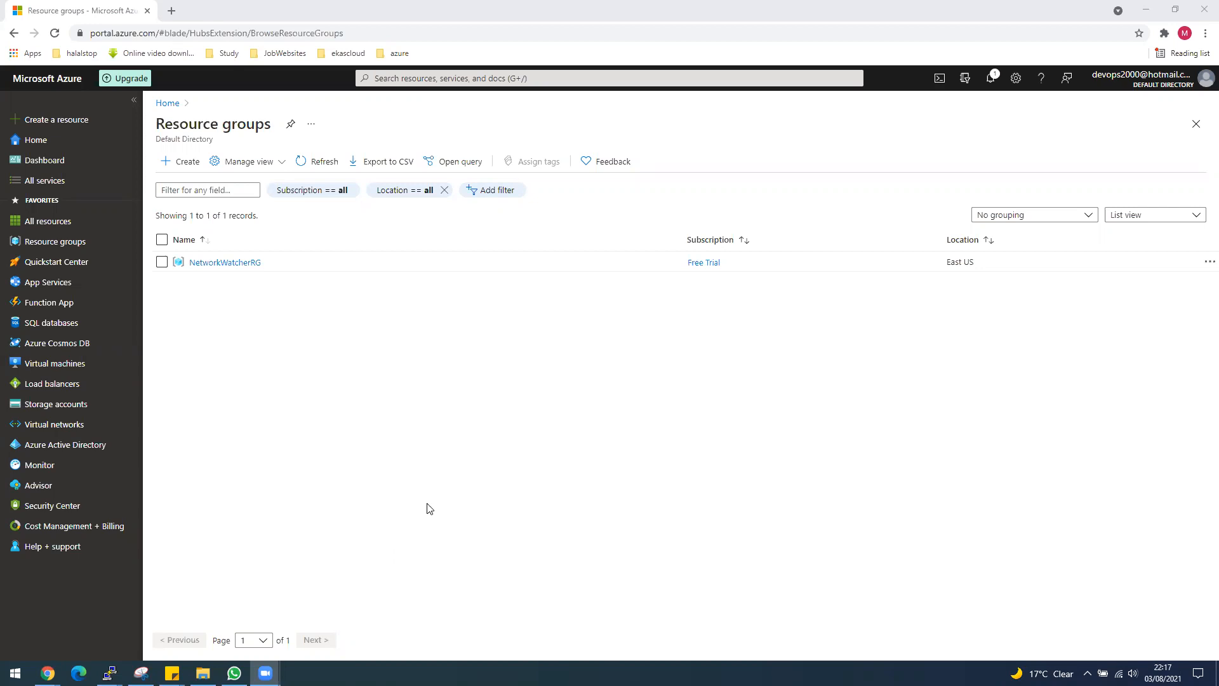
Create a resource group named RGEastUS in the East US region
{"action": "left_click", "coordinate": [56, 241]}
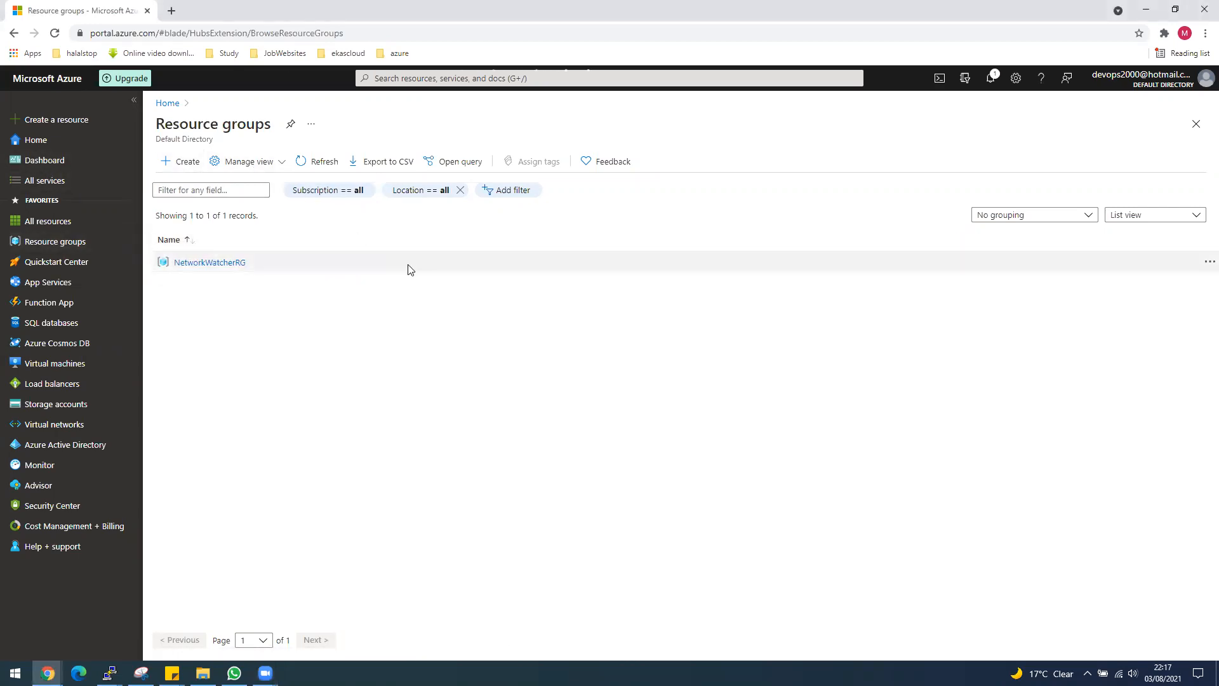
{"action": "left_click", "coordinate": [558, 286]}
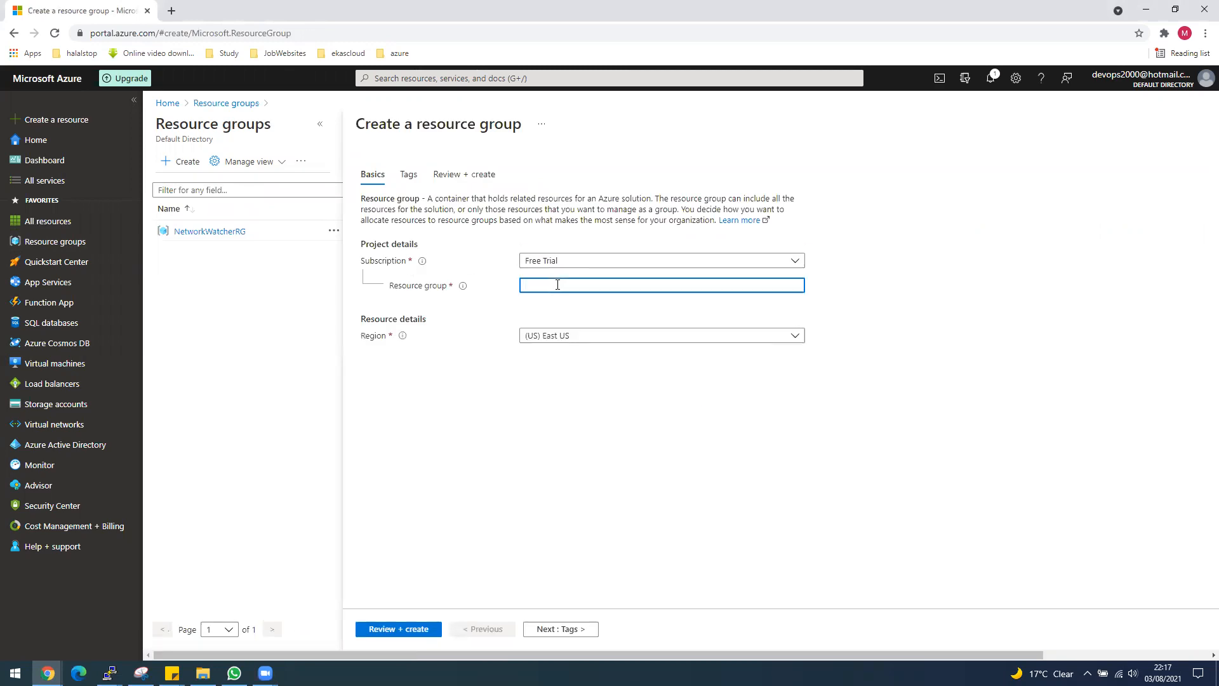
{"action": "type", "text": "RGEastUS"}
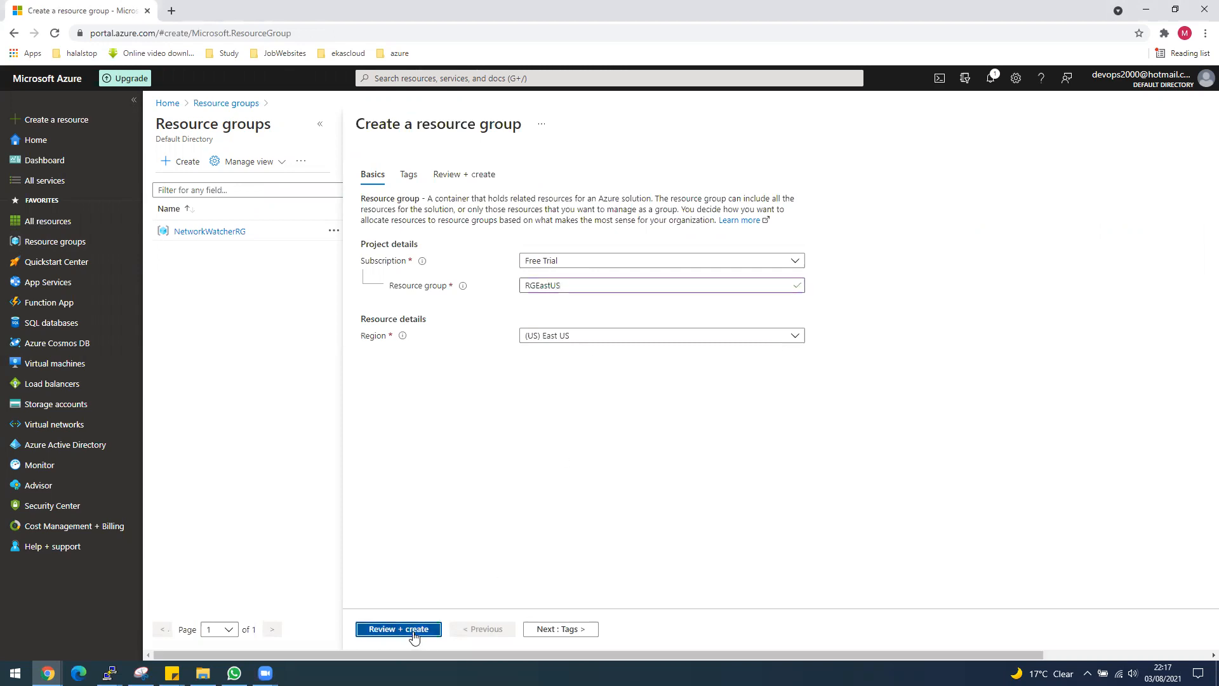
{"action": "left_click", "coordinate": [410, 632]}
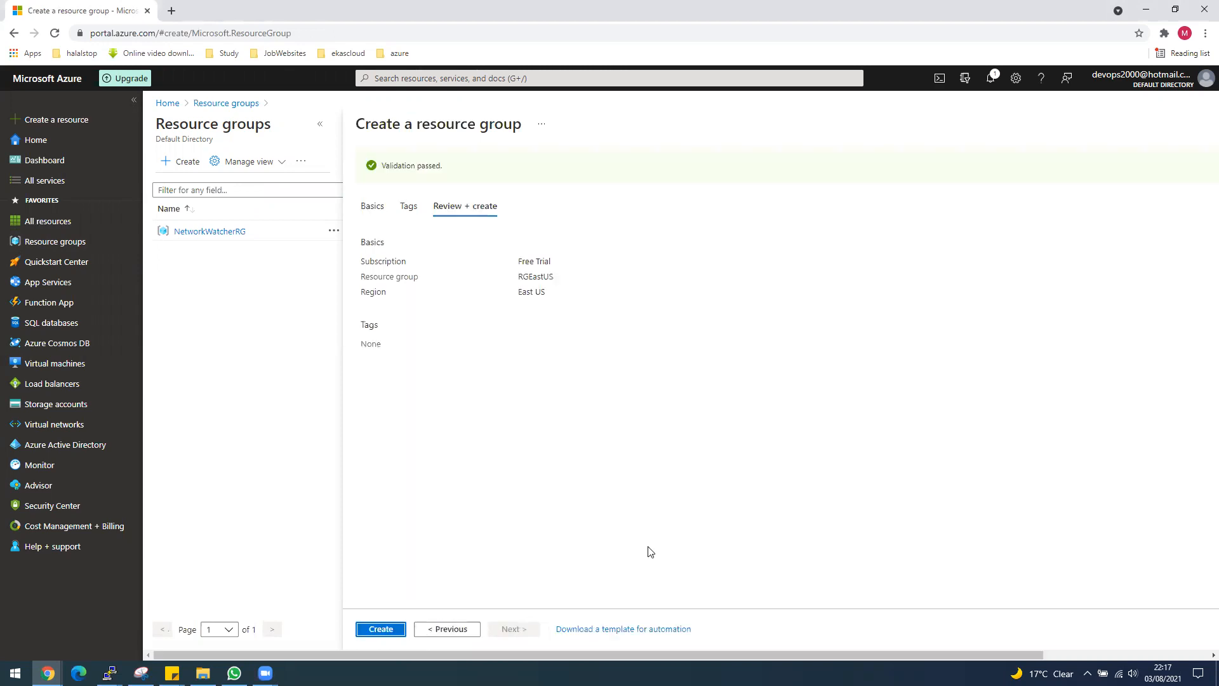
{"action": "left_click", "coordinate": [363, 634]}
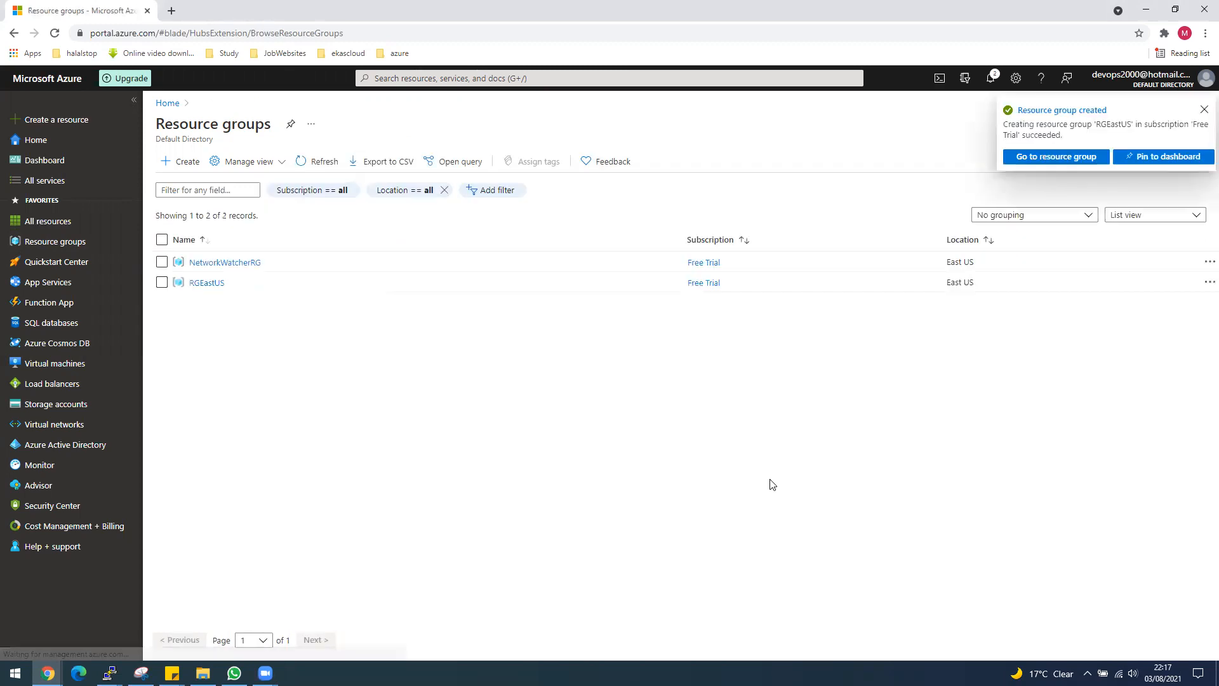
Start a new virtual network in resource group RGEastUS and name it VNetEastUS
{"action": "left_click", "coordinate": [56, 424]}
{"action": "left_click", "coordinate": [179, 163]}
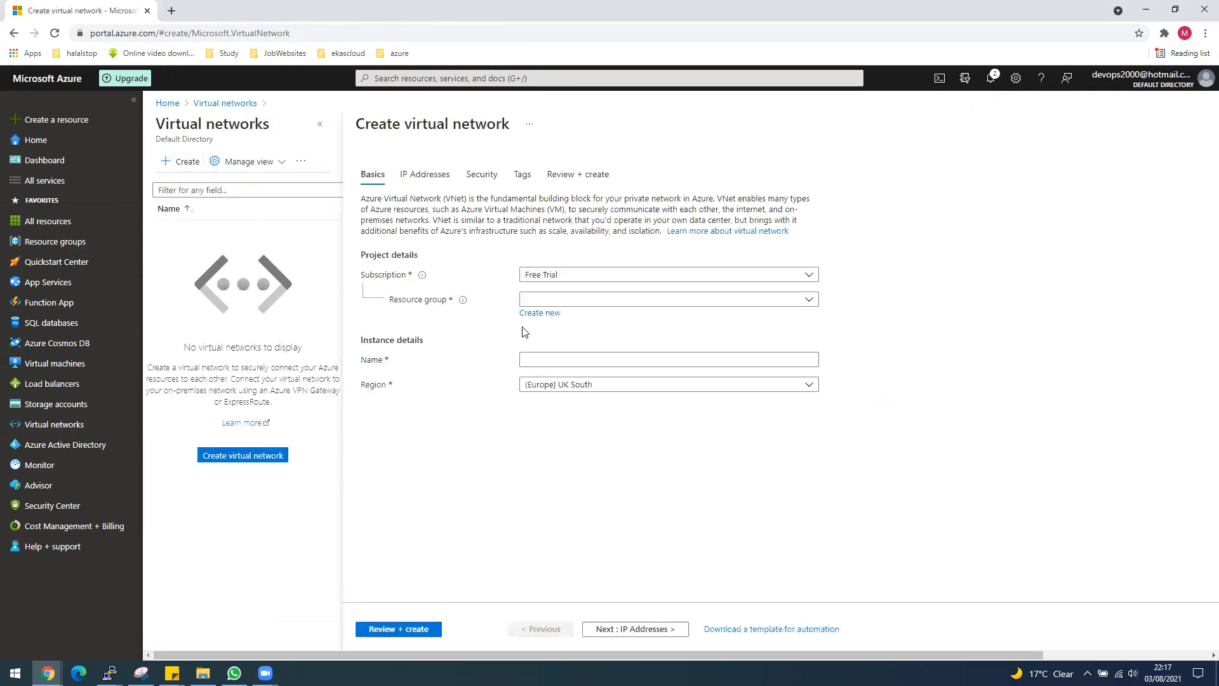
{"action": "left_click", "coordinate": [546, 300]}
{"action": "left_click", "coordinate": [568, 364]}
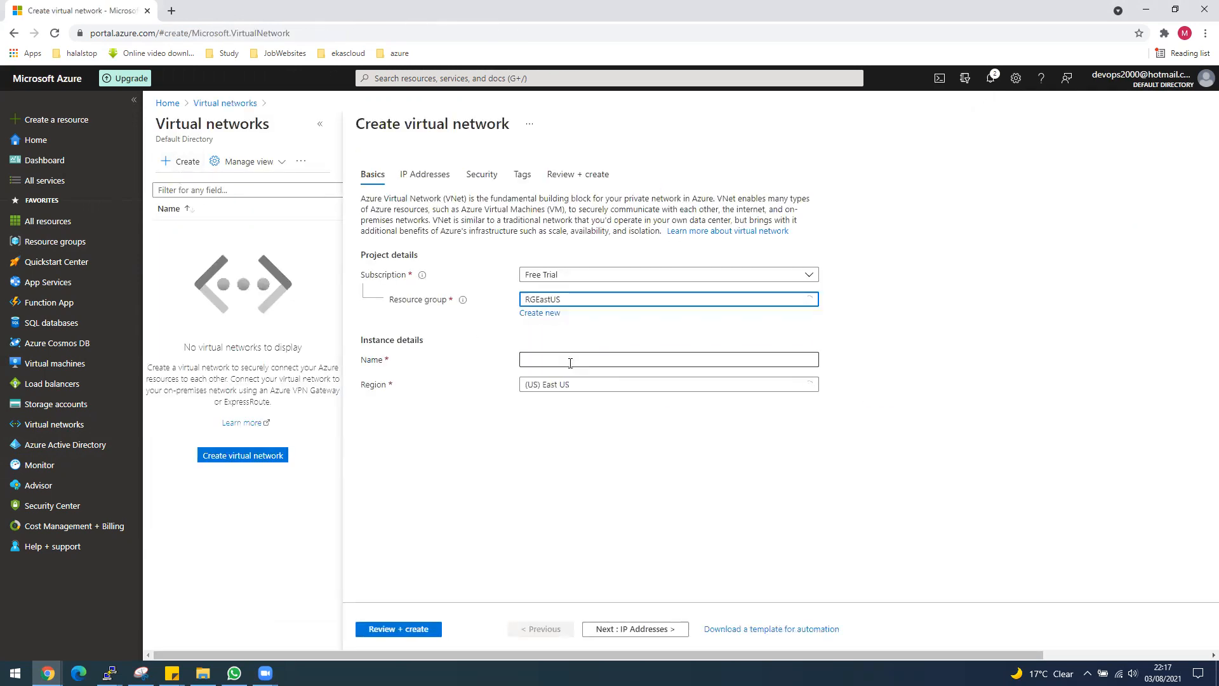
{"action": "left_click", "coordinate": [570, 363]}
{"action": "type", "text": "VNet"}
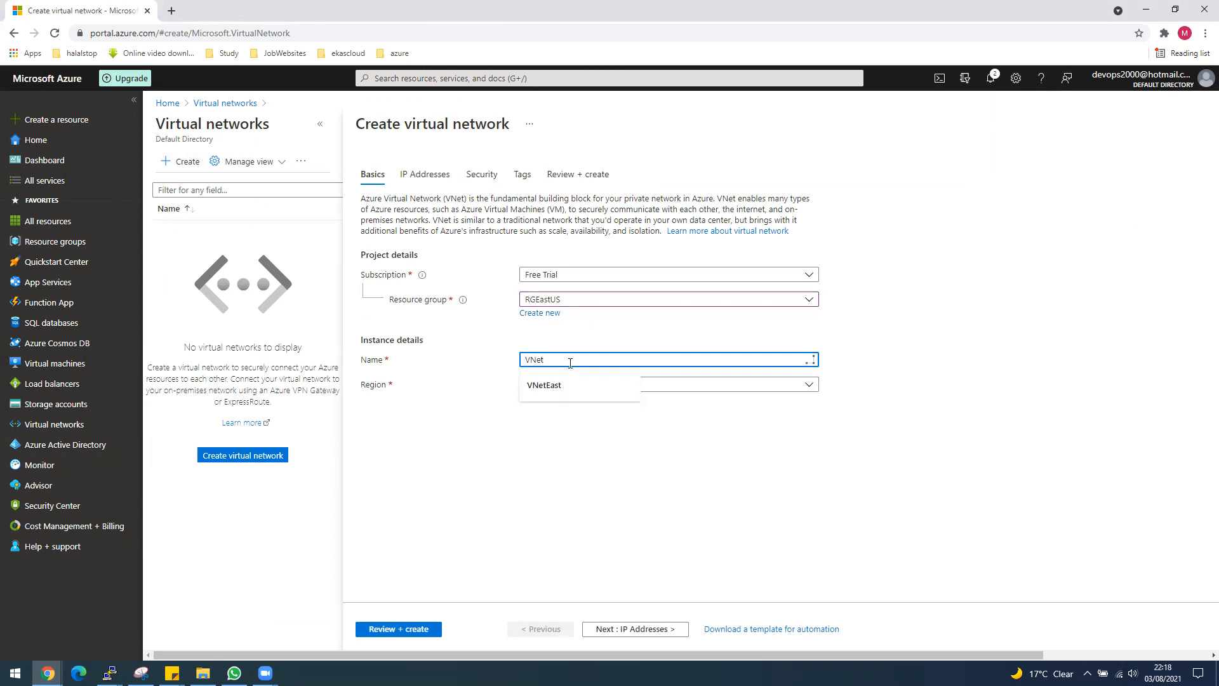
{"action": "type", "text": "EastUS"}
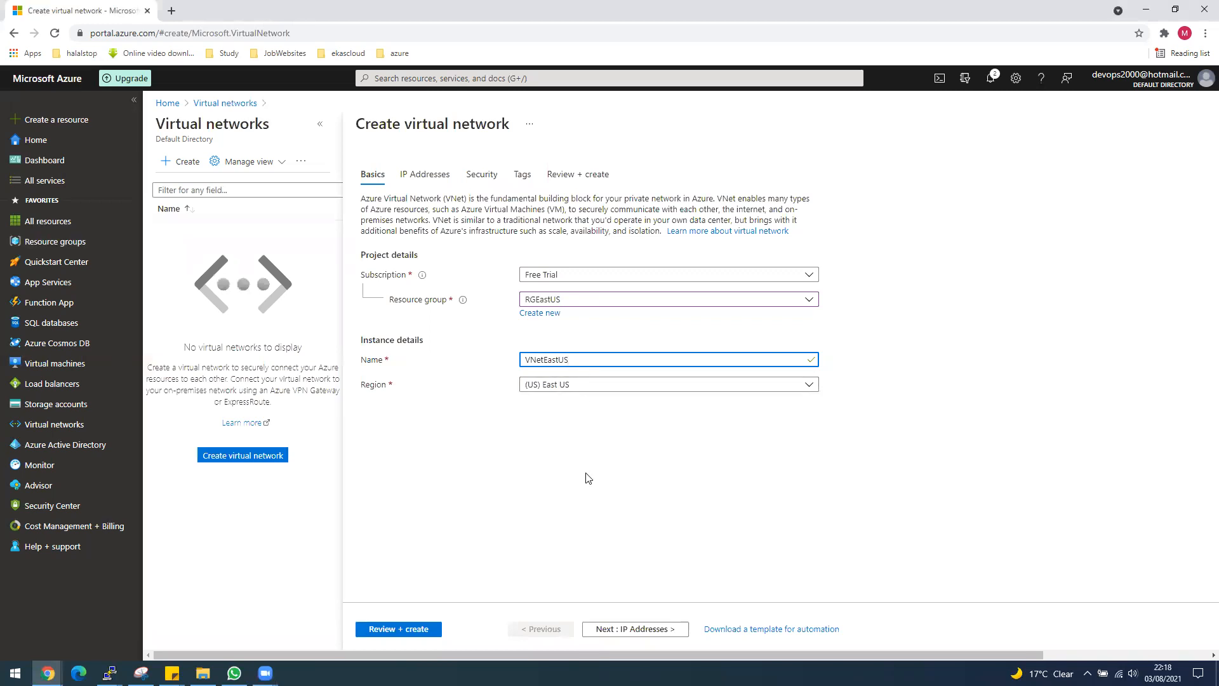
Add a subnet named ApplicationGWSubnet with address range 10.0.1.0/24 and create the virtual network
{"action": "left_click", "coordinate": [613, 634]}
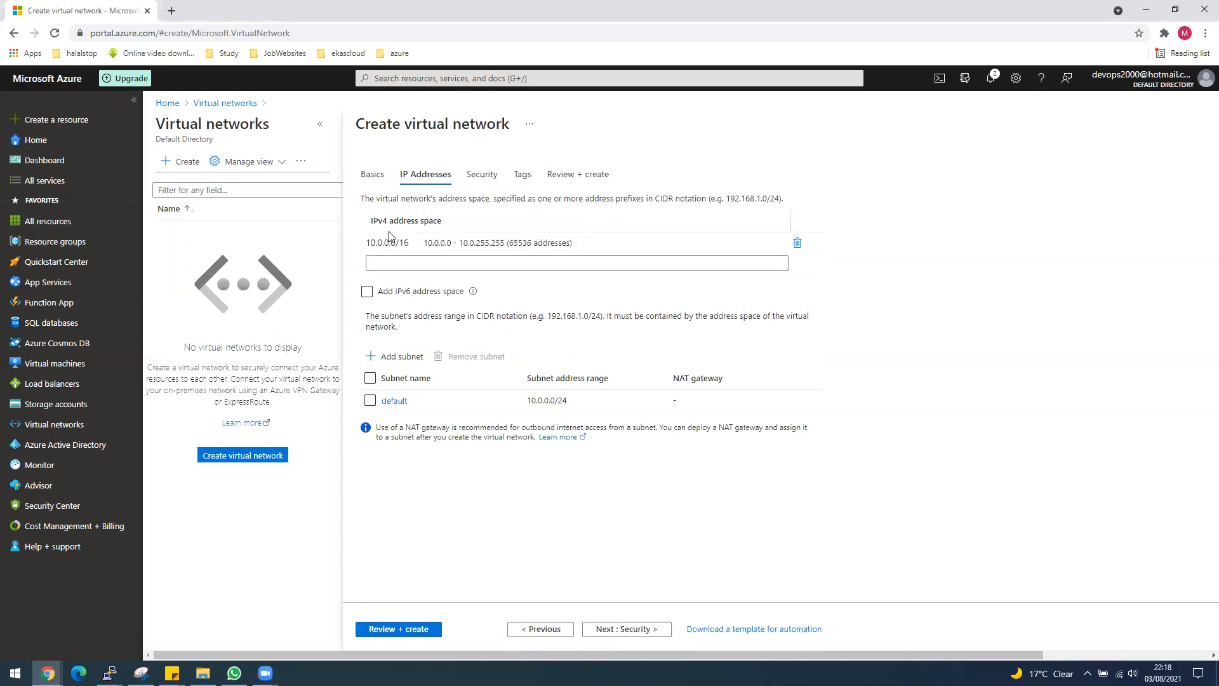
{"action": "left_click", "coordinate": [401, 356]}
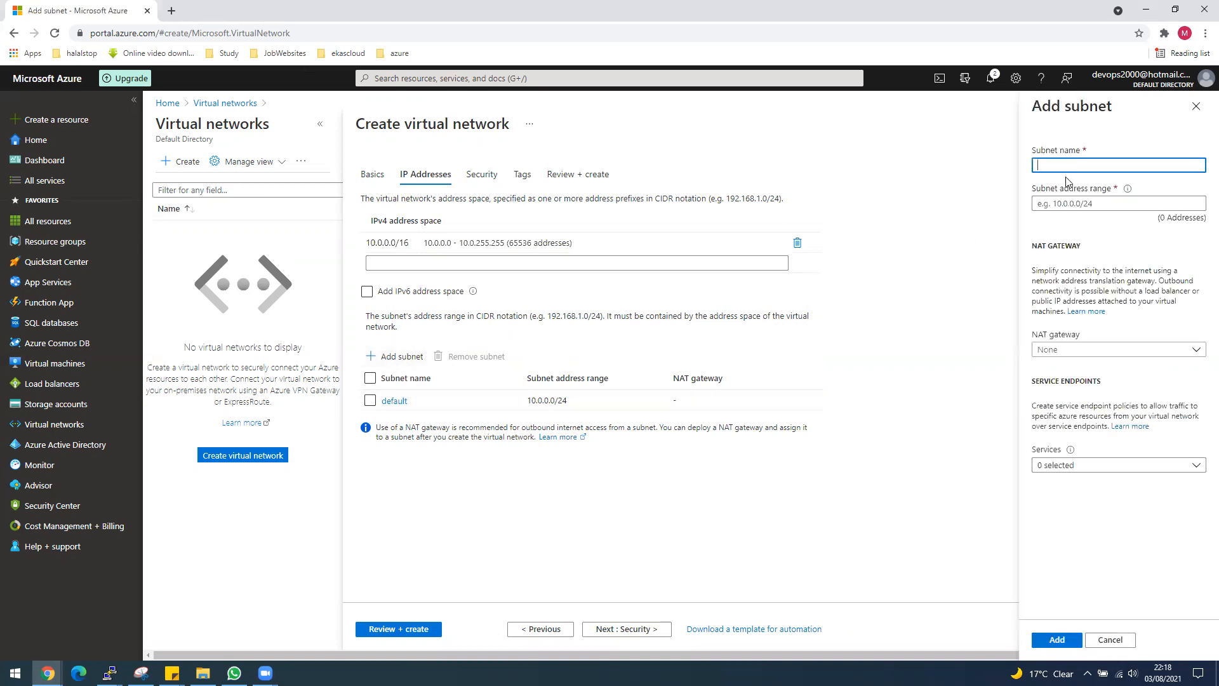
{"action": "type", "text": "ApplicationSubetnet"}
{"action": "key", "text": "BackSpace"}
{"action": "key", "text": "BackSpace"}
{"action": "key", "text": "BackSpace"}
{"action": "key", "text": "BackSpace"}
{"action": "key", "text": "BackSpace"}
{"action": "type", "text": "GWSubne"}
{"action": "key", "text": "BackSpace"}
{"action": "key", "text": "BackSpace"}
{"action": "key", "text": "BackSpace"}
{"action": "type", "text": "ne"}
{"action": "left_click", "coordinate": [1074, 201]}
{"action": "type", "text": "10.0"}
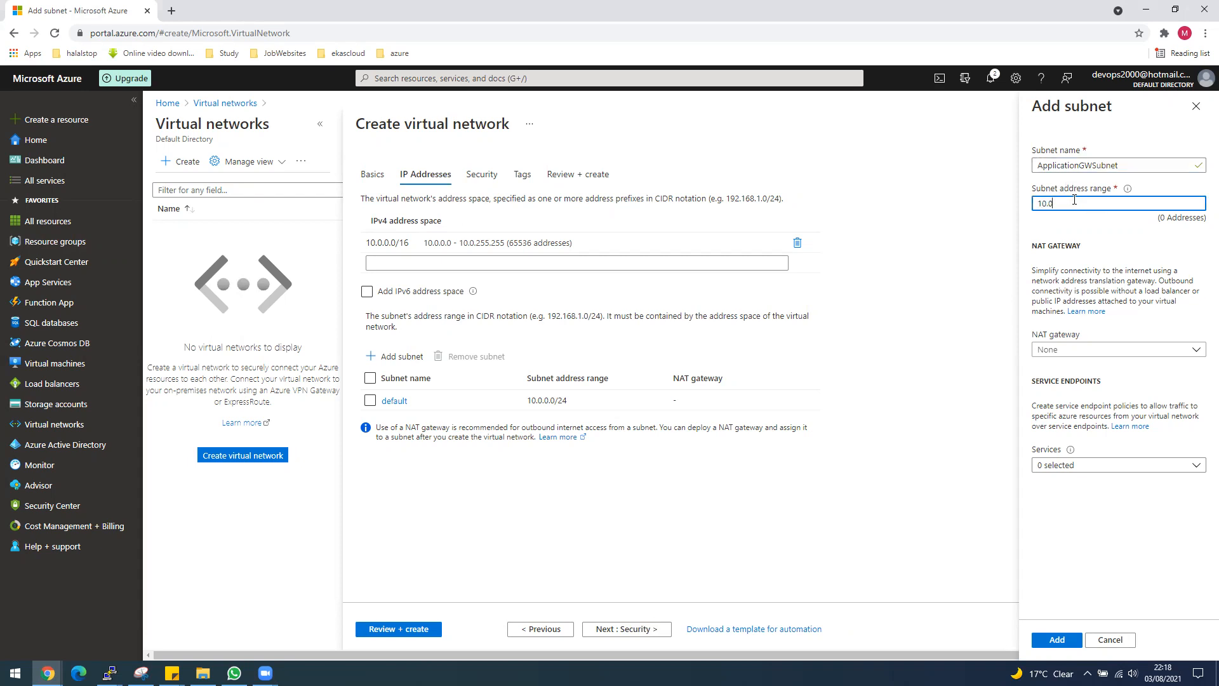
{"action": "type", "text": ".1.0/24"}
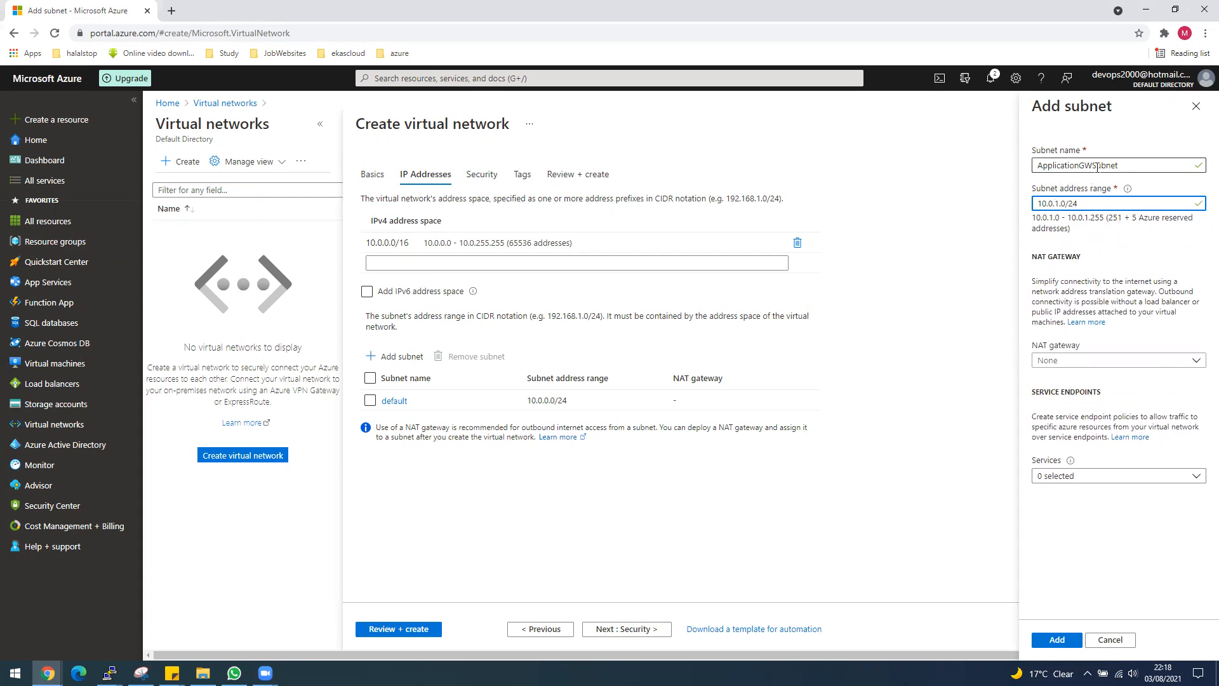
{"action": "left_click", "coordinate": [1057, 640]}
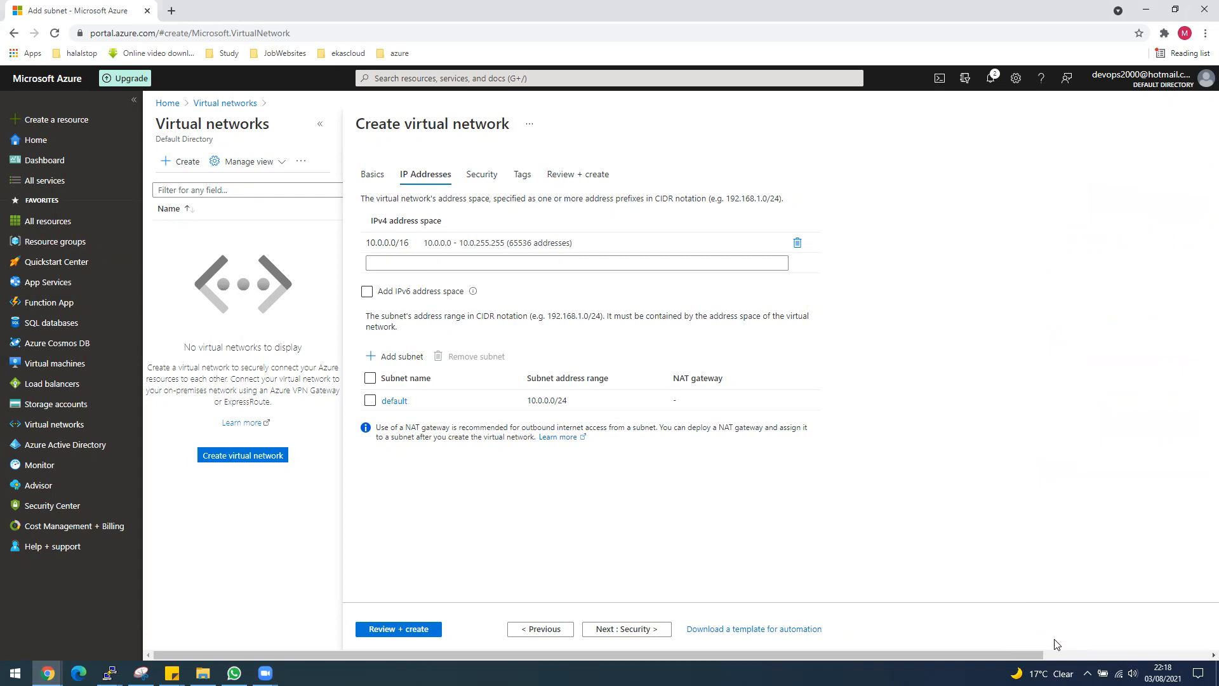
{"action": "left_click", "coordinate": [406, 630]}
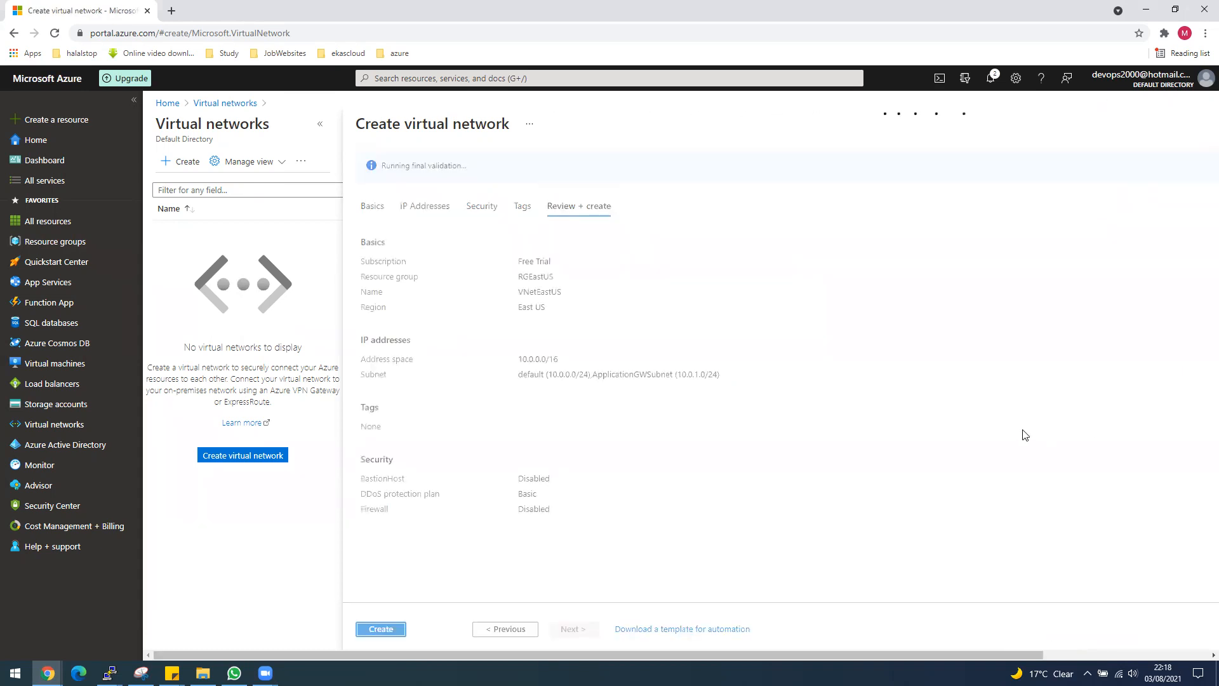
{"action": "left_click", "coordinate": [364, 630]}
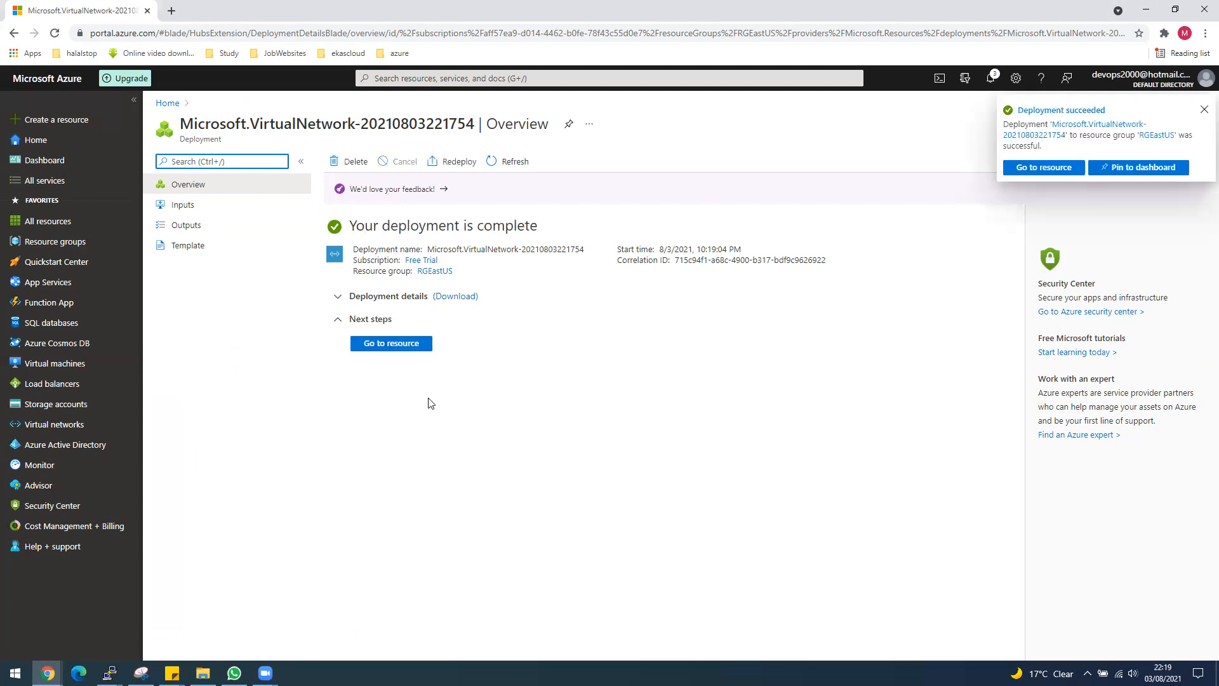
Create a network security group named NSGEastUS in resource group RGEastUS
{"action": "left_click", "coordinate": [404, 78]}
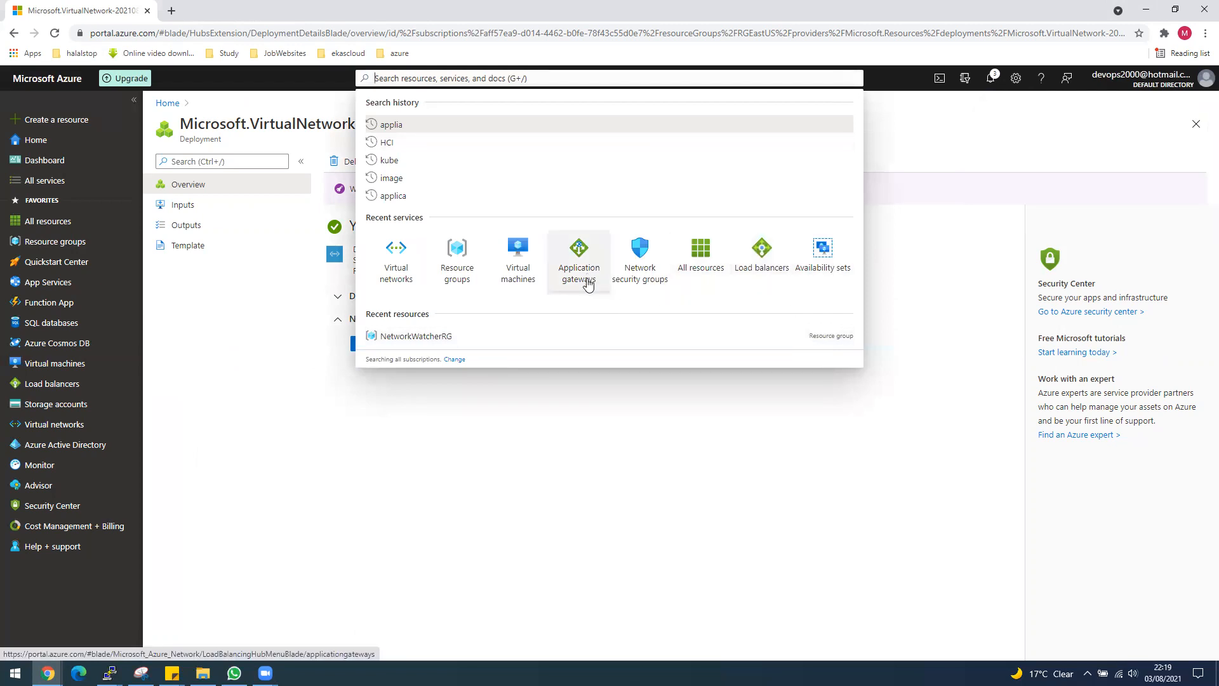
{"action": "left_click", "coordinate": [638, 274]}
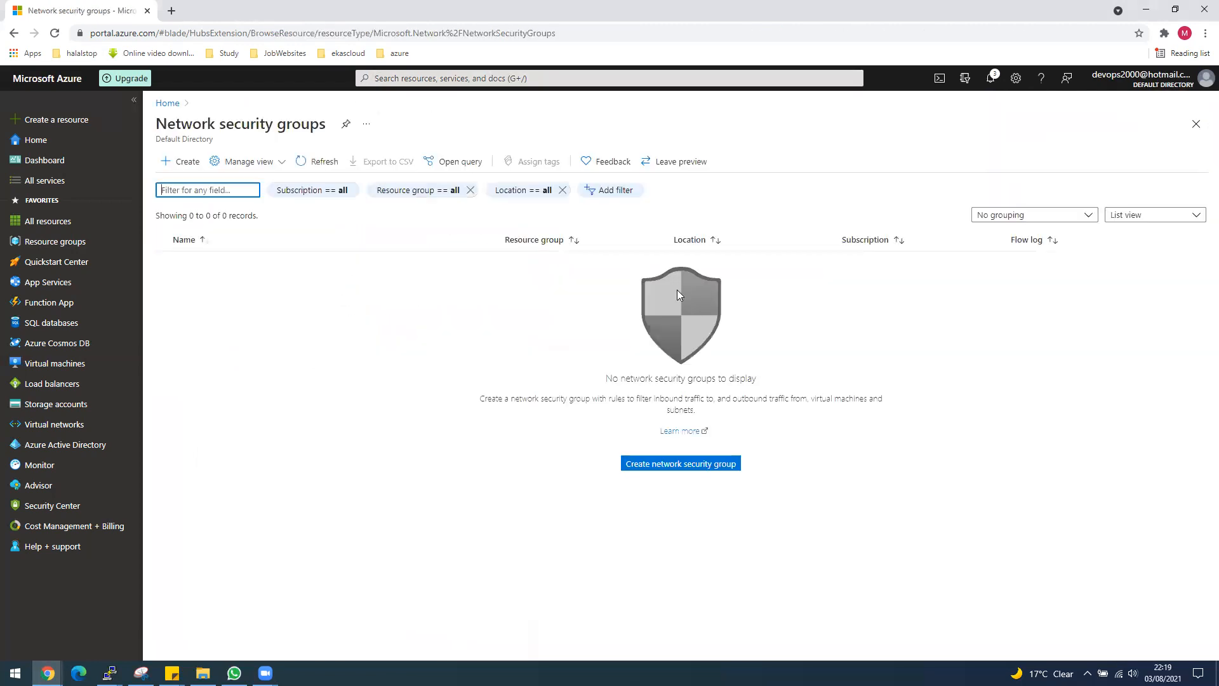
{"action": "left_click", "coordinate": [677, 465]}
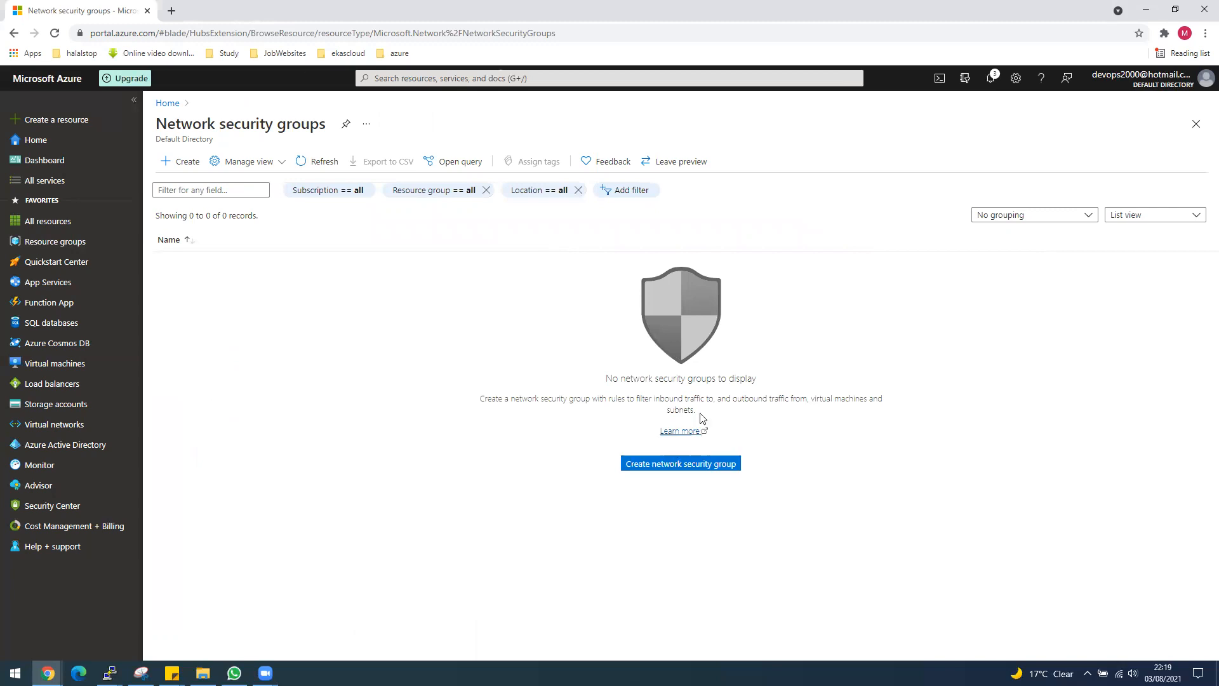
{"action": "left_click", "coordinate": [362, 244]}
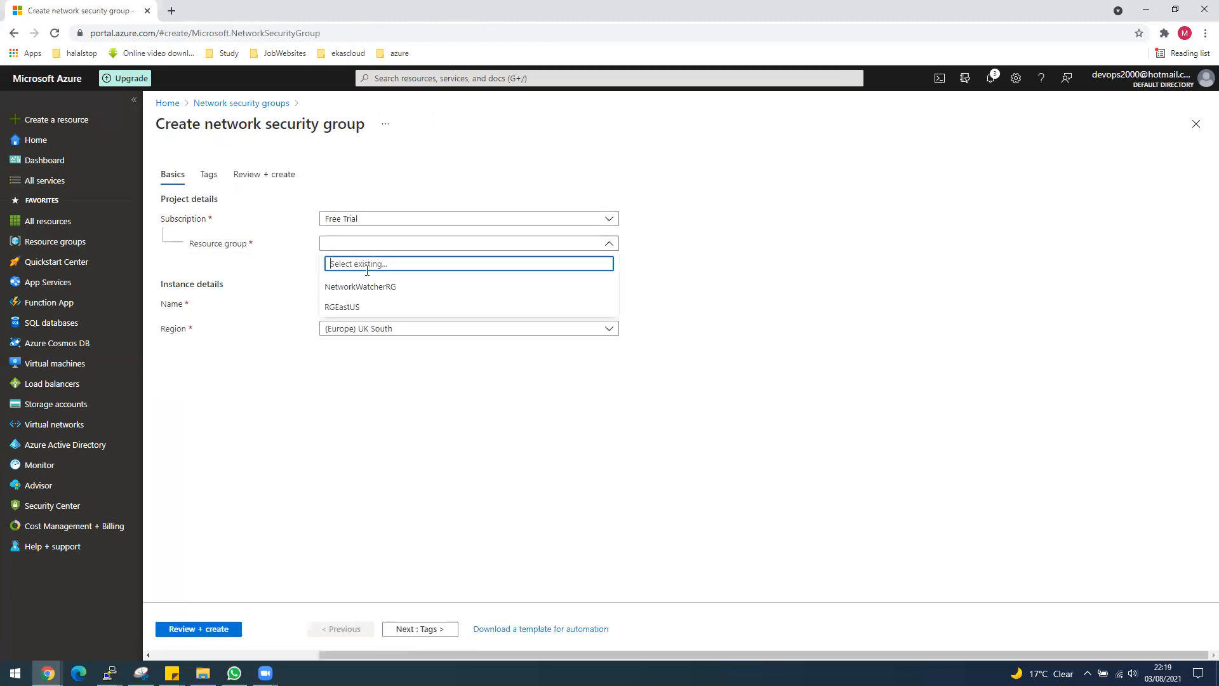
{"action": "left_click", "coordinate": [351, 310]}
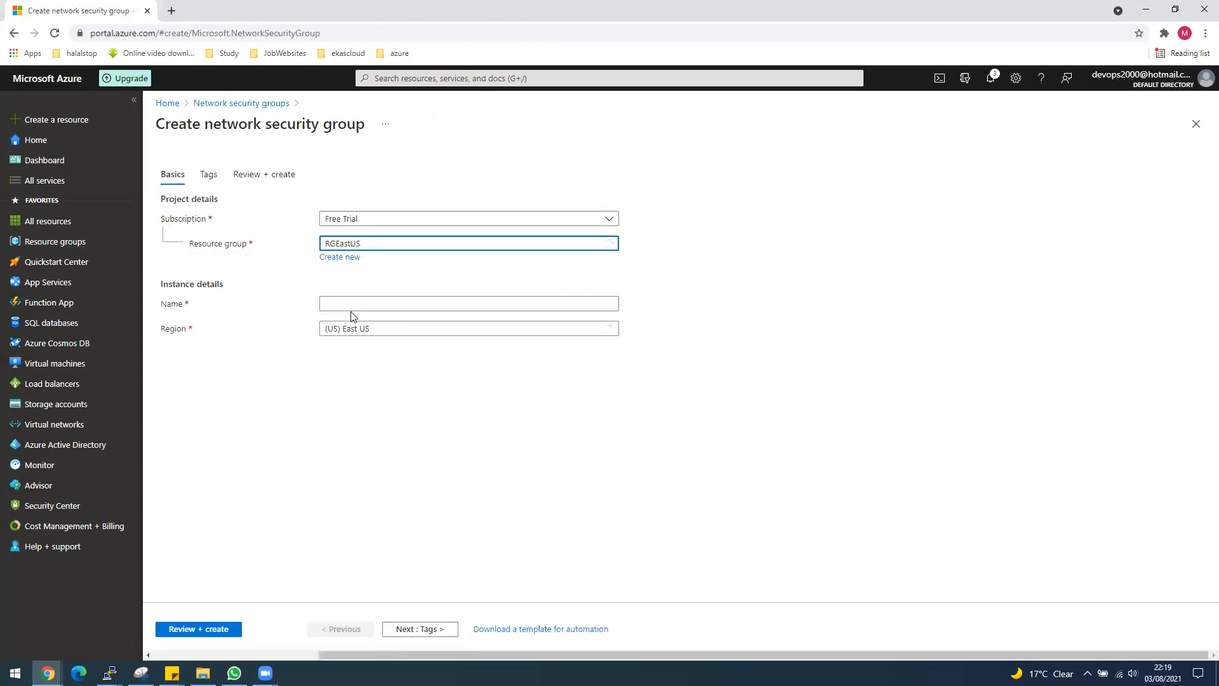
{"action": "left_click", "coordinate": [359, 304]}
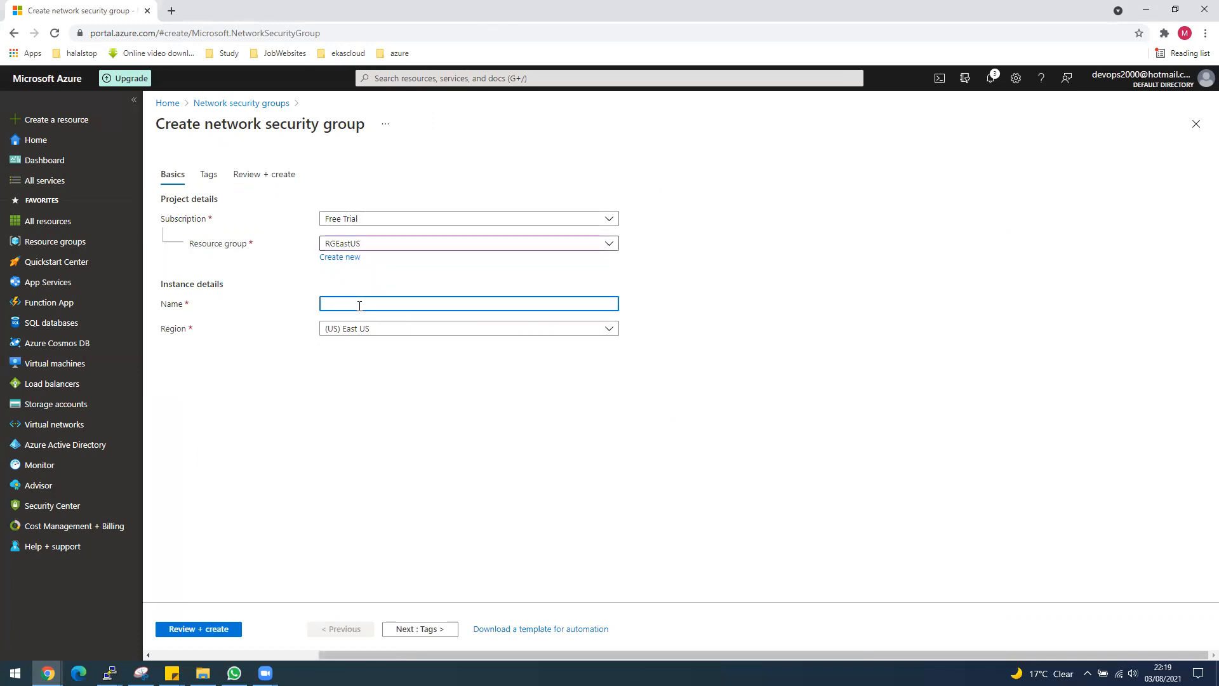
{"action": "type", "text": "NS"}
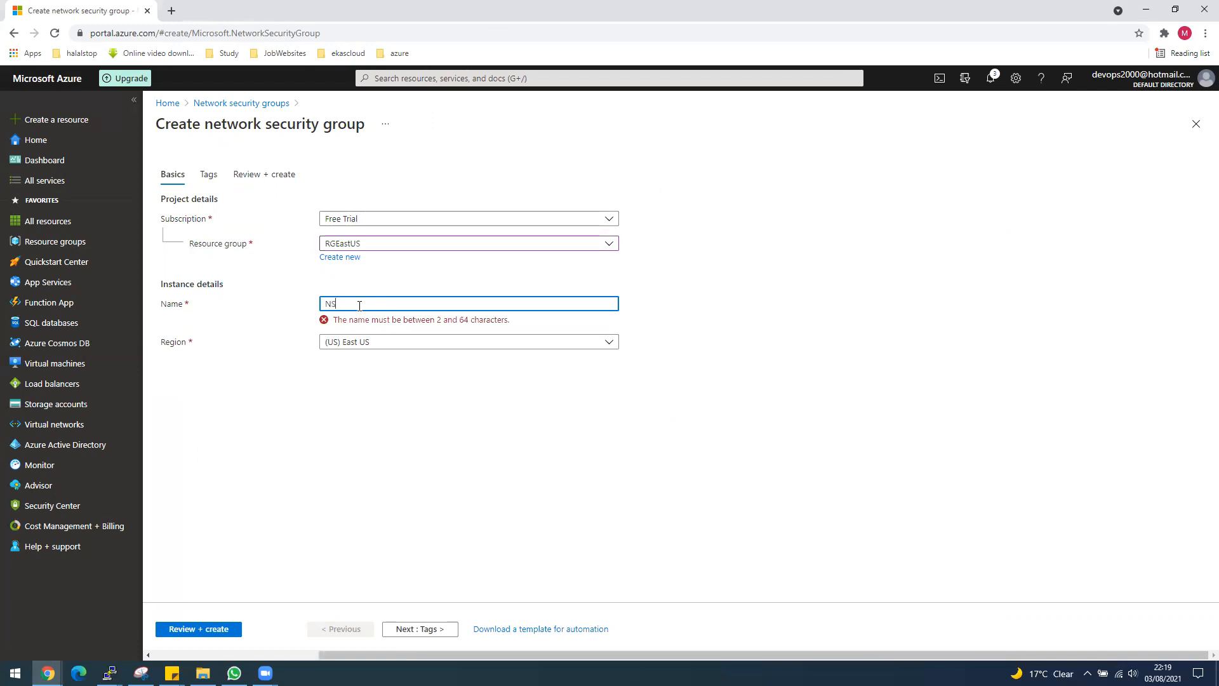
{"action": "type", "text": "GEast"}
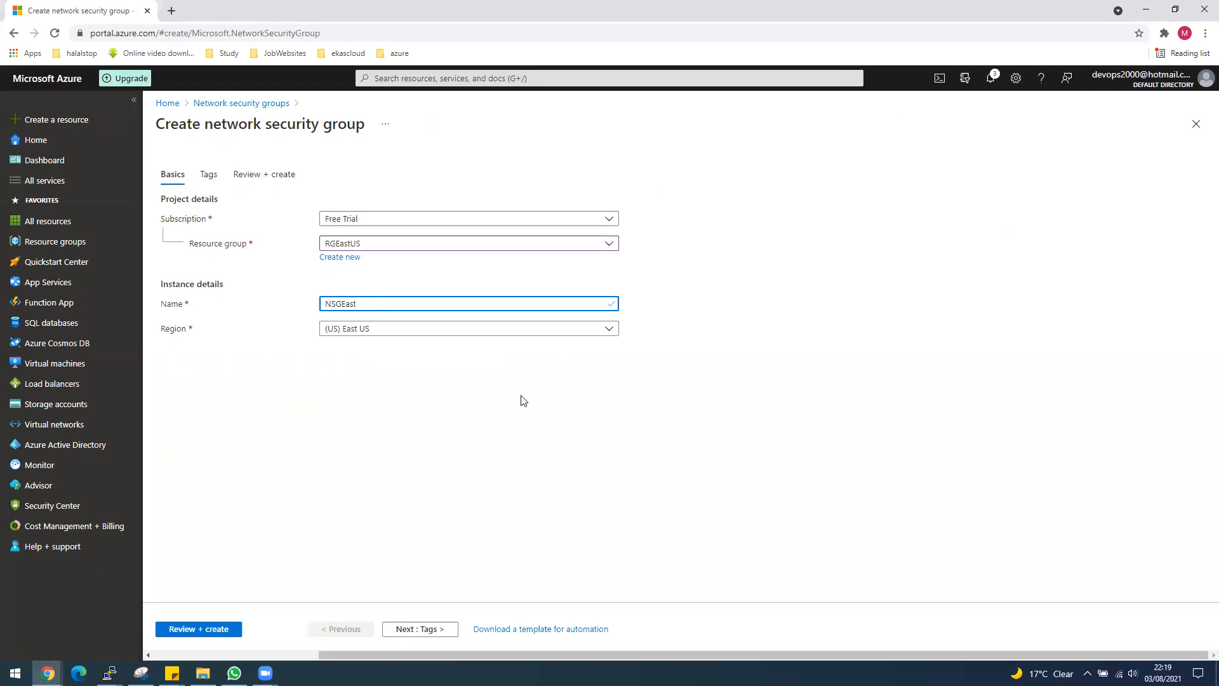
{"action": "type", "text": "ISUS"}
{"action": "left_click", "coordinate": [219, 632]}
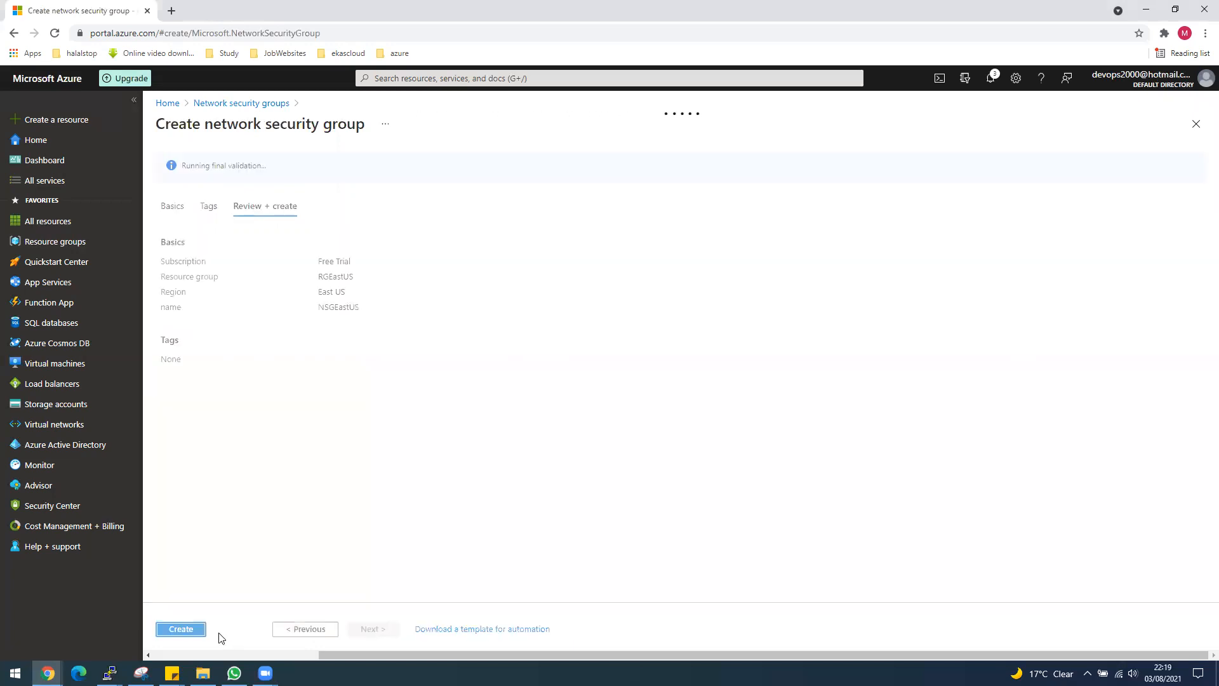
{"action": "left_click", "coordinate": [181, 628]}
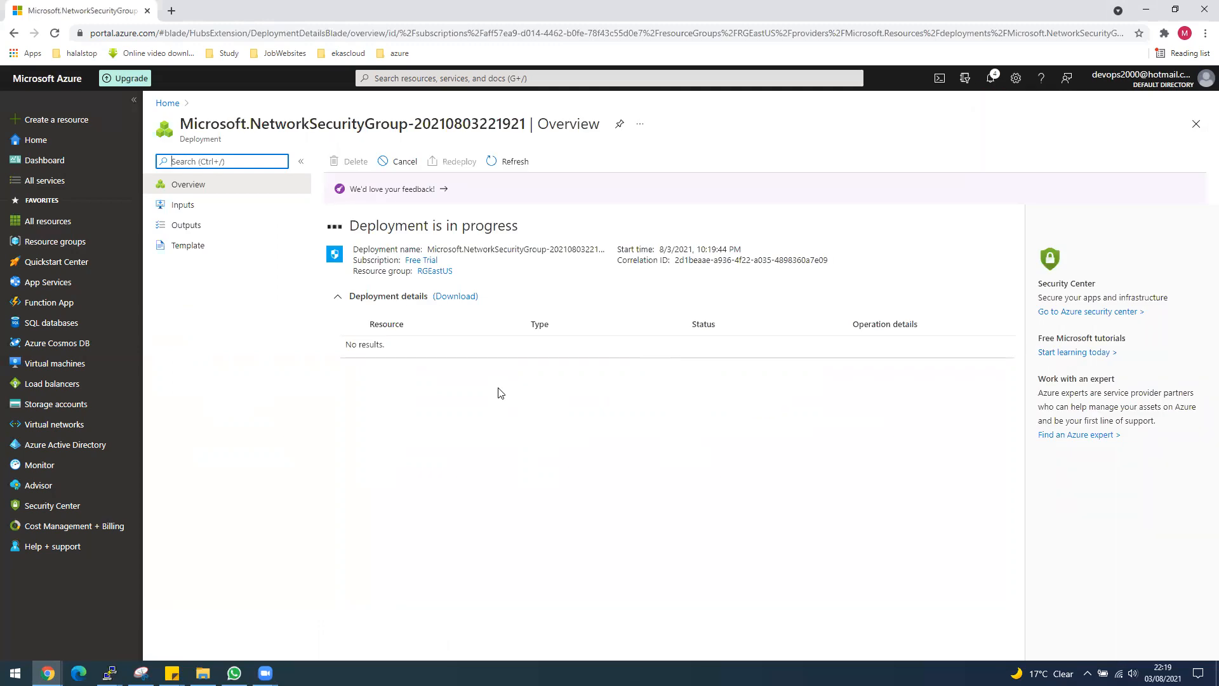
Add an inbound security rule named AllowAll to NSGEastUS, with the destination port range set to *
{"action": "left_click", "coordinate": [397, 346]}
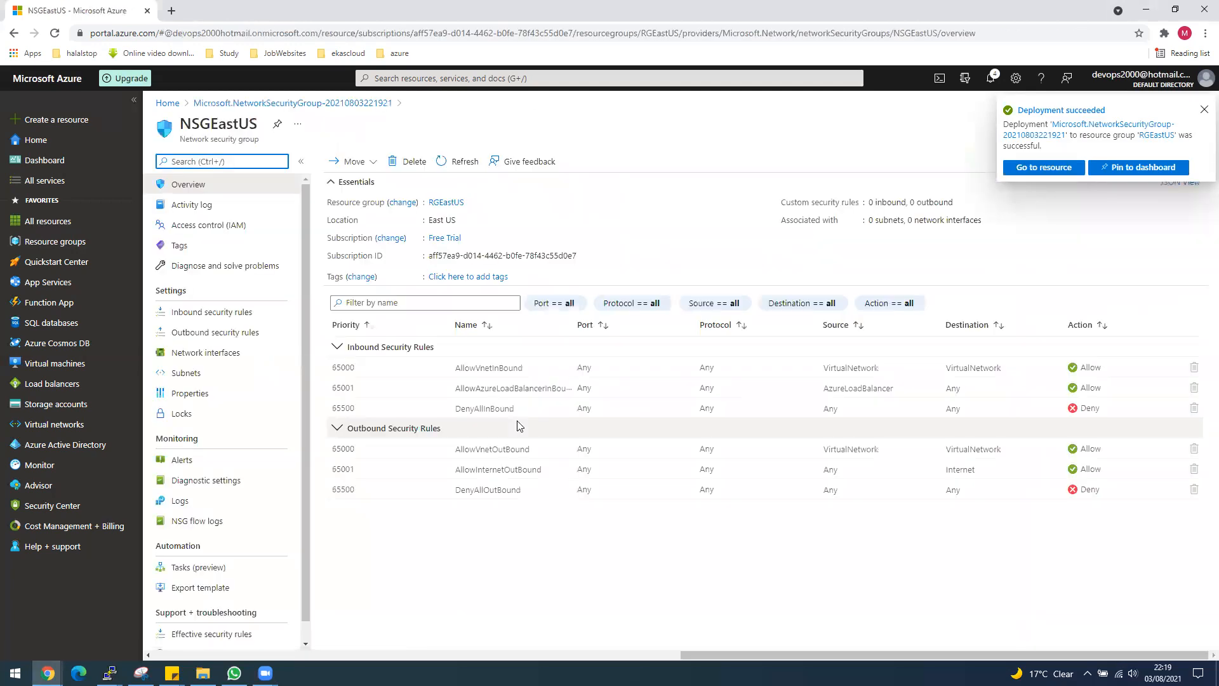
{"action": "left_click", "coordinate": [209, 312]}
{"action": "left_click", "coordinate": [347, 162]}
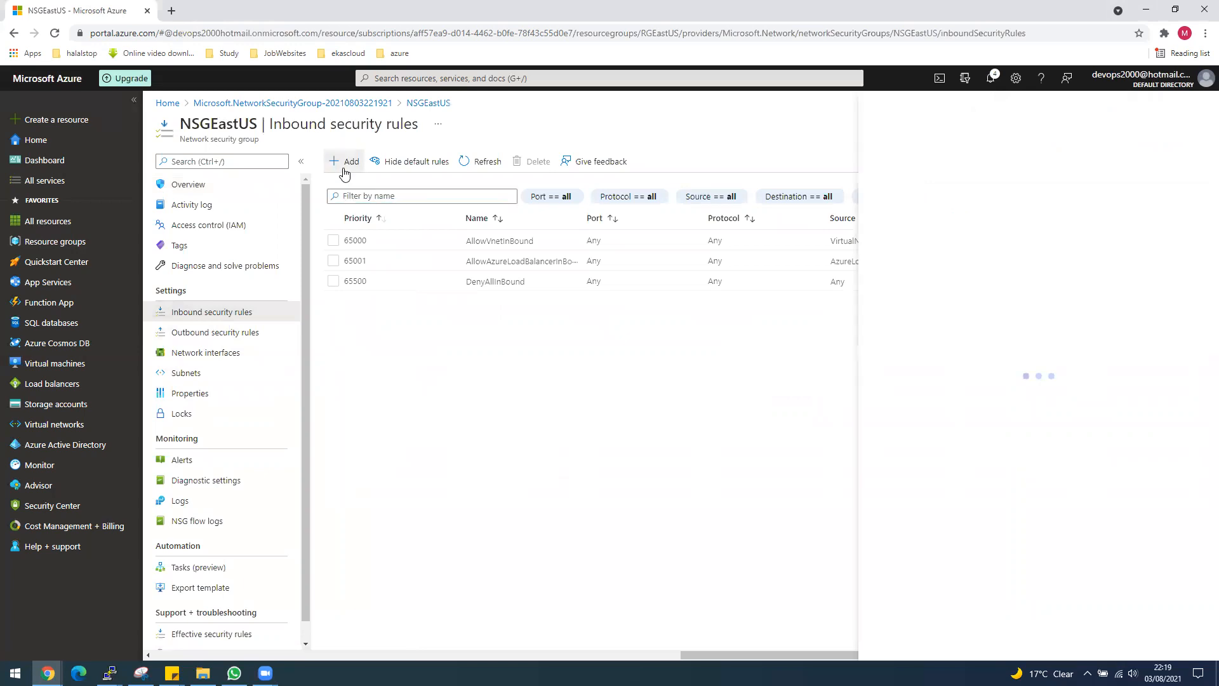
{"action": "left_click", "coordinate": [896, 341]}
{"action": "left_click_drag", "start_coordinate": [895, 341], "coordinate": [865, 344]}
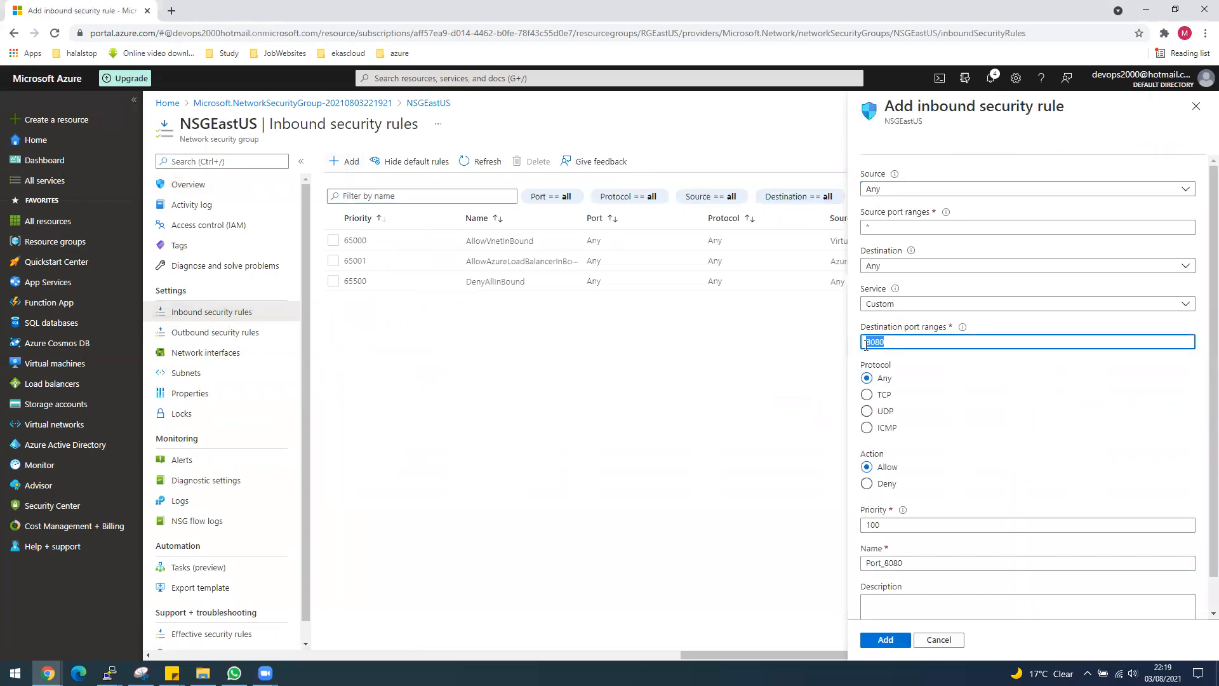
{"action": "key", "text": "BackSpace"}
{"action": "left_click", "coordinate": [901, 563]}
{"action": "left_click_drag", "start_coordinate": [901, 563], "coordinate": [864, 562]}
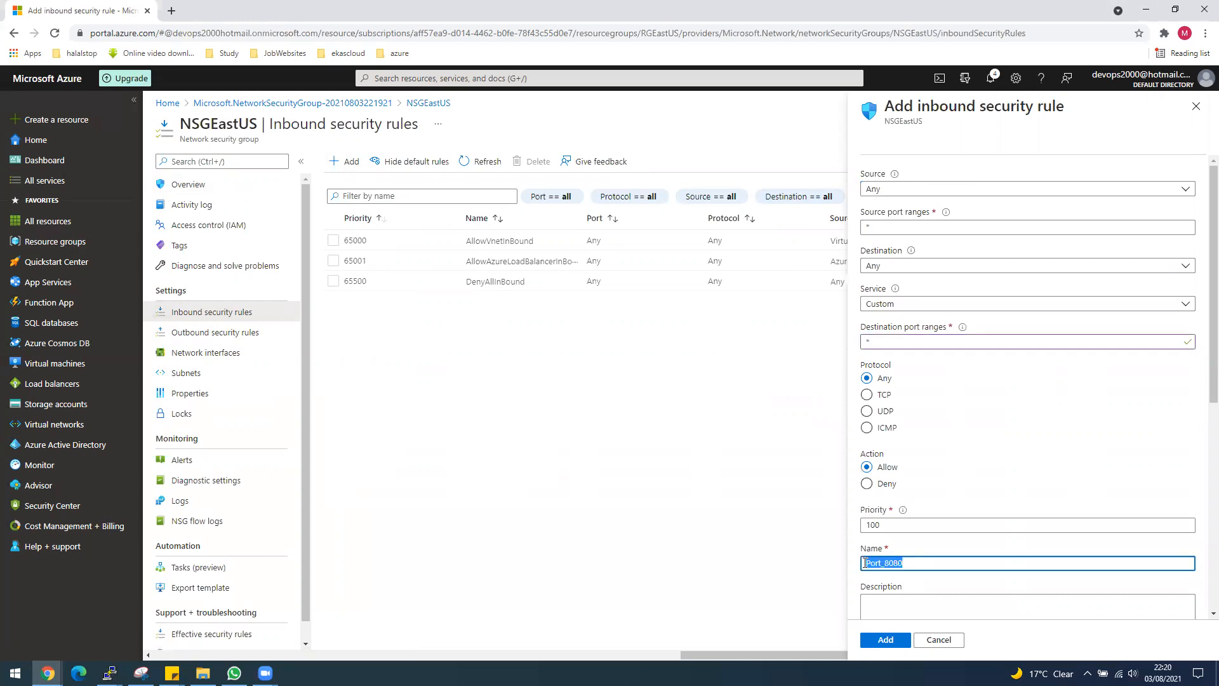
{"action": "type", "text": "AllowAll"}
{"action": "left_click", "coordinate": [885, 640]}
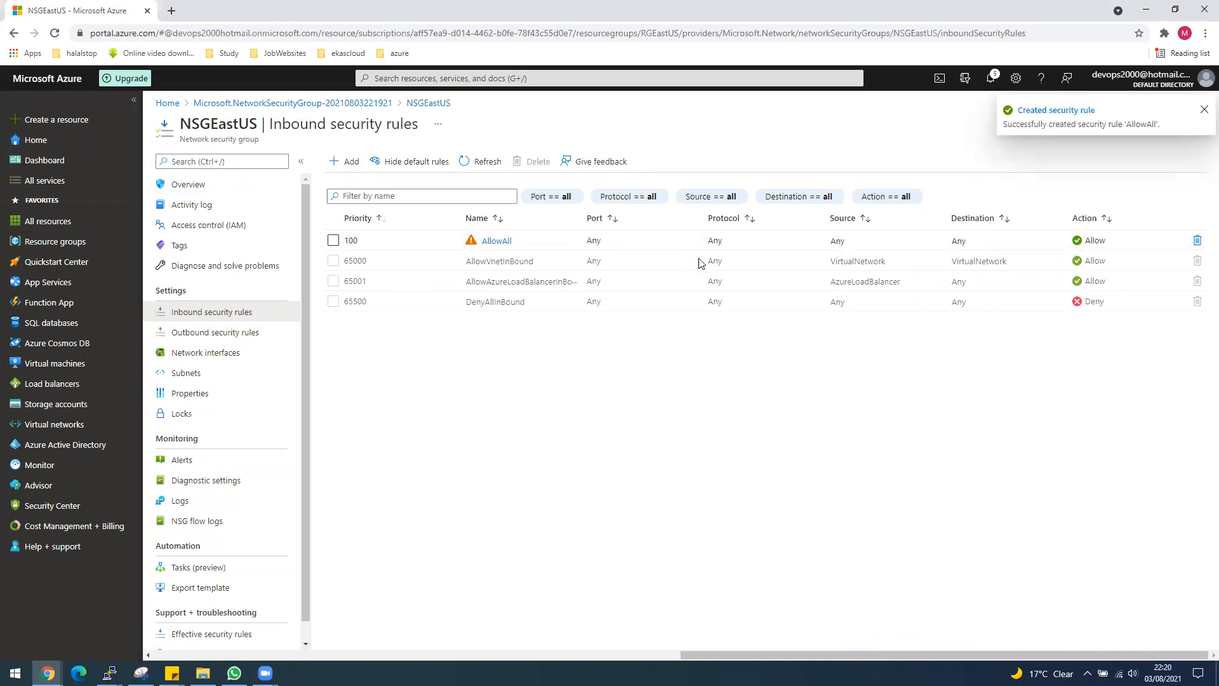
Start a new virtual machine in resource group RGEastUS and name it VM1-EastUS
{"action": "left_click", "coordinate": [57, 364]}
{"action": "left_click", "coordinate": [202, 162]}
{"action": "left_click", "coordinate": [217, 183]}
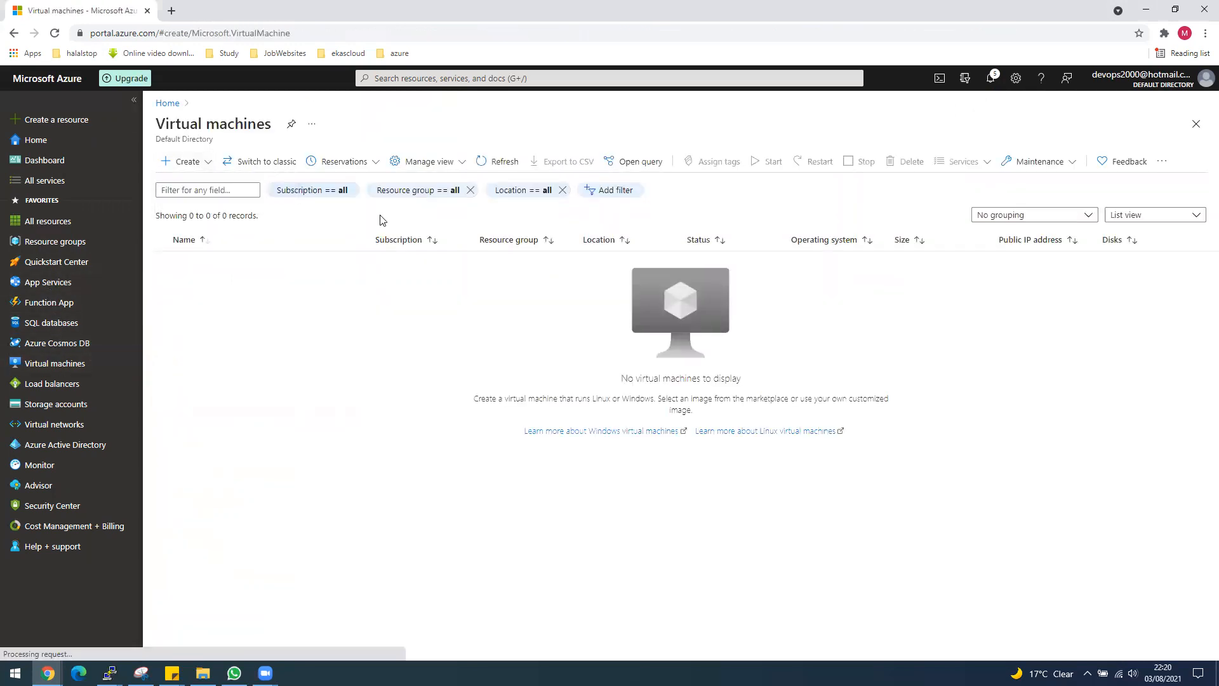
{"action": "left_click", "coordinate": [622, 323]}
{"action": "left_click", "coordinate": [577, 387]}
{"action": "left_click", "coordinate": [578, 383]}
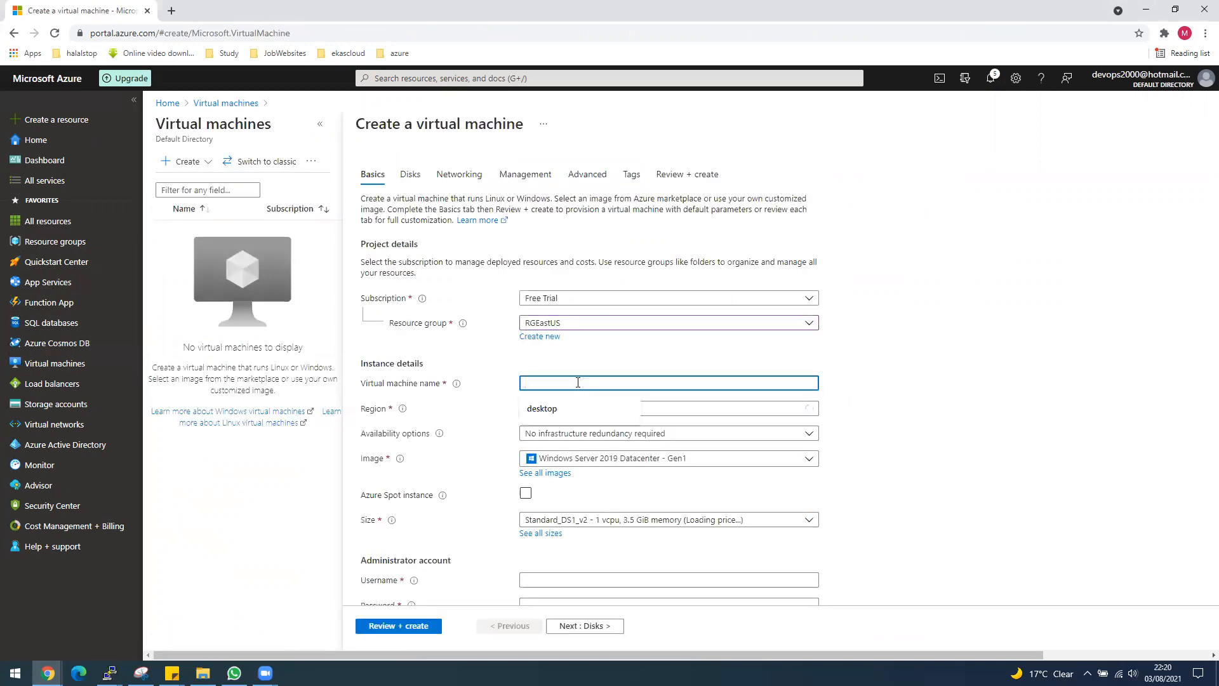
{"action": "type", "text": "VM"}
{"action": "type", "text": "1"}
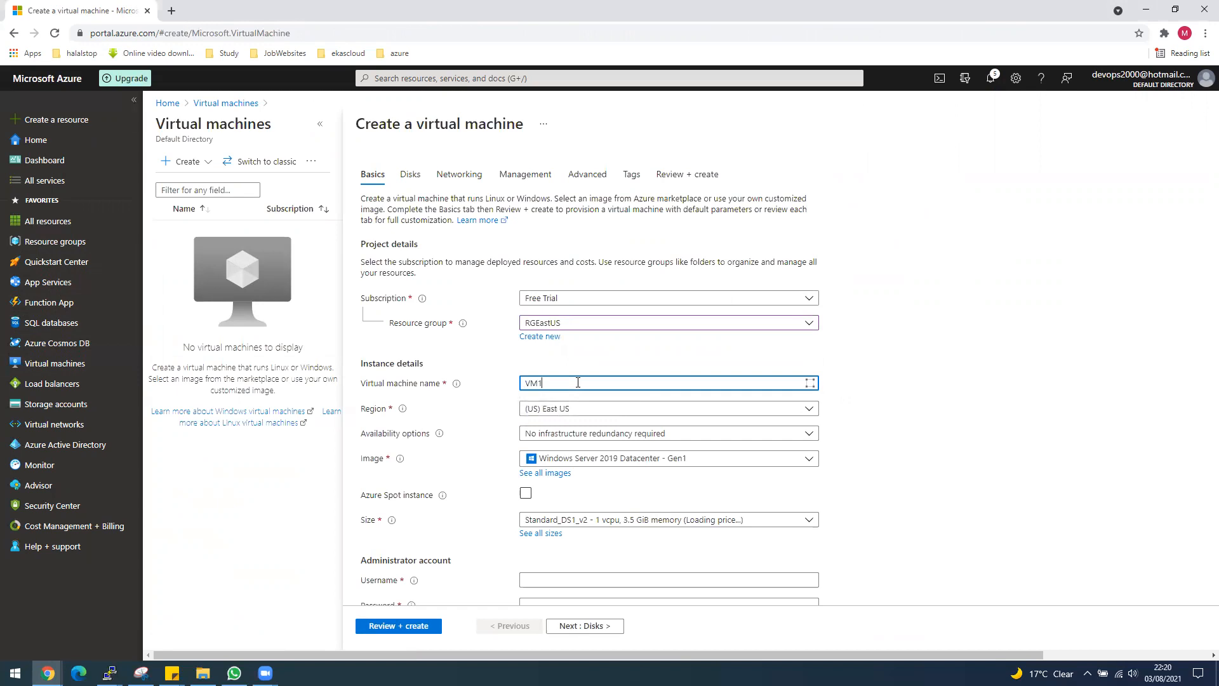
{"action": "type", "text": "-EastUS"}
{"action": "scroll", "coordinate": [897, 429], "scroll_direction": "down", "scroll_amount": 1}
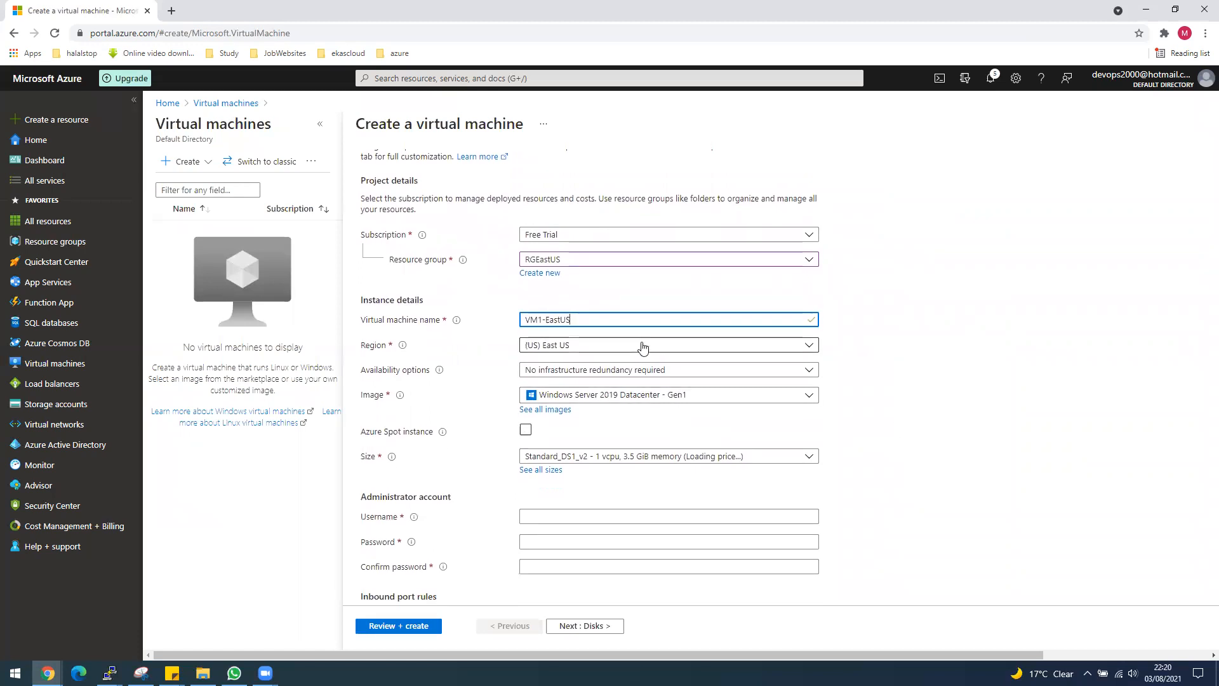
Change the virtual machine name to VM1-Image-EastUS
{"action": "type", "text": "-"}
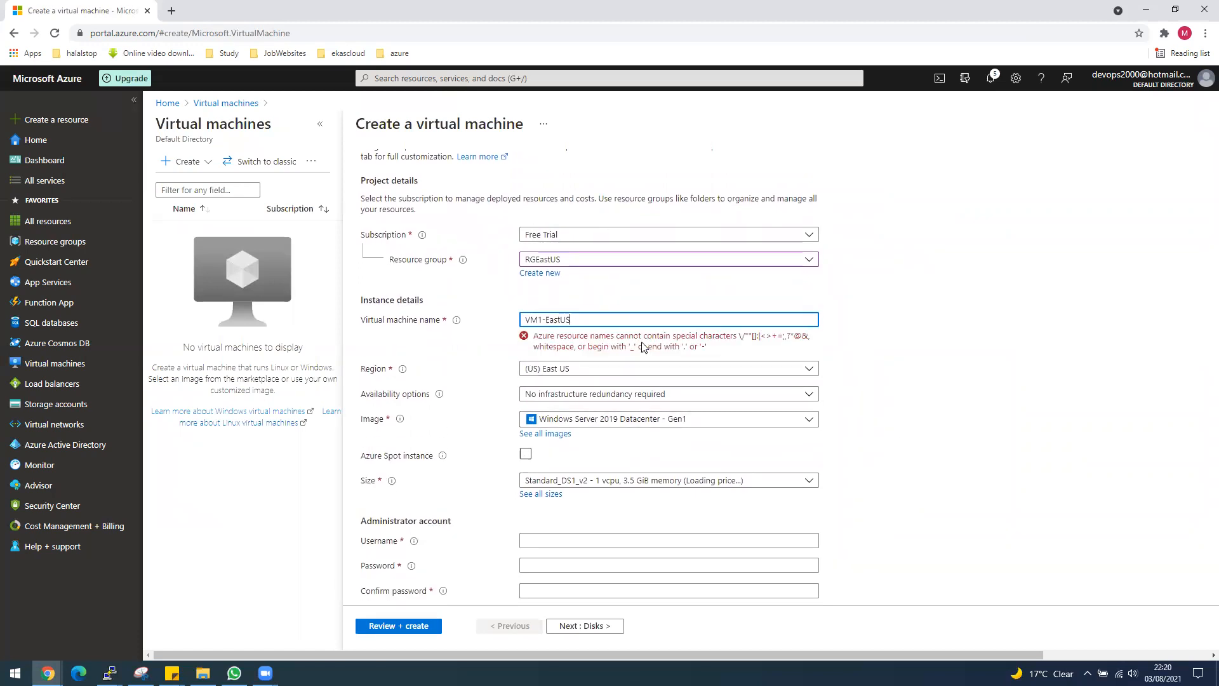
{"action": "key", "text": "Left"}
{"action": "key", "text": "Left"}
{"action": "key", "text": "Left"}
{"action": "key", "text": "Left"}
{"action": "key", "text": "Left"}
{"action": "key", "text": "Left"}
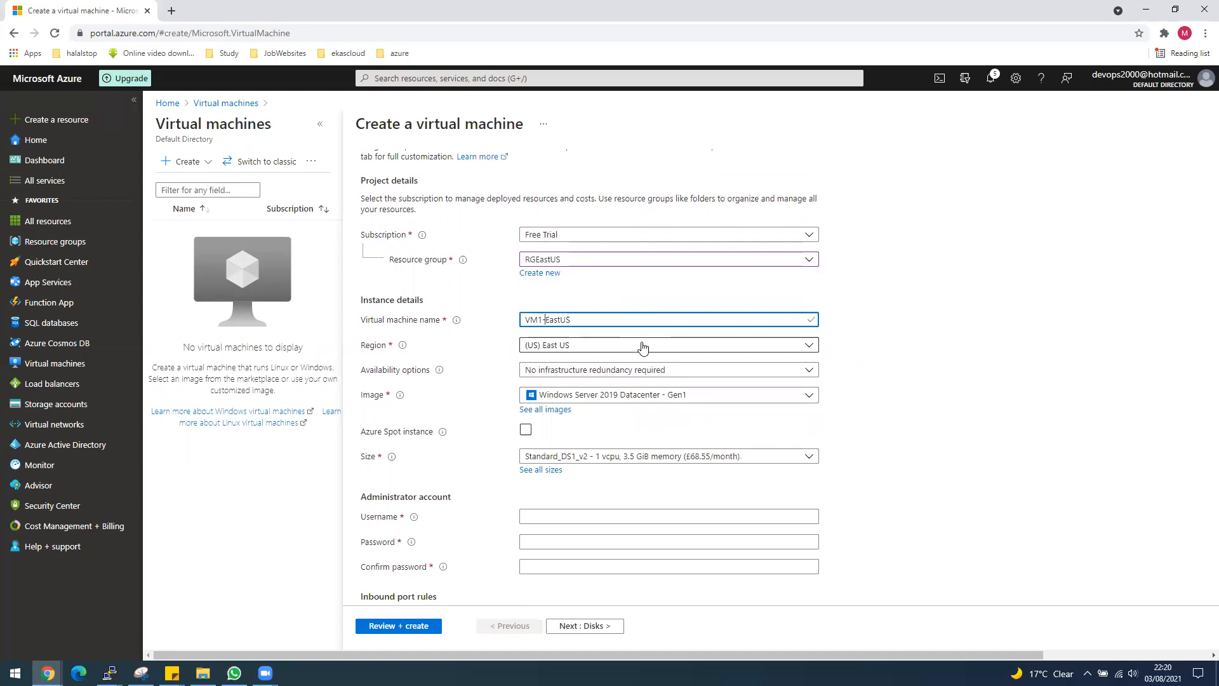
{"action": "type", "text": "Image-"}
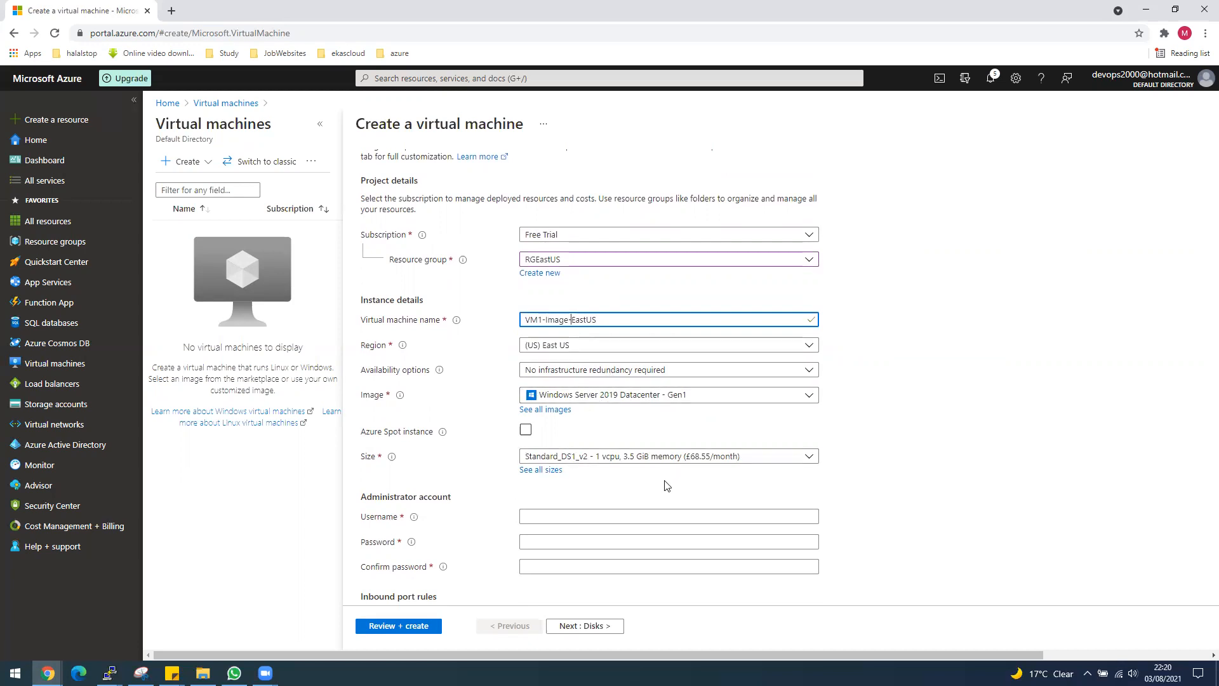
Set the administrator account username to desktop
{"action": "left_click", "coordinate": [650, 512]}
{"action": "type", "text": "desktop"}
{"action": "key", "text": "Tab"}
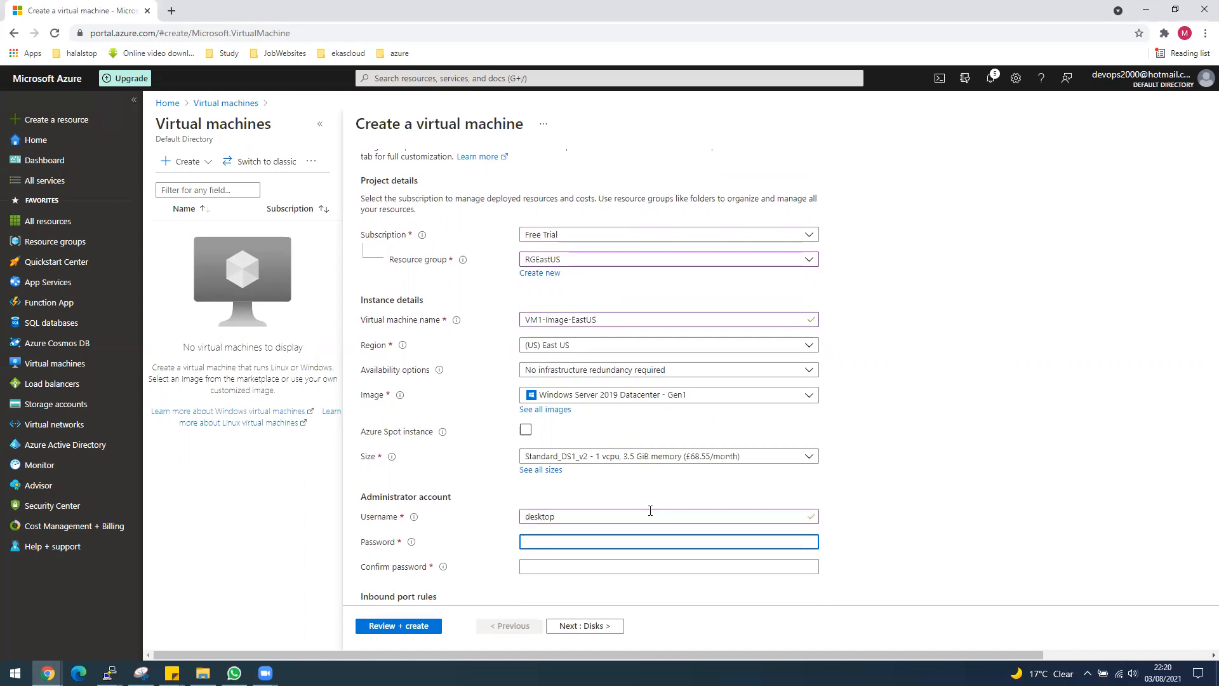
Enter the administrator account password and its confirmation
{"action": "type", "text": "•••••••"}
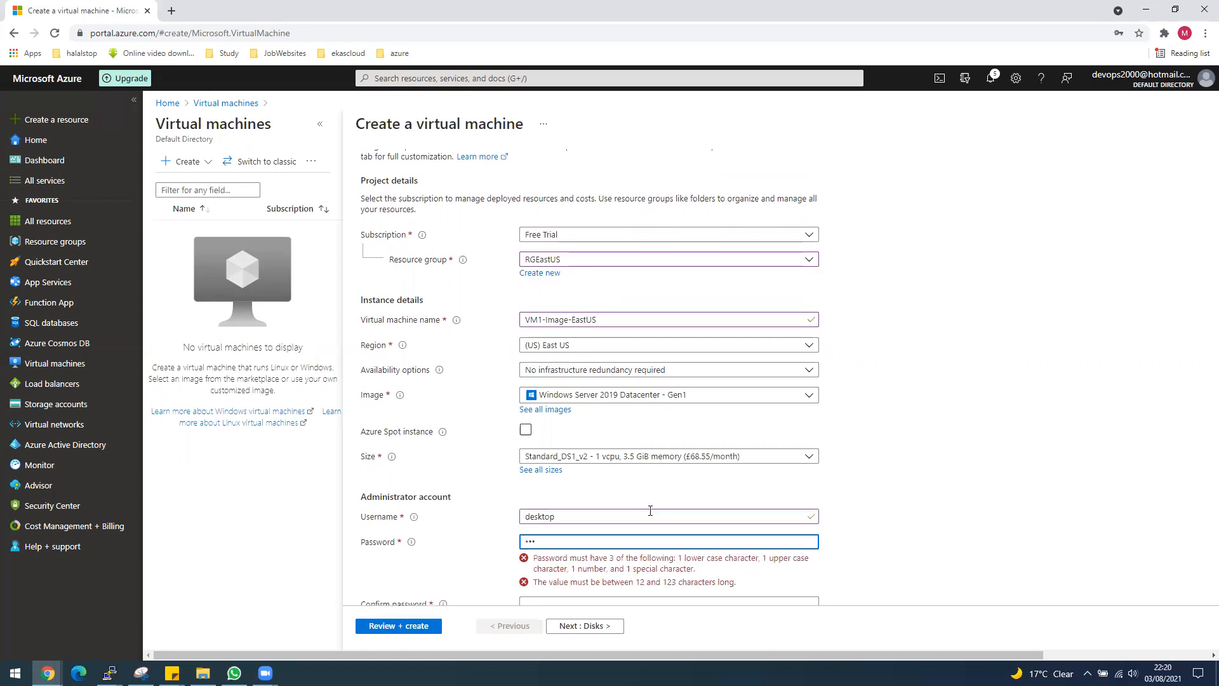
{"action": "type", "text": "••••••"}
{"action": "scroll", "coordinate": [650, 511], "scroll_direction": "down", "scroll_amount": 2}
{"action": "left_click", "coordinate": [575, 444]}
{"action": "type", "text": "••••••••••••"}
{"action": "left_click", "coordinate": [849, 452]}
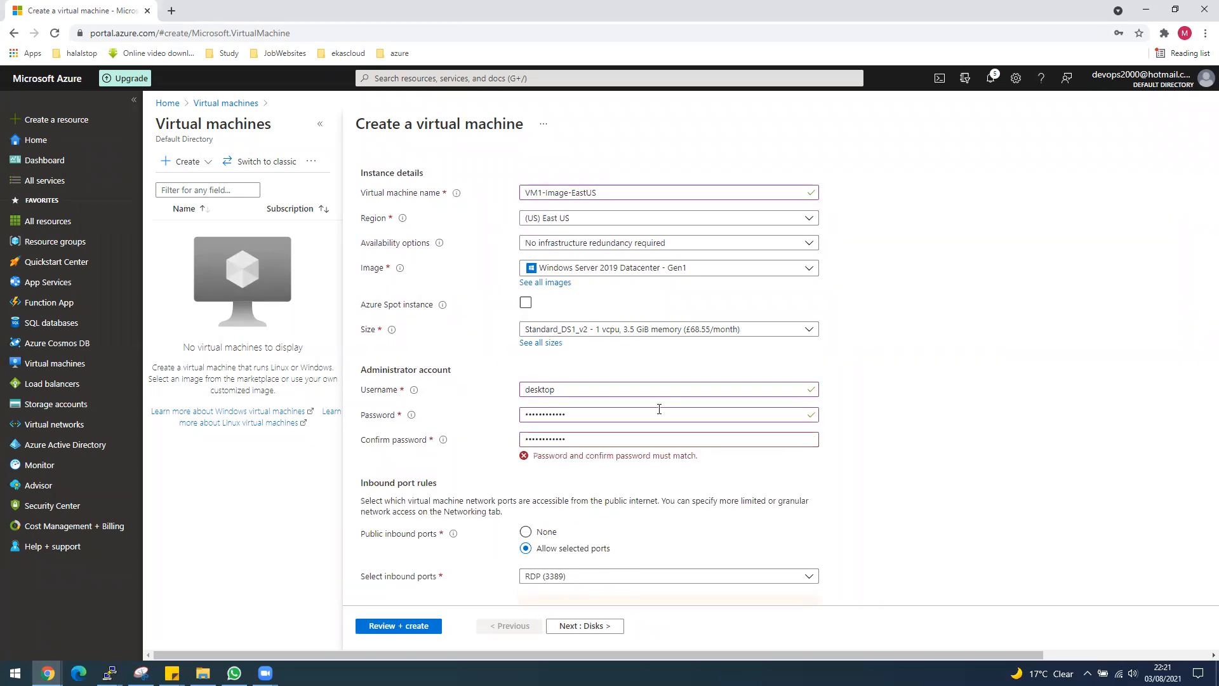
Replace the administrator password and re-enter its confirmation so that both match
{"action": "left_click_drag", "start_coordinate": [619, 413], "coordinate": [504, 420]}
{"action": "type", "text": "••••••••••••"}
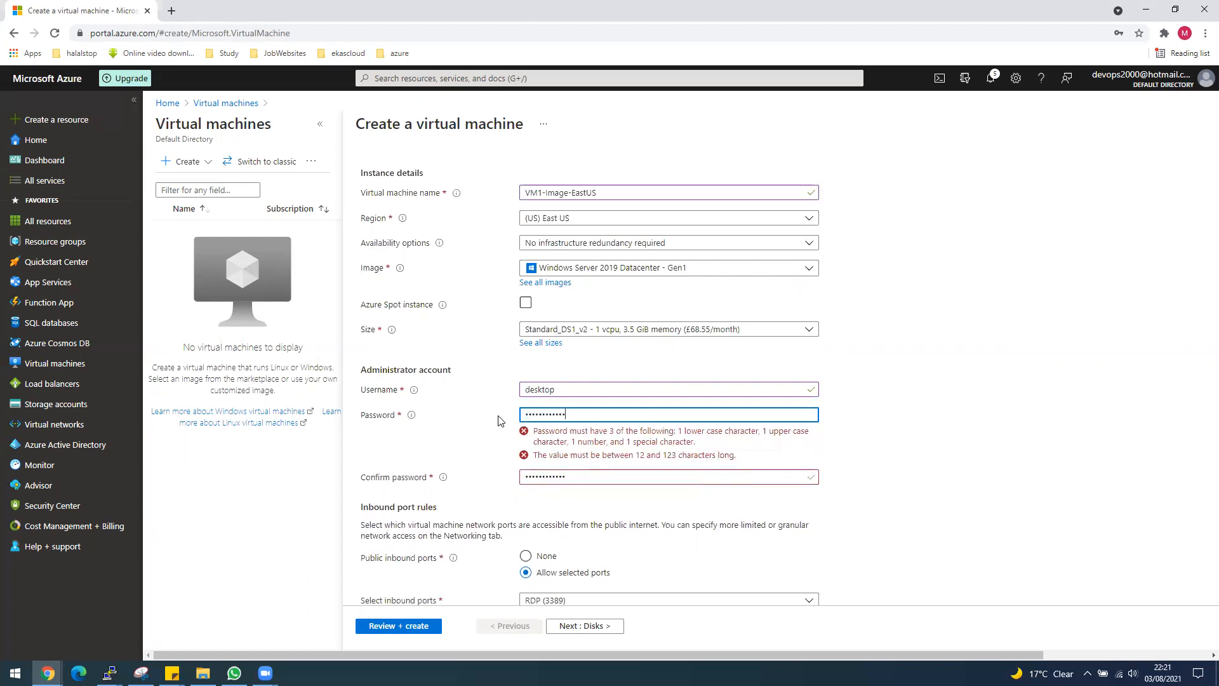
{"action": "key", "text": "Tab"}
{"action": "type", "text": "•••••"}
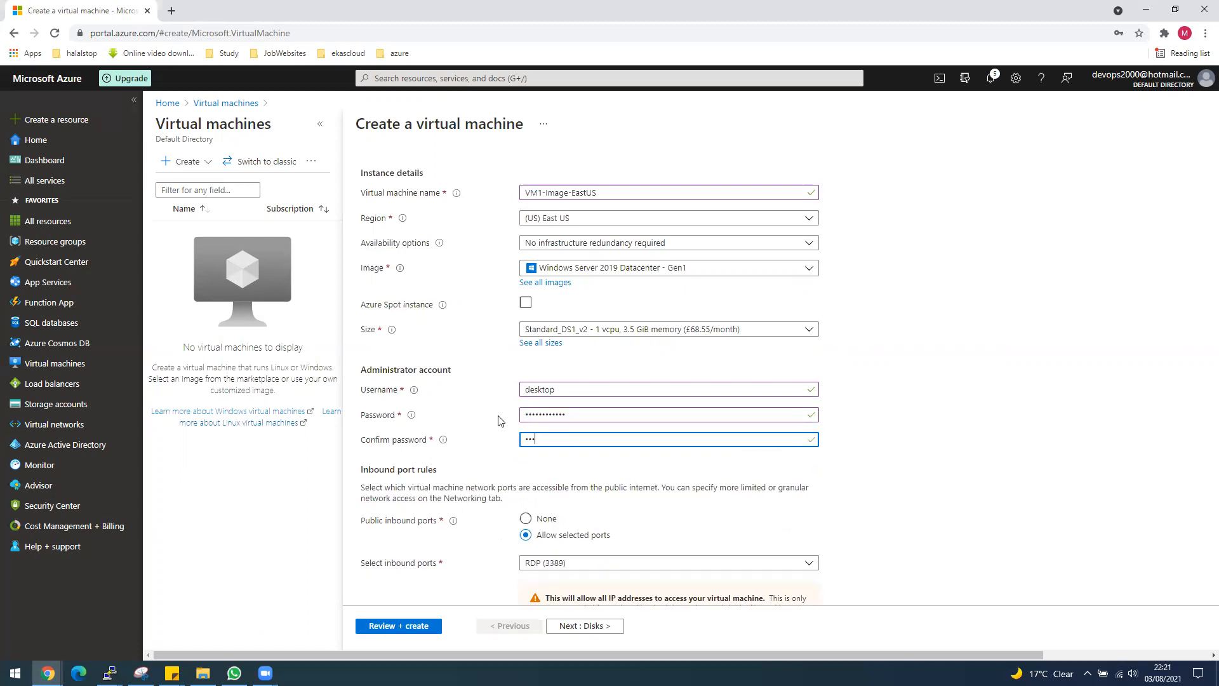
{"action": "type", "text": "•••••••"}
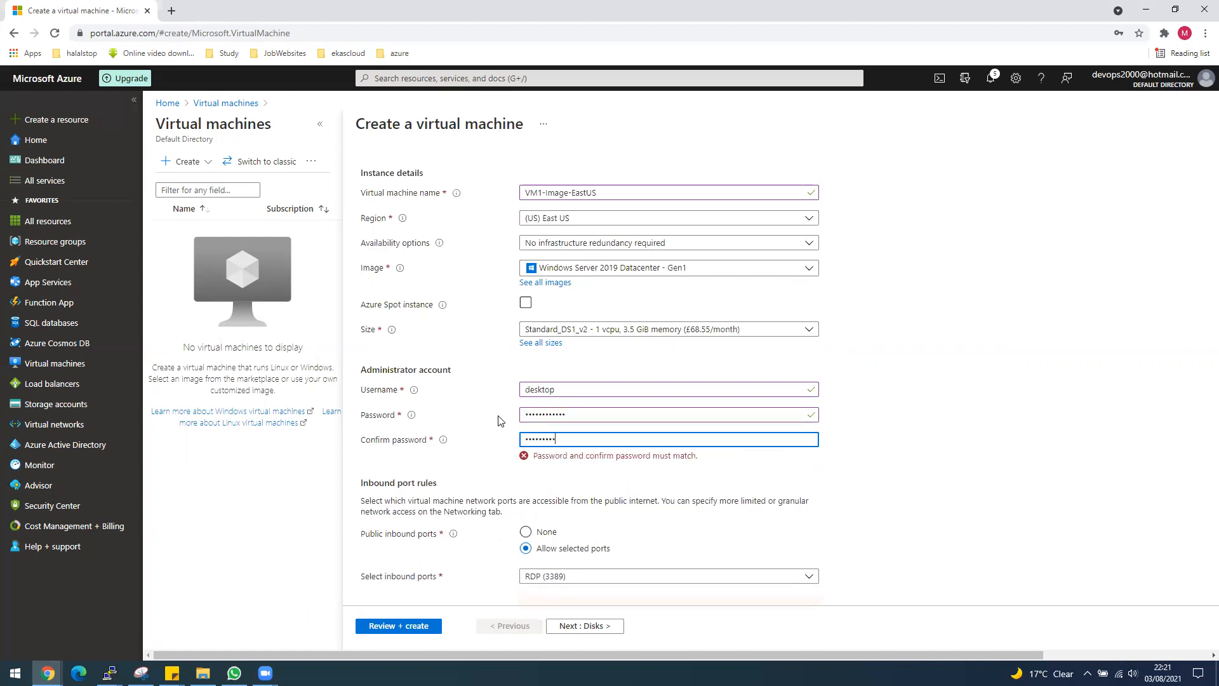
Set public inbound ports to None and use an existing Windows Server license, confirming eligibility for Azure Hybrid Benefit
{"action": "scroll", "coordinate": [968, 513], "scroll_direction": "down", "scroll_amount": 2}
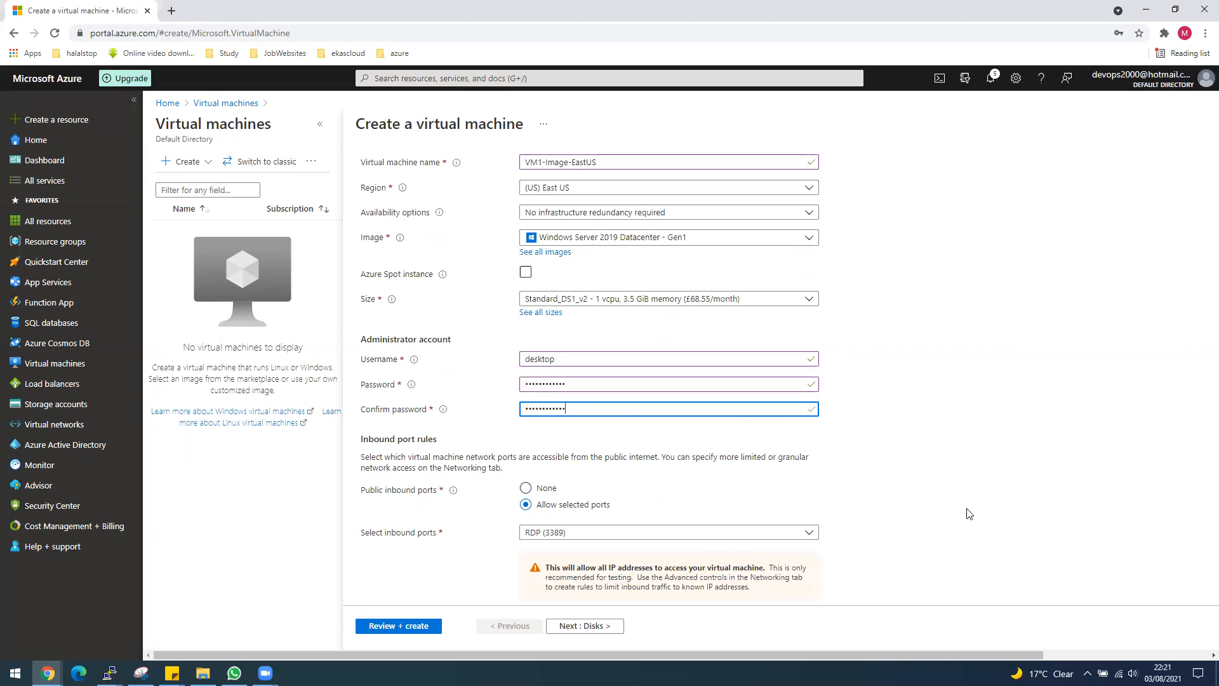
{"action": "left_click", "coordinate": [526, 391]}
{"action": "scroll", "coordinate": [934, 541], "scroll_direction": "down", "scroll_amount": 1}
{"action": "left_click", "coordinate": [525, 531]}
{"action": "left_click", "coordinate": [367, 565]}
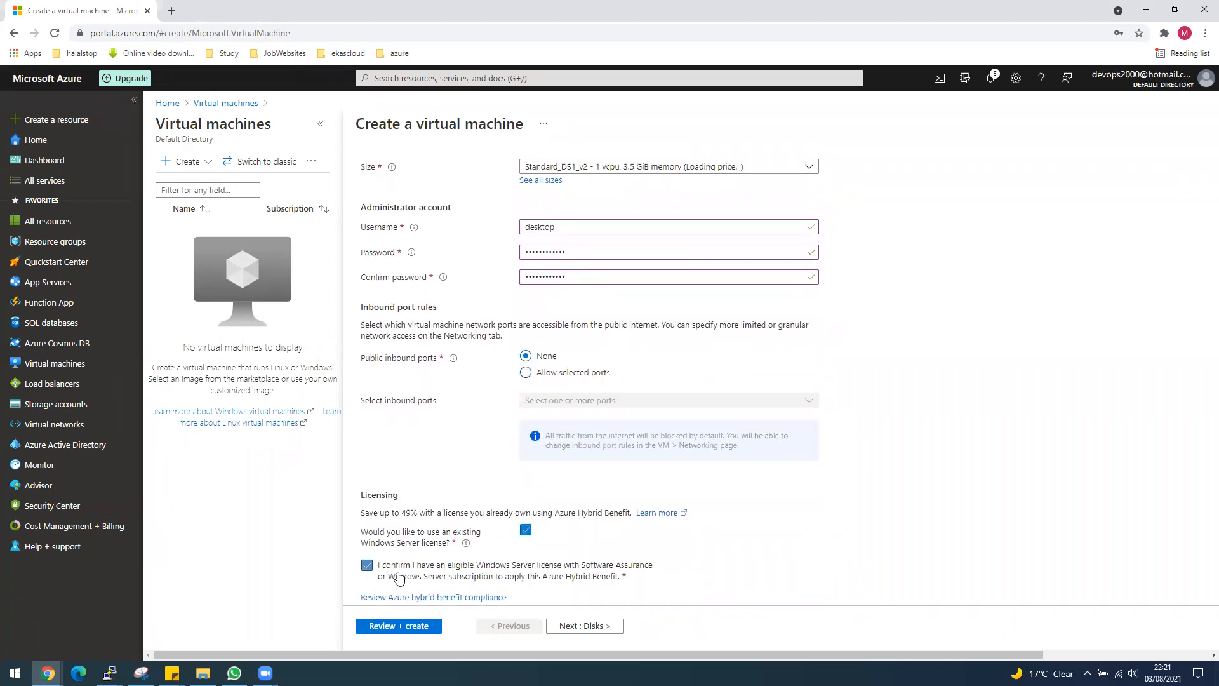
Keep the default disk options, decline saving the password in the browser, and place the virtual machine in the default (10.0.0.0/24) subnet
{"action": "left_click", "coordinate": [610, 626]}
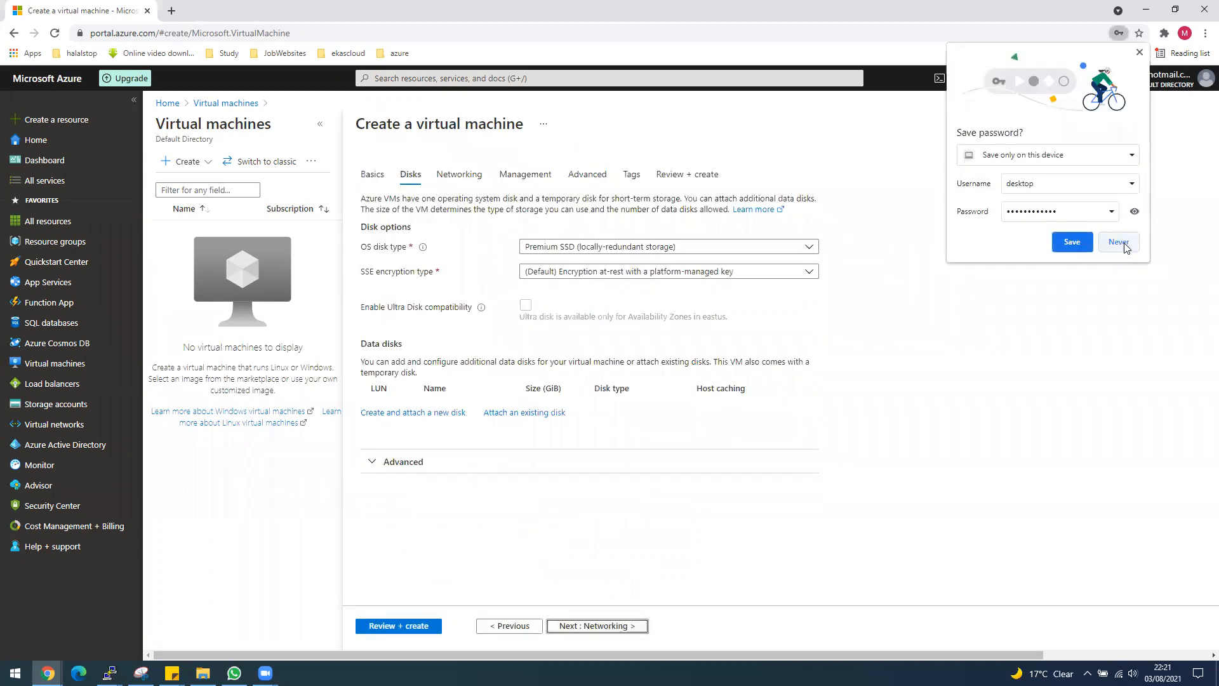
{"action": "left_click", "coordinate": [1118, 242]}
{"action": "left_click", "coordinate": [593, 625]}
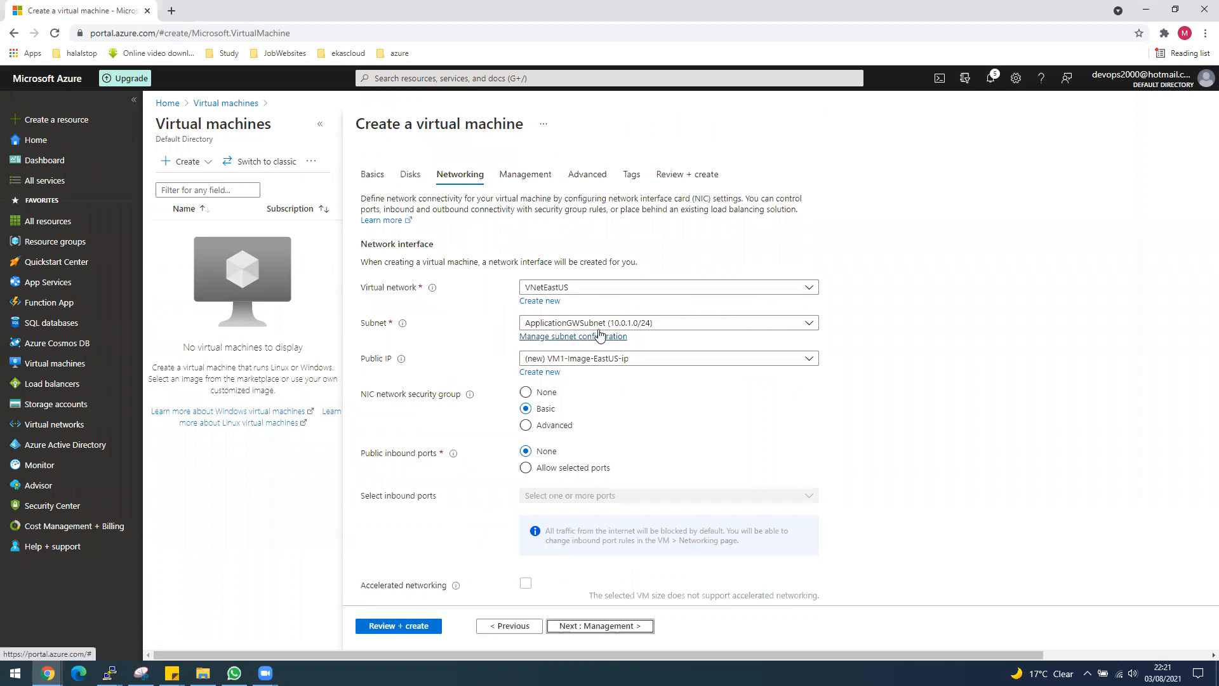
{"action": "left_click", "coordinate": [571, 325]}
{"action": "left_click", "coordinate": [558, 386]}
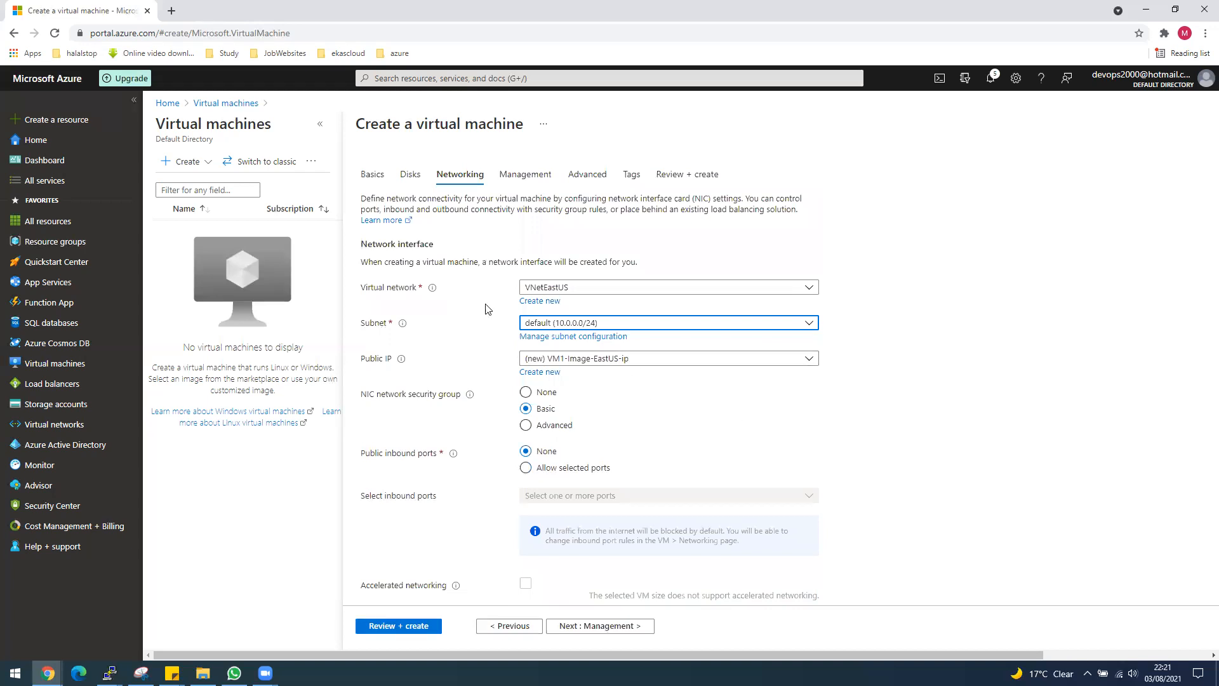
{"action": "left_click", "coordinate": [589, 323]}
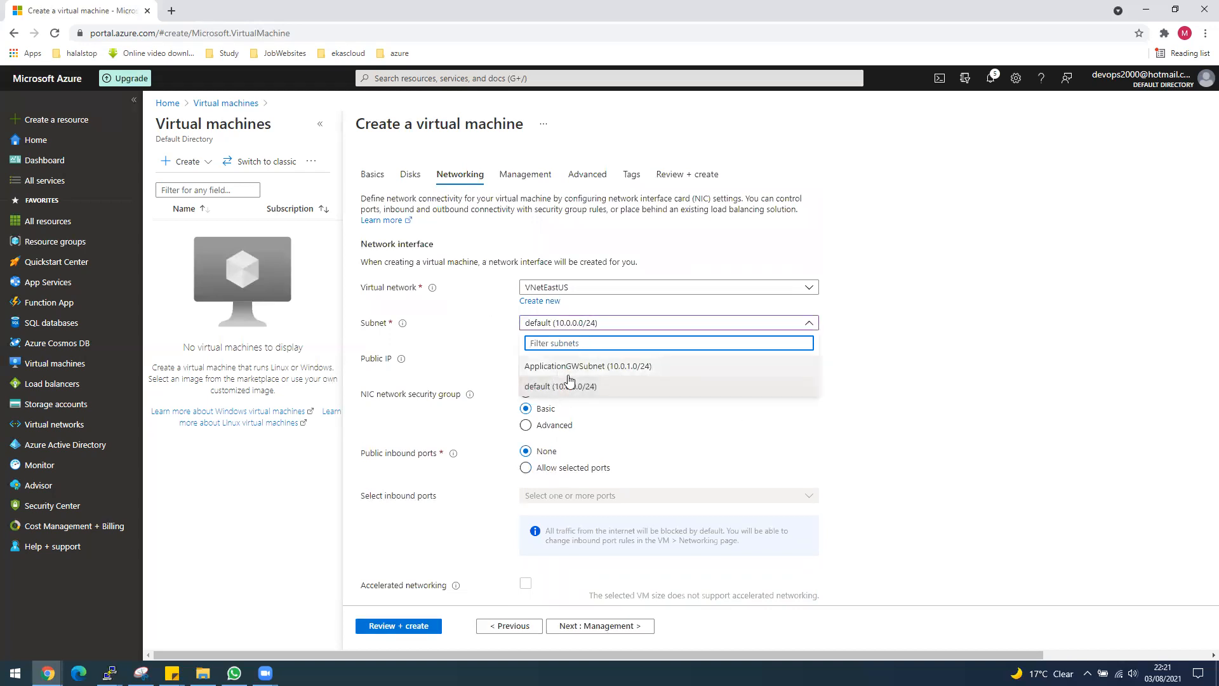
{"action": "left_click", "coordinate": [571, 386]}
Disable boot diagnostics, keep the remaining default settings, and create the virtual machine
{"action": "left_click", "coordinate": [605, 624]}
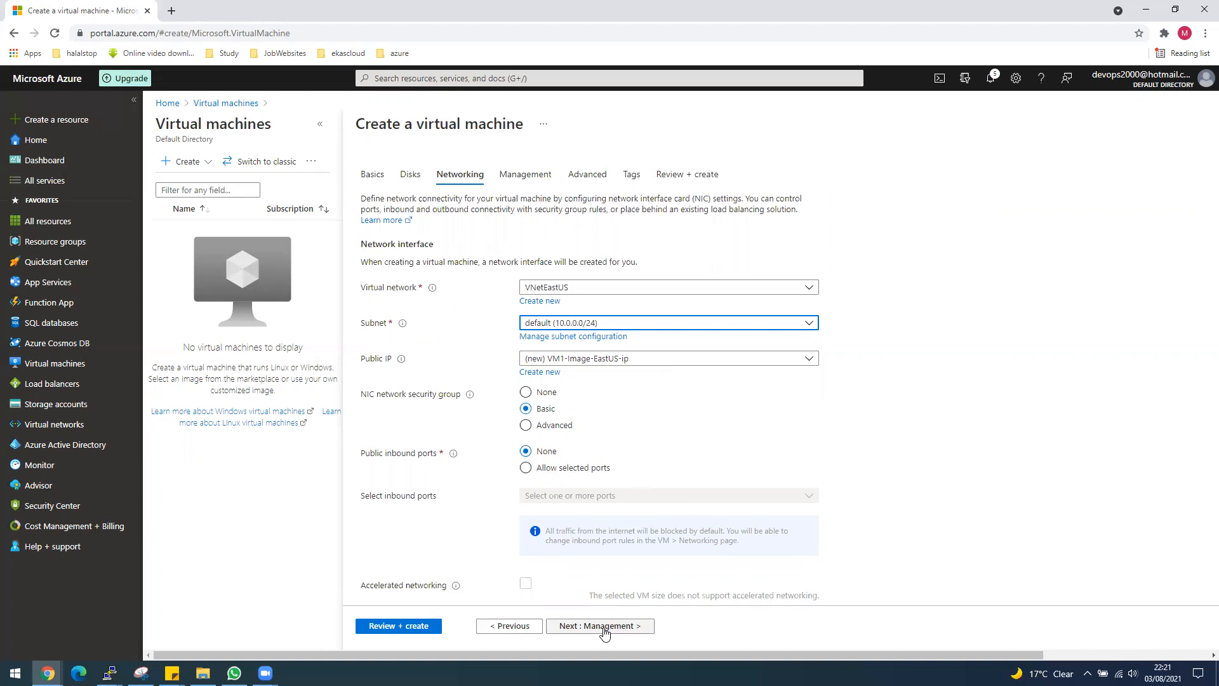
{"action": "left_click", "coordinate": [526, 368]}
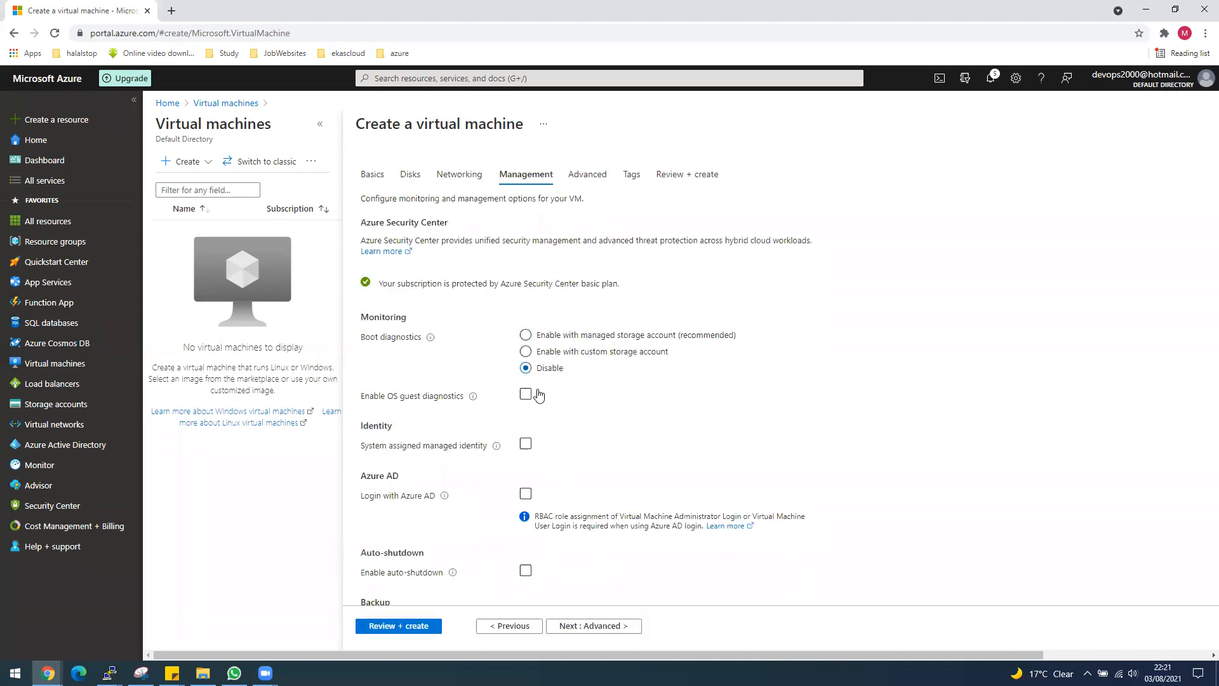
{"action": "left_click", "coordinate": [596, 628]}
{"action": "left_click", "coordinate": [597, 628]}
{"action": "left_click", "coordinate": [597, 628]}
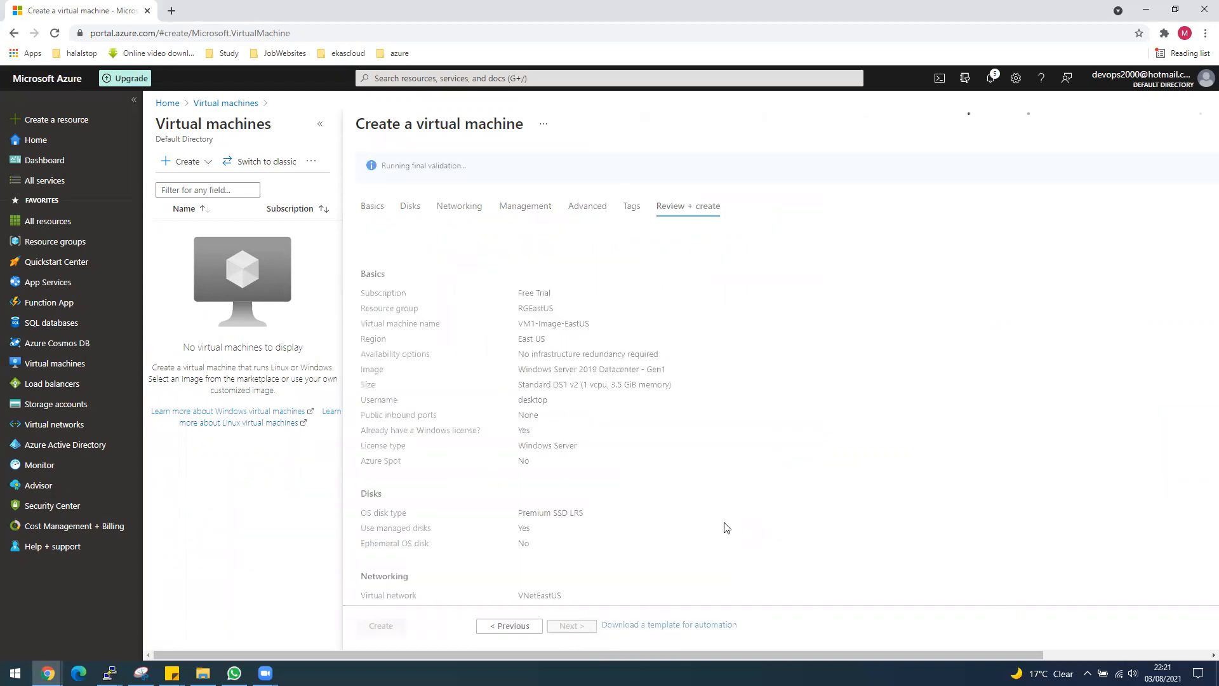
{"action": "left_click", "coordinate": [393, 627]}
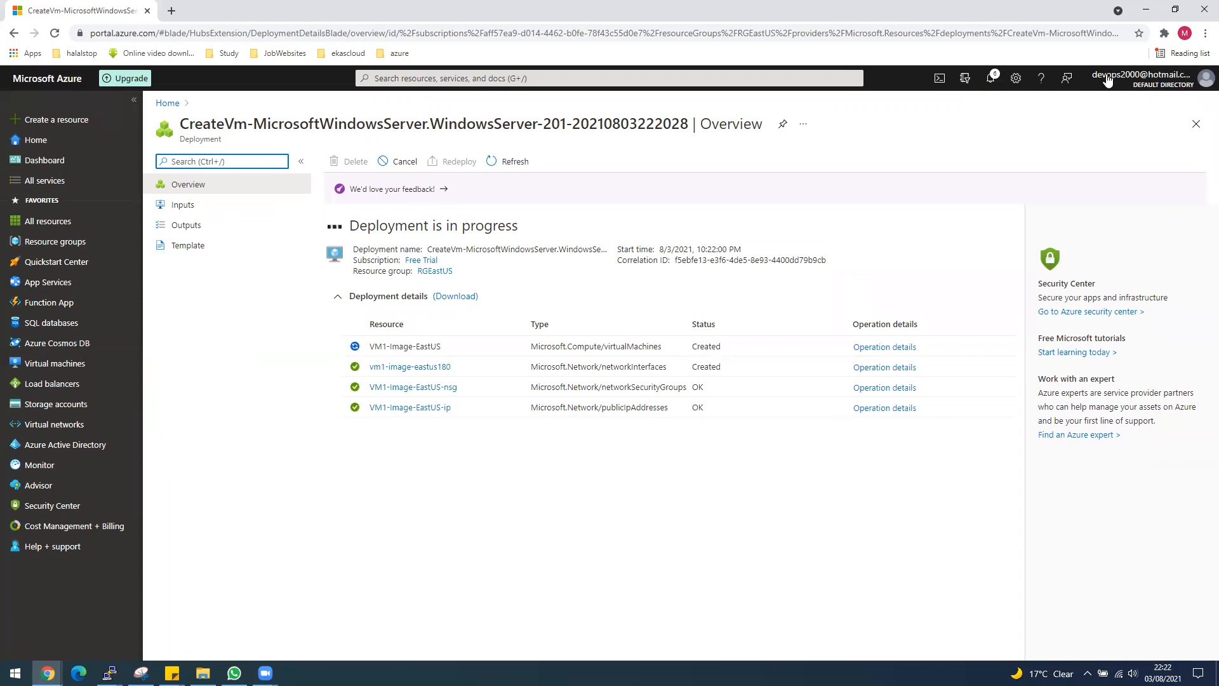
Check the deployment notifications and open the deployed virtual machine VM1-Image-EastUS
{"action": "left_click", "coordinate": [992, 84]}
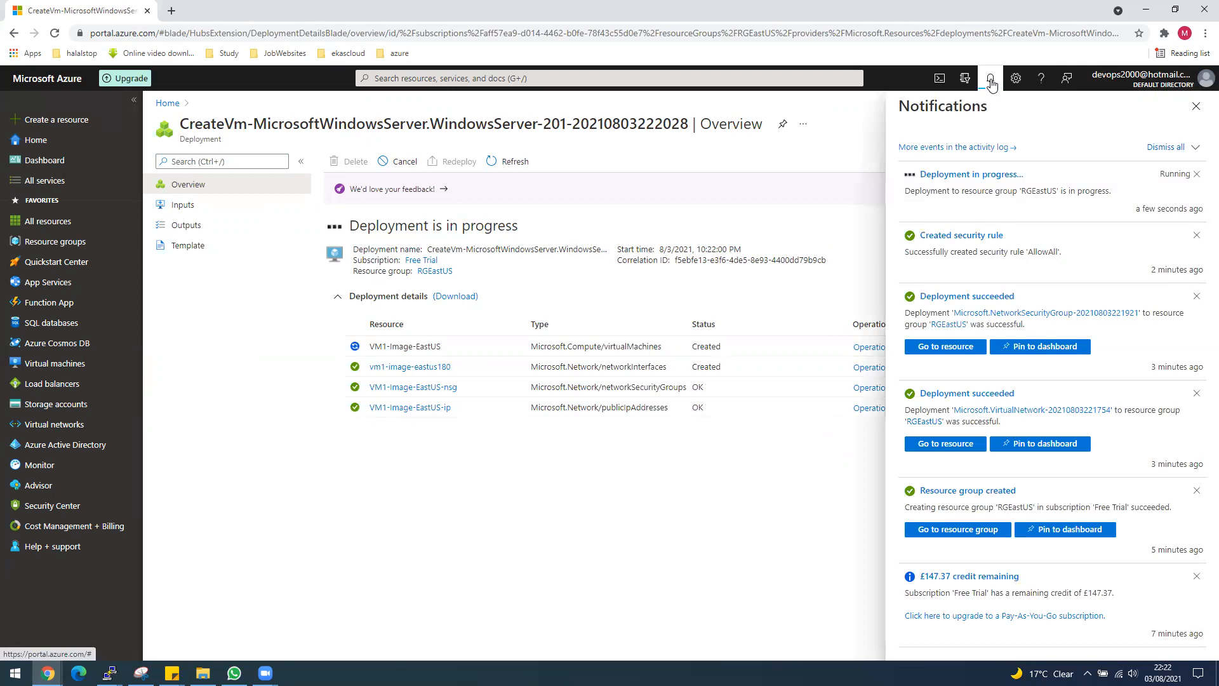
{"action": "left_click", "coordinate": [992, 83]}
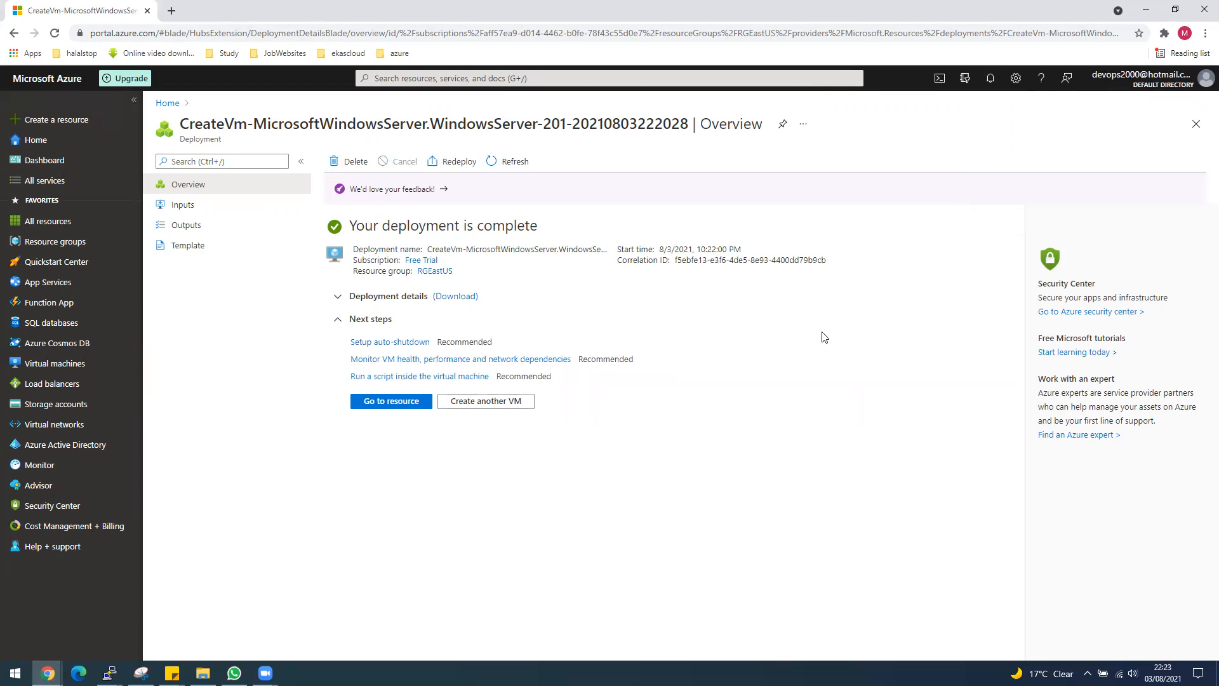
{"action": "left_click", "coordinate": [372, 412]}
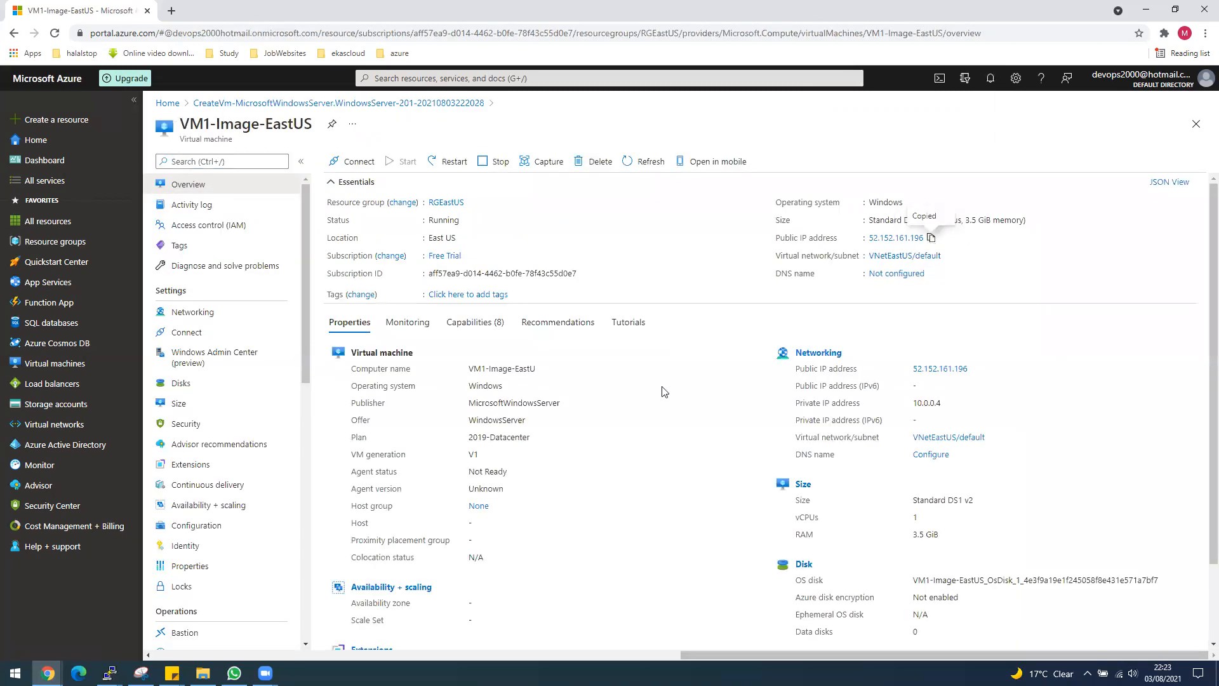
Switch to Remote Desktop Connection and try to connect to the virtual machine's public IP 52.152.161.196, retrying once
{"action": "key", "text": "super"}
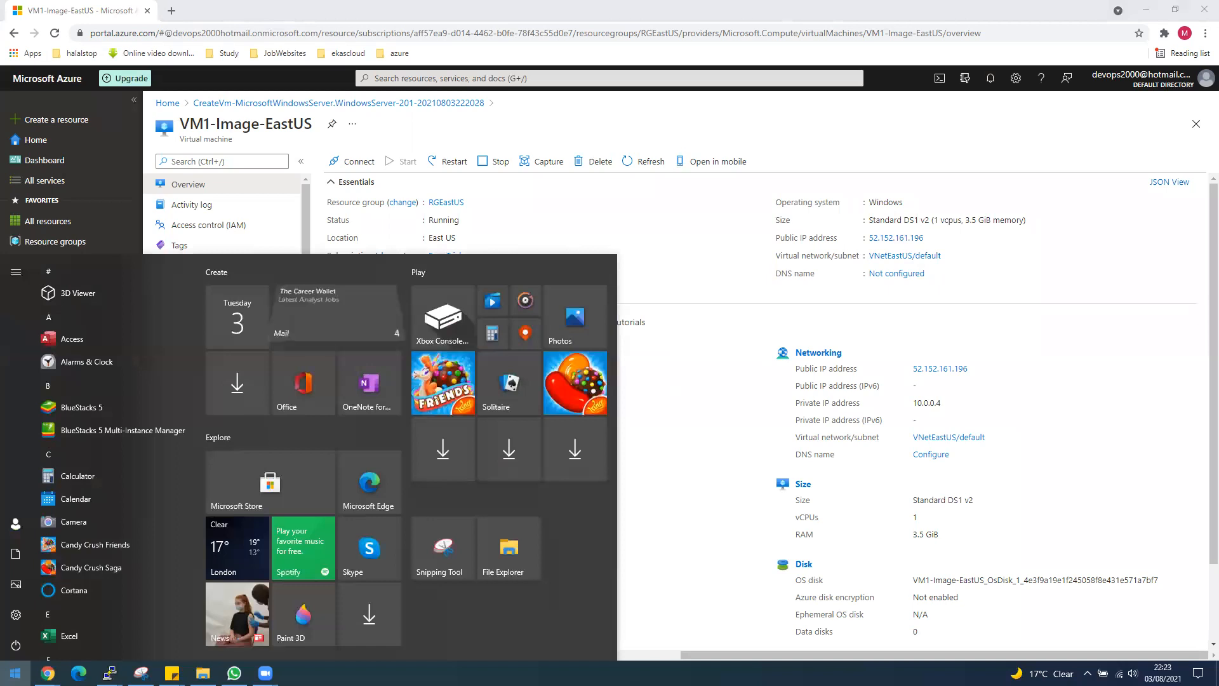
{"action": "type", "text": "rdp"}
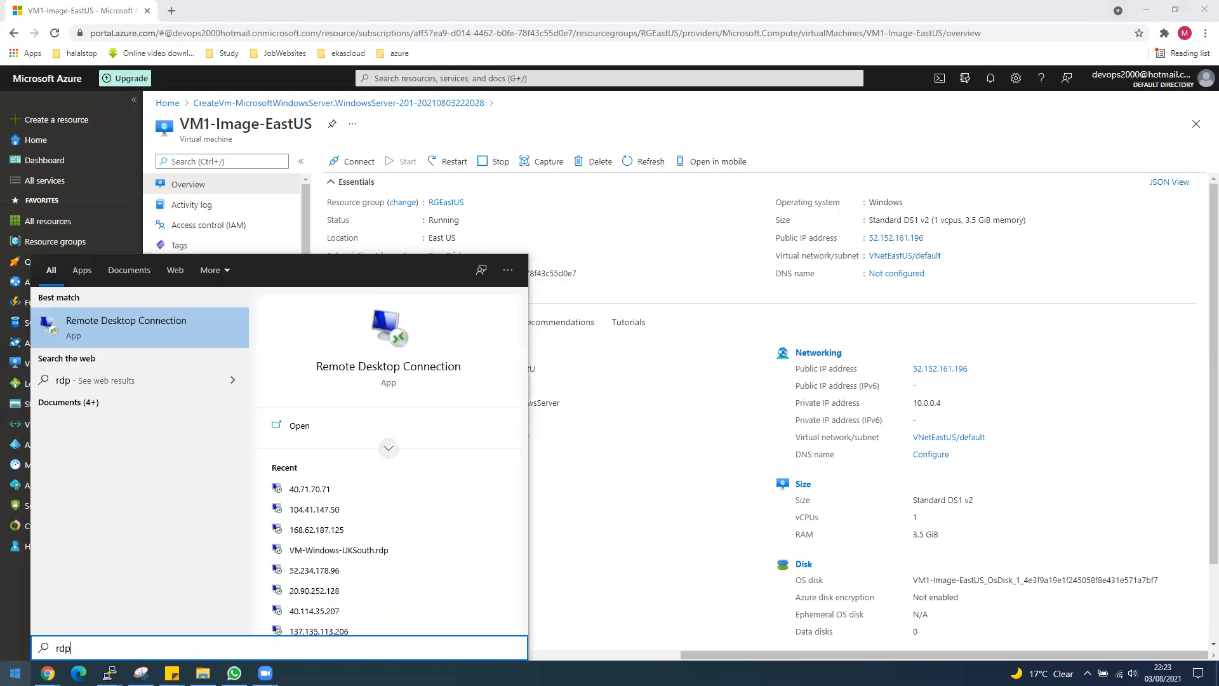
{"action": "left_click", "coordinate": [96, 331]}
{"action": "type", "text": "52.152.161.196"}
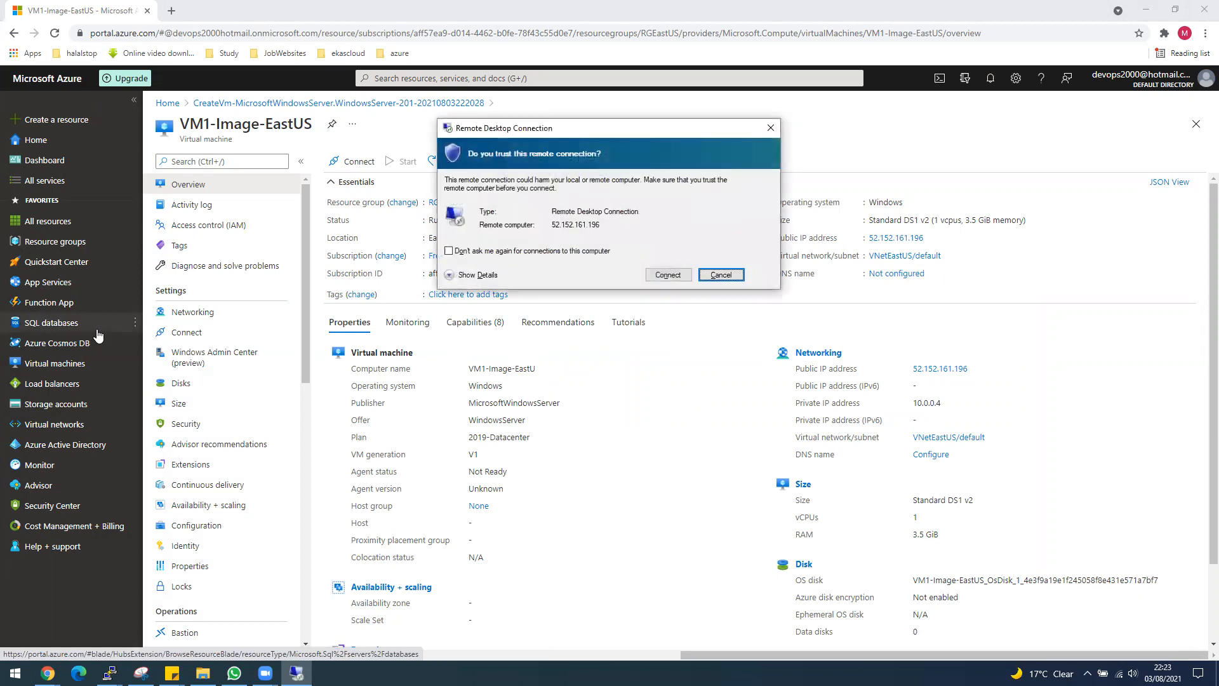
{"action": "left_click", "coordinate": [658, 276]}
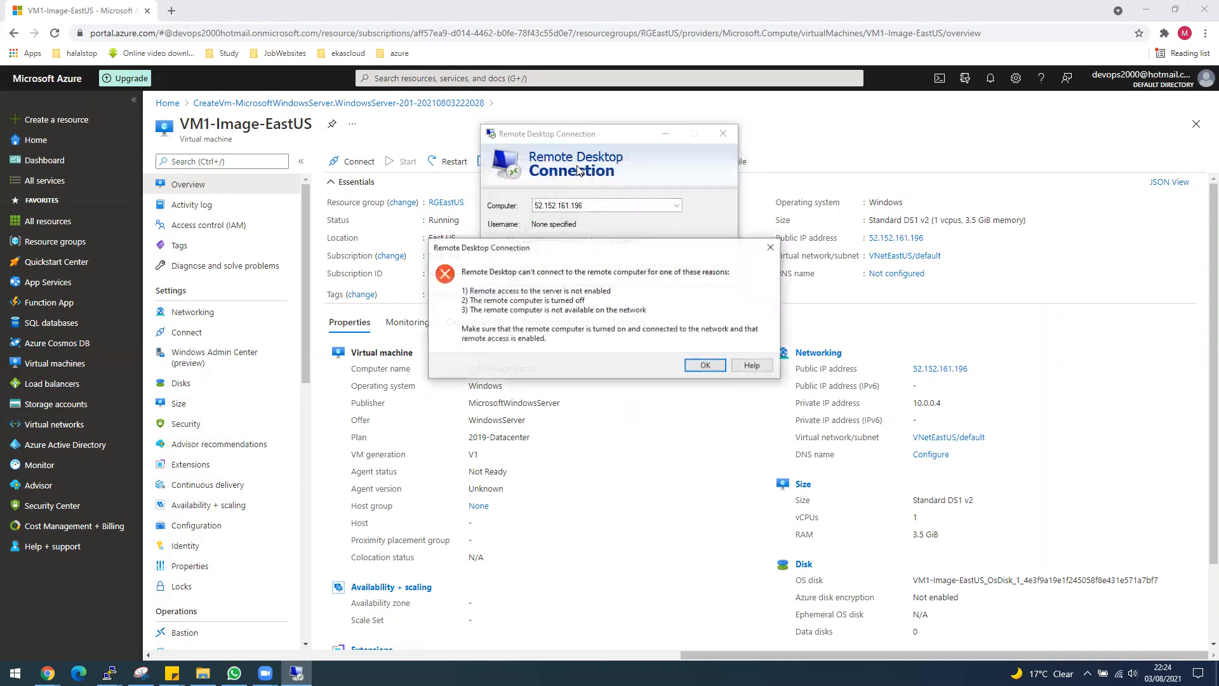
{"action": "left_click", "coordinate": [706, 373]}
{"action": "left_click", "coordinate": [657, 273]}
{"action": "left_click", "coordinate": [664, 273]}
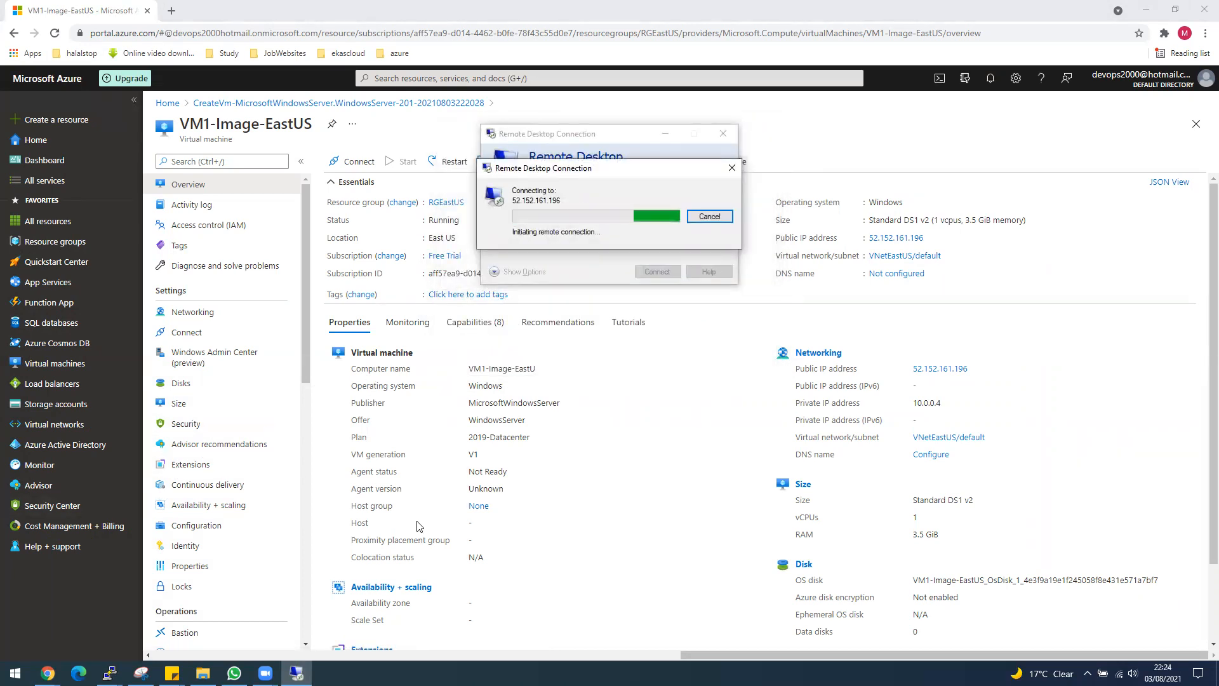
Open the inbound security rules of the VM1-Image-EastUS-nsg network security group
{"action": "left_click", "coordinate": [376, 77]}
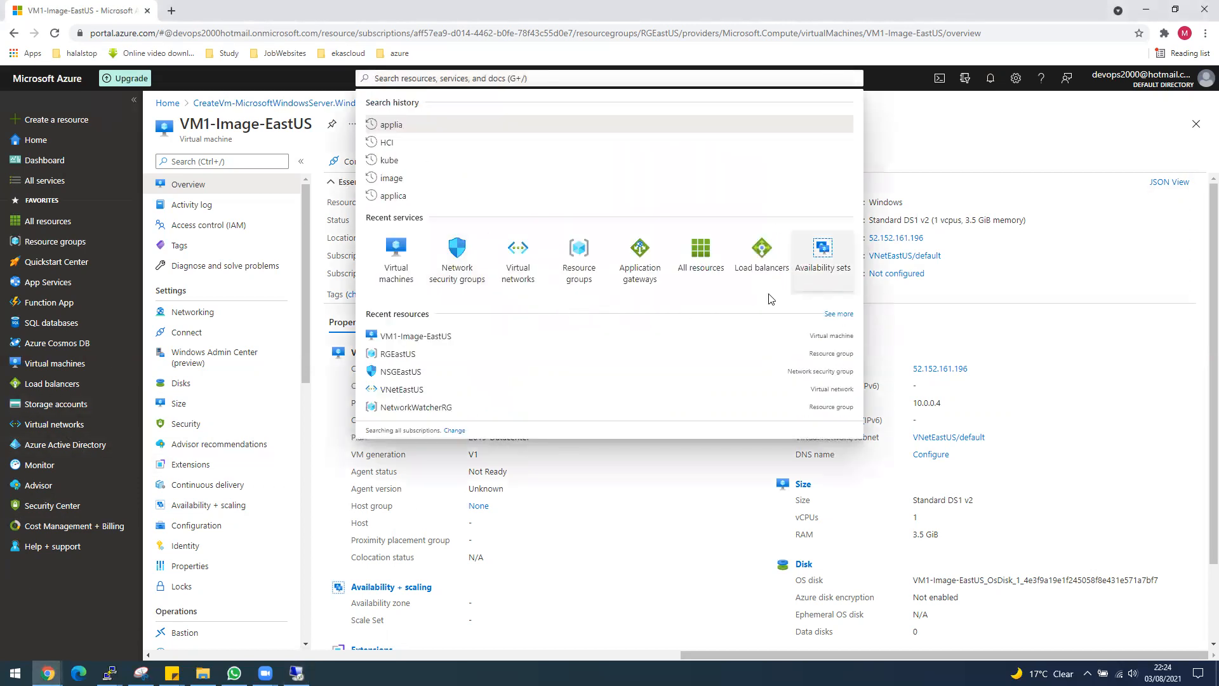
{"action": "left_click", "coordinate": [470, 280]}
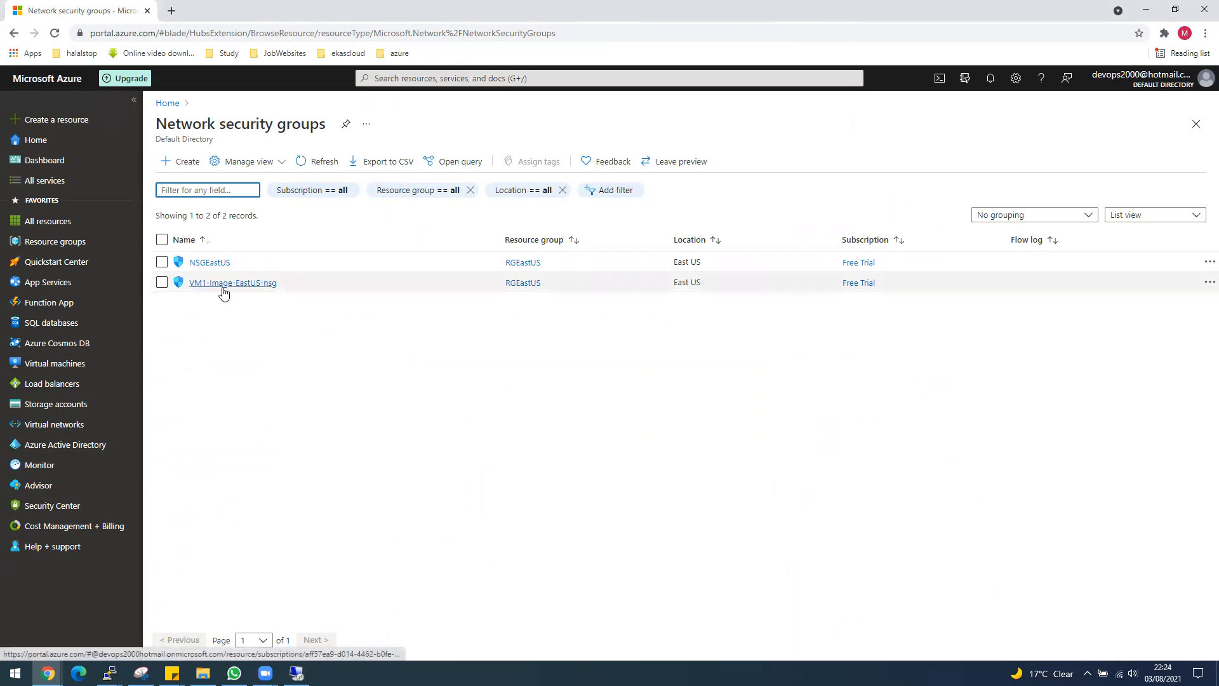
{"action": "left_click", "coordinate": [223, 284]}
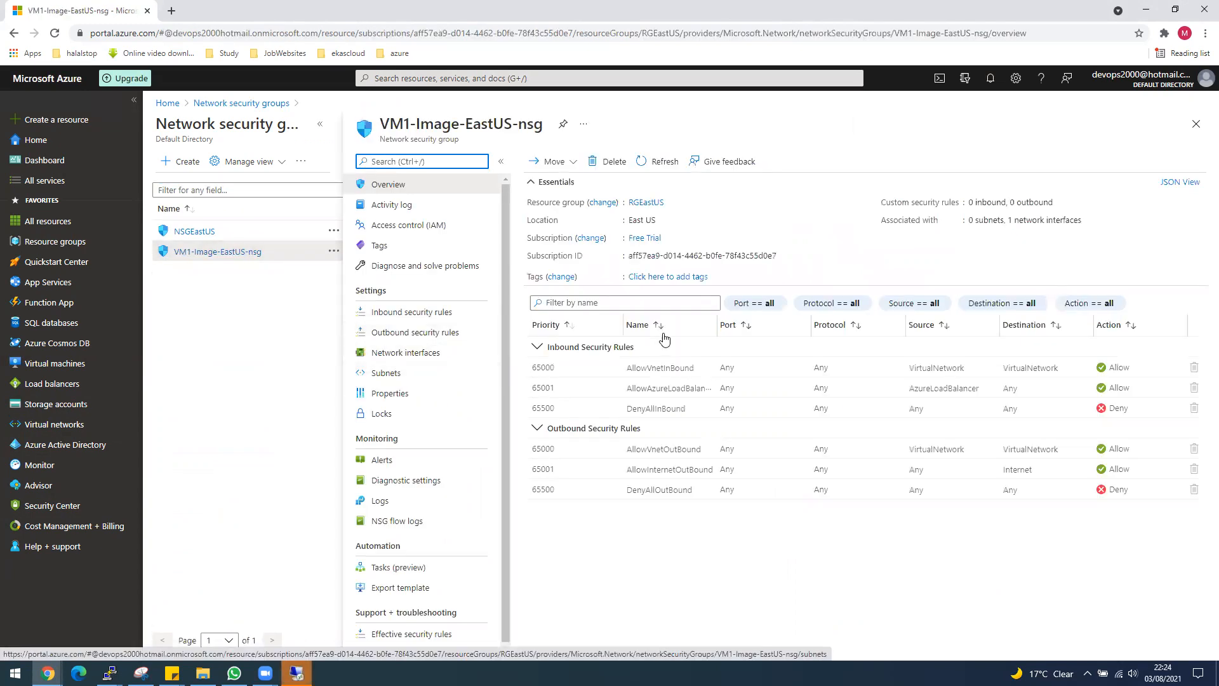
{"action": "left_click", "coordinate": [411, 313]}
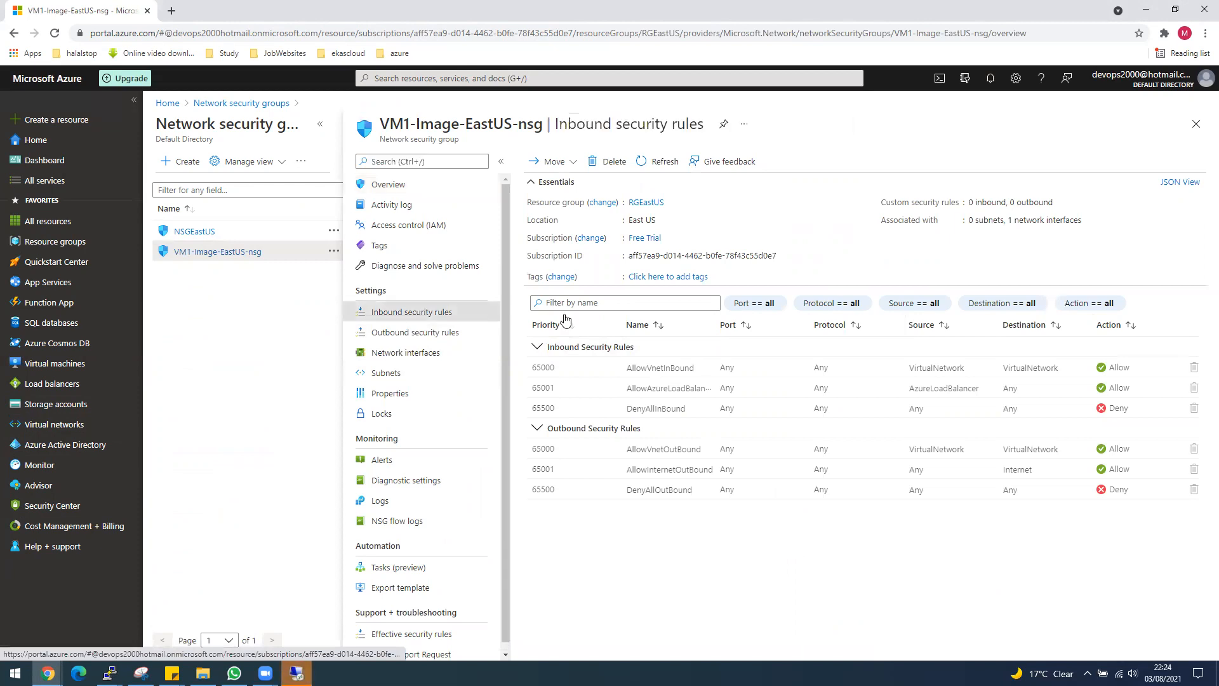
Add an inbound security rule named AllowAll that allows any source and protocol, with destination port range *
{"action": "left_click", "coordinate": [544, 162]}
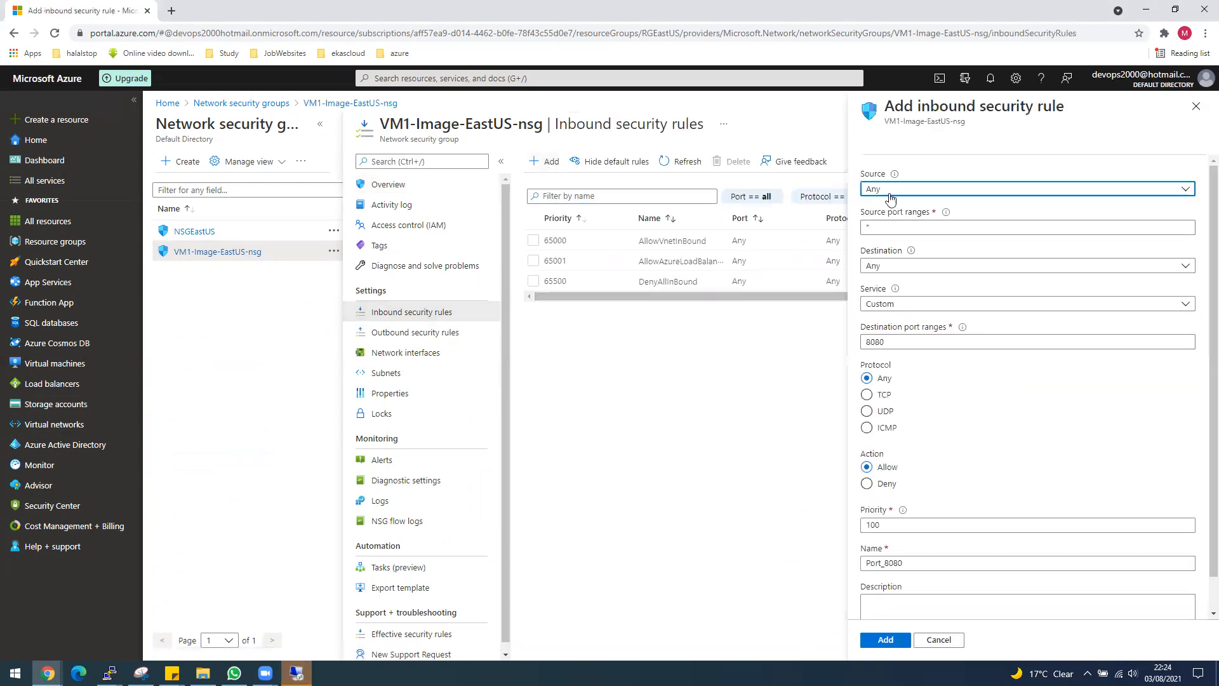
{"action": "left_click", "coordinate": [898, 564]}
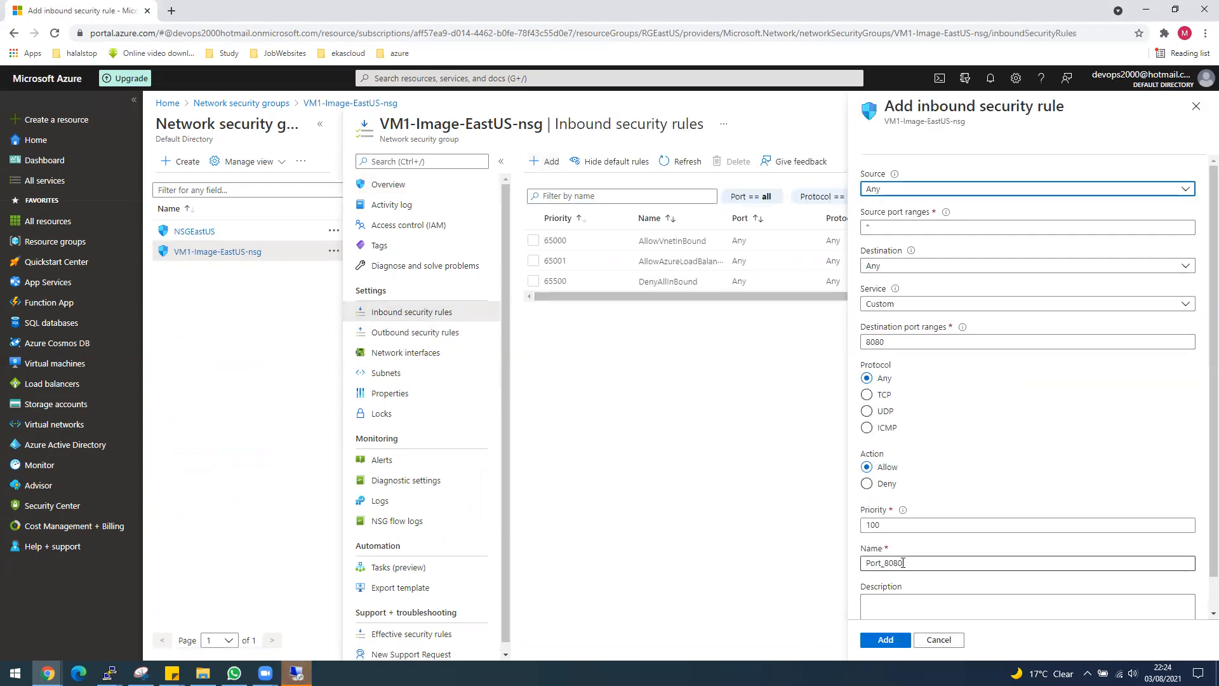
{"action": "double_click", "coordinate": [865, 562]}
{"action": "type", "text": "AllowAll"}
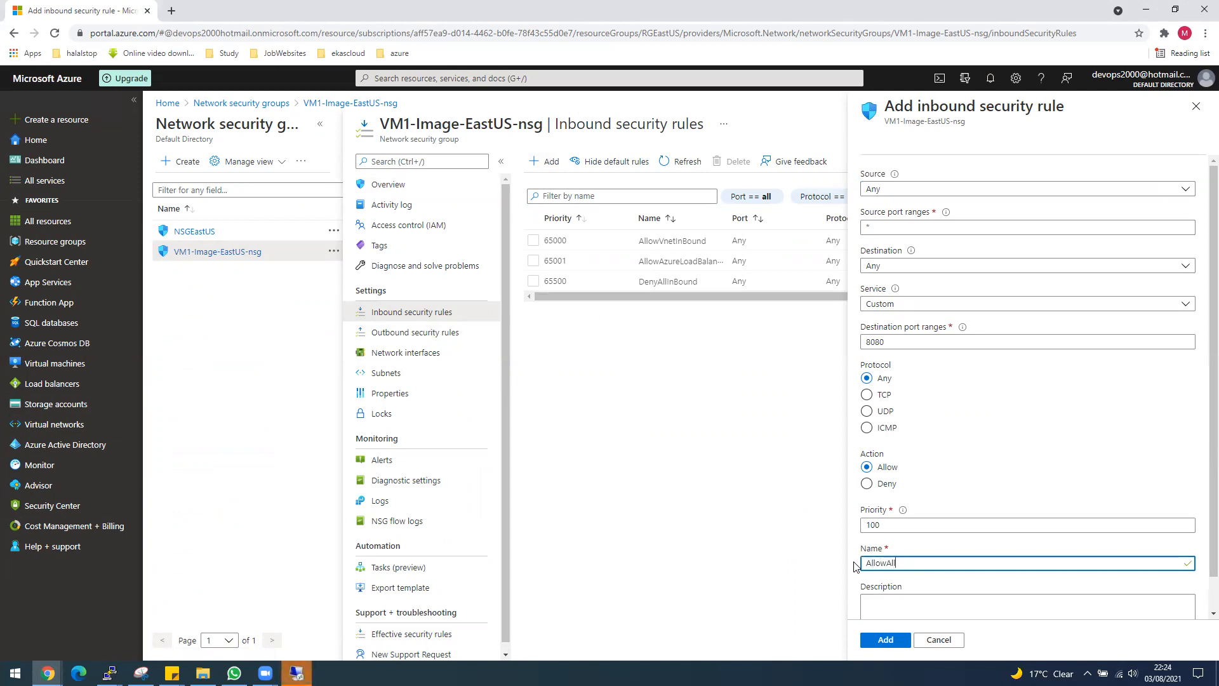
{"action": "double_click", "coordinate": [866, 340]}
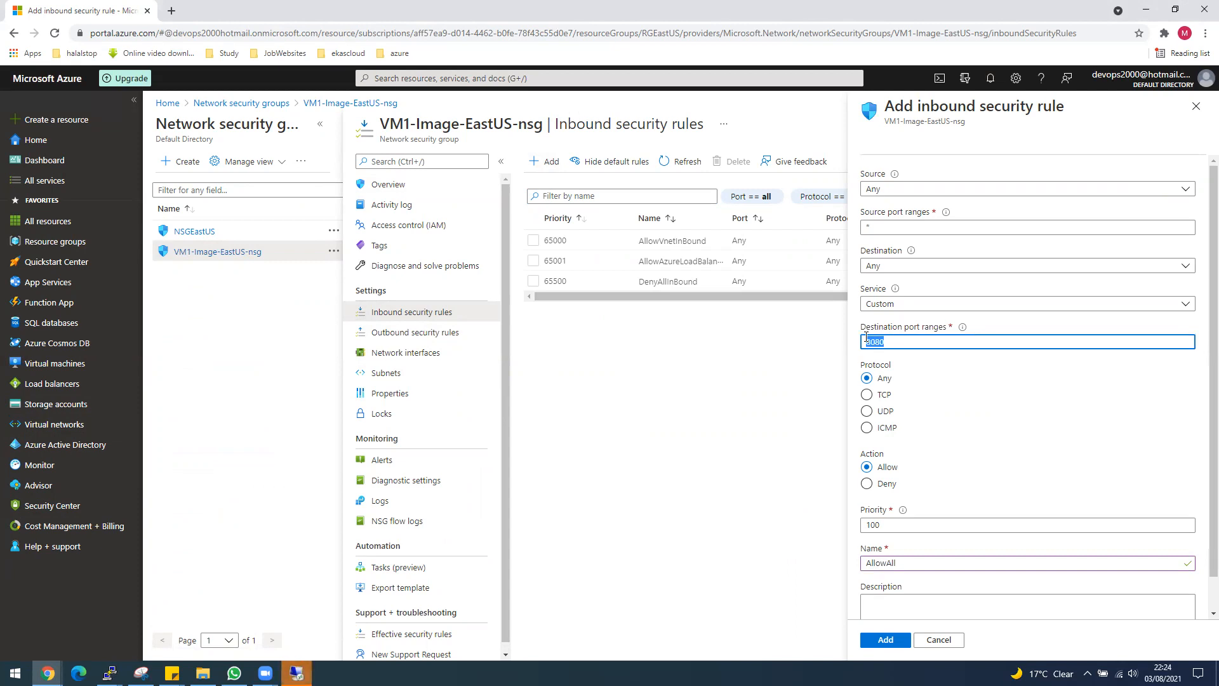
{"action": "key", "text": "BackSpace"}
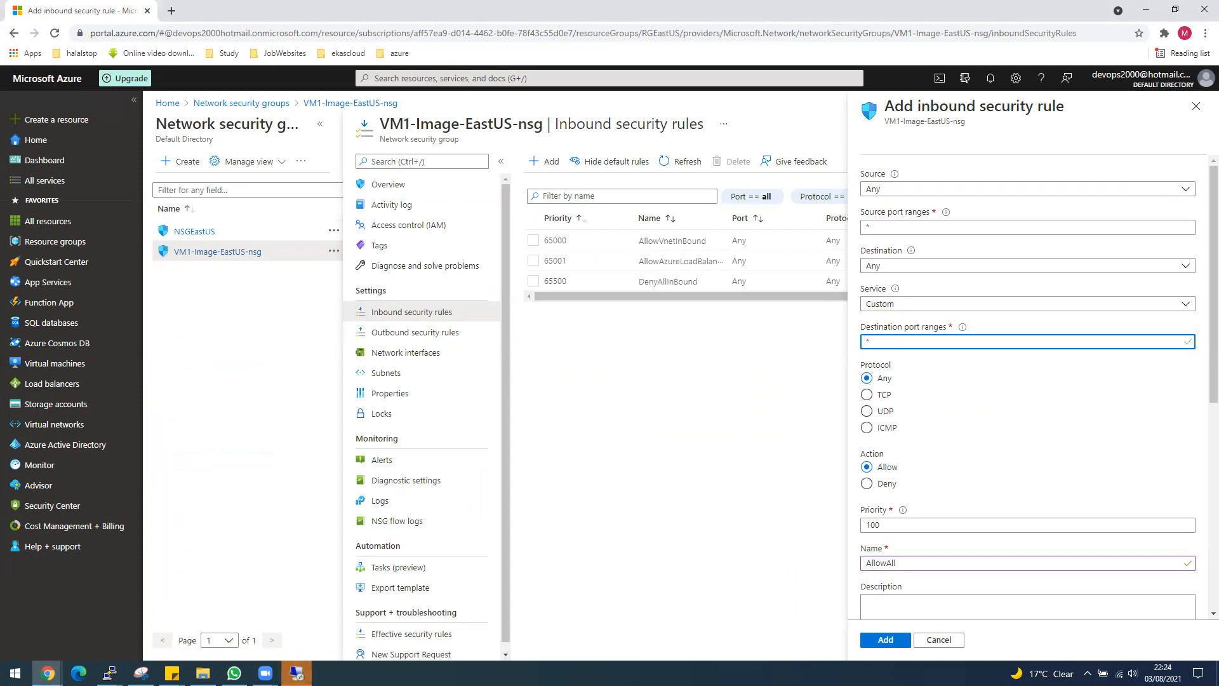
{"action": "left_click", "coordinate": [885, 639]}
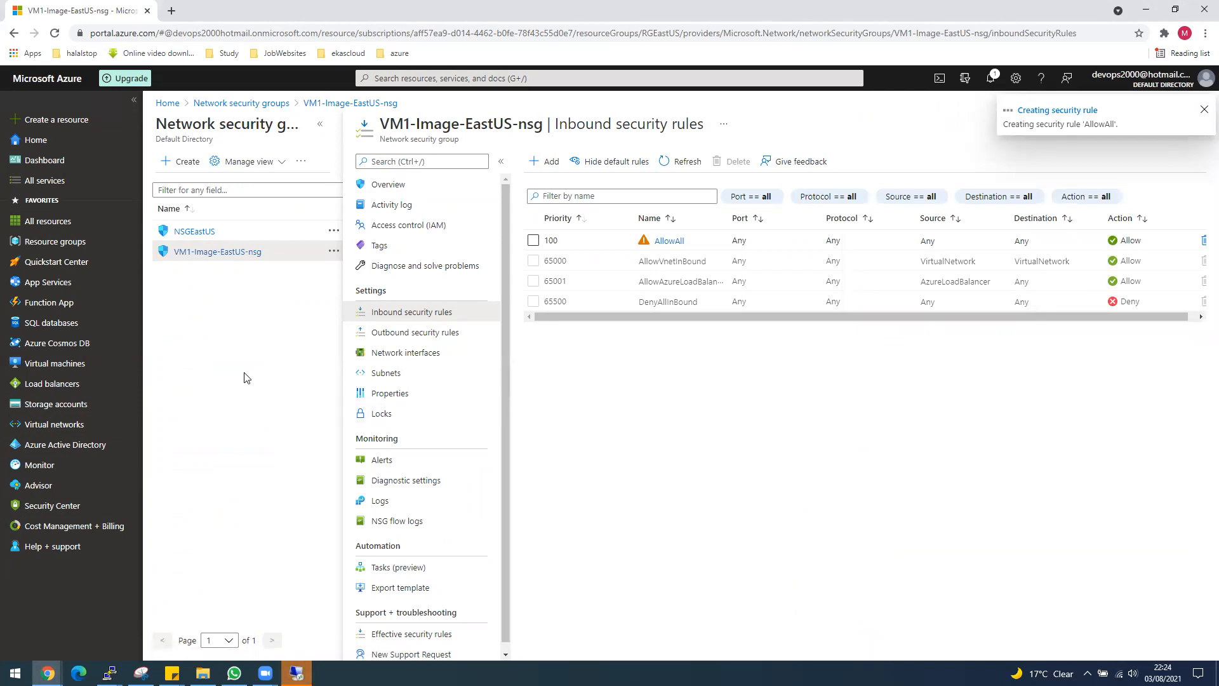
Associate the NSGEastUS network security group with the default subnet of VNetEastUS
{"action": "left_click", "coordinate": [213, 240]}
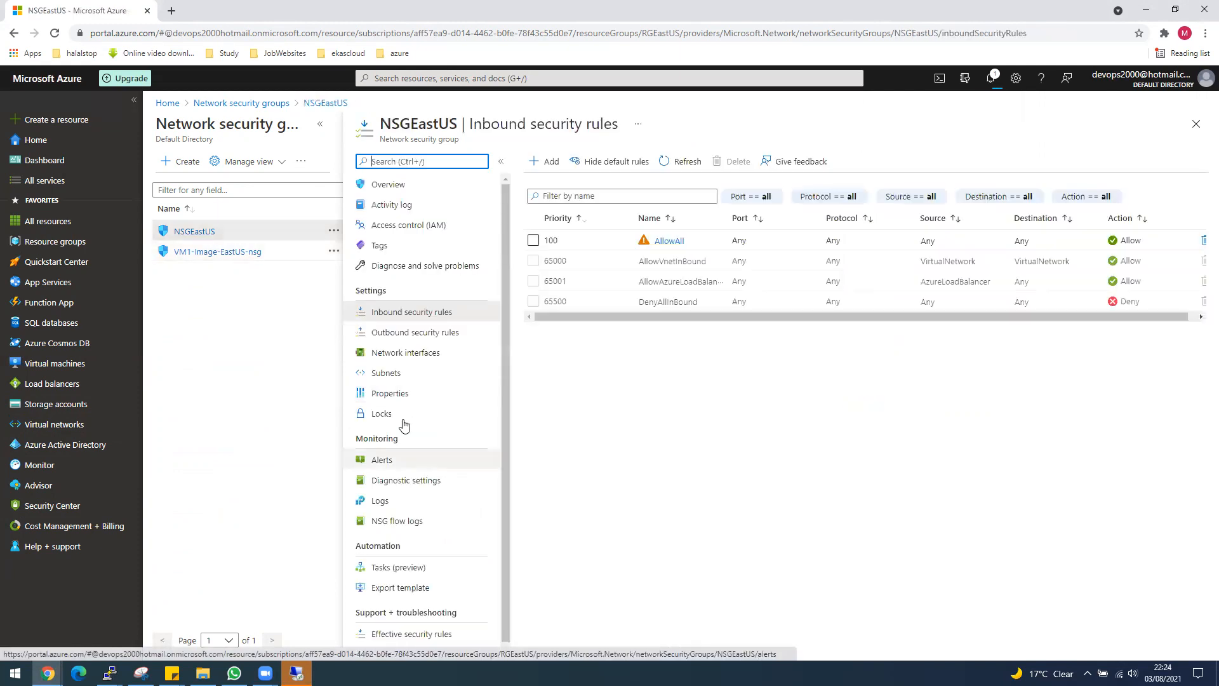
{"action": "left_click", "coordinate": [386, 380]}
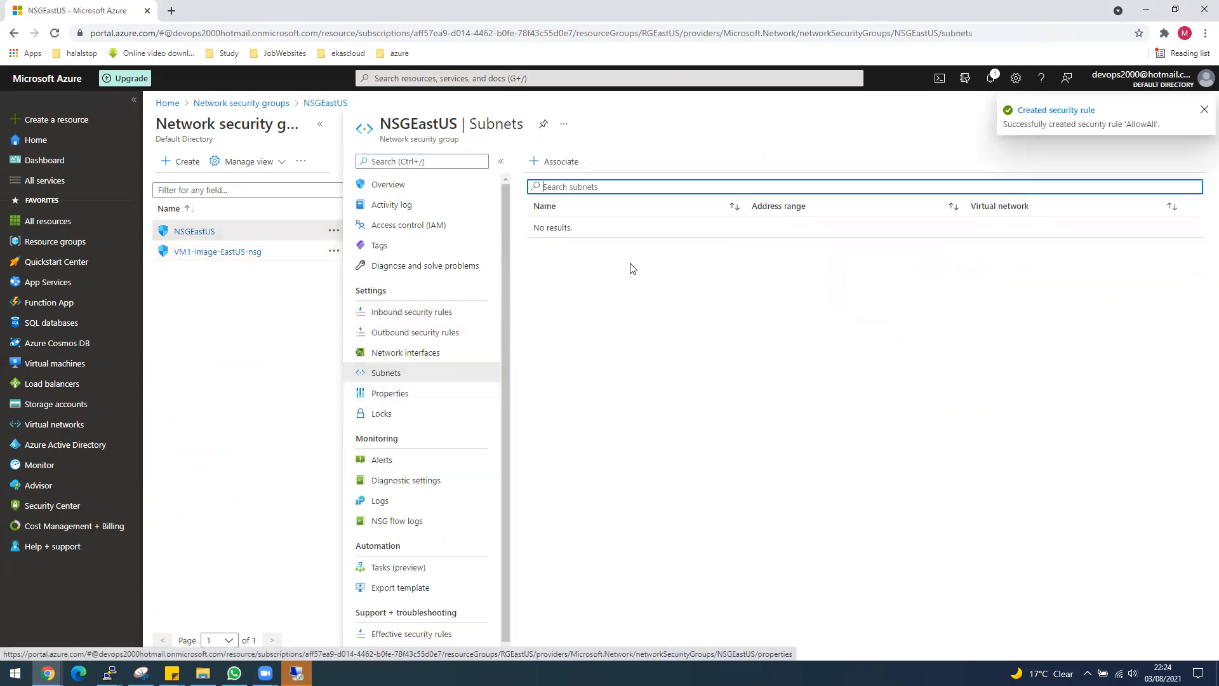
{"action": "left_click", "coordinate": [570, 169]}
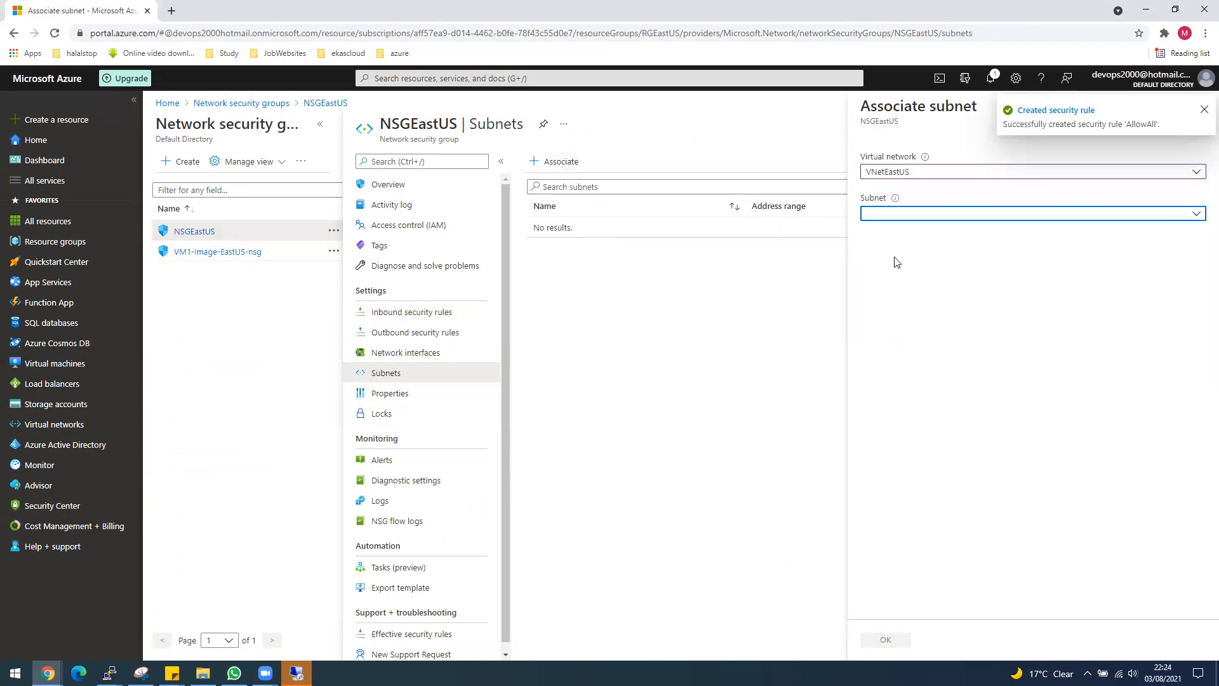
{"action": "left_click", "coordinate": [879, 218]}
{"action": "left_click", "coordinate": [882, 302]}
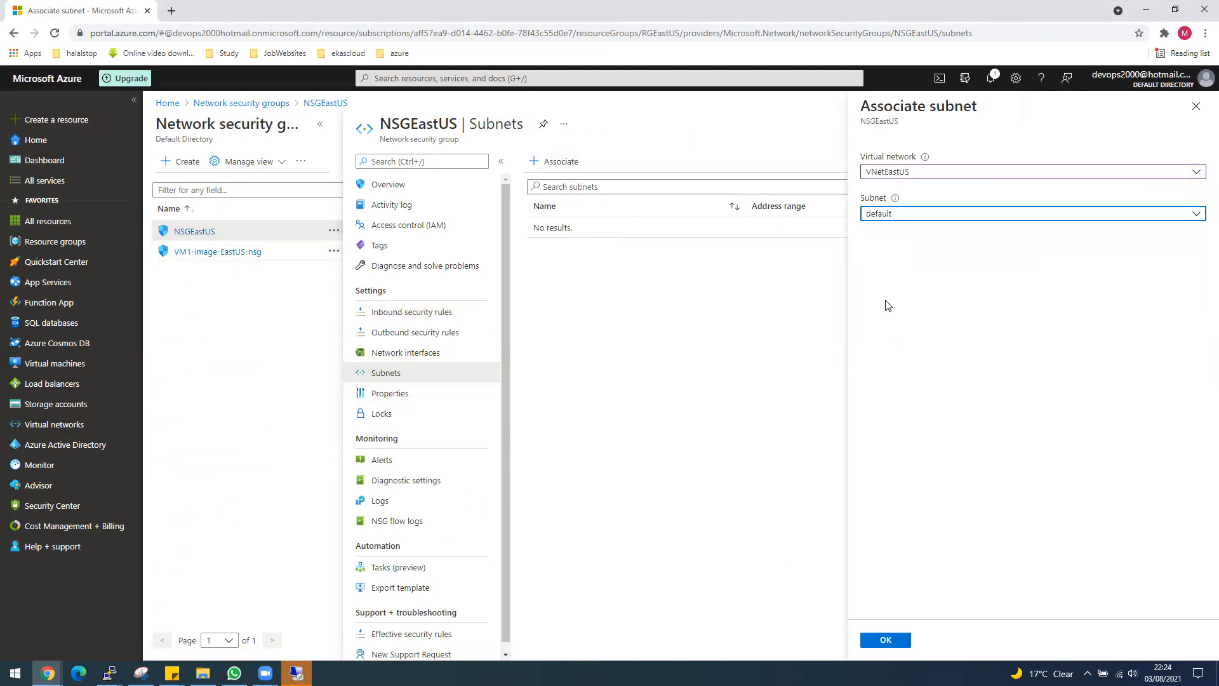
{"action": "left_click", "coordinate": [886, 640]}
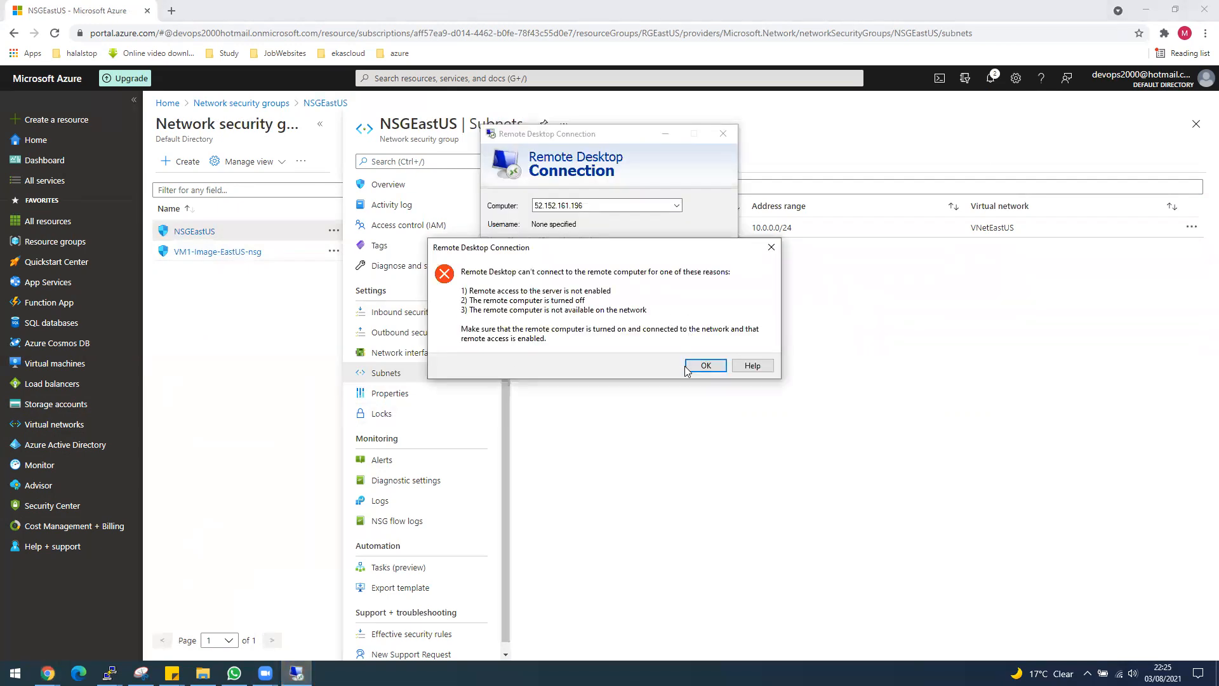
Retry the remote desktop connection to 52.152.161.196, signing in as desktop with the account password
{"action": "left_click", "coordinate": [705, 368]}
{"action": "left_click", "coordinate": [645, 269]}
{"action": "left_click", "coordinate": [652, 279]}
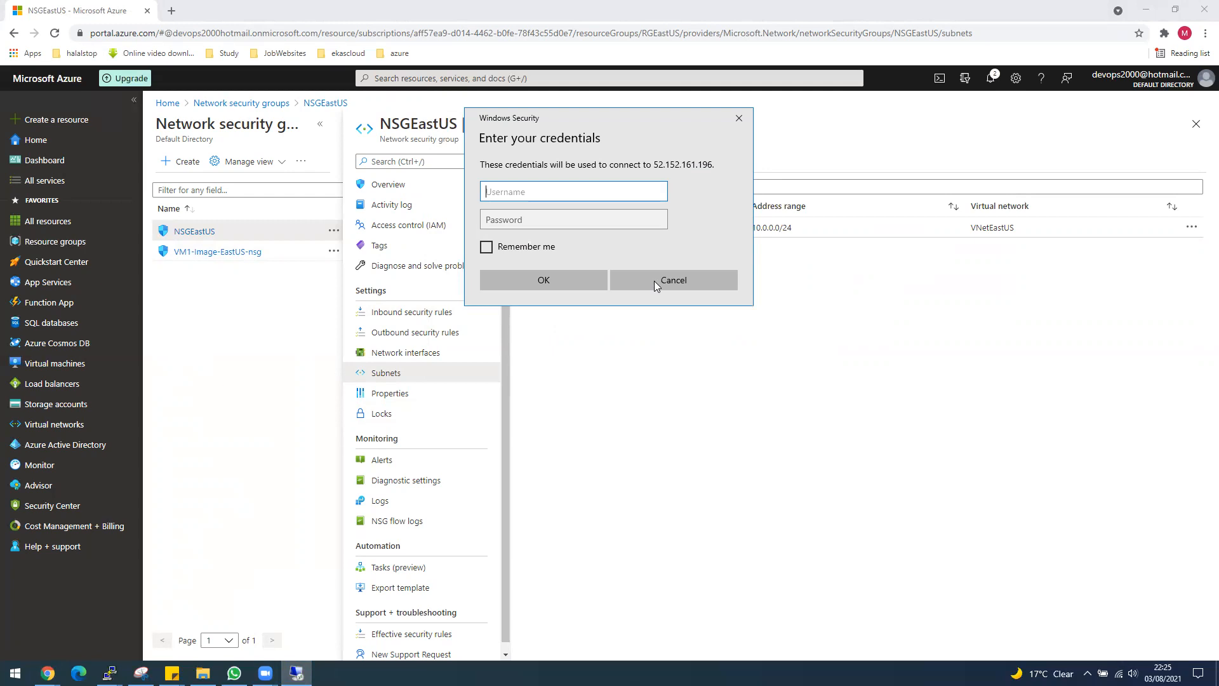
{"action": "type", "text": "desktop"}
{"action": "key", "text": "Tab"}
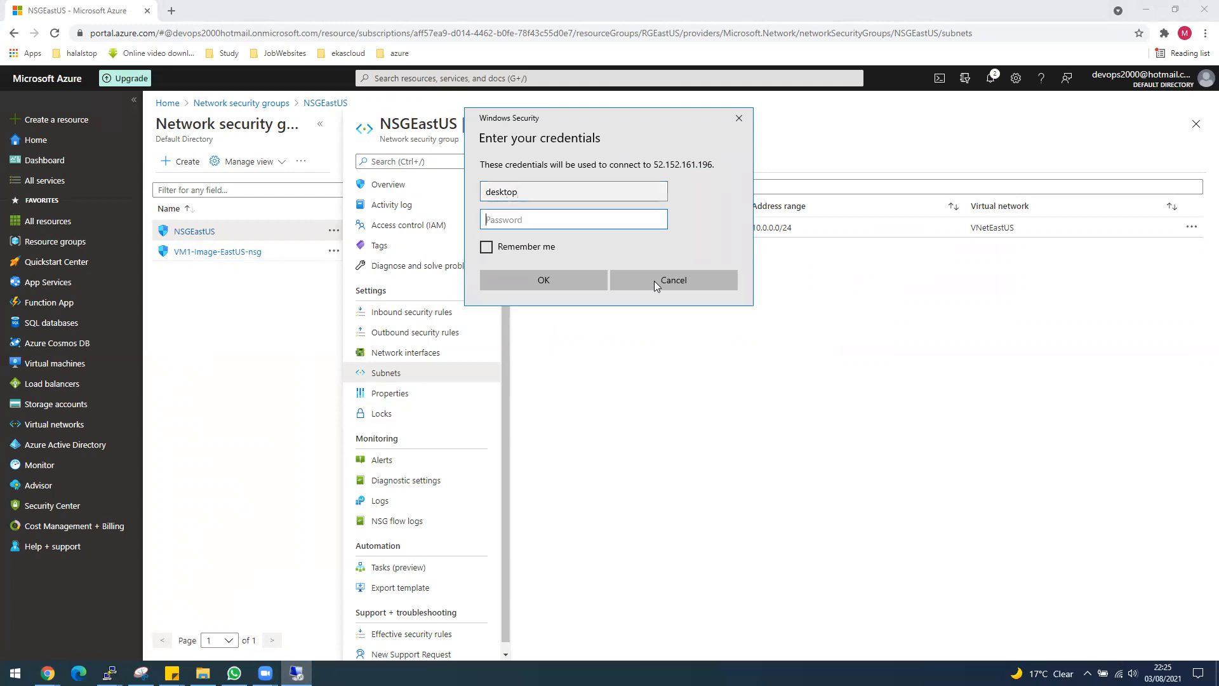
{"action": "type", "text": "••••••••••••"}
{"action": "key", "text": "Return"}
{"action": "left_click", "coordinate": [648, 315]}
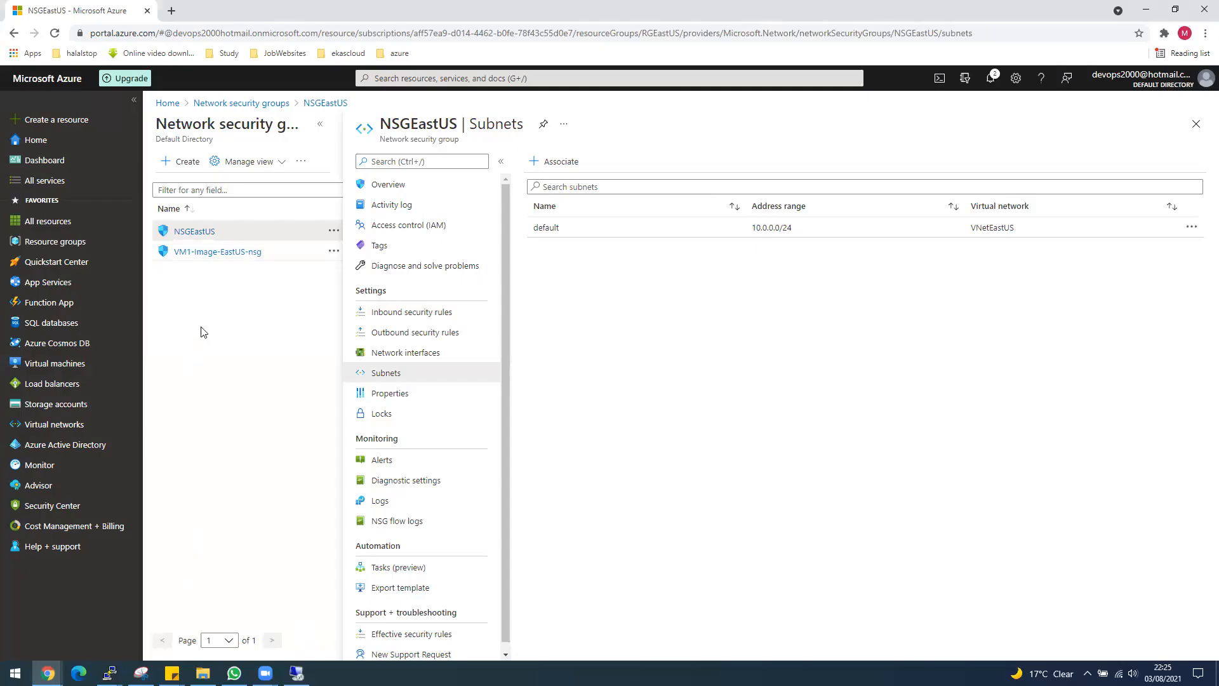
Start creating another Azure virtual machine in resource group RGEastUS and name it VM2-Video-EastUS
{"action": "left_click", "coordinate": [54, 363]}
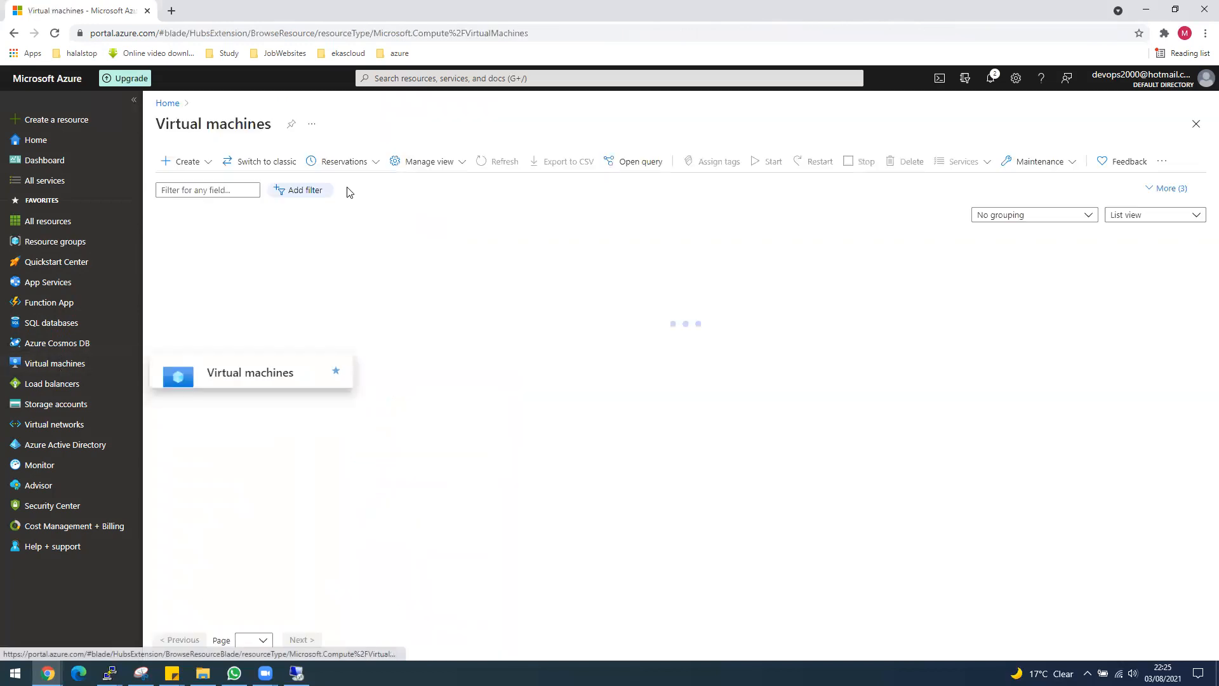
{"action": "left_click", "coordinate": [184, 162]}
{"action": "left_click", "coordinate": [213, 189]}
{"action": "left_click", "coordinate": [565, 323]}
{"action": "left_click", "coordinate": [563, 363]}
{"action": "left_click", "coordinate": [562, 383]}
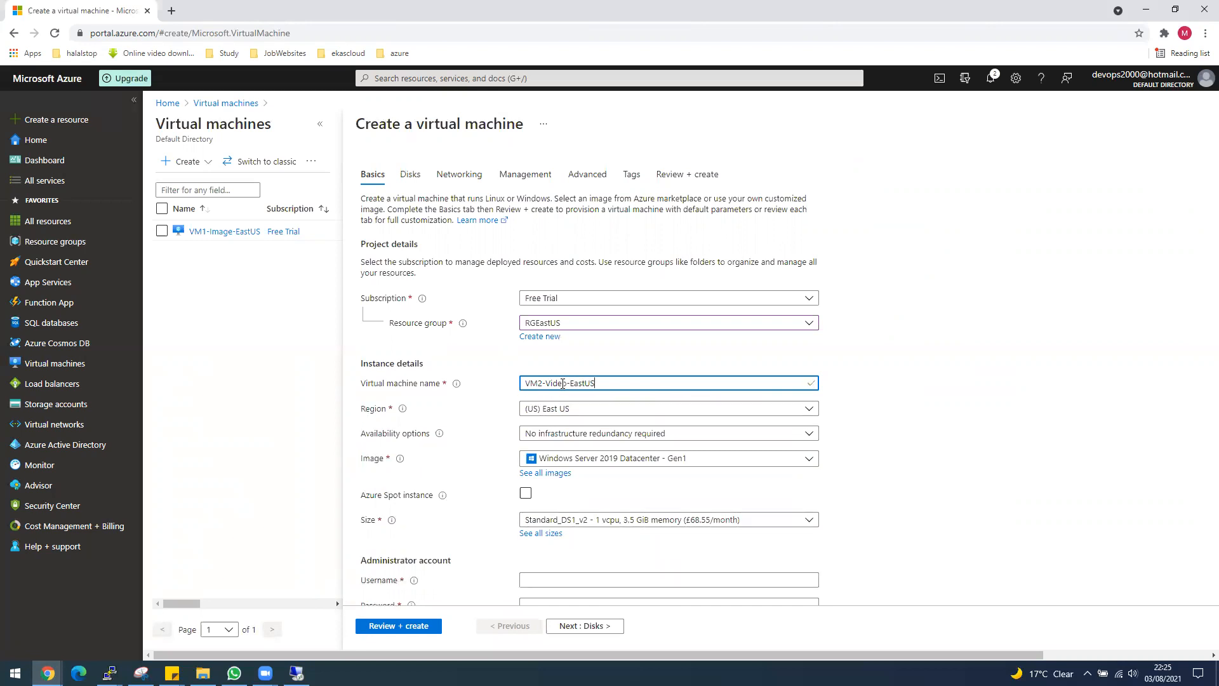
Set the administrator username to desktop, then enter and confirm the administrator password
{"action": "scroll", "coordinate": [880, 536], "scroll_direction": "down", "scroll_amount": 2}
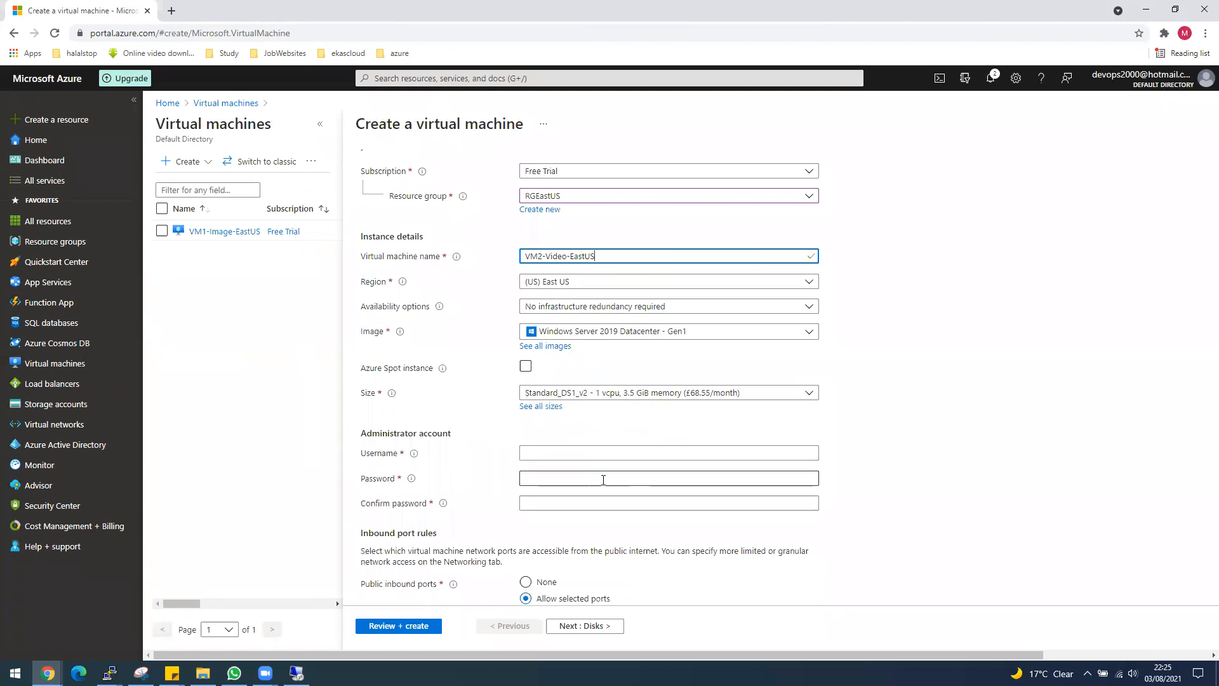
{"action": "left_click", "coordinate": [597, 460]}
{"action": "type", "text": "de"}
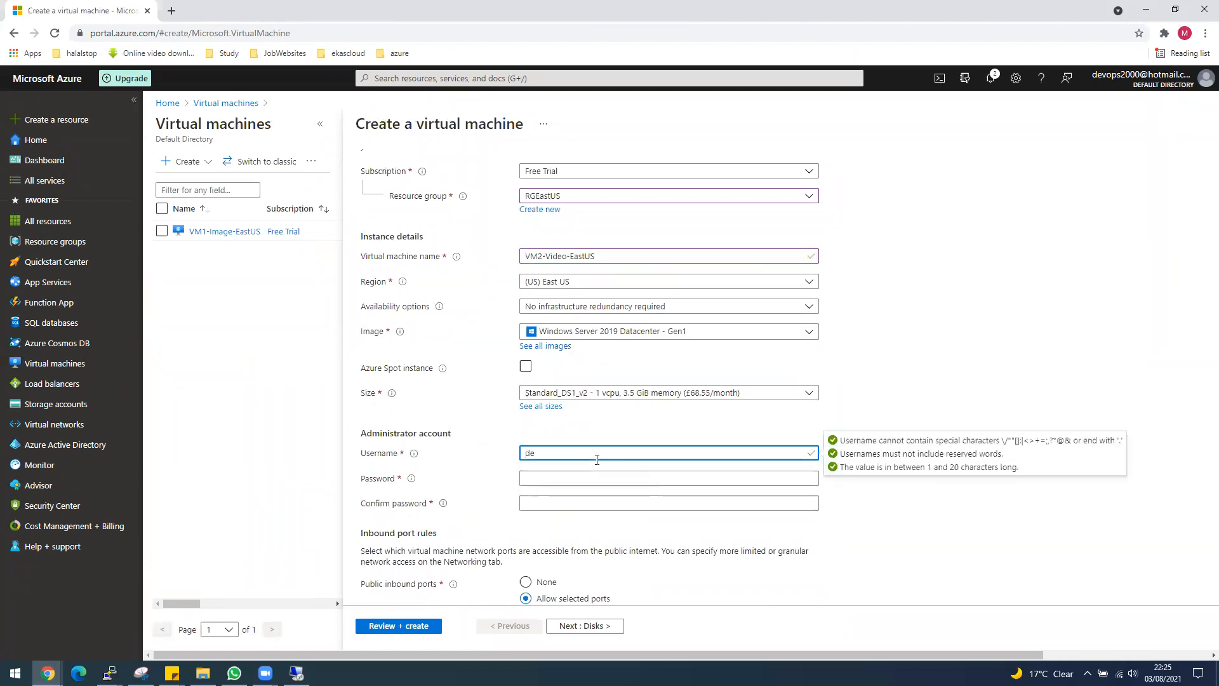
{"action": "key", "text": "BackSpace"}
{"action": "type", "text": "esktop"}
{"action": "key", "text": "Tab"}
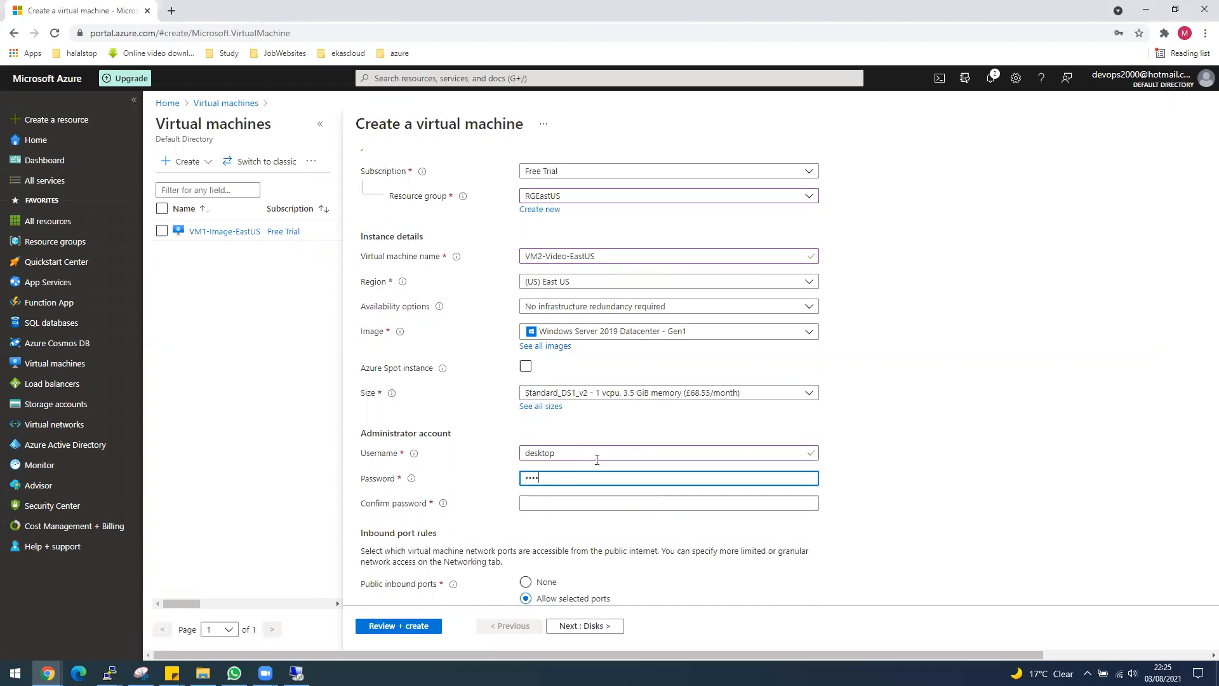
{"action": "key", "text": "Tab"}
{"action": "type", "text": "•••"}
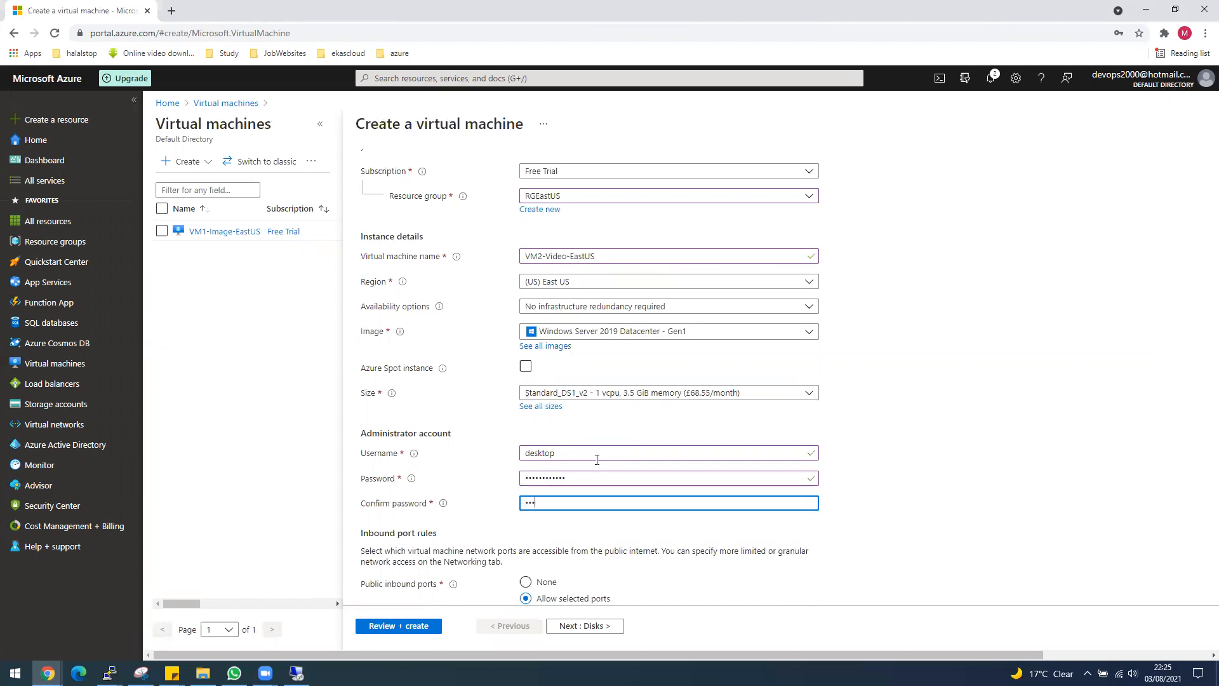
{"action": "type", "text": "••"}
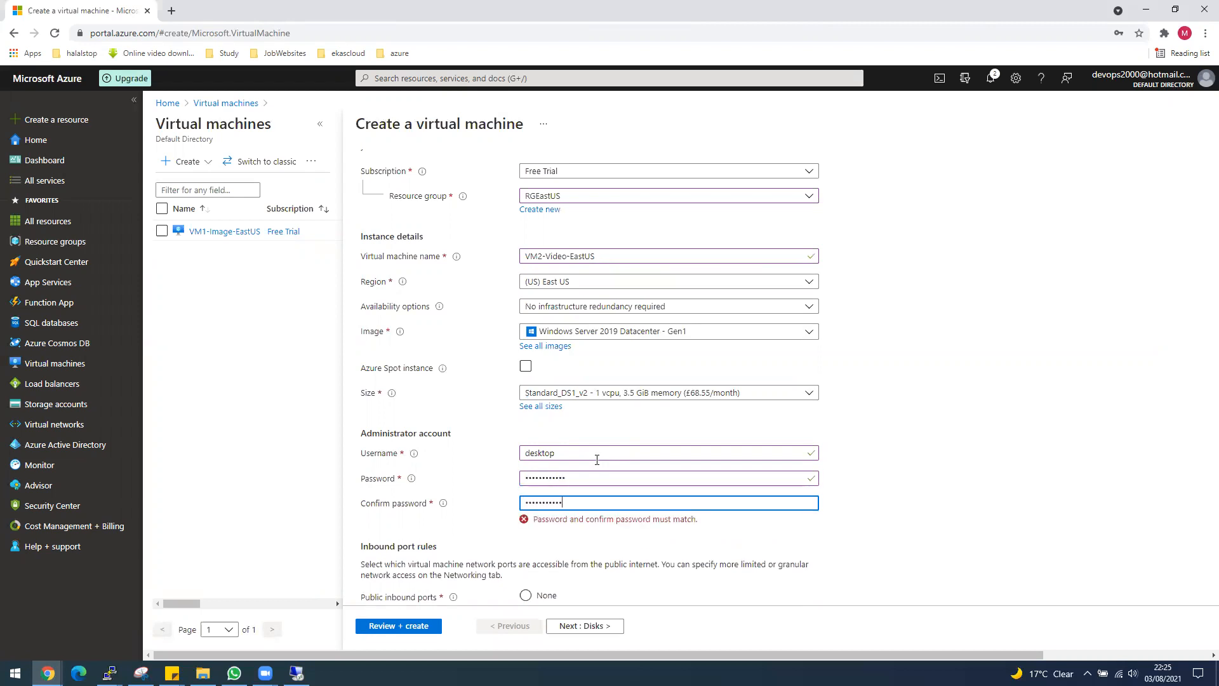
Set public inbound ports to None, choose to use an existing Windows Server license, and confirm eligibility for it
{"action": "scroll", "coordinate": [917, 479], "scroll_direction": "down", "scroll_amount": 3}
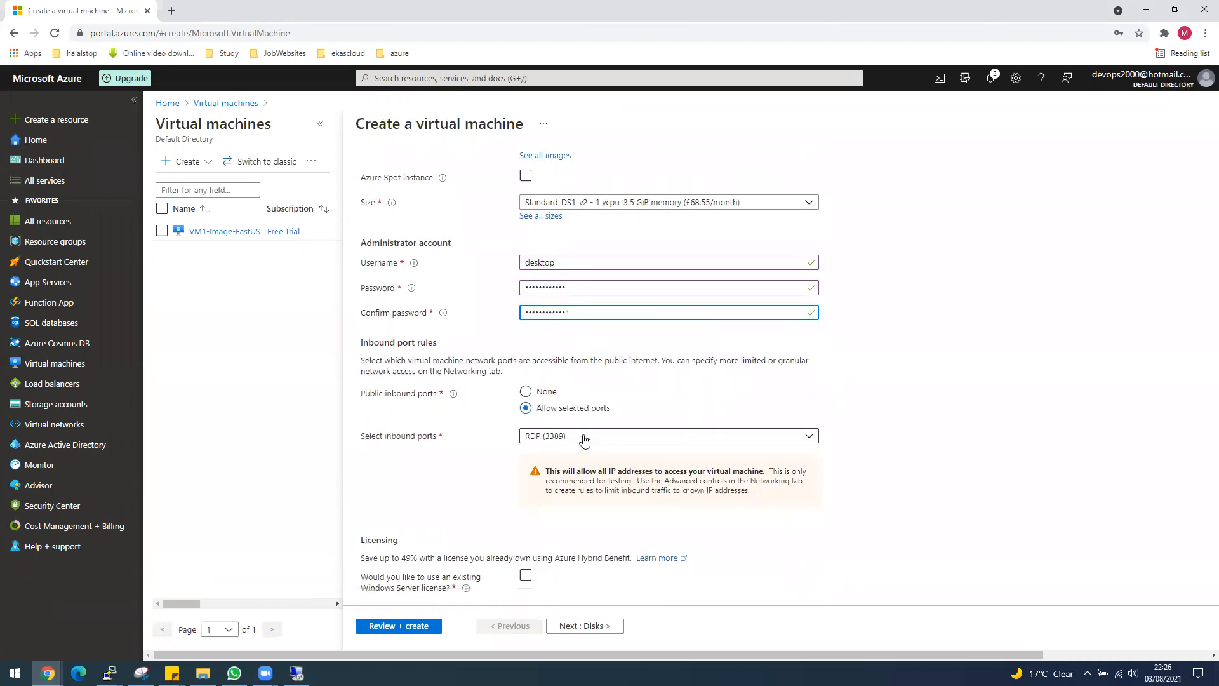
{"action": "left_click", "coordinate": [543, 399]}
{"action": "scroll", "coordinate": [547, 516], "scroll_direction": "down", "scroll_amount": 1}
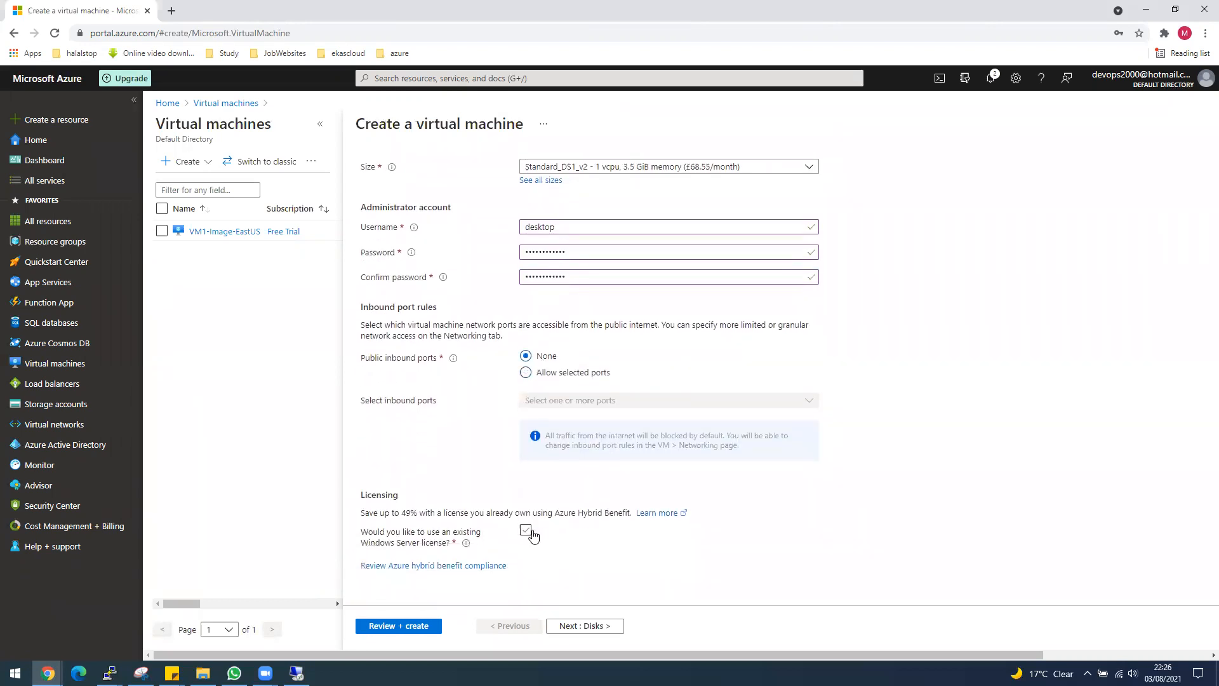
{"action": "left_click", "coordinate": [531, 534]}
{"action": "left_click", "coordinate": [400, 575]}
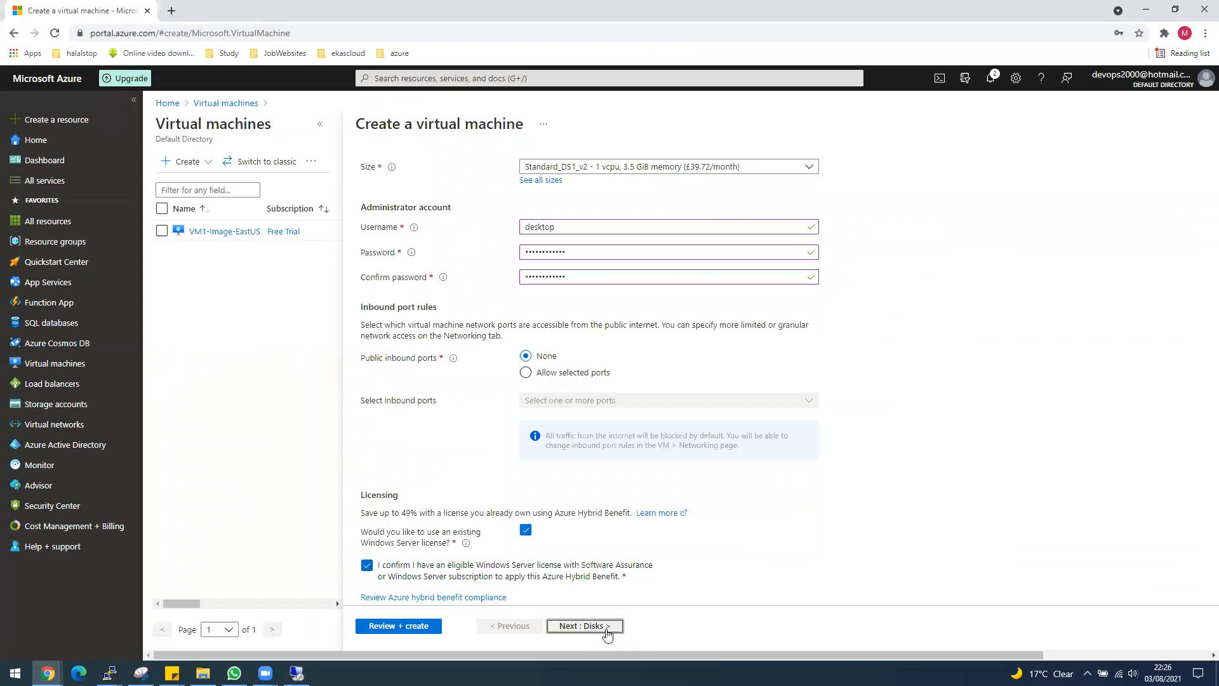
Keep the default disk options, dismiss the browser's save-password prompt, and place the virtual machine in the default (10.0.0.0/24) subnet
{"action": "left_click", "coordinate": [606, 625]}
{"action": "left_click", "coordinate": [1133, 251]}
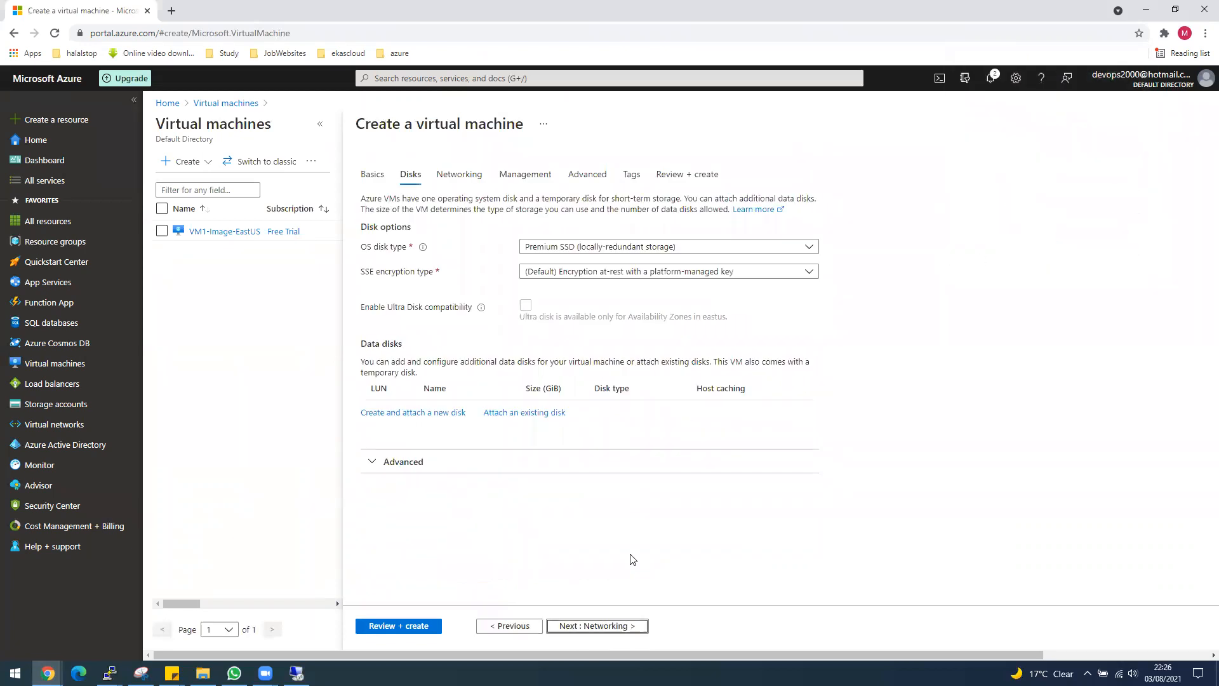
{"action": "left_click", "coordinate": [597, 625]}
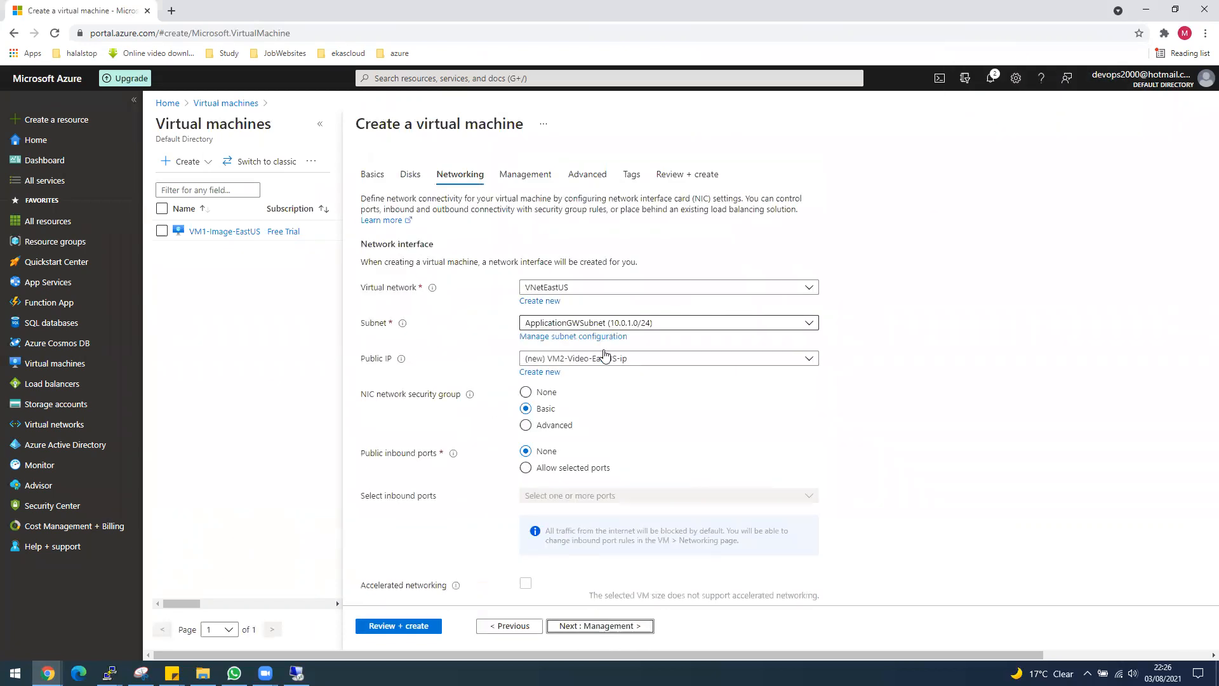
{"action": "left_click", "coordinate": [609, 324]}
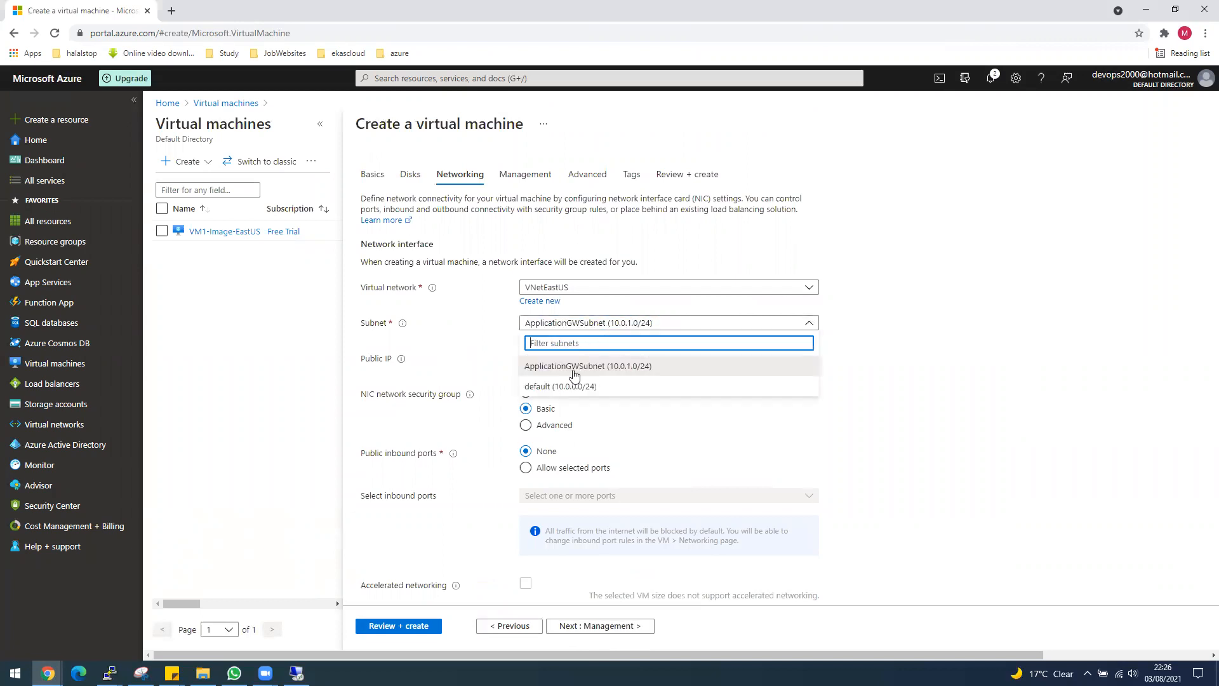
{"action": "left_click", "coordinate": [578, 386]}
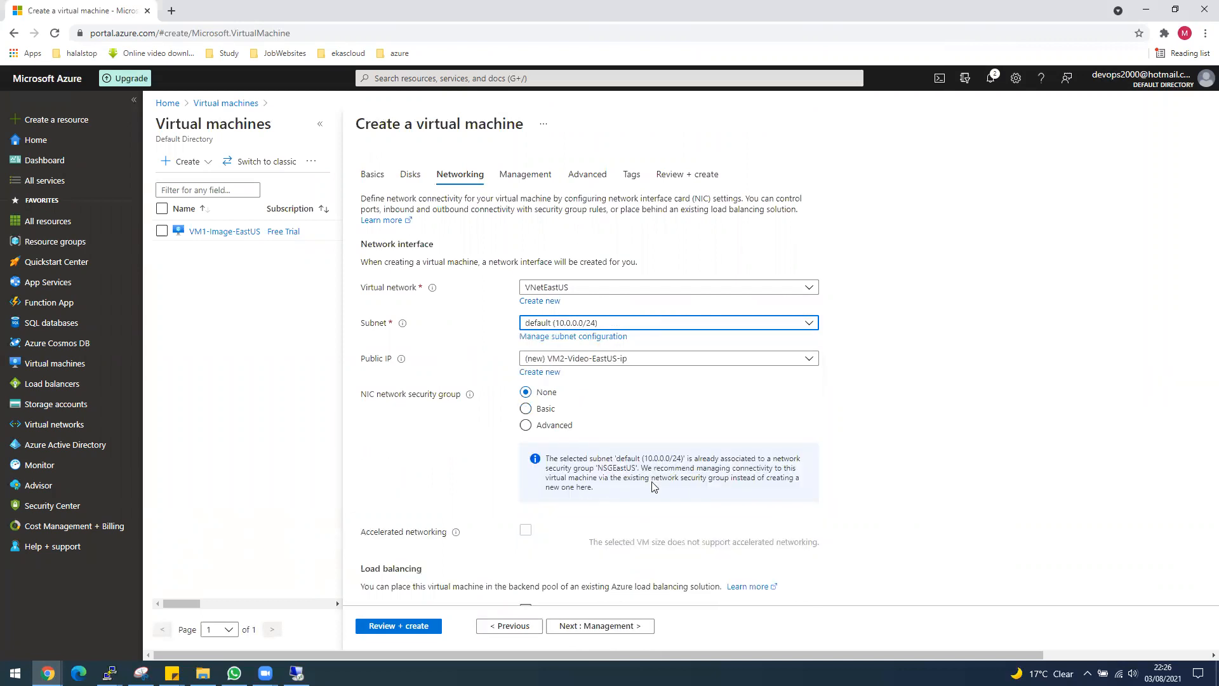
Continue through the management, advanced and tags settings to the final review of VM2-Video-EastUS
{"action": "left_click", "coordinate": [629, 627]}
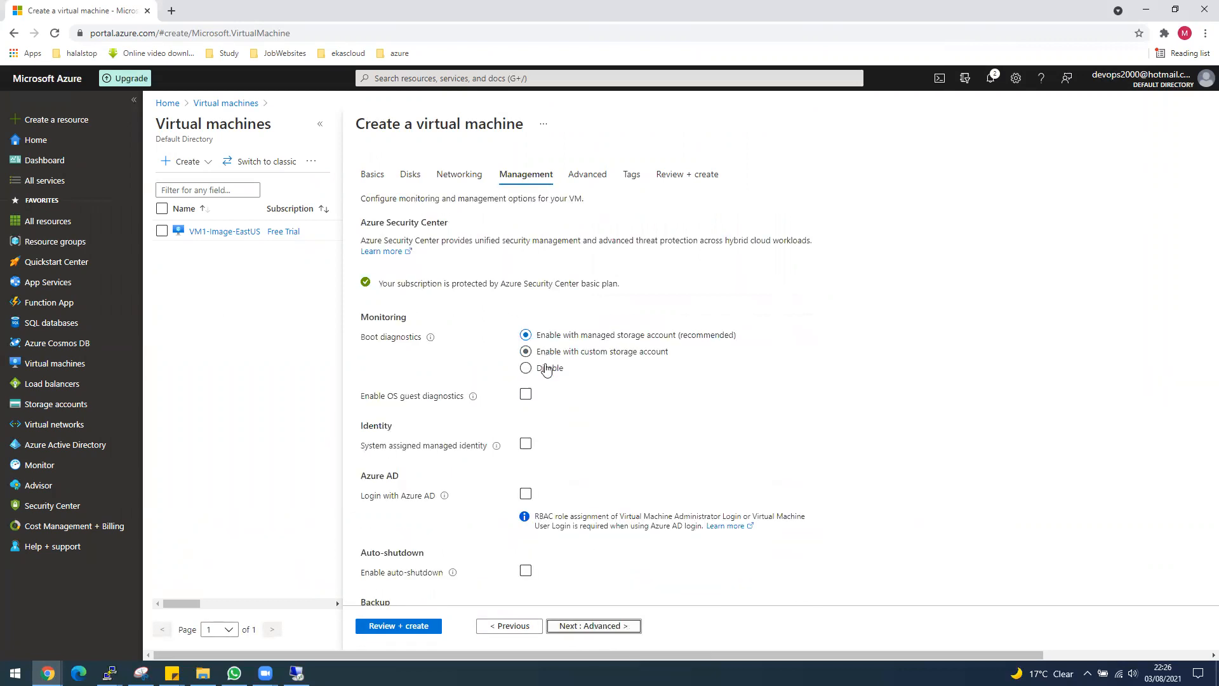
{"action": "left_click", "coordinate": [604, 626]}
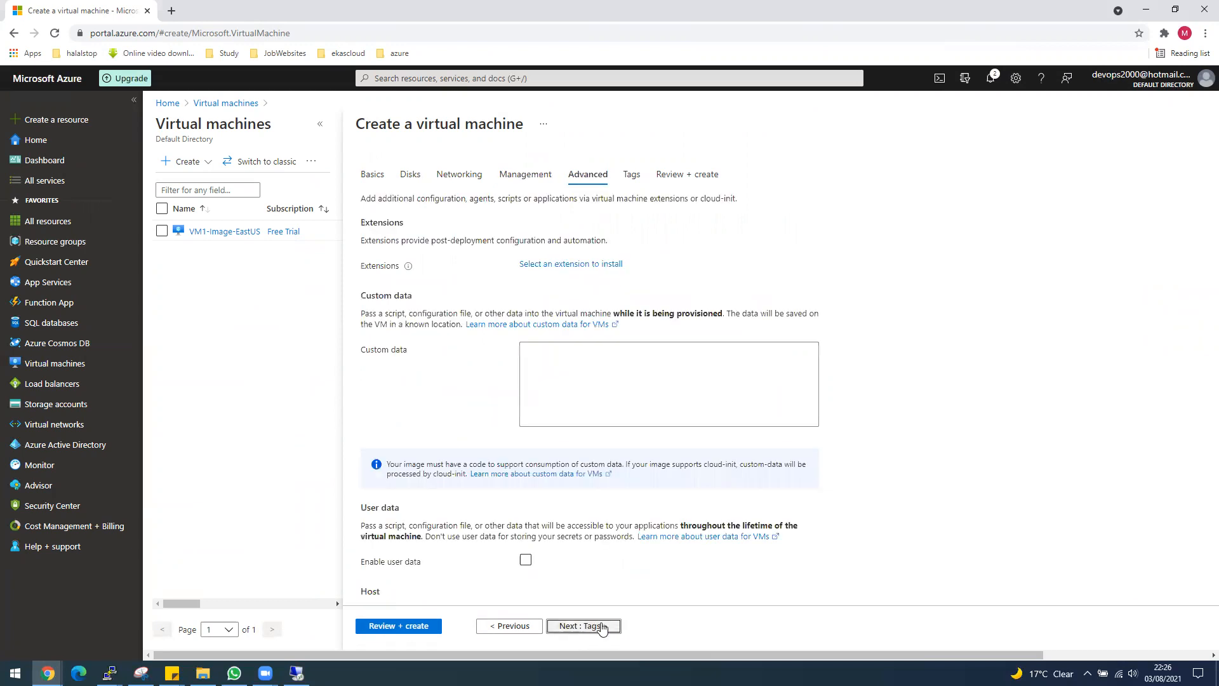
{"action": "left_click", "coordinate": [602, 627]}
{"action": "left_click", "coordinate": [602, 625]}
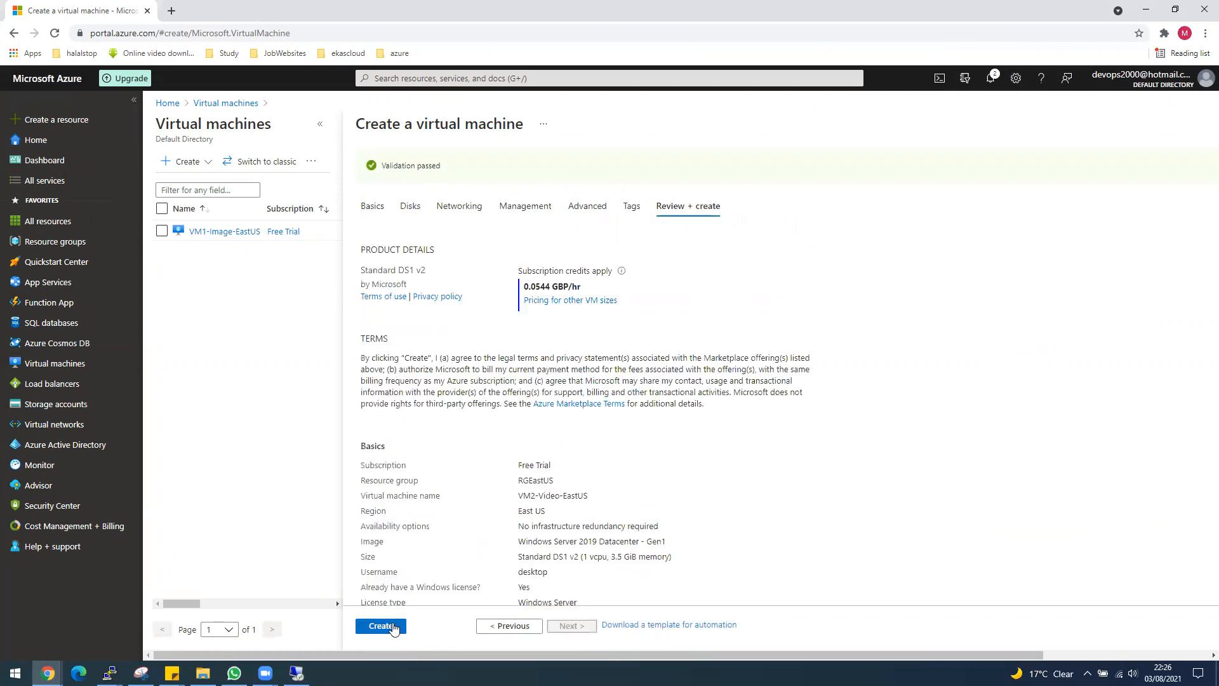
Create the reviewed VM2-Video-EastUS virtual machine, switch to the VM1 remote desktop session, and dismiss its Windows Admin Center notice
{"action": "scroll", "coordinate": [824, 501], "scroll_direction": "down", "scroll_amount": 1}
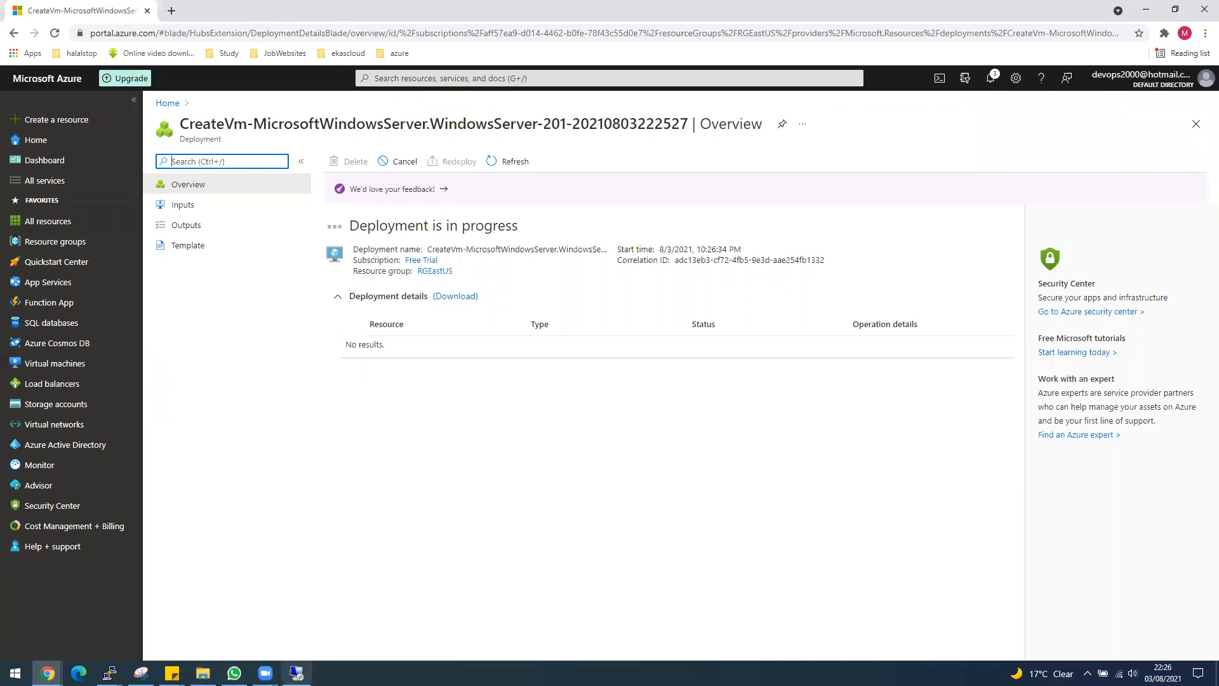
{"action": "left_click", "coordinate": [296, 672]}
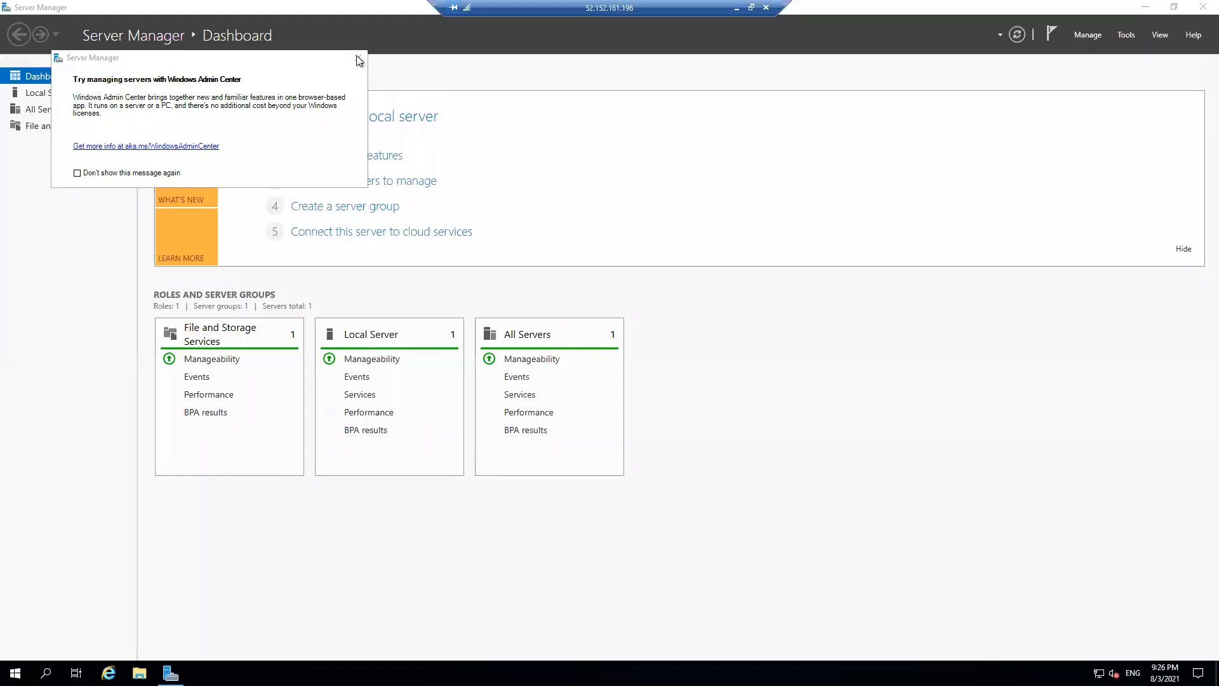
{"action": "left_click", "coordinate": [359, 58]}
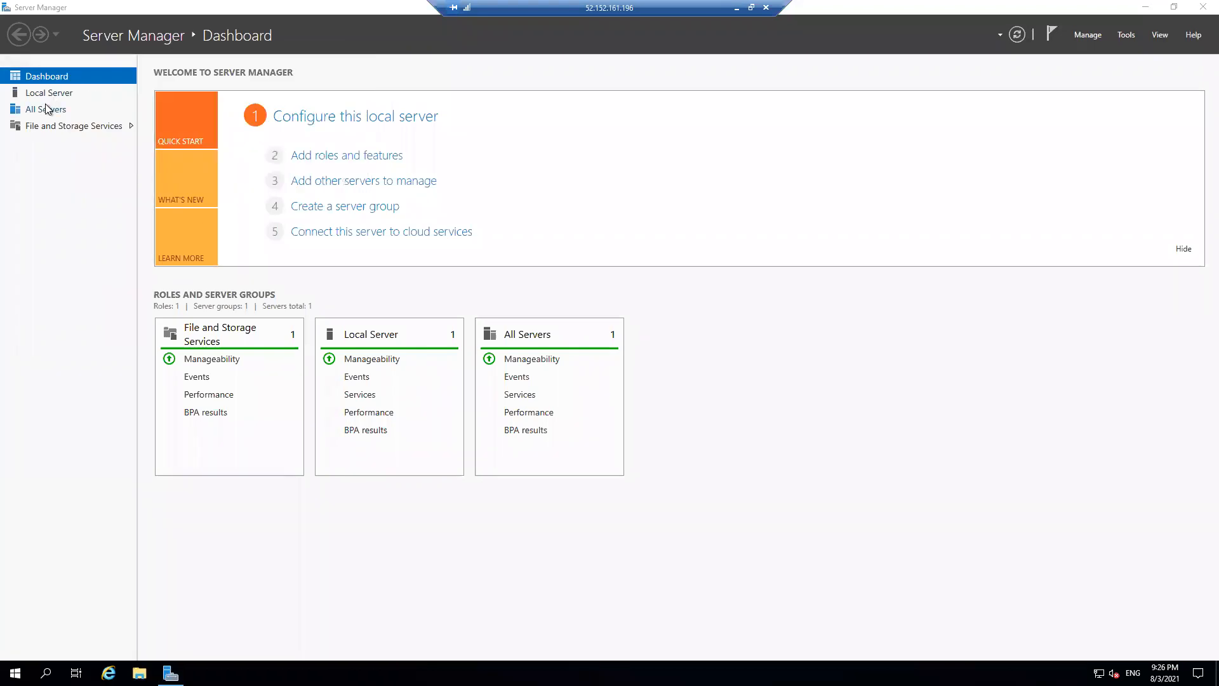
{"action": "left_click", "coordinate": [44, 108]}
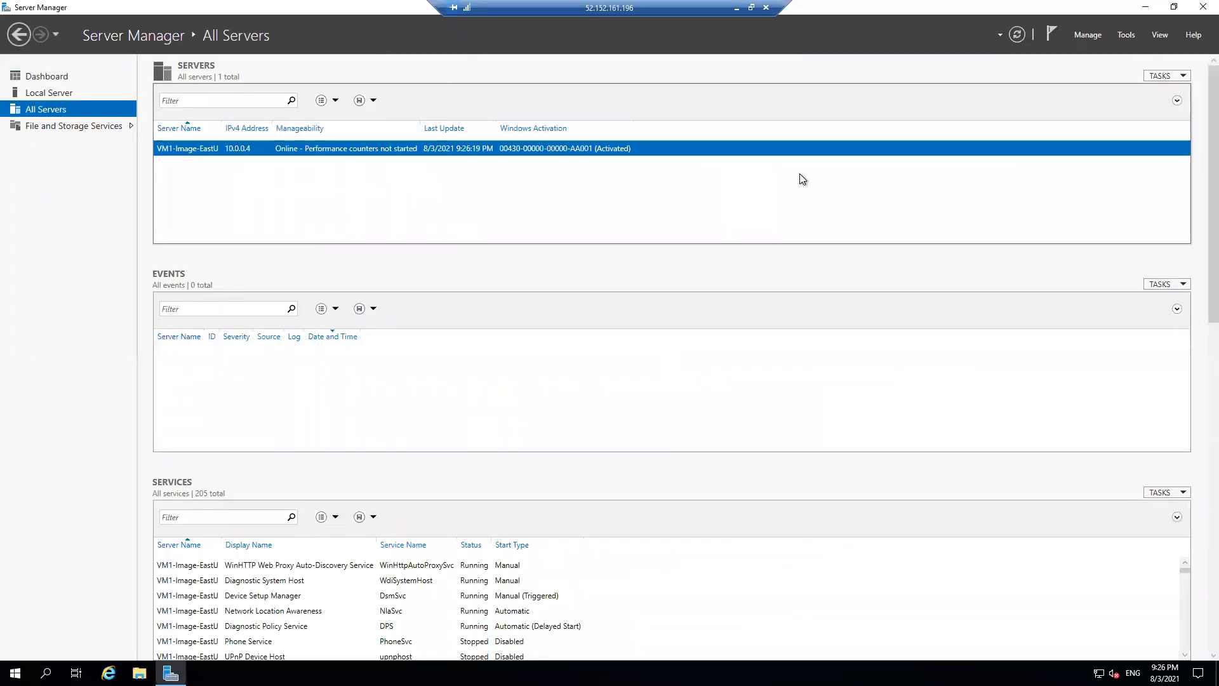
{"action": "left_click", "coordinate": [36, 96]}
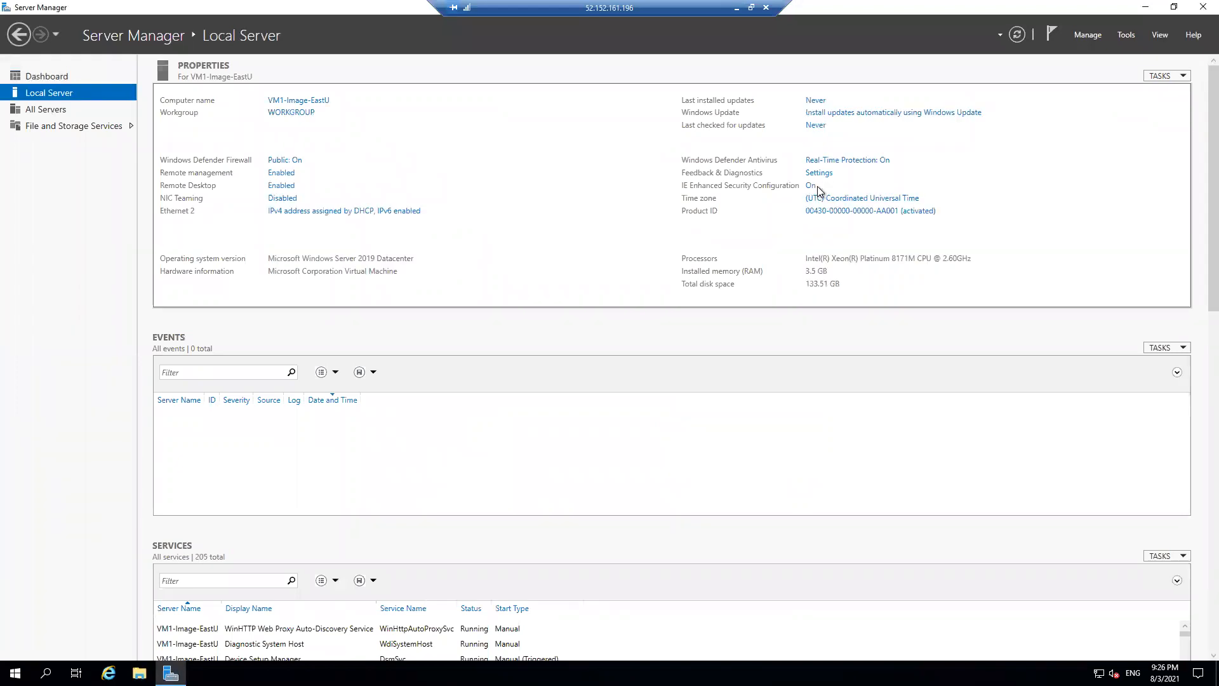
{"action": "left_click", "coordinate": [810, 188]}
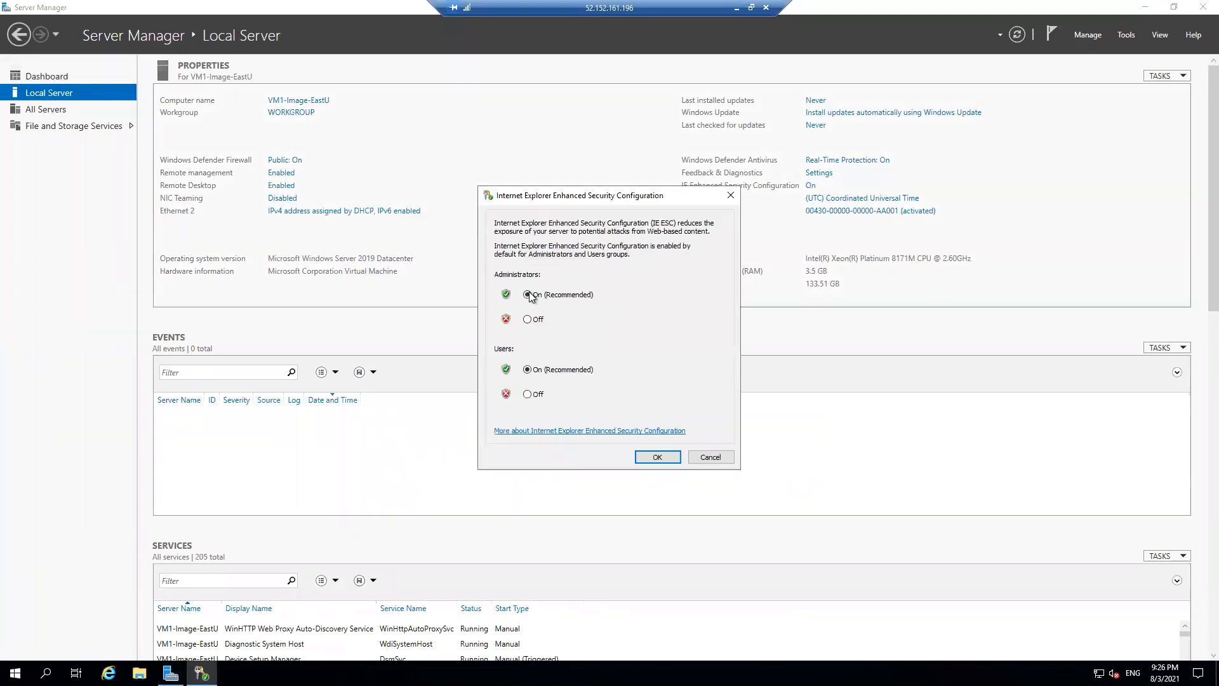
{"action": "left_click", "coordinate": [532, 320]}
{"action": "left_click", "coordinate": [724, 457]}
{"action": "left_click", "coordinate": [38, 77]}
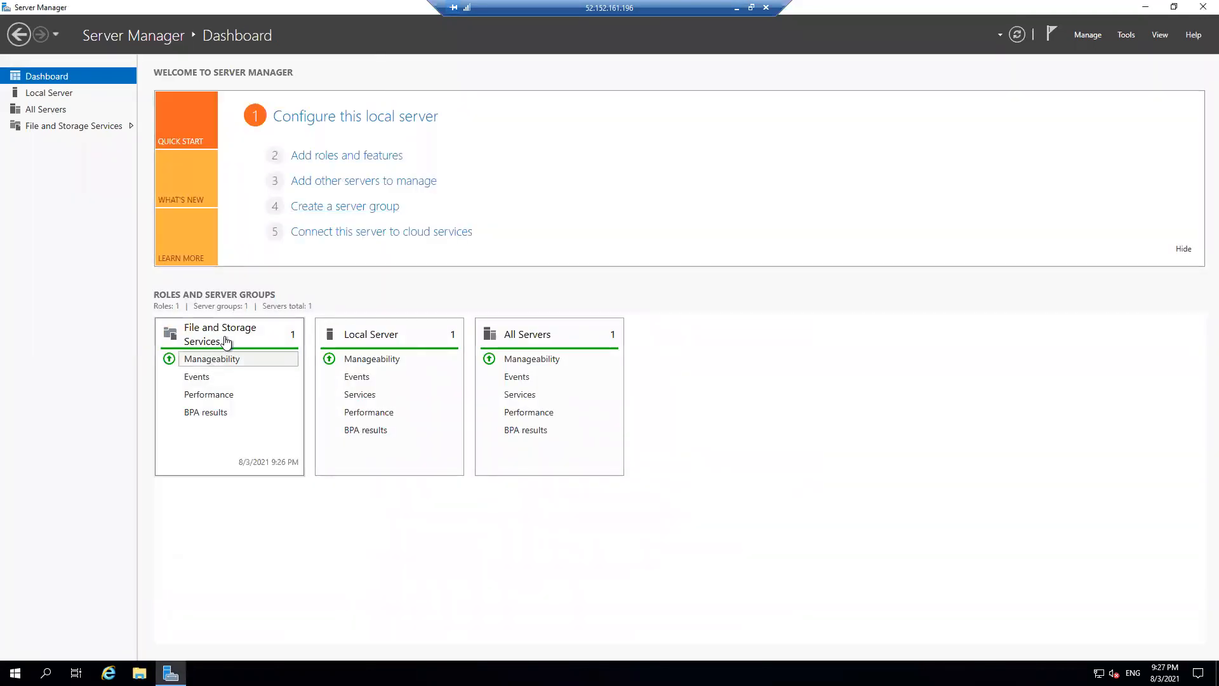
Start adding roles and features to the VM1 server, keeping role-based installation and the default destination server
{"action": "left_click", "coordinate": [335, 157]}
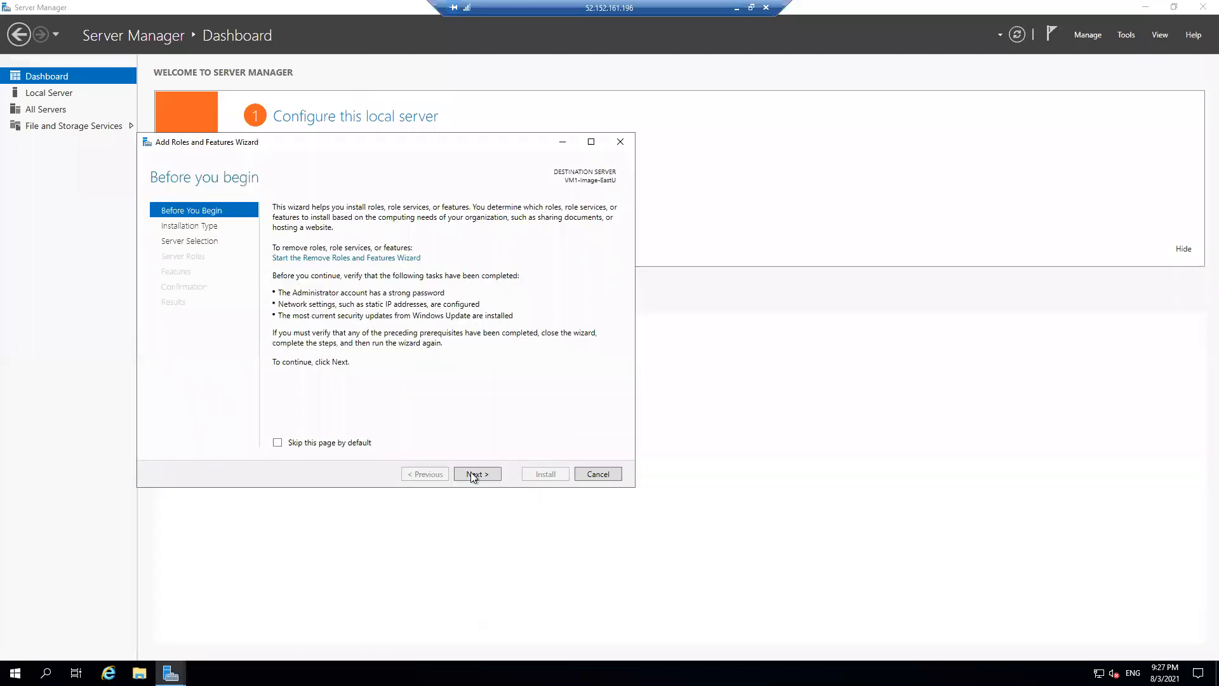
{"action": "left_click", "coordinate": [470, 474]}
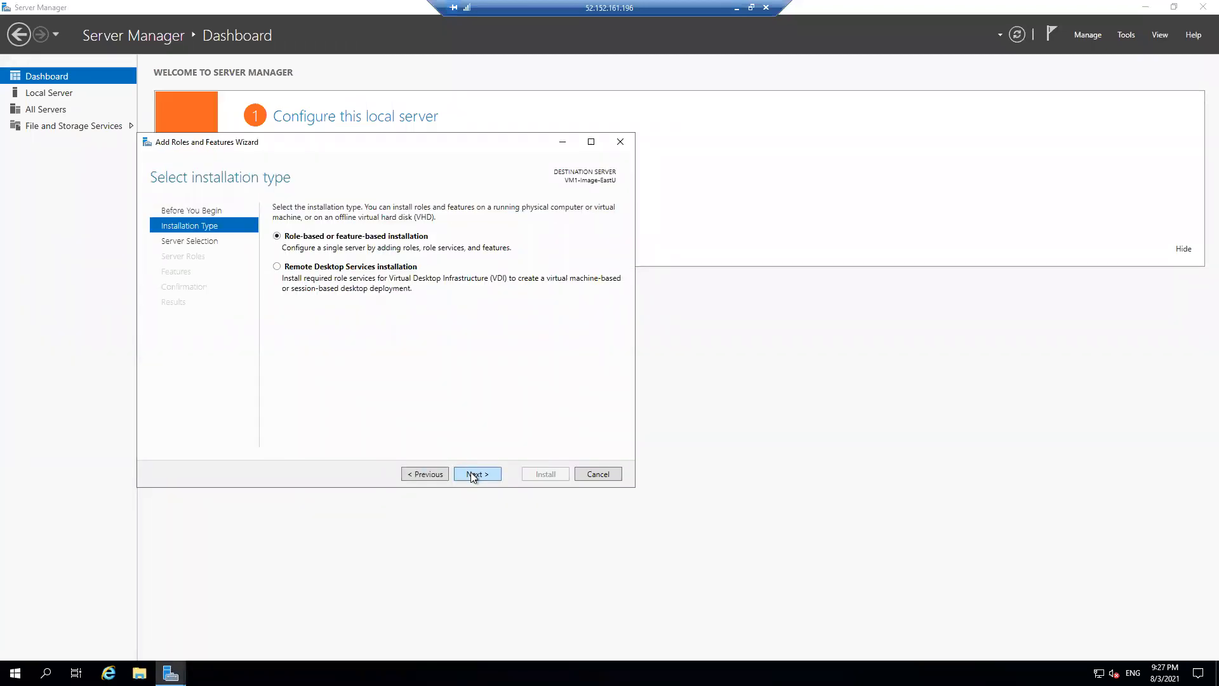
{"action": "left_click", "coordinate": [471, 474]}
{"action": "left_click", "coordinate": [471, 474]}
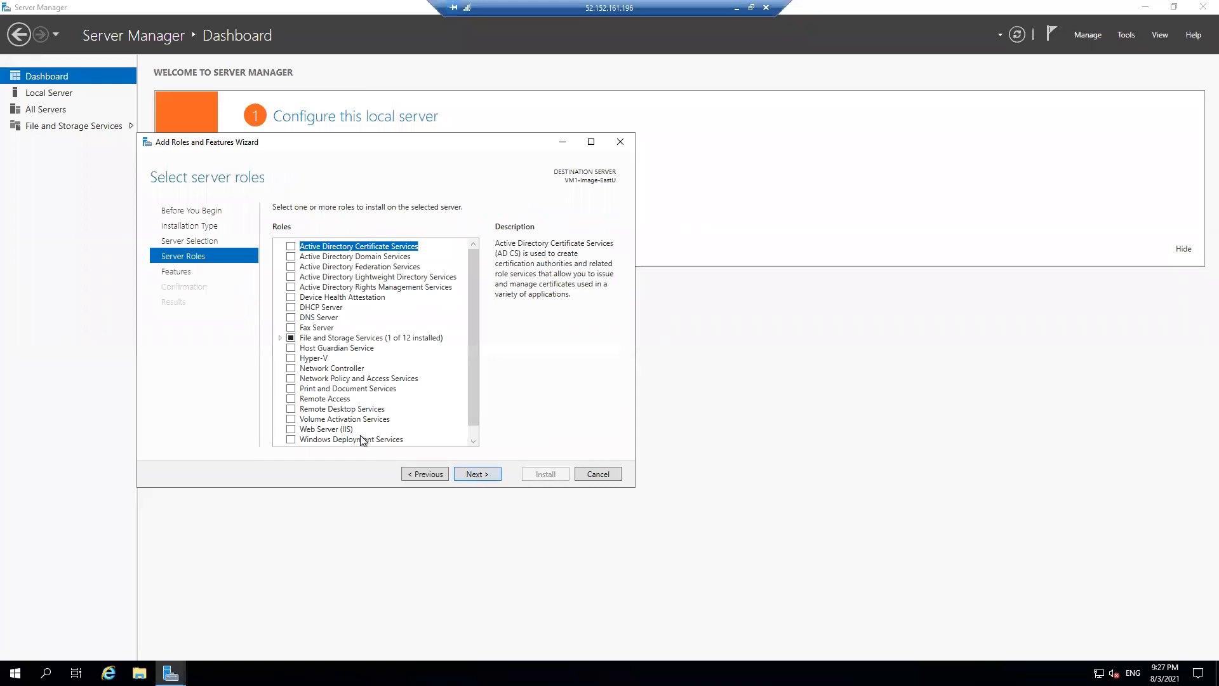
Select the Web Server (IIS) role, keep the default features and role services, and start the installation
{"action": "left_click", "coordinate": [321, 430]}
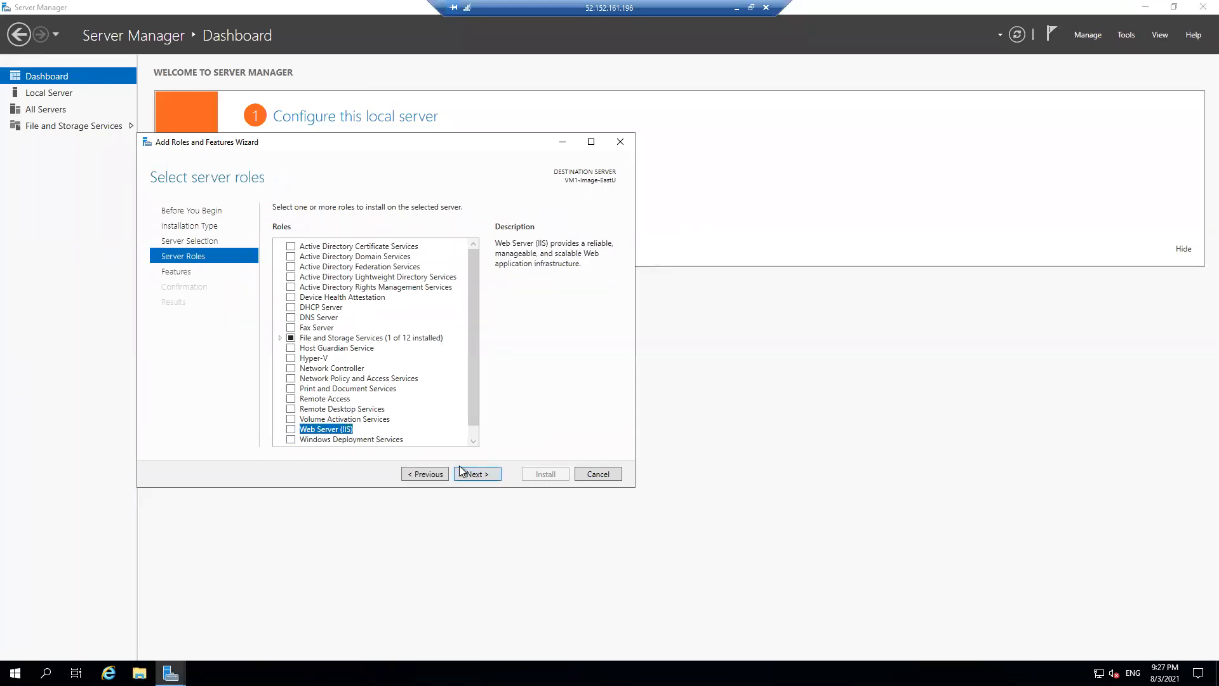
{"action": "left_click", "coordinate": [291, 429]}
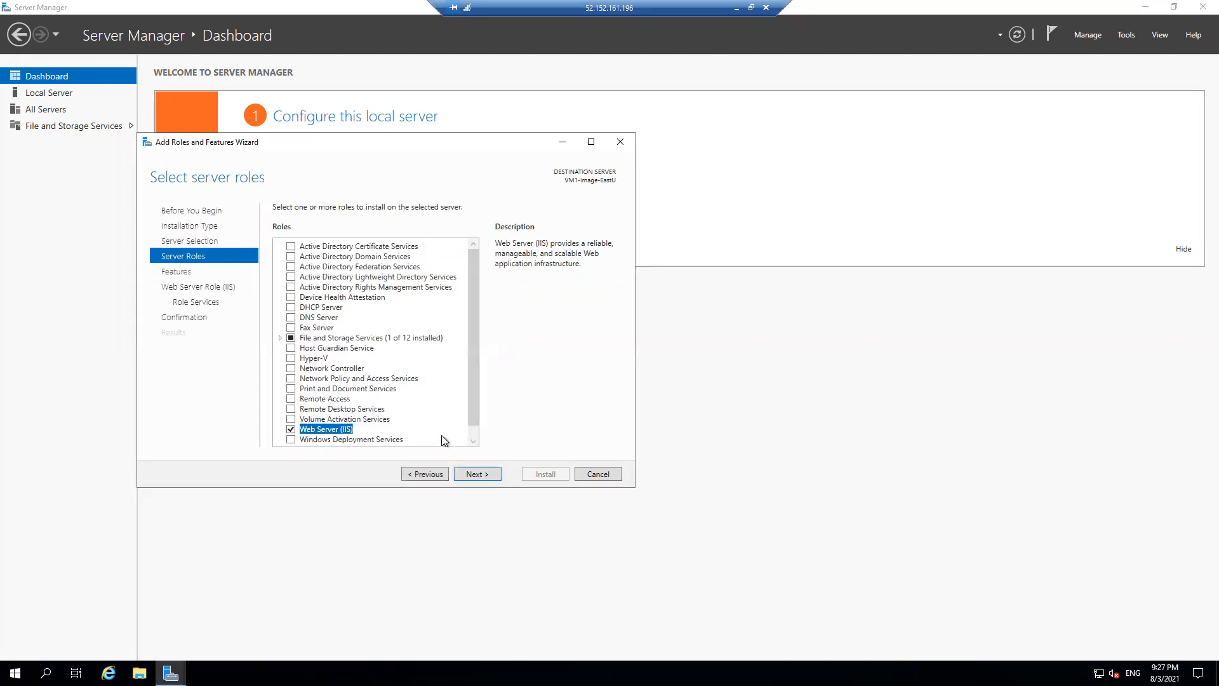
{"action": "left_click", "coordinate": [480, 473]}
{"action": "left_click", "coordinate": [482, 473]}
{"action": "left_click", "coordinate": [481, 473]}
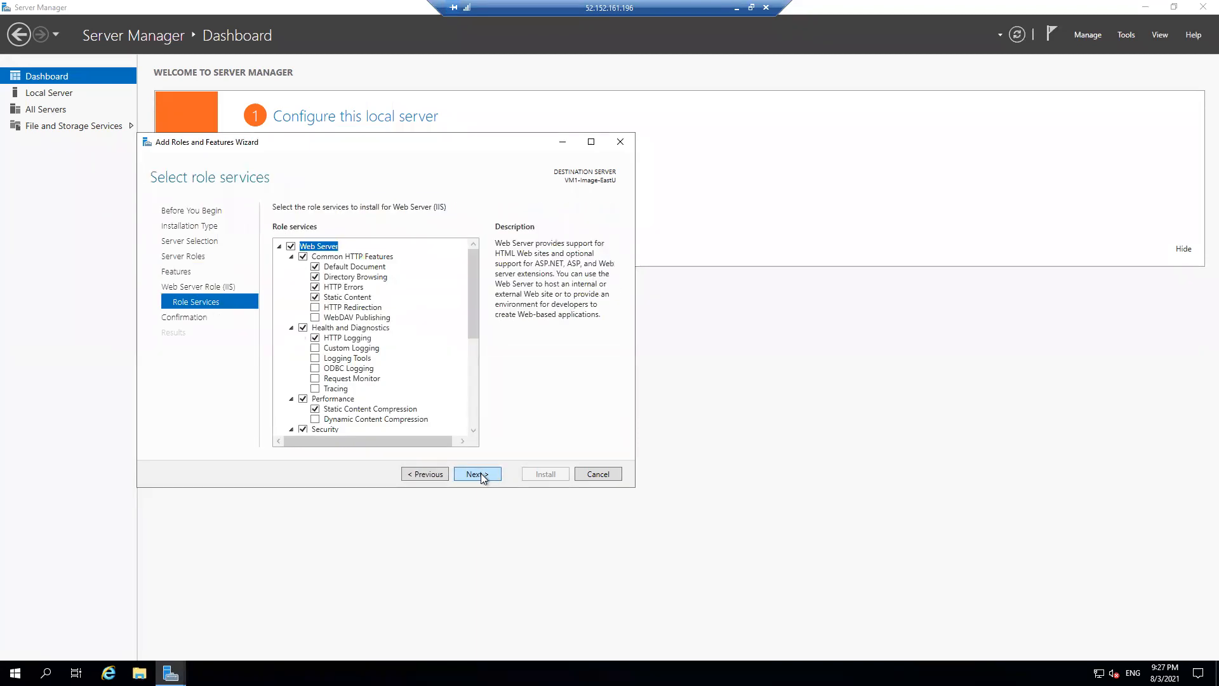
{"action": "left_click", "coordinate": [481, 473]}
{"action": "left_click", "coordinate": [540, 474]}
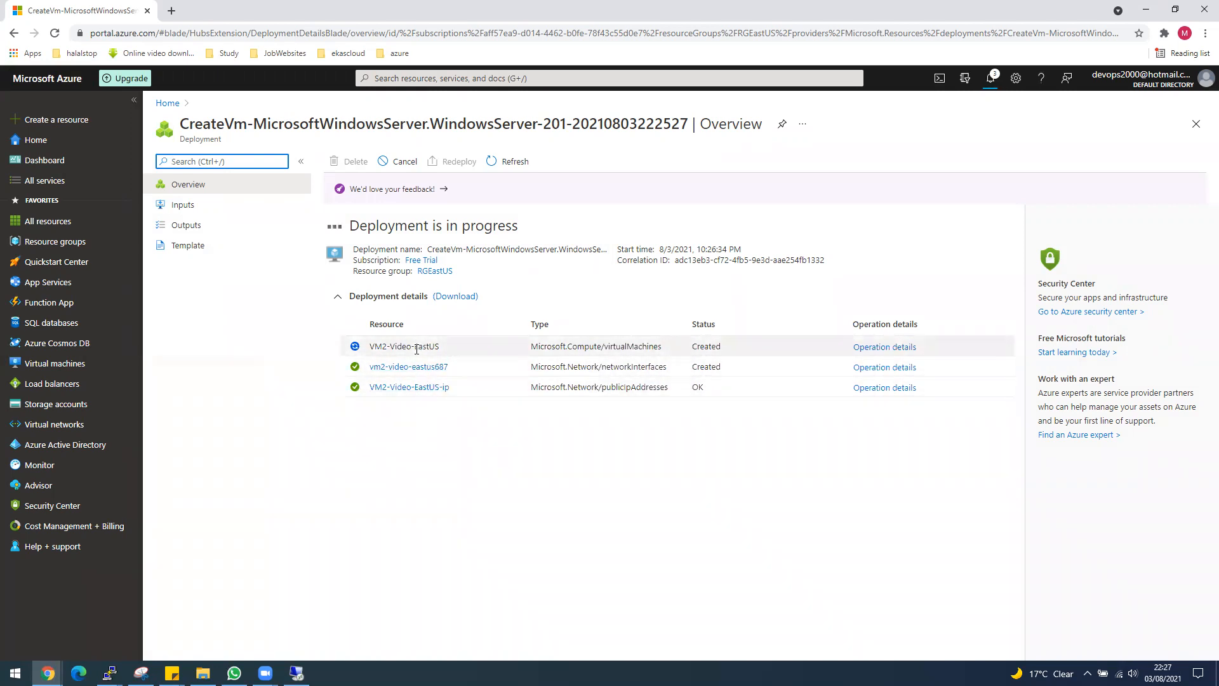
Open the completed VM1-Image-EastUS deployment from the portal notifications and review the details of its deployed resources
{"action": "left_click", "coordinate": [990, 77]}
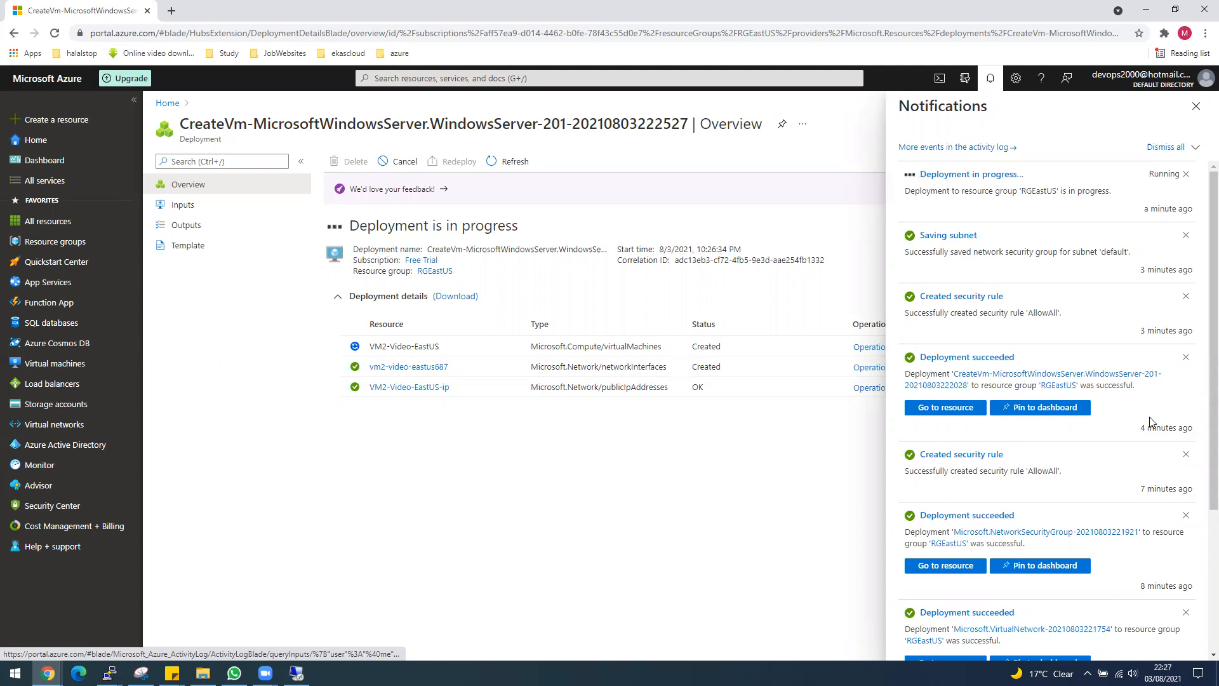
{"action": "left_click", "coordinate": [993, 358]}
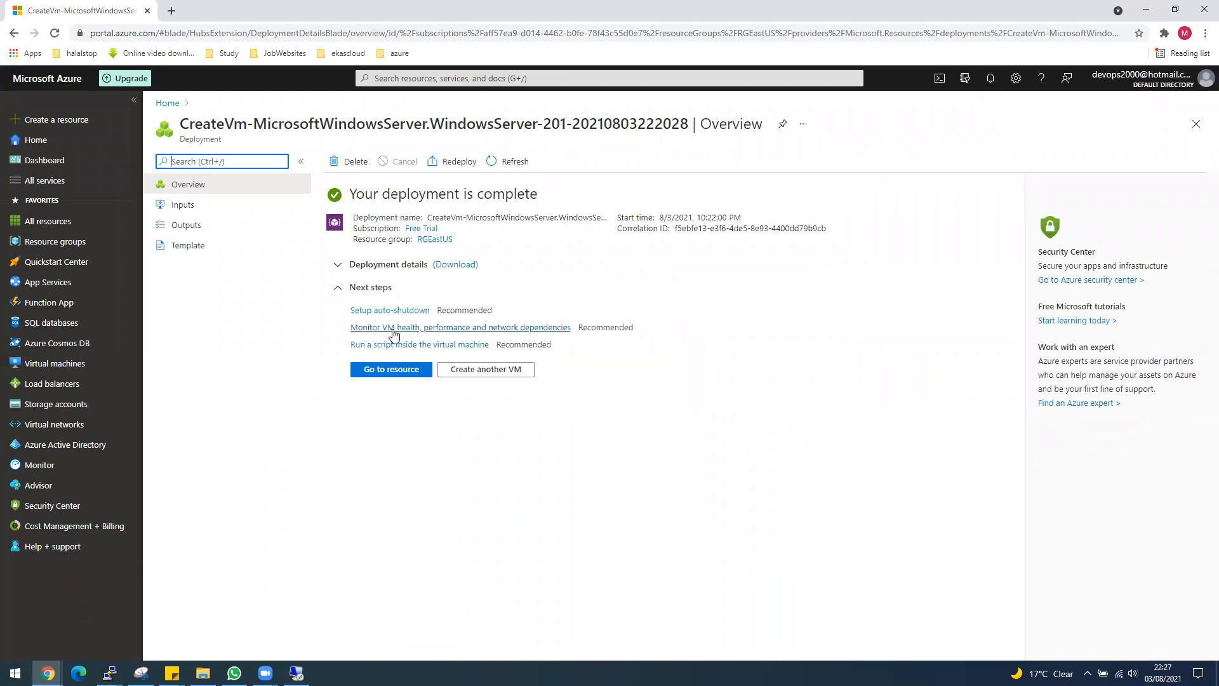
{"action": "left_click", "coordinate": [344, 267]}
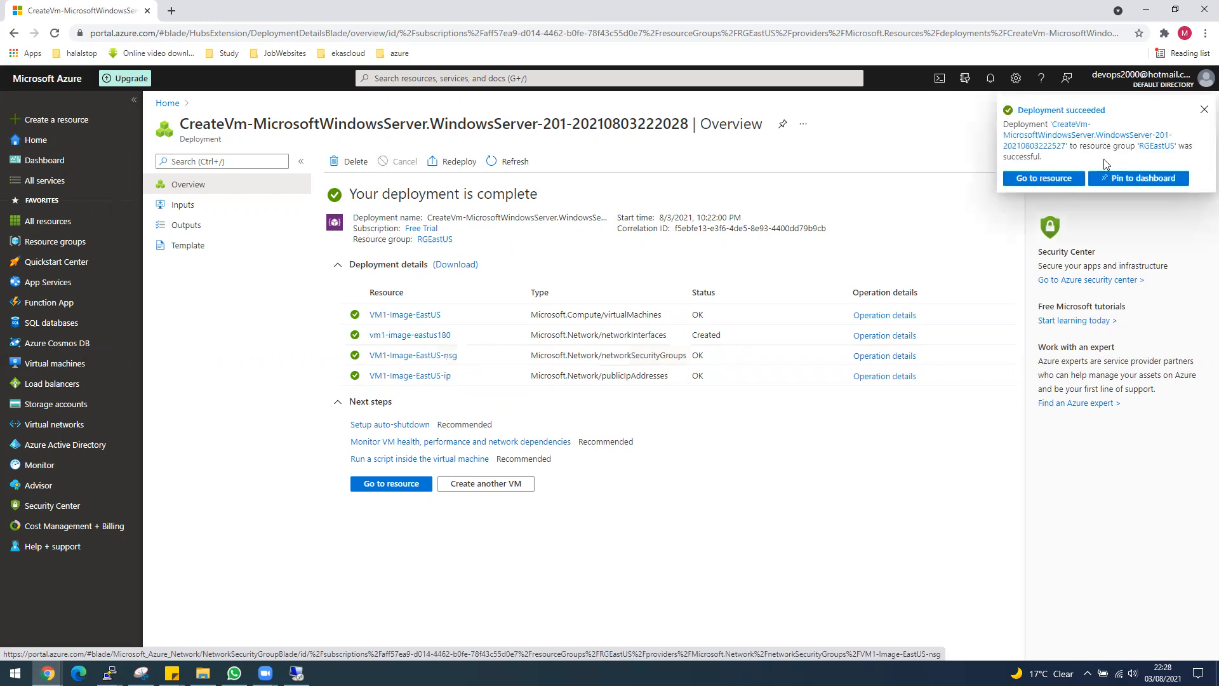
View the new VM2-Video-EastUS resource, then open its deployment record and review the deployed resources
{"action": "left_click", "coordinate": [1038, 181]}
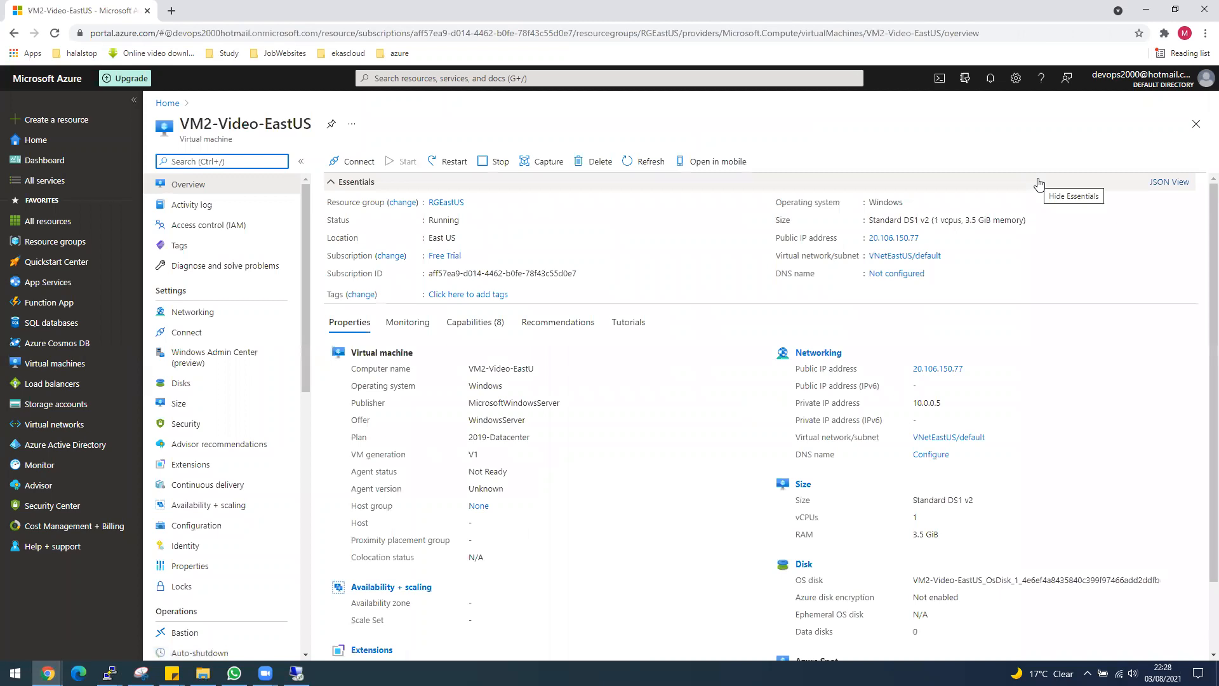
{"action": "left_click", "coordinate": [990, 79]}
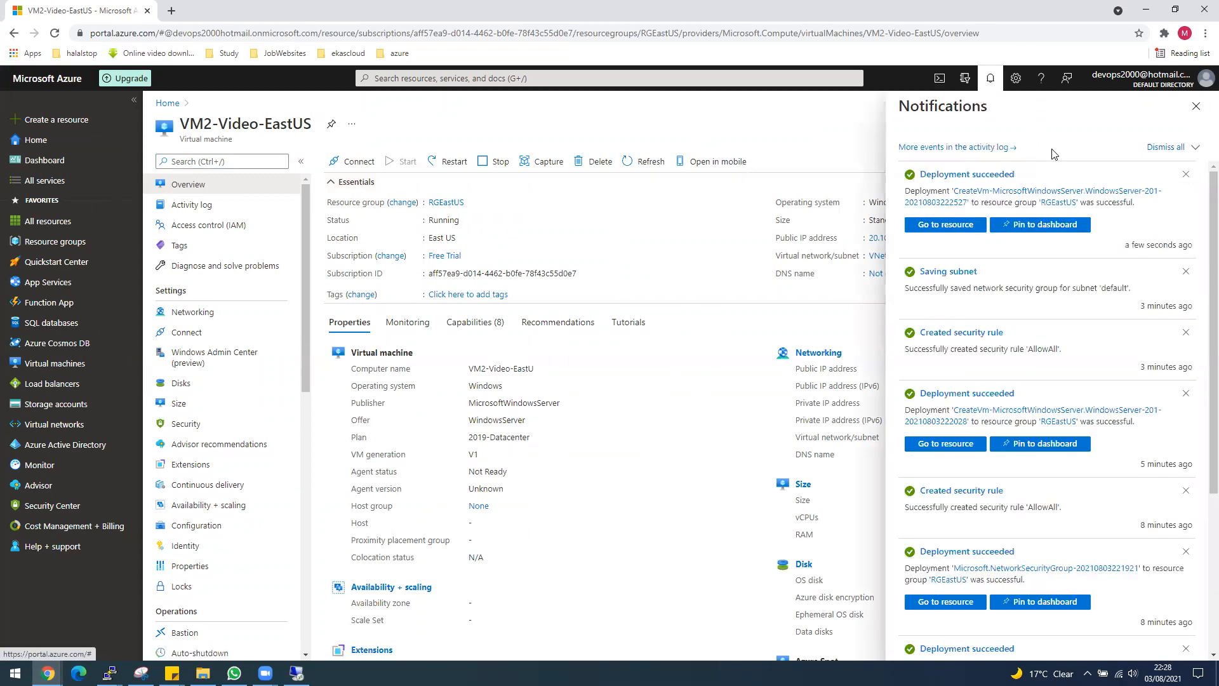
{"action": "left_click", "coordinate": [952, 226]}
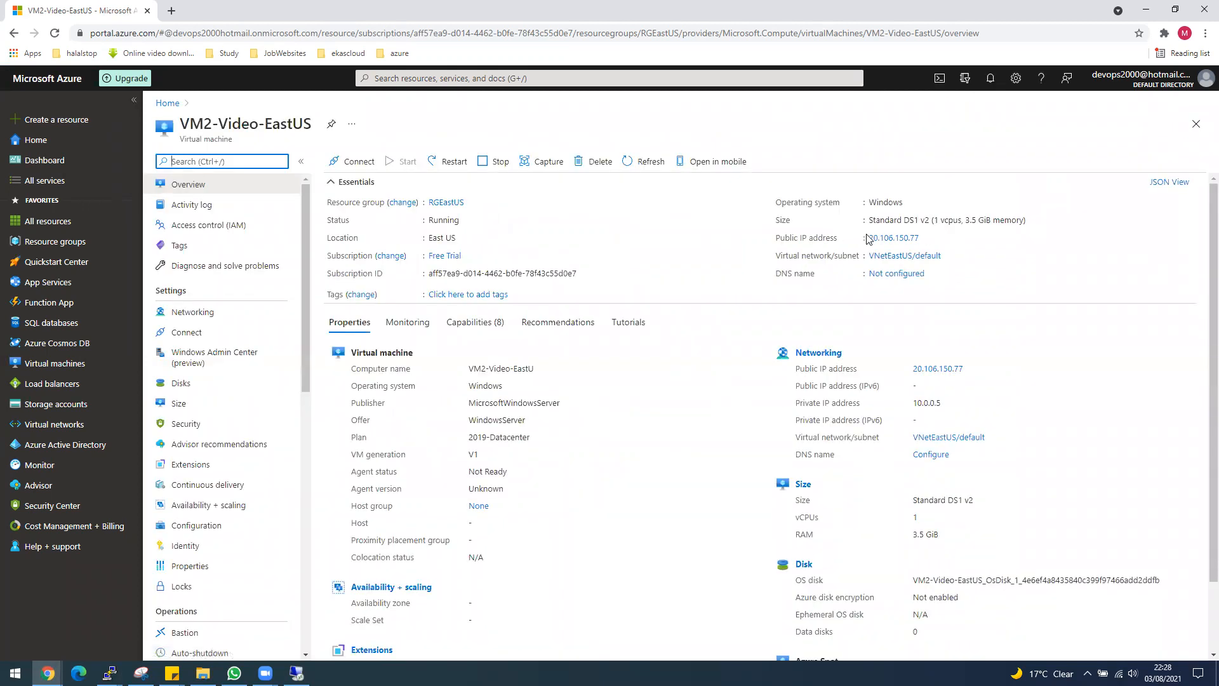
{"action": "left_click", "coordinate": [990, 79]}
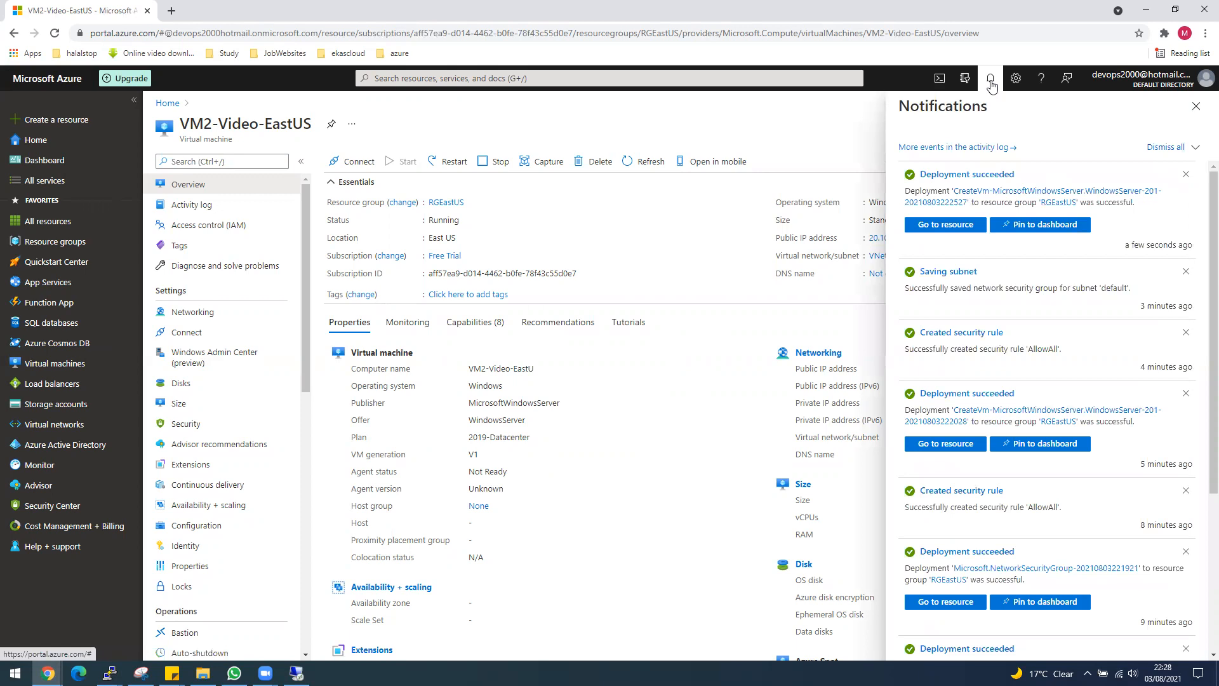
{"action": "left_click", "coordinate": [998, 175]}
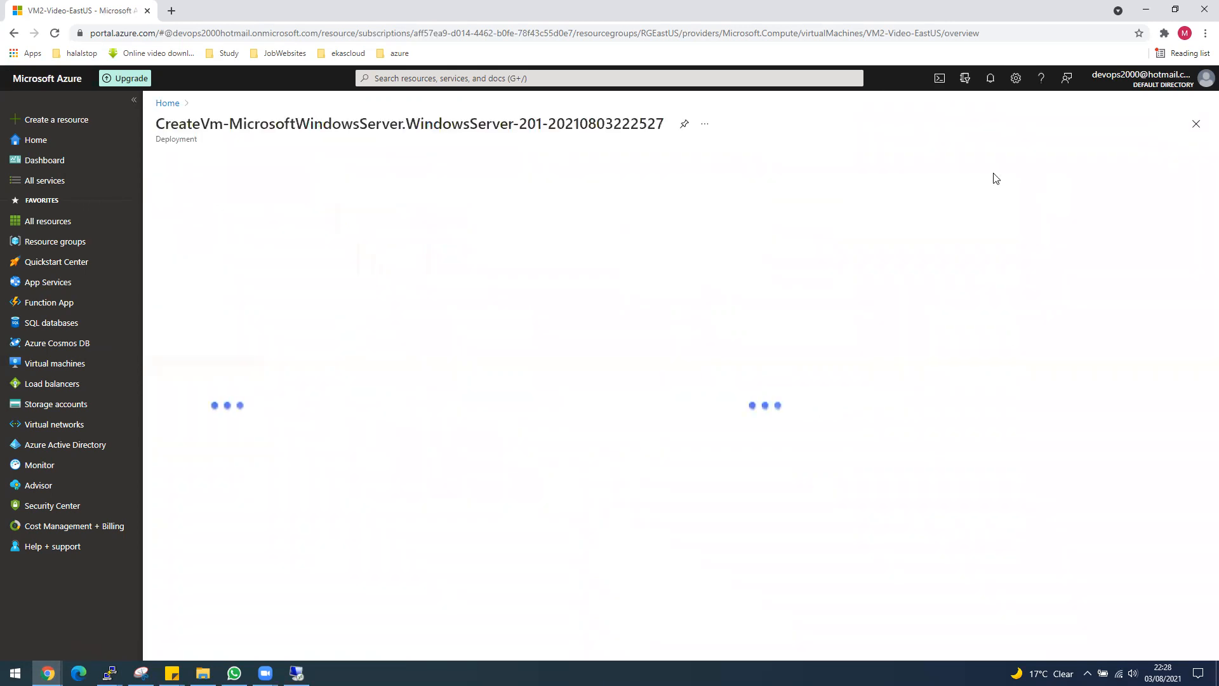
{"action": "left_click", "coordinate": [337, 266]}
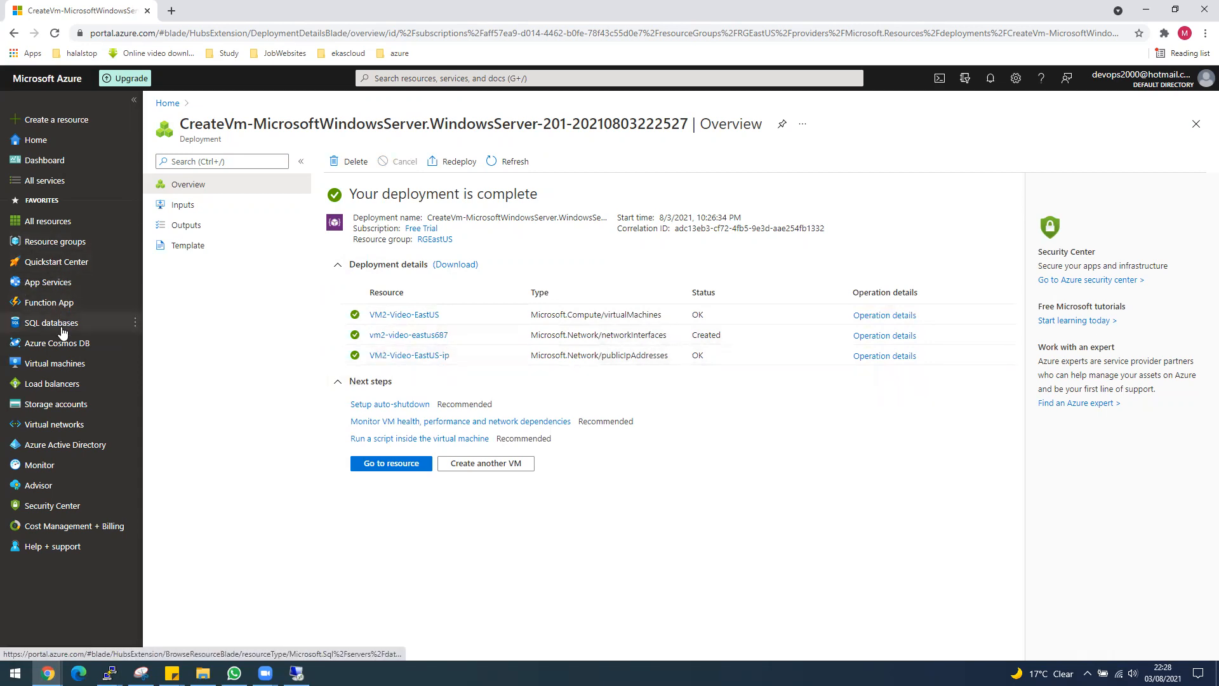
Open VM2-Video-EastUS from the list of virtual machines and copy its public IP address
{"action": "left_click", "coordinate": [66, 364]}
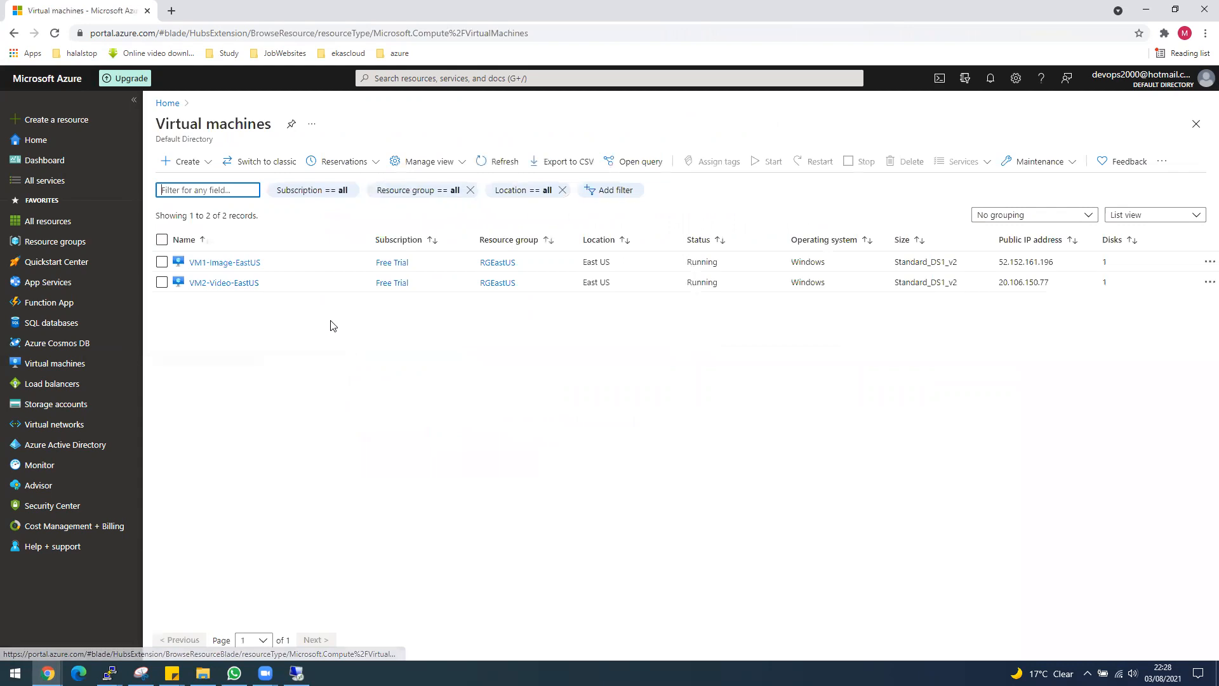
{"action": "left_click", "coordinate": [231, 285]}
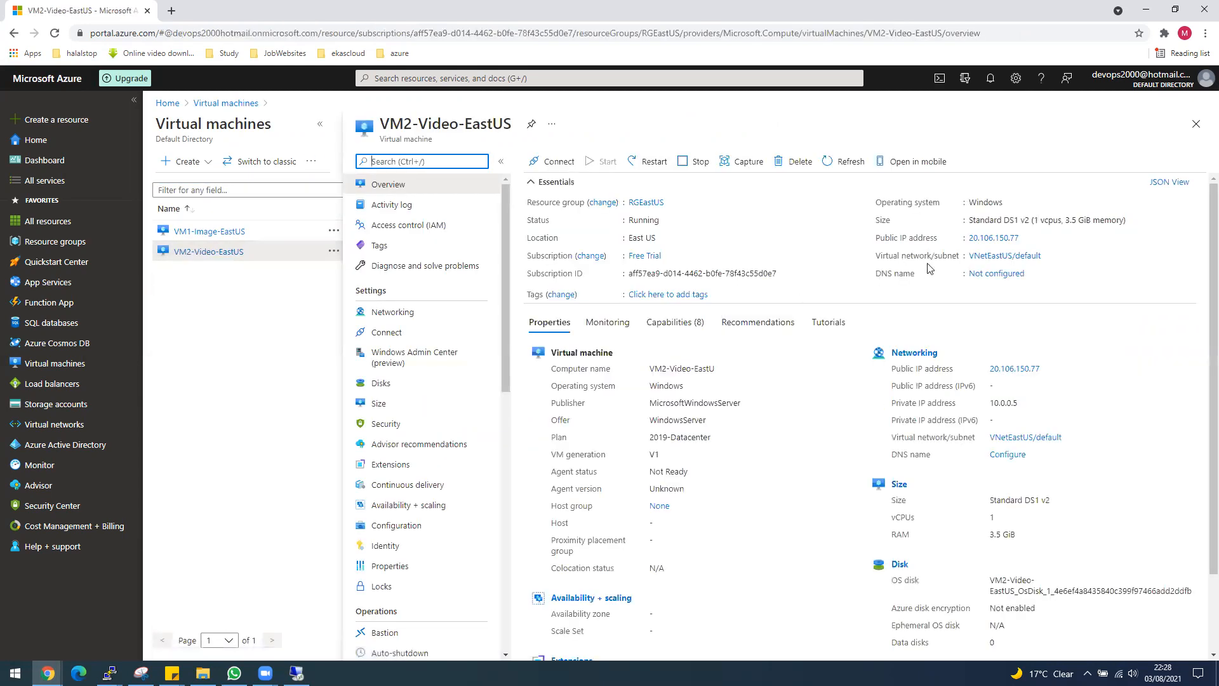
{"action": "left_click", "coordinate": [1026, 238]}
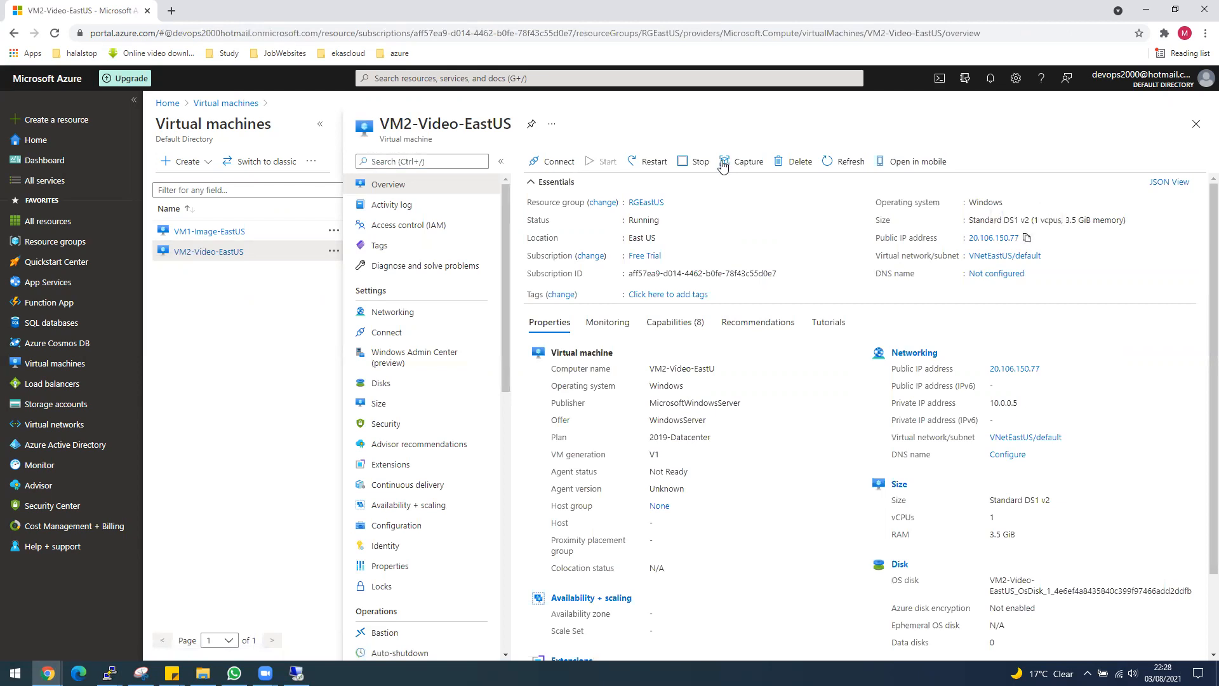
Start a Remote Desktop Connection to 20.106.150.77 and accept the remote connection trust prompt
{"action": "key", "text": "super"}
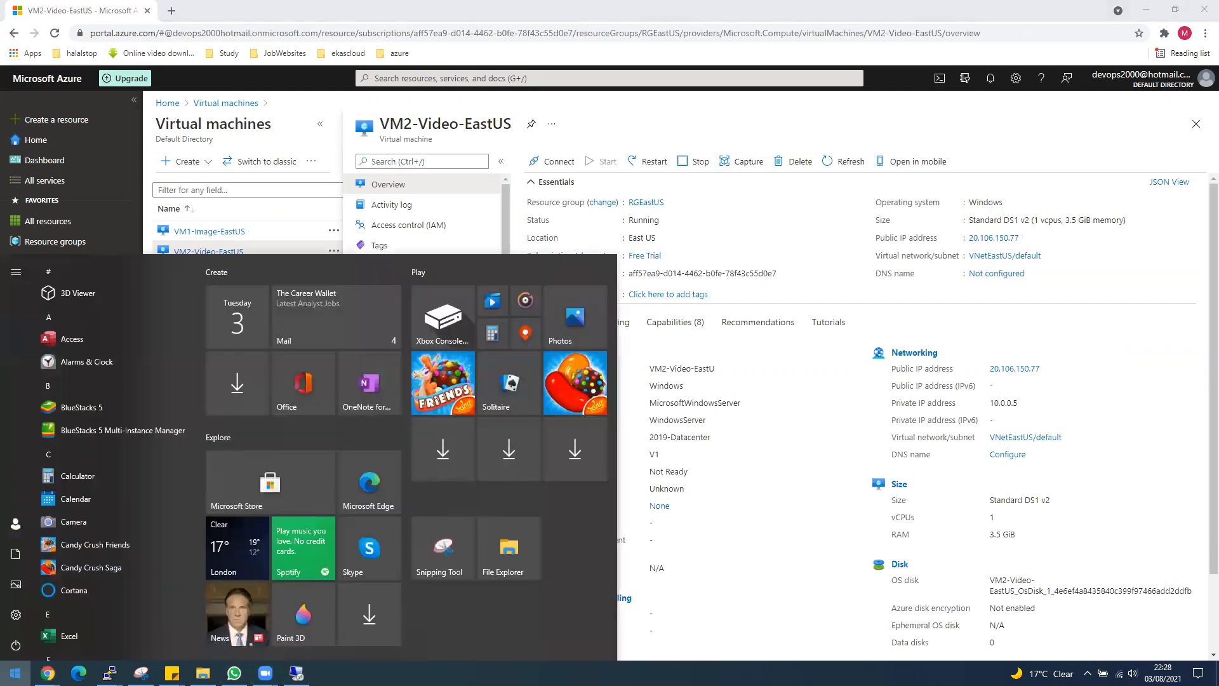
{"action": "type", "text": "prd"}
{"action": "key", "text": "BackSpace"}
{"action": "key", "text": "BackSpace"}
{"action": "key", "text": "BackSpace"}
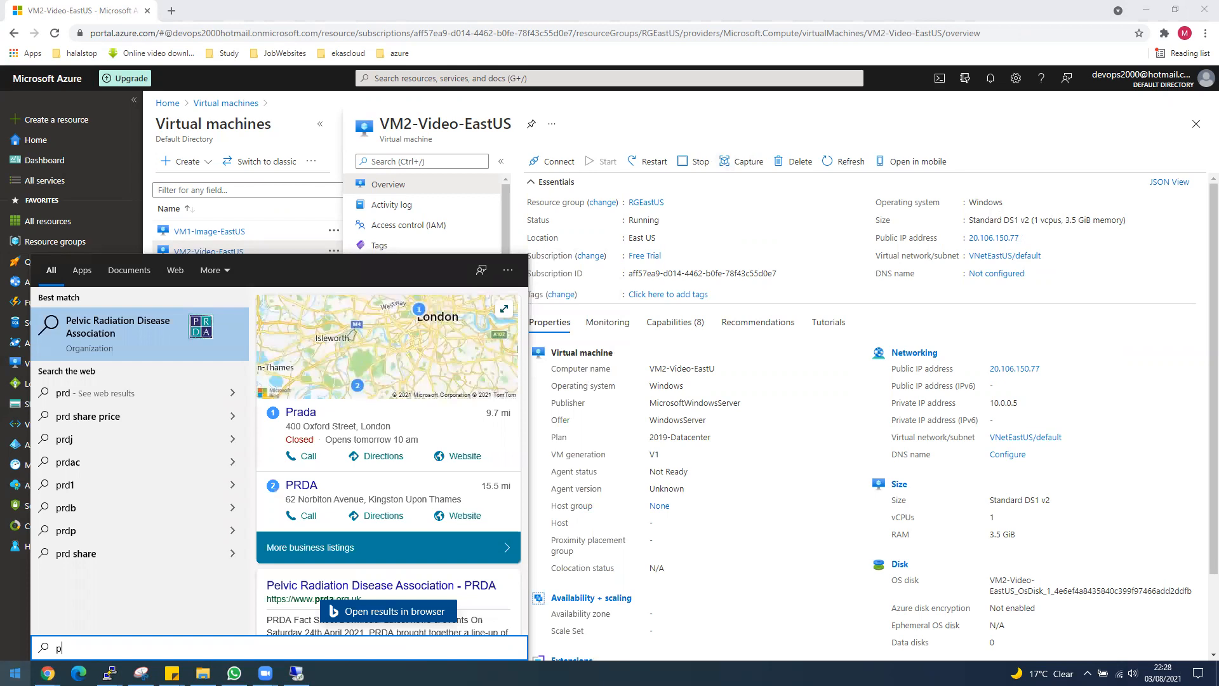
{"action": "type", "text": "rdp"}
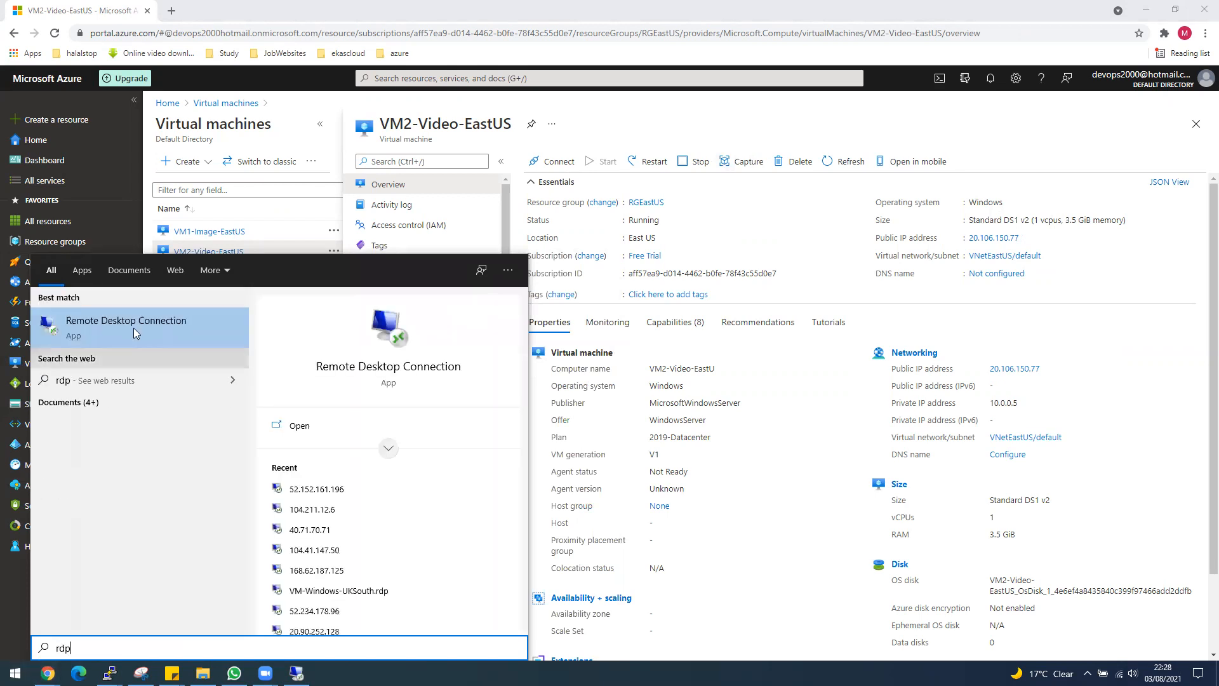
{"action": "key", "text": "Return"}
{"action": "type", "text": "20.106.150.77"}
{"action": "key", "text": "Return"}
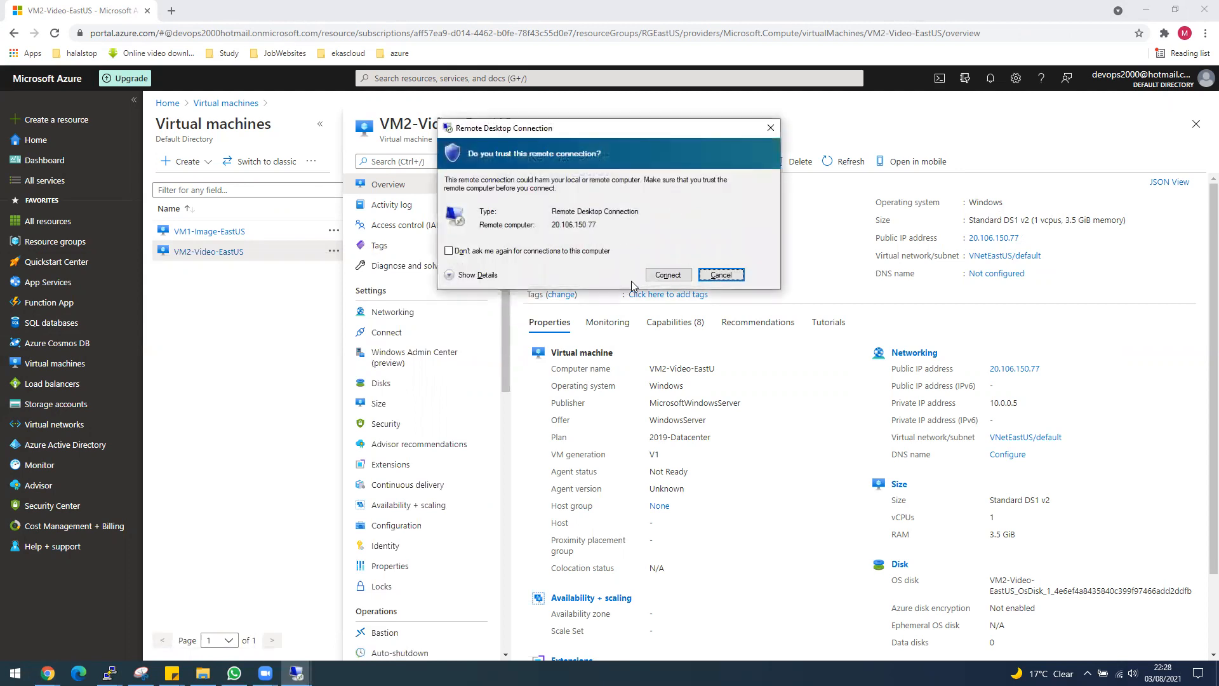
{"action": "left_click", "coordinate": [667, 275]}
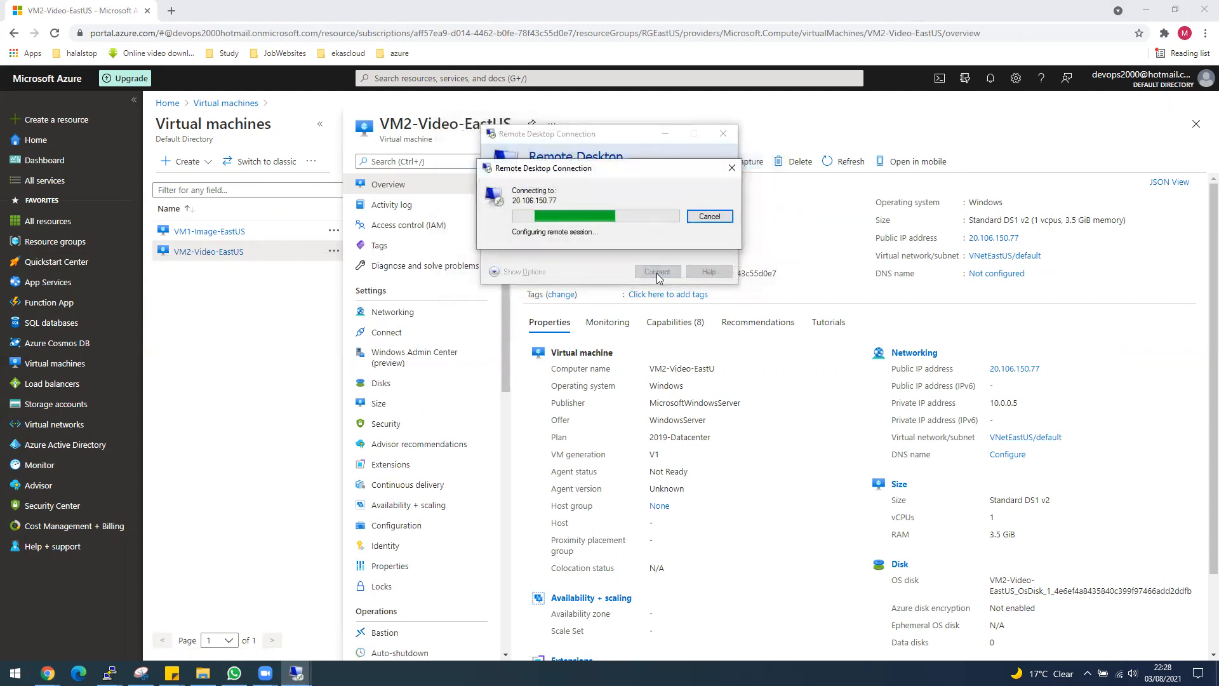
Sign in to the VM2 remote session with the username desktop and the administrator password
{"action": "type", "text": "des"}
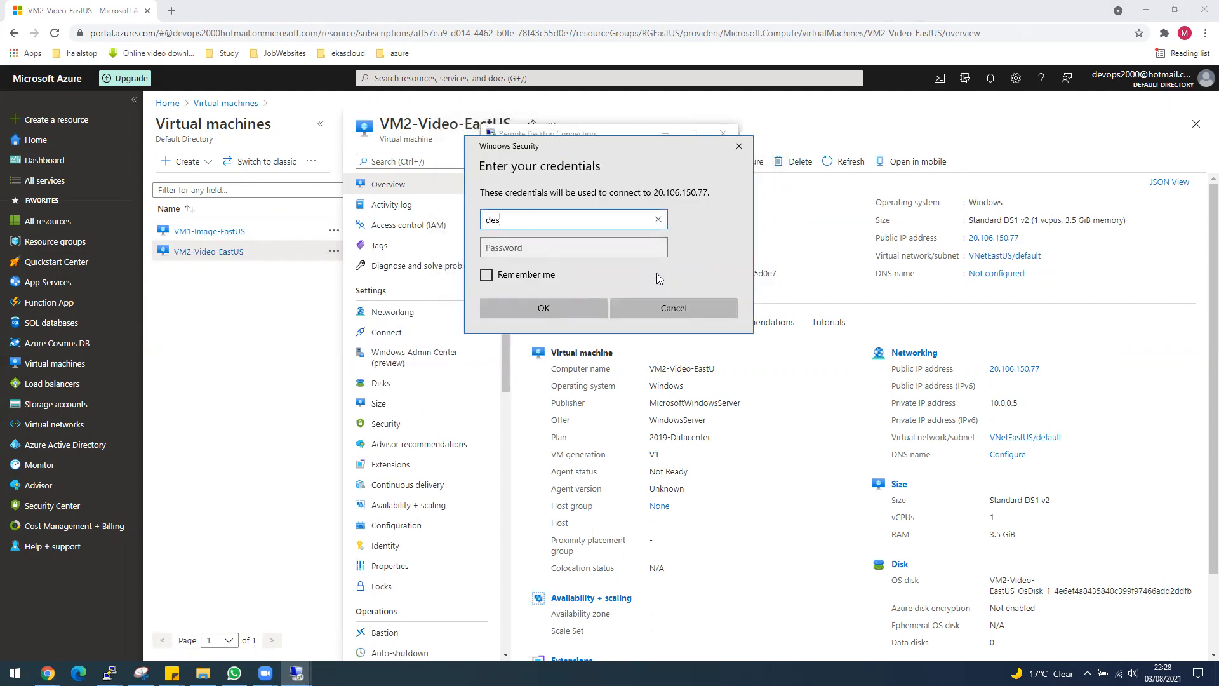
{"action": "type", "text": "ktop"}
{"action": "key", "text": "Tab"}
{"action": "type", "text": "•"}
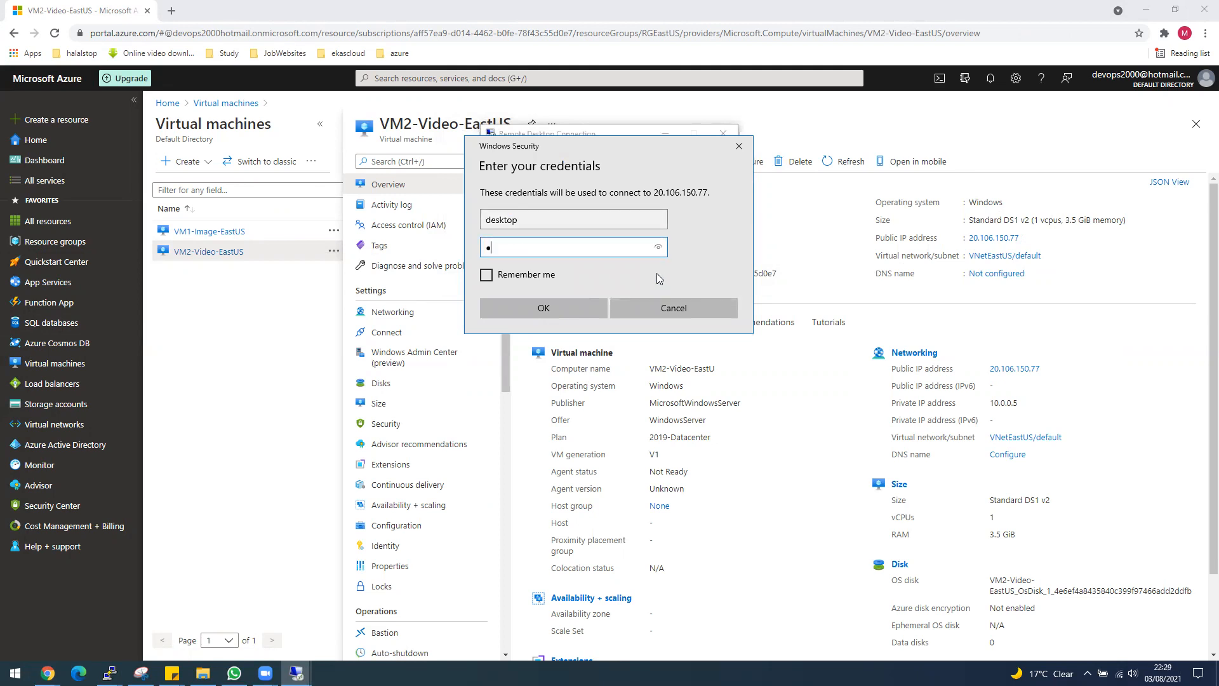
{"action": "type", "text": "•••••••••••"}
{"action": "key", "text": "Return"}
{"action": "left_click", "coordinate": [655, 316]}
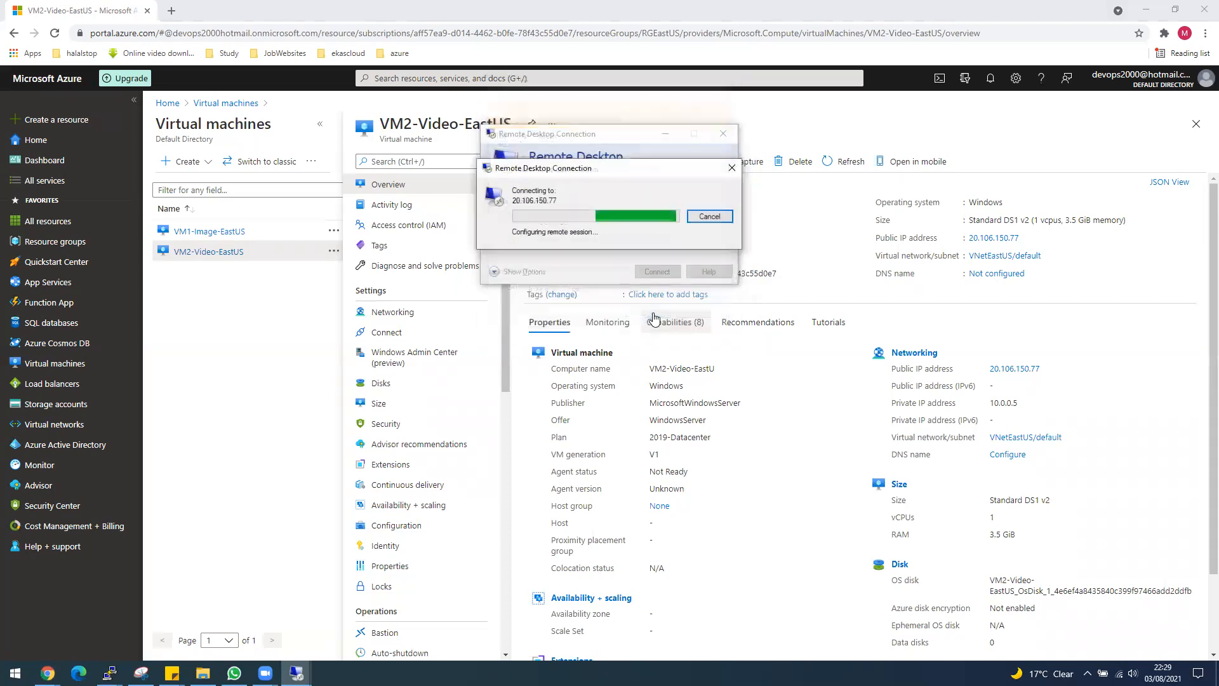
{"action": "mouse_move", "coordinate": [296, 671]}
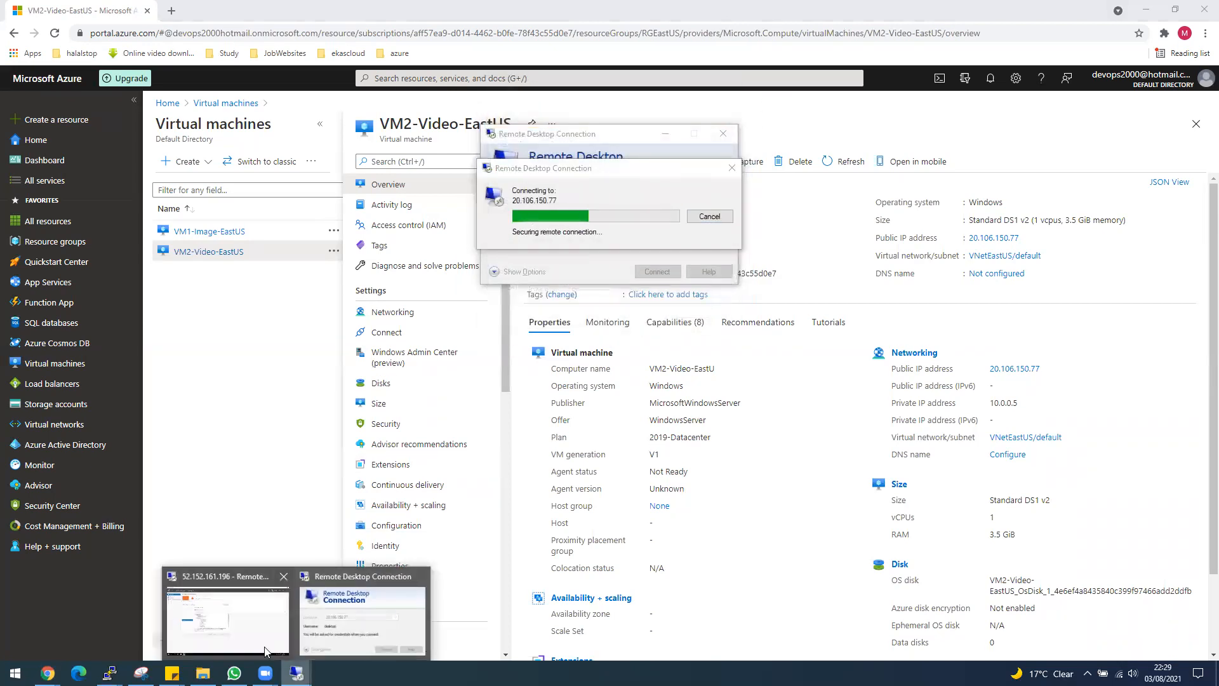
Switch to the 52.152.161.196 remote session, then close the Add Roles and Features Wizard and minimize Server Manager
{"action": "left_click", "coordinate": [232, 625]}
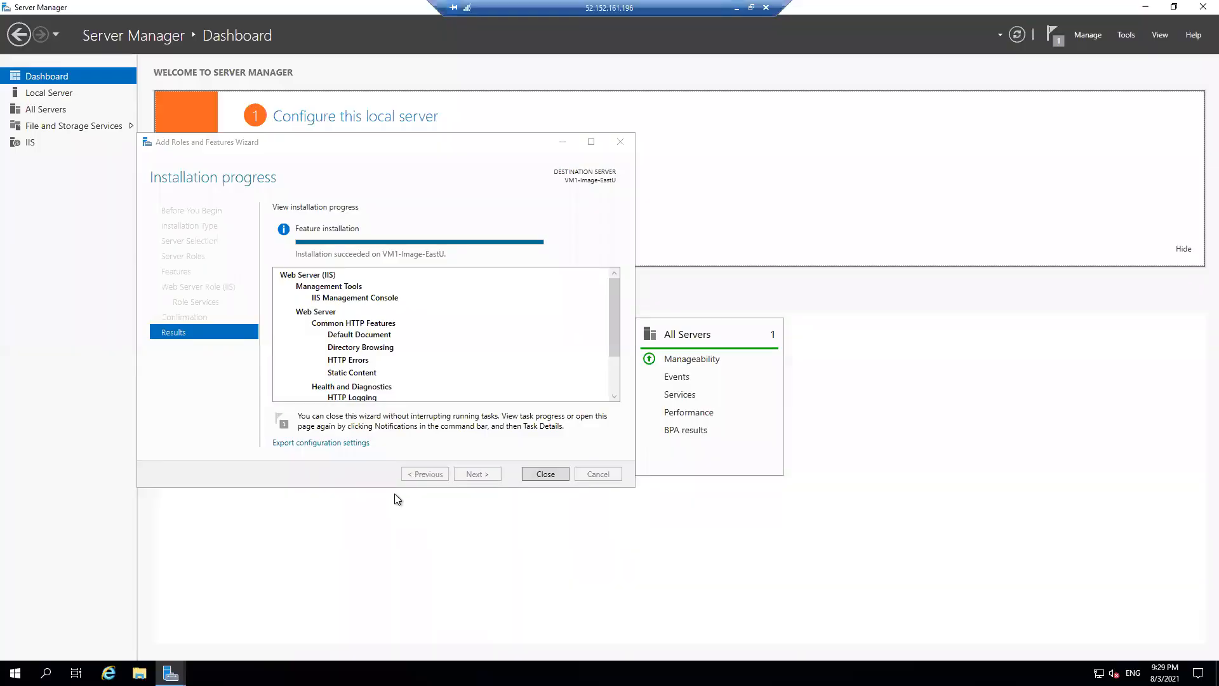
{"action": "left_click", "coordinate": [535, 476]}
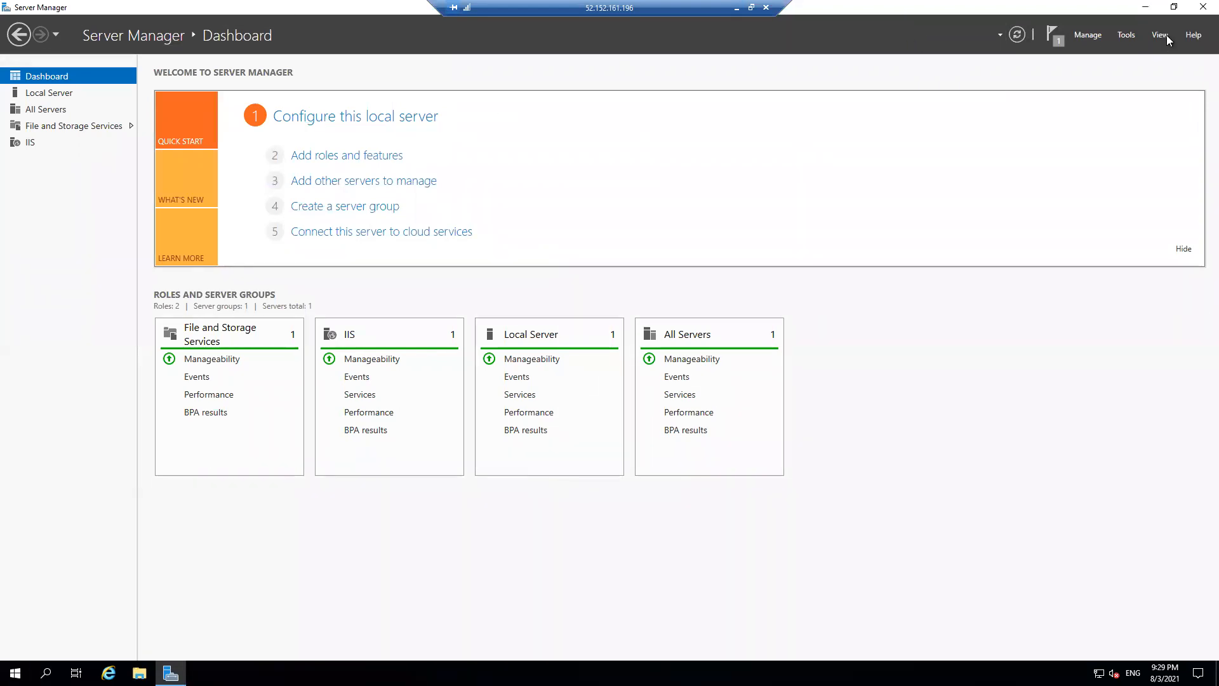
{"action": "left_click", "coordinate": [1145, 7]}
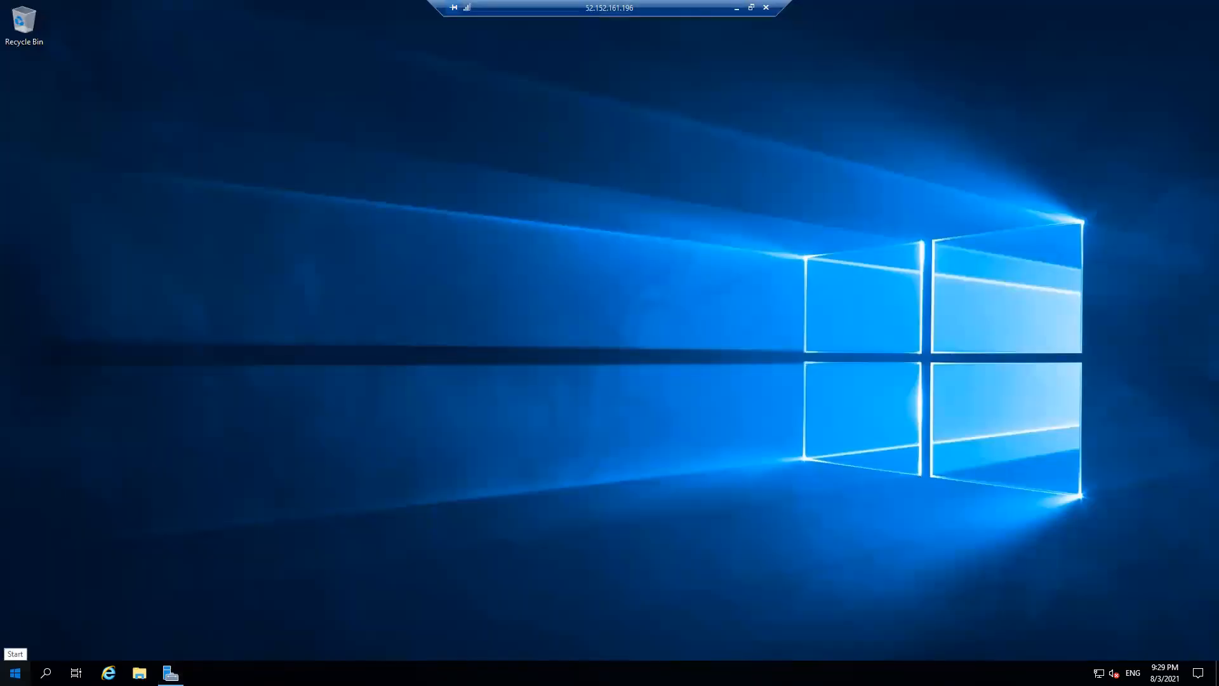
Open Internet Explorer on VM1, accept its recommended security settings, and browse to localhost
{"action": "left_click", "coordinate": [15, 673]}
{"action": "left_click", "coordinate": [366, 475]}
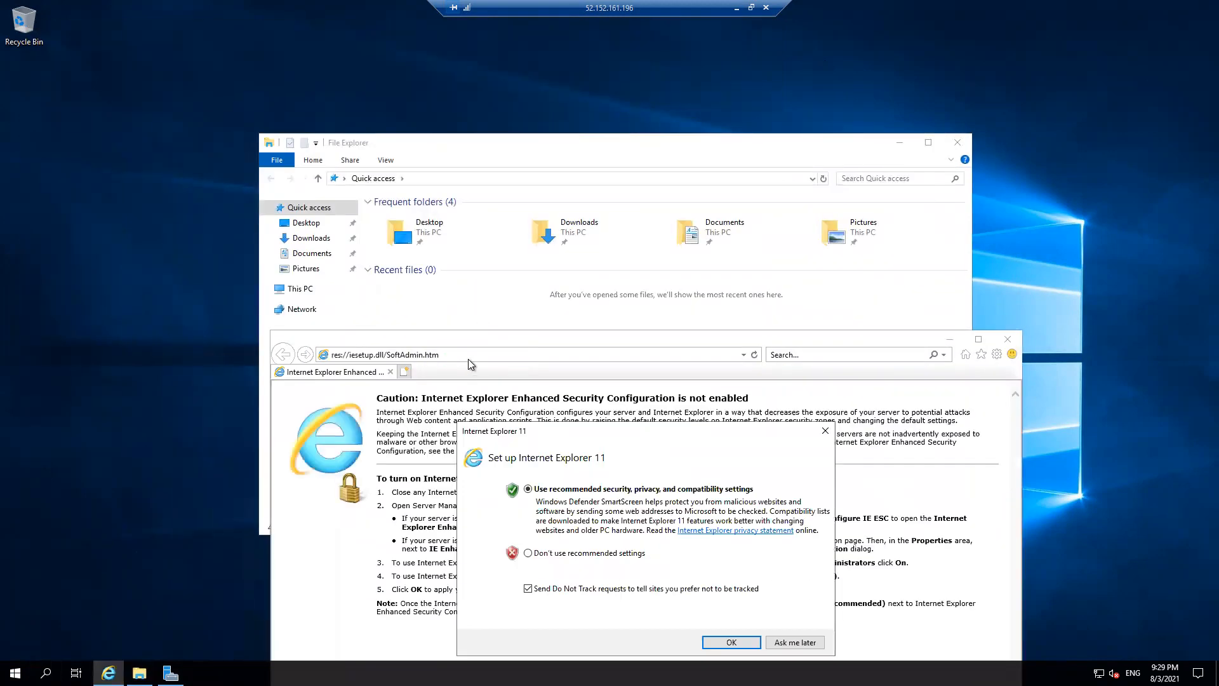
{"action": "left_click", "coordinate": [740, 645]}
{"action": "left_click", "coordinate": [462, 356]}
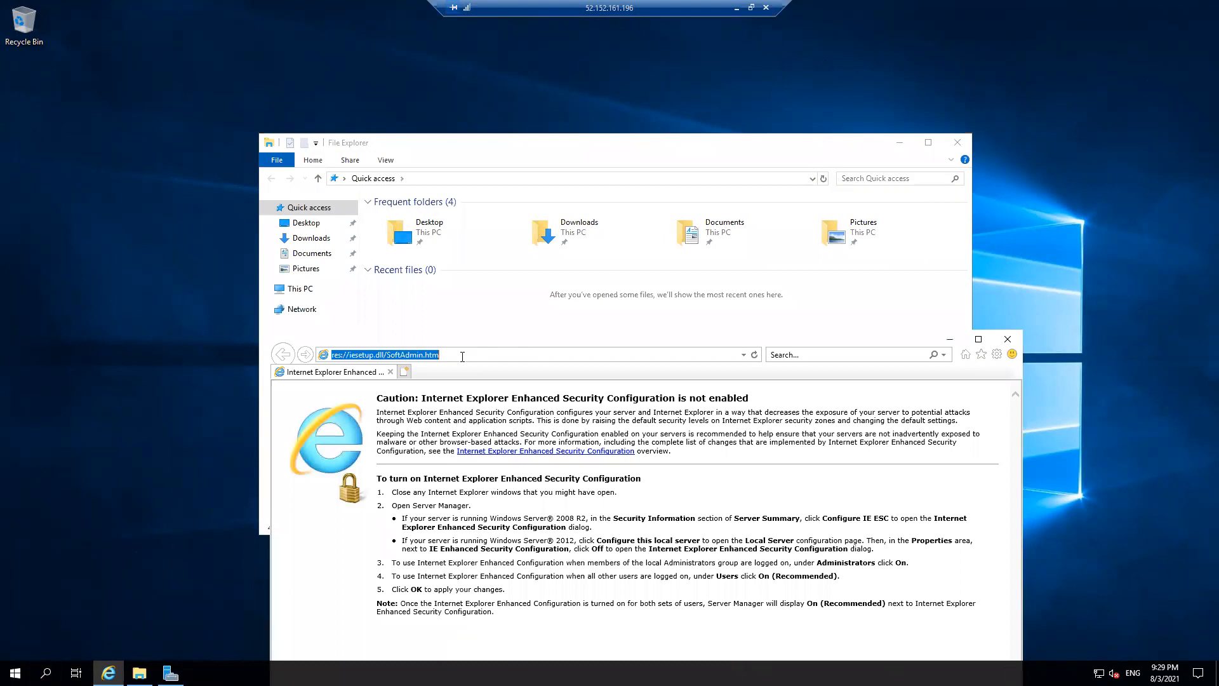
{"action": "key", "text": "BackSpace"}
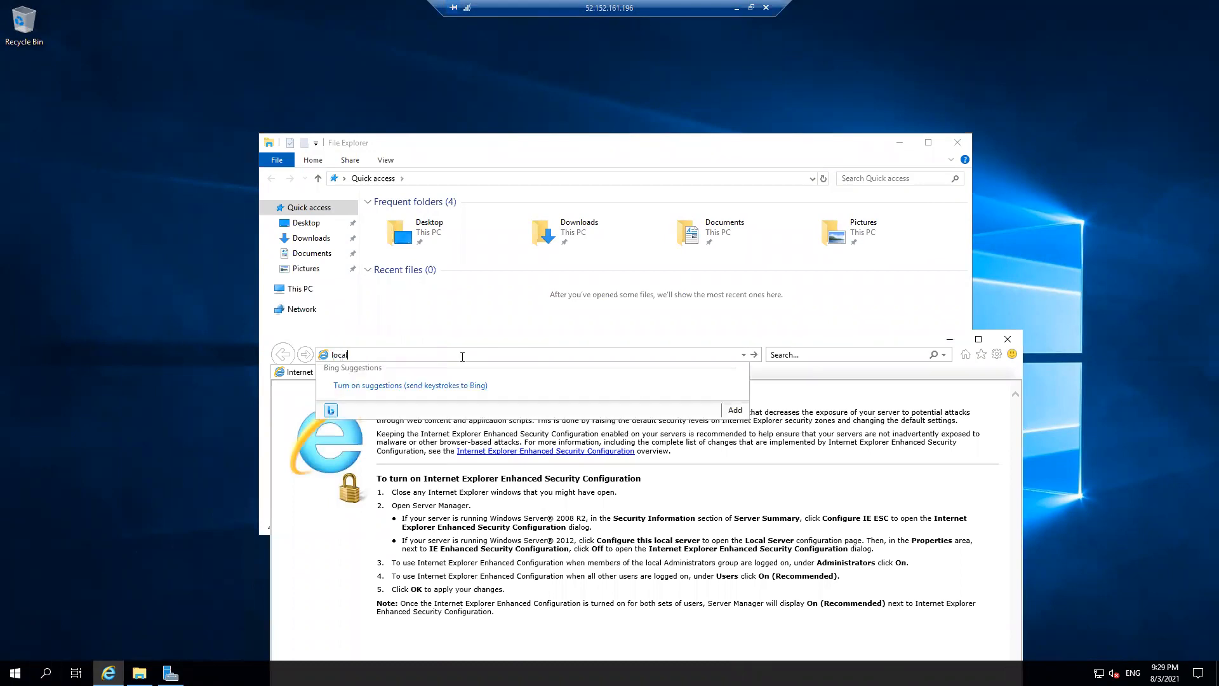
{"action": "type", "text": "localhost"}
{"action": "key", "text": "Return"}
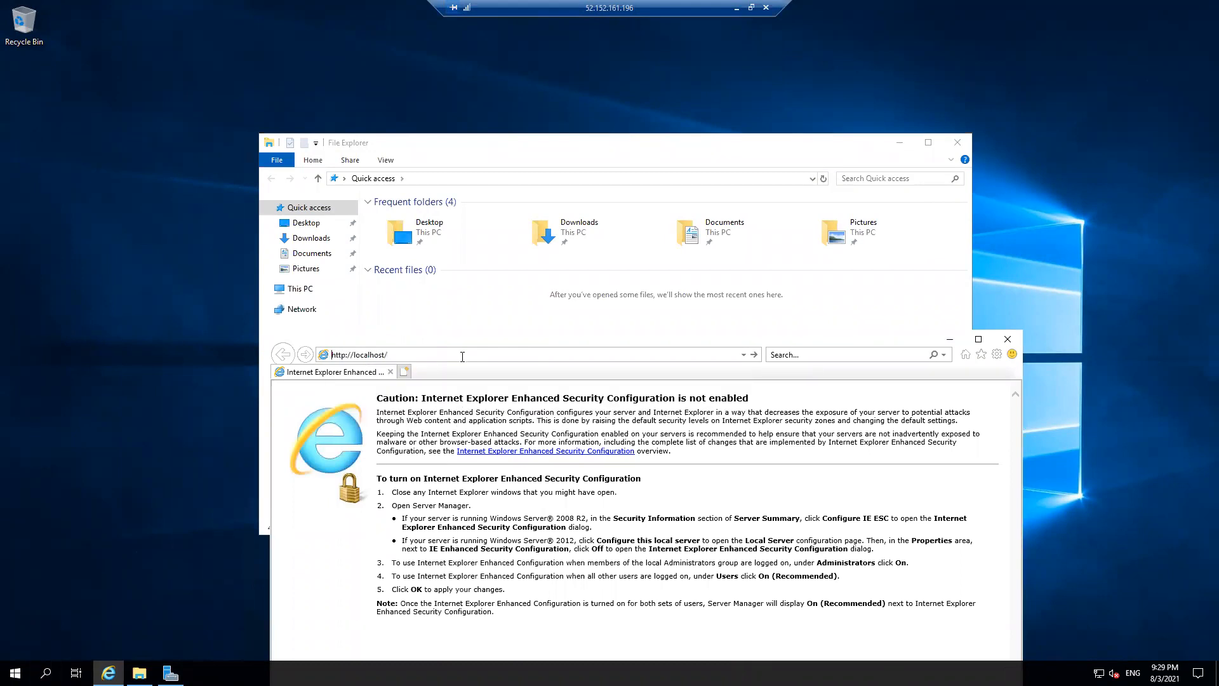
Load the default IIS site through the loopback address 127.0.0.1
{"action": "left_click", "coordinate": [462, 356]}
{"action": "type", "text": "127.0.0.1"}
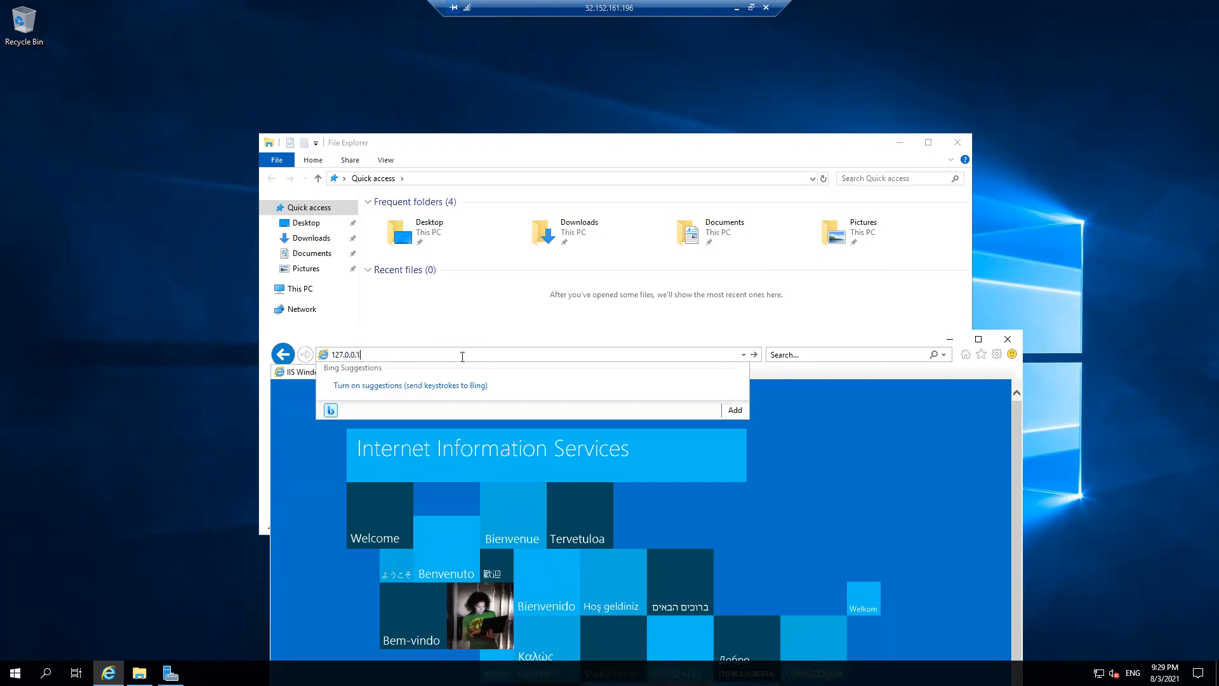
{"action": "key", "text": "Return"}
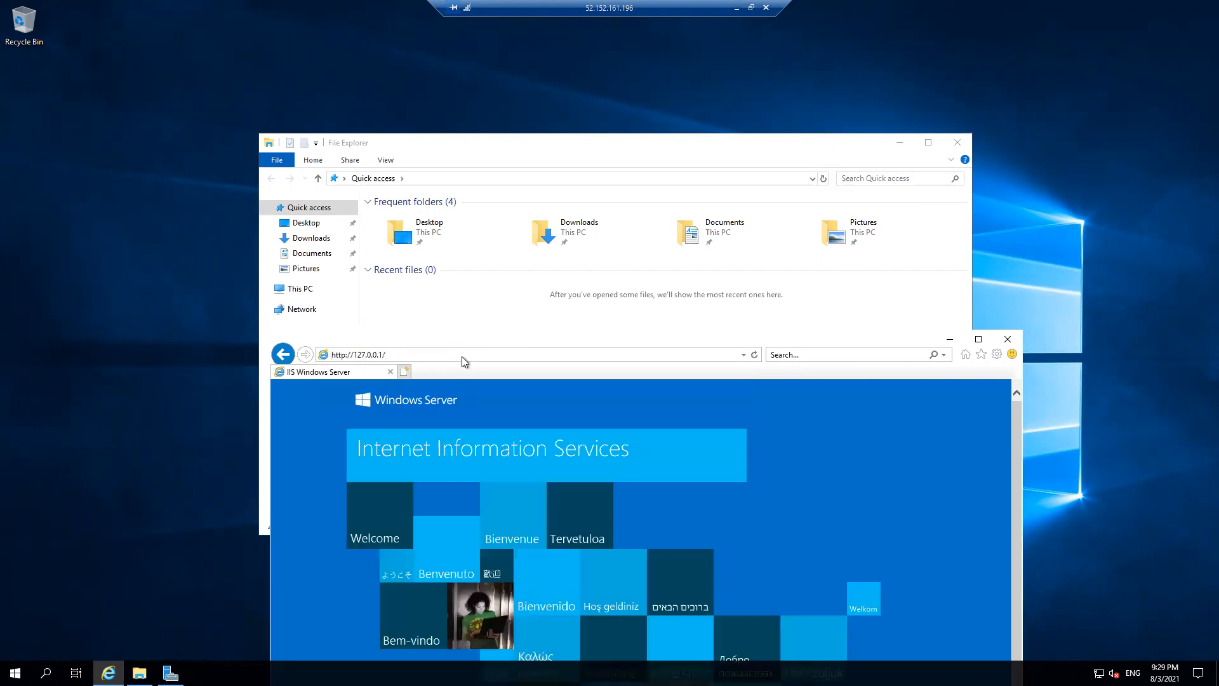
{"action": "left_click", "coordinate": [462, 356]}
Arrange the browser and File Explorer windows apart and browse to C:\inetpub\wwwroot in File Explorer
{"action": "left_click_drag", "start_coordinate": [867, 340], "coordinate": [1048, 247]}
{"action": "left_click_drag", "start_coordinate": [970, 245], "coordinate": [507, 195]}
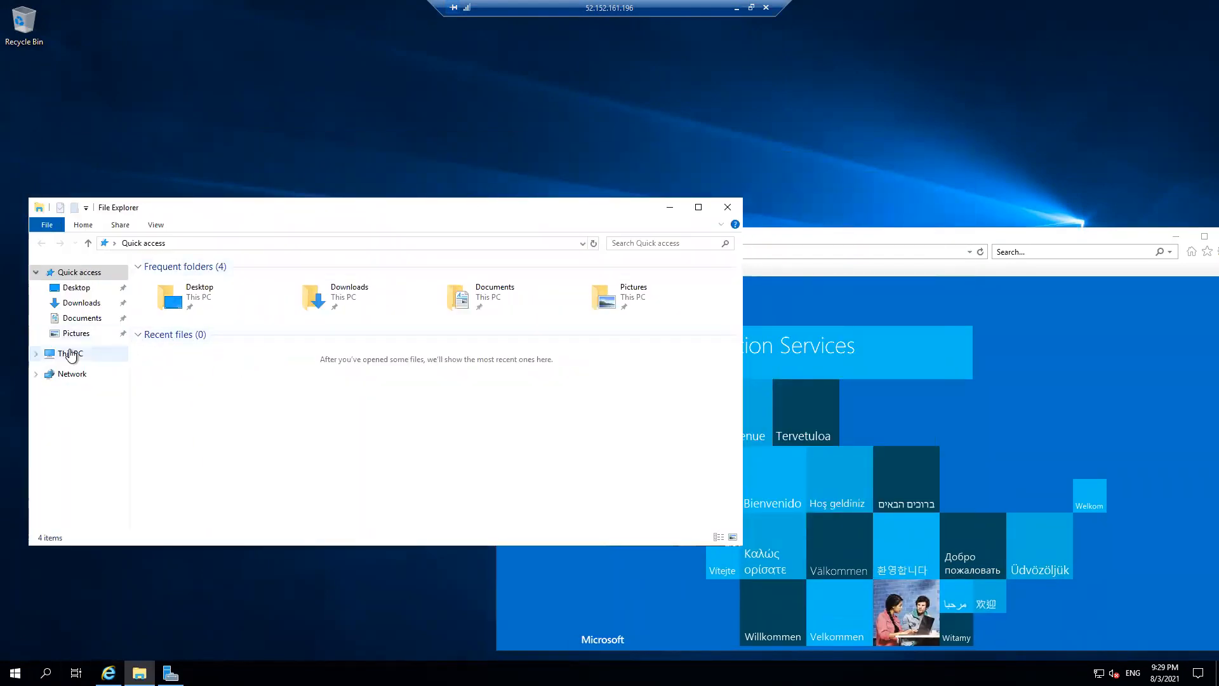
{"action": "left_click", "coordinate": [71, 354]}
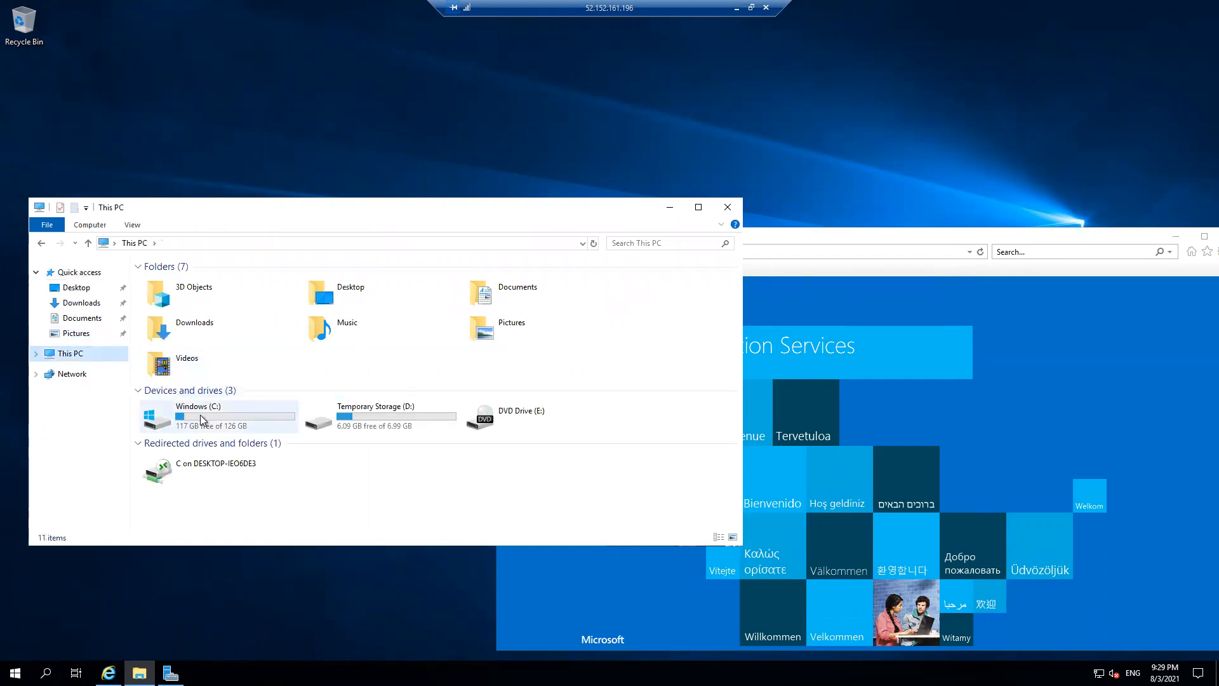
{"action": "double_click", "coordinate": [200, 414]}
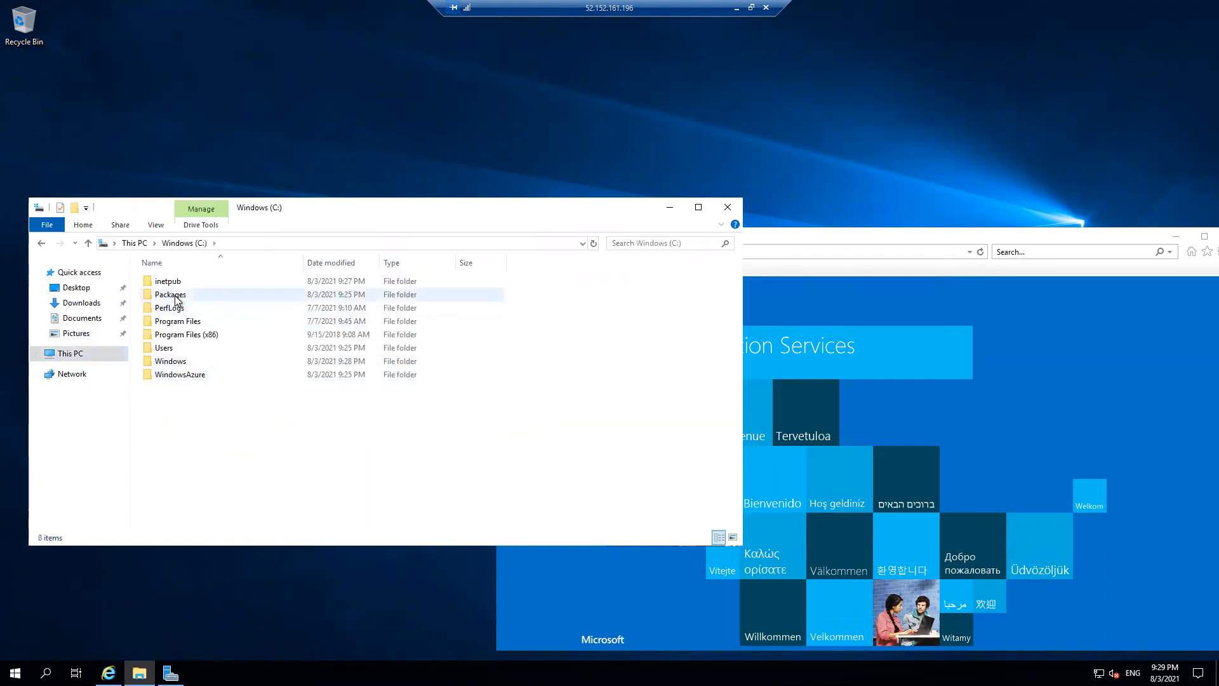
{"action": "double_click", "coordinate": [175, 282]}
{"action": "double_click", "coordinate": [171, 335]}
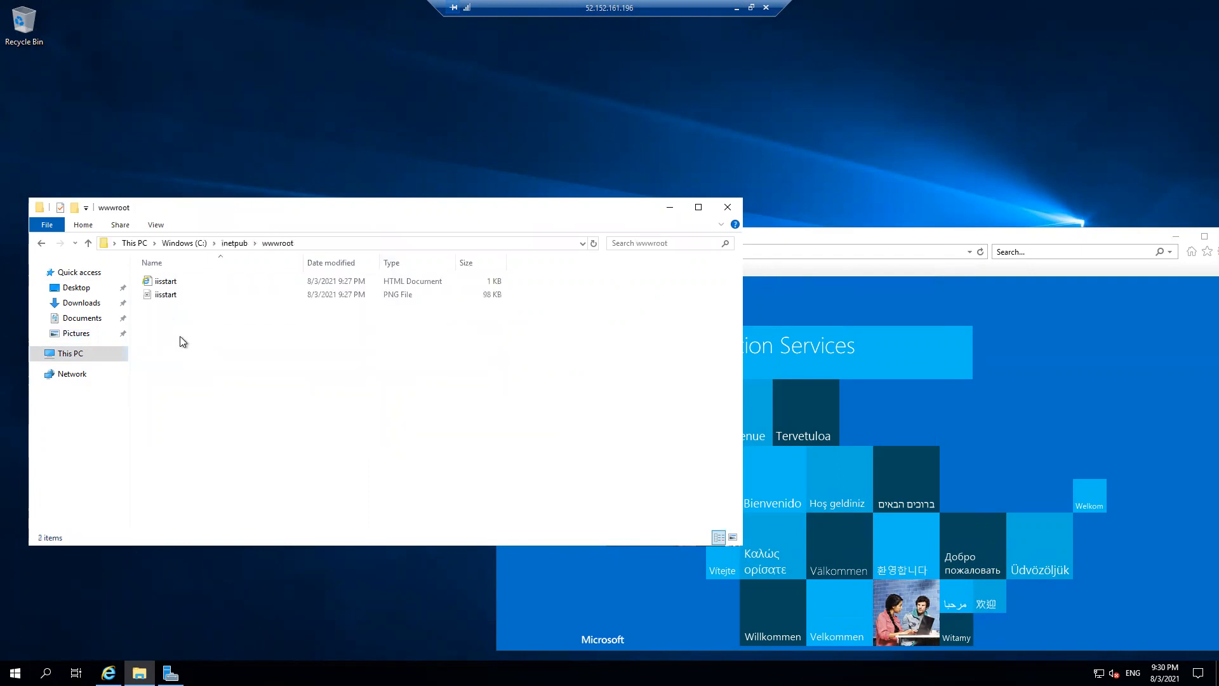
Create a new folder named image inside wwwroot
{"action": "right_click", "coordinate": [183, 342]}
{"action": "mouse_move", "coordinate": [234, 475]}
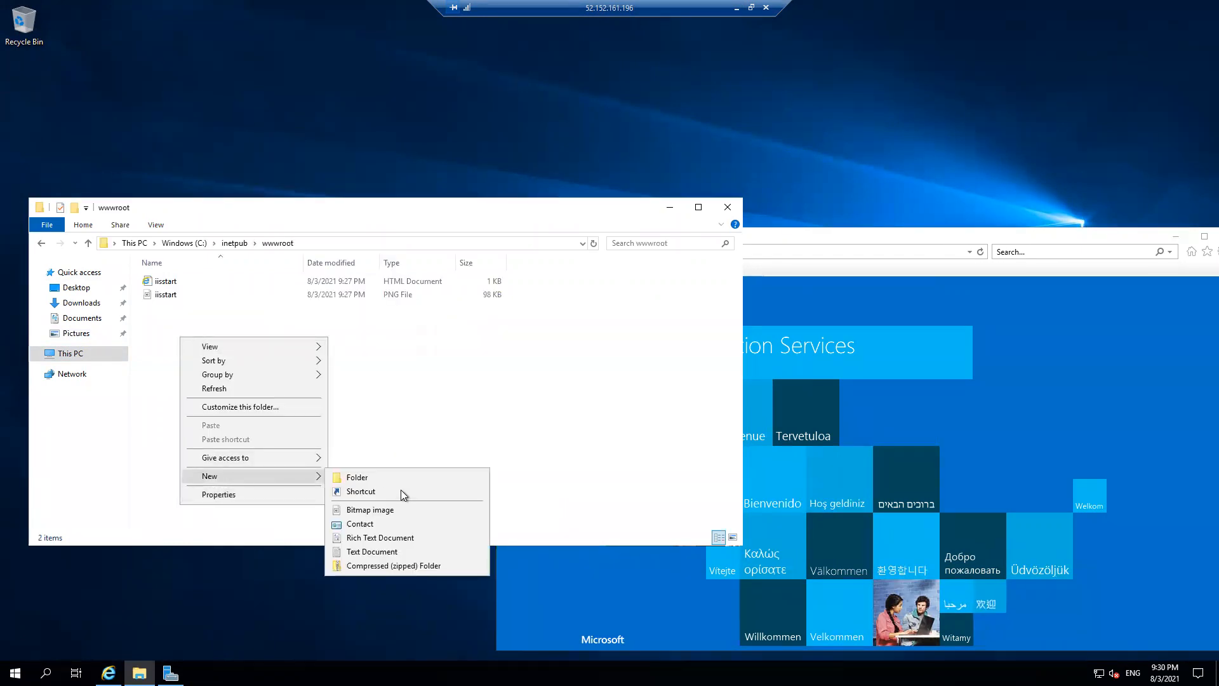
{"action": "left_click", "coordinate": [394, 479]}
{"action": "type", "text": "image"}
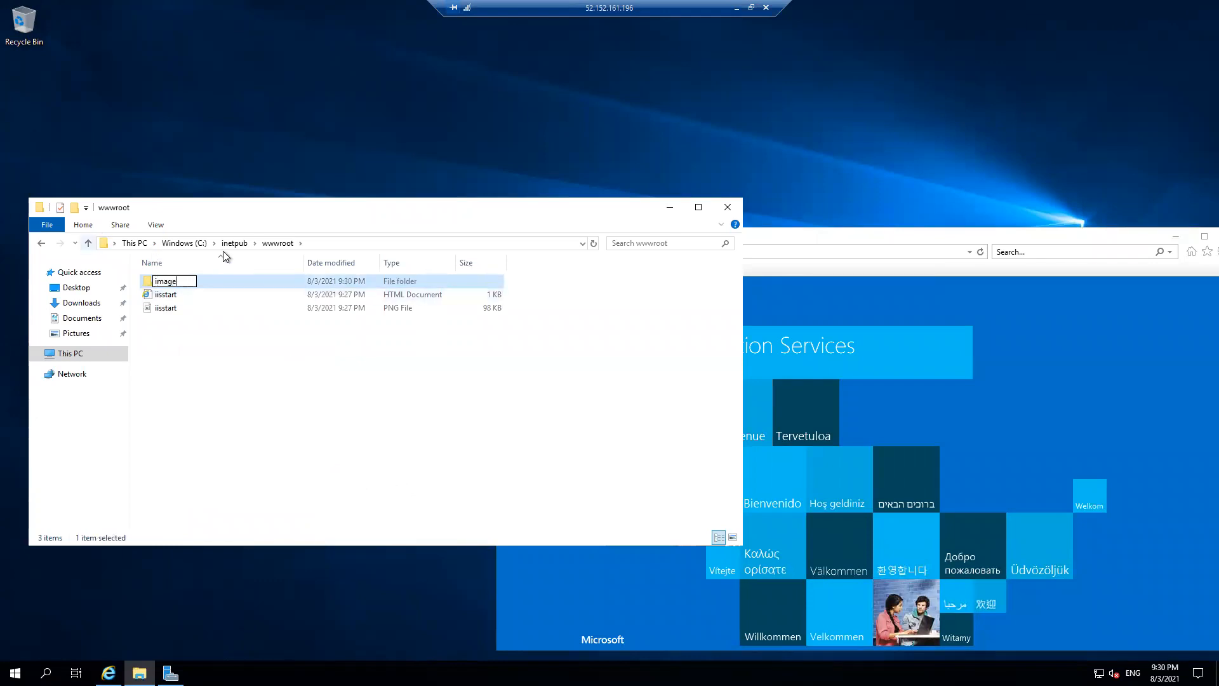
{"action": "key", "text": "Return"}
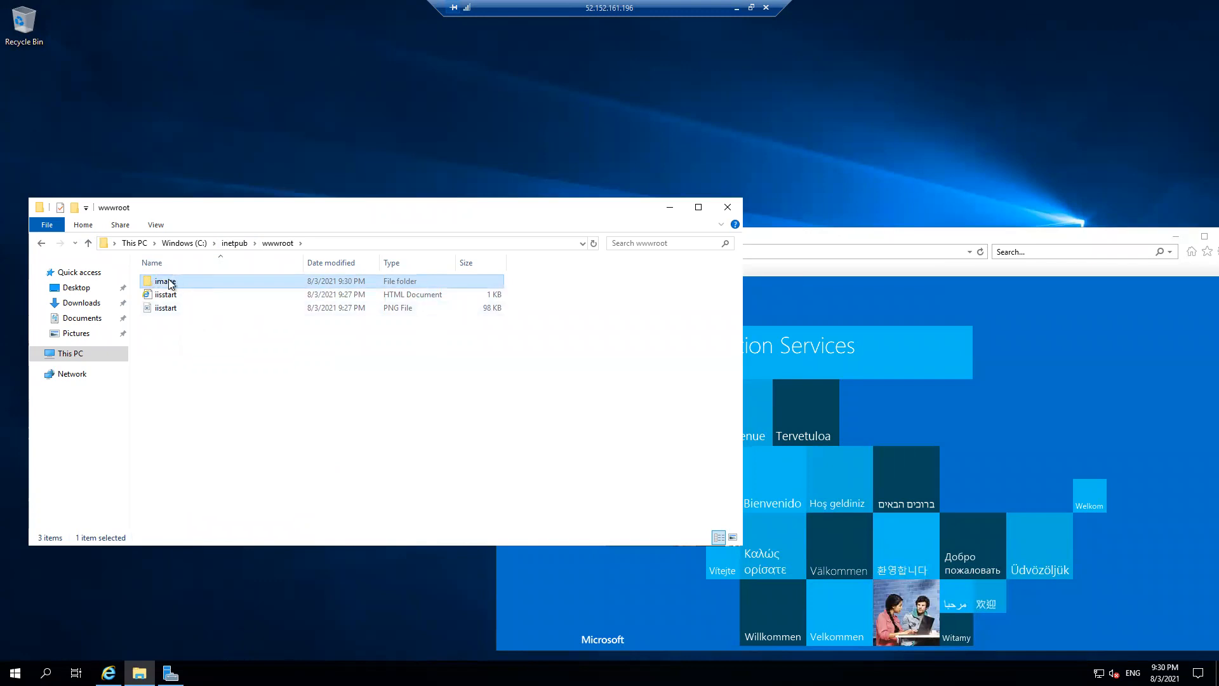
Create a new text document inside the image folder and open it in Notepad
{"action": "double_click", "coordinate": [170, 284]}
{"action": "right_click", "coordinate": [209, 337]}
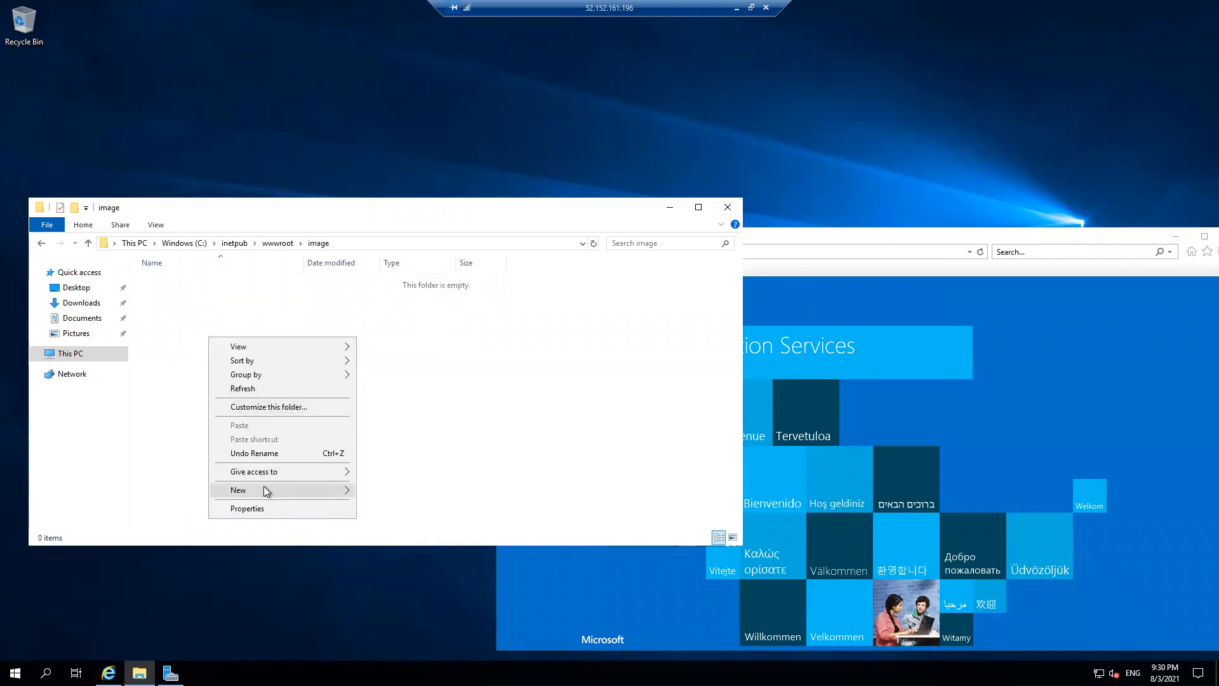
{"action": "mouse_move", "coordinate": [266, 489]}
{"action": "left_click", "coordinate": [398, 566]}
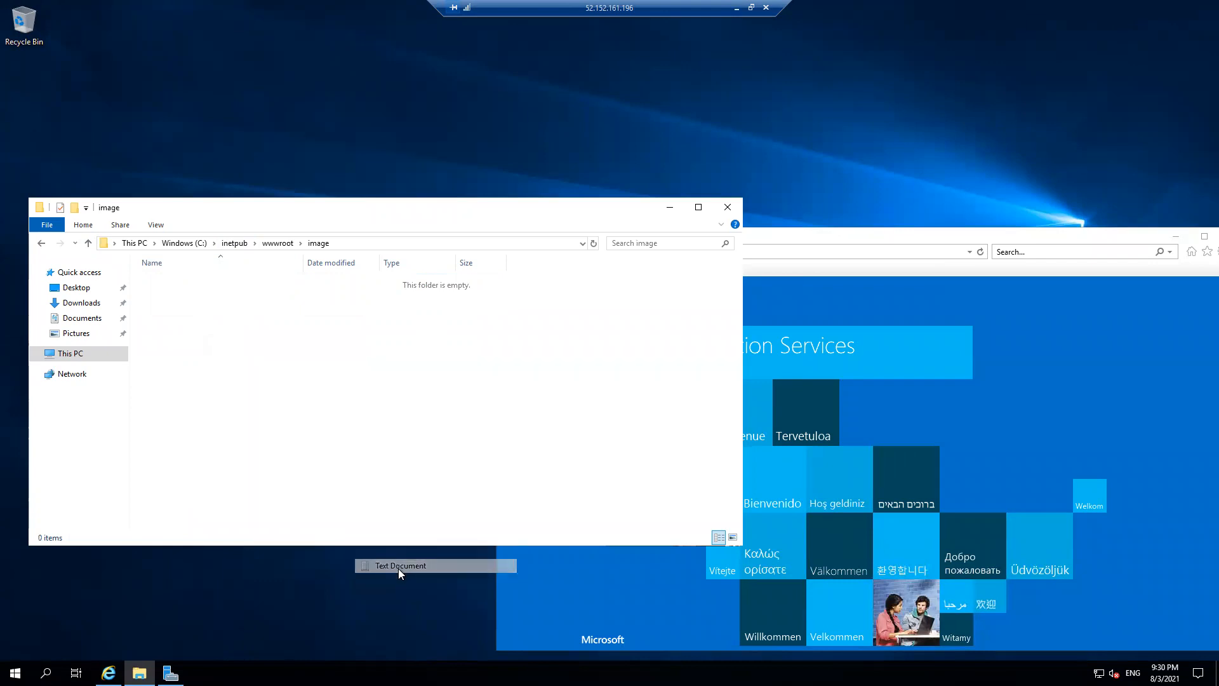
{"action": "left_click", "coordinate": [342, 428]}
{"action": "double_click", "coordinate": [166, 280]}
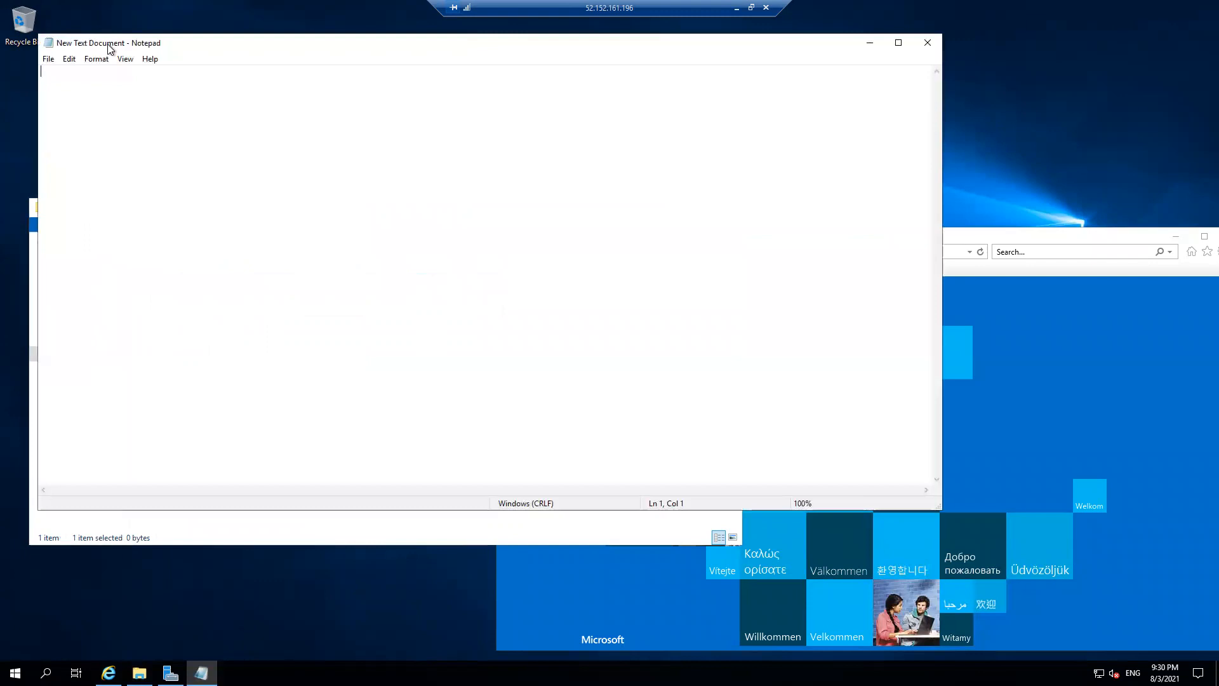
Write the heading line "<h1> THis is my Image folder <\h1>" in the blank text document
{"action": "left_click_drag", "start_coordinate": [106, 44], "coordinate": [138, 50]}
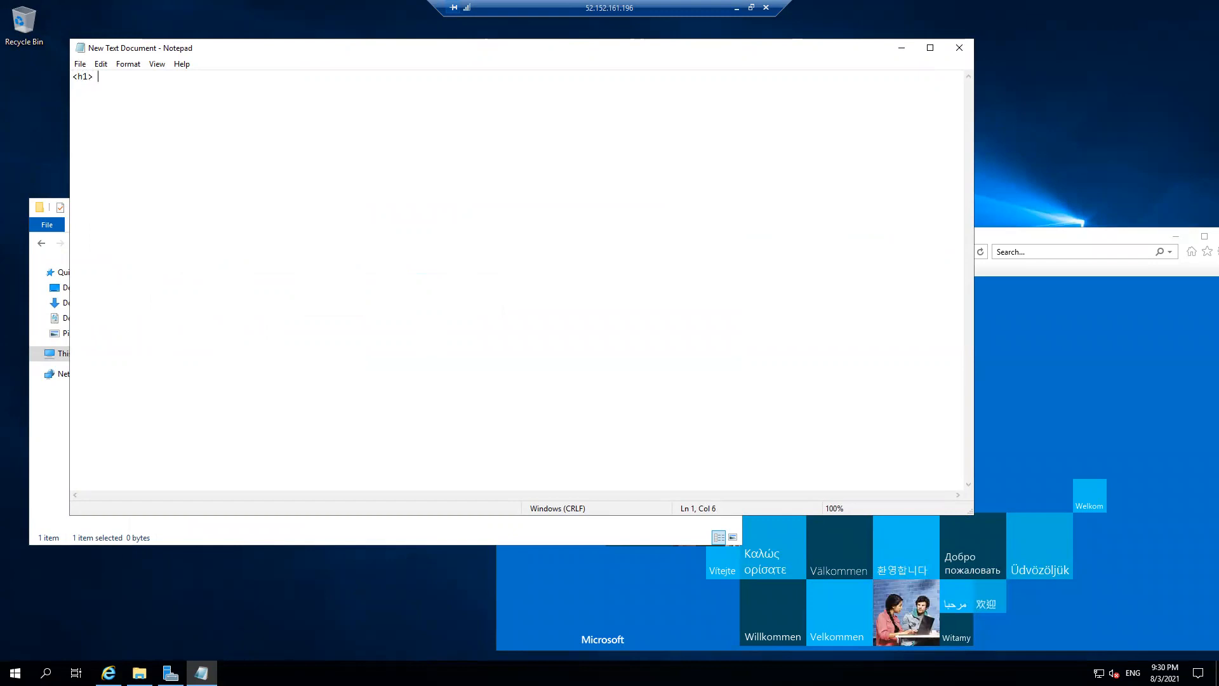
{"action": "type", "text": "Image folder"}
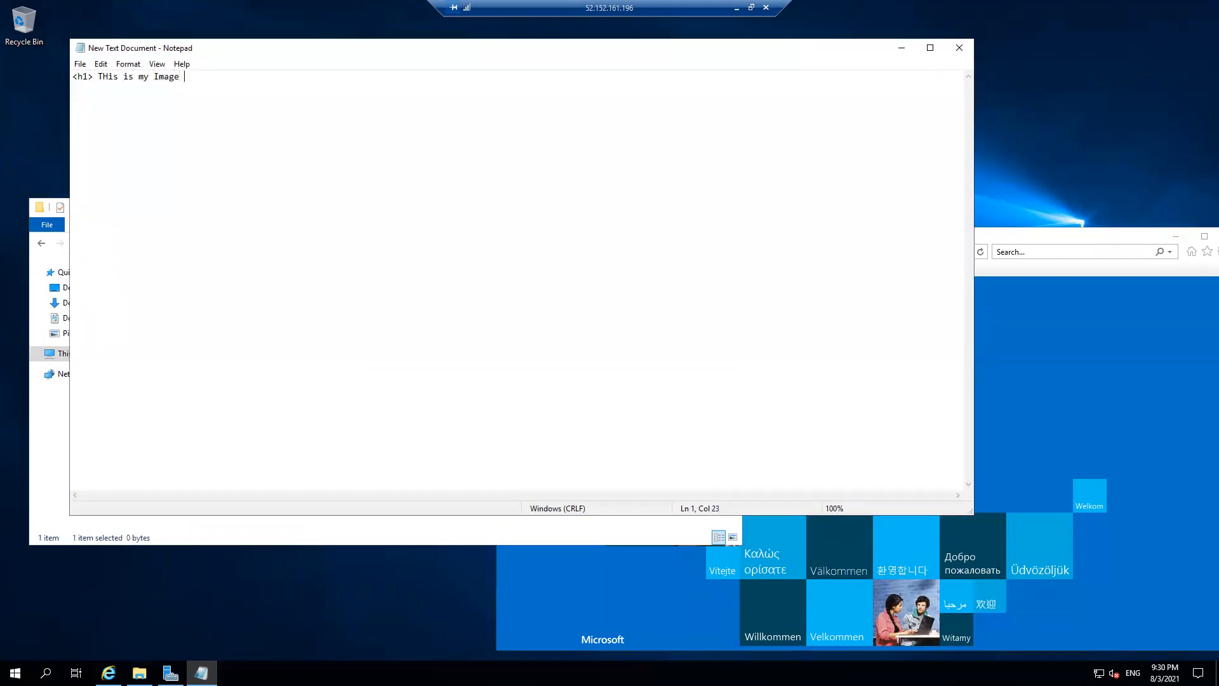
{"action": "type", "text": " <h1\\>"}
Save the document as index.html in the image folder
{"action": "left_click", "coordinate": [79, 64]}
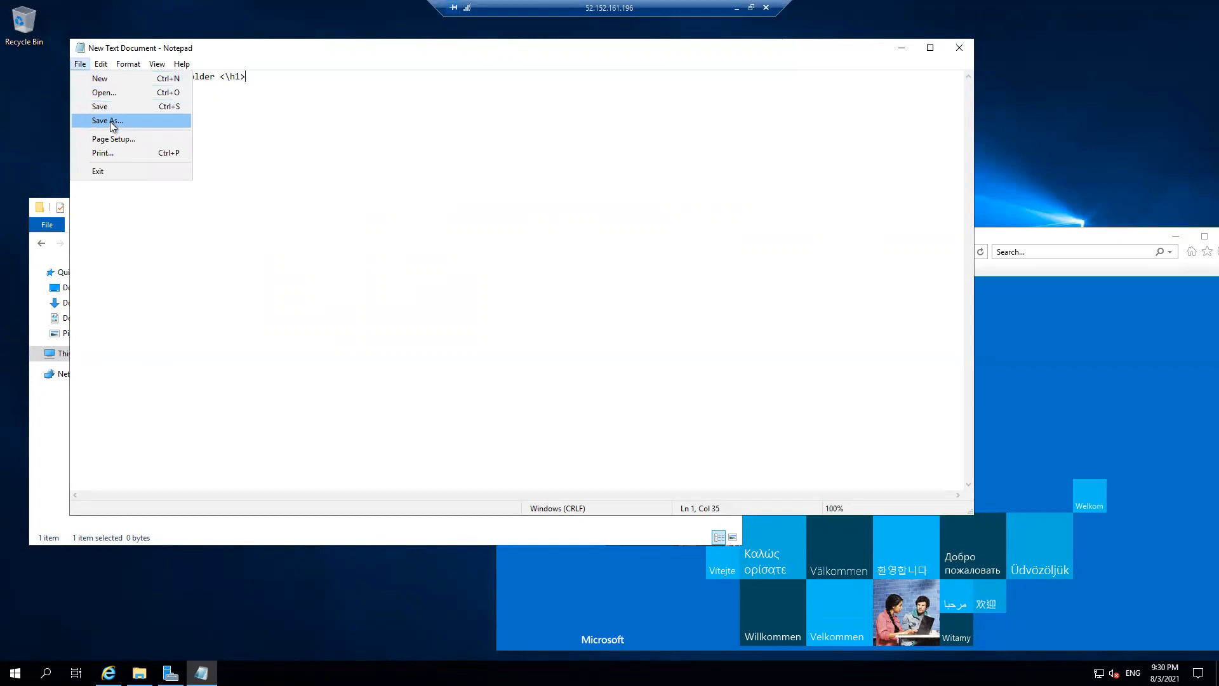
{"action": "left_click", "coordinate": [113, 127]}
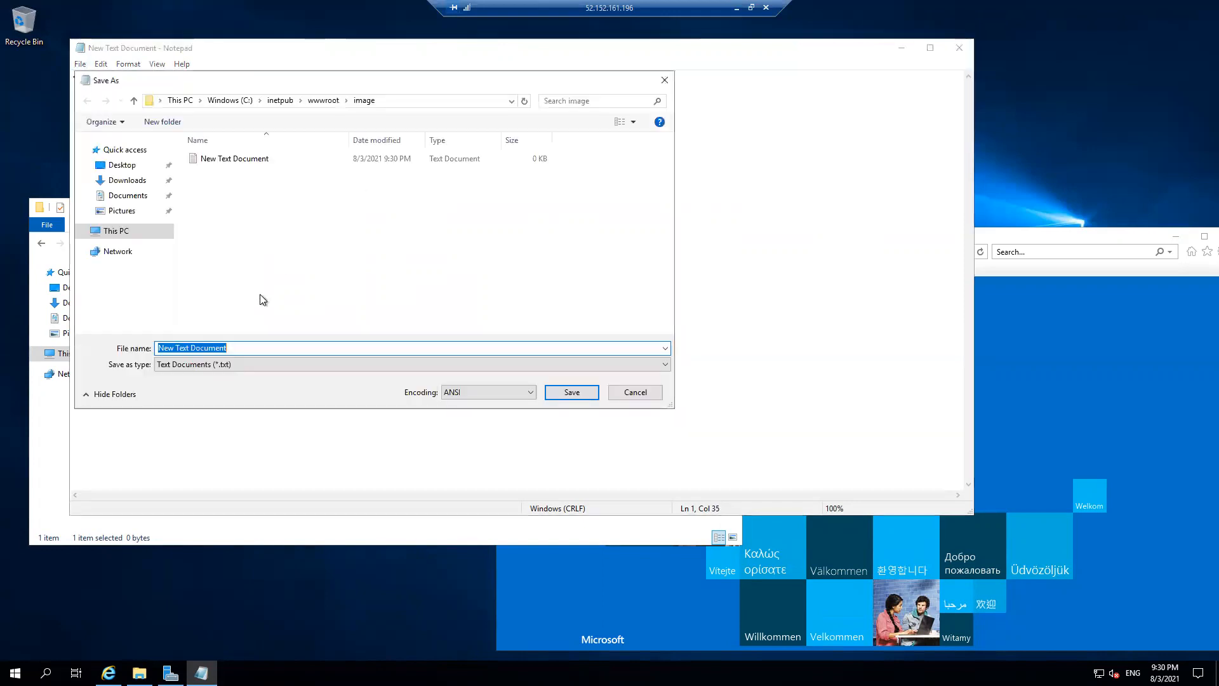
{"action": "type", "text": "index."}
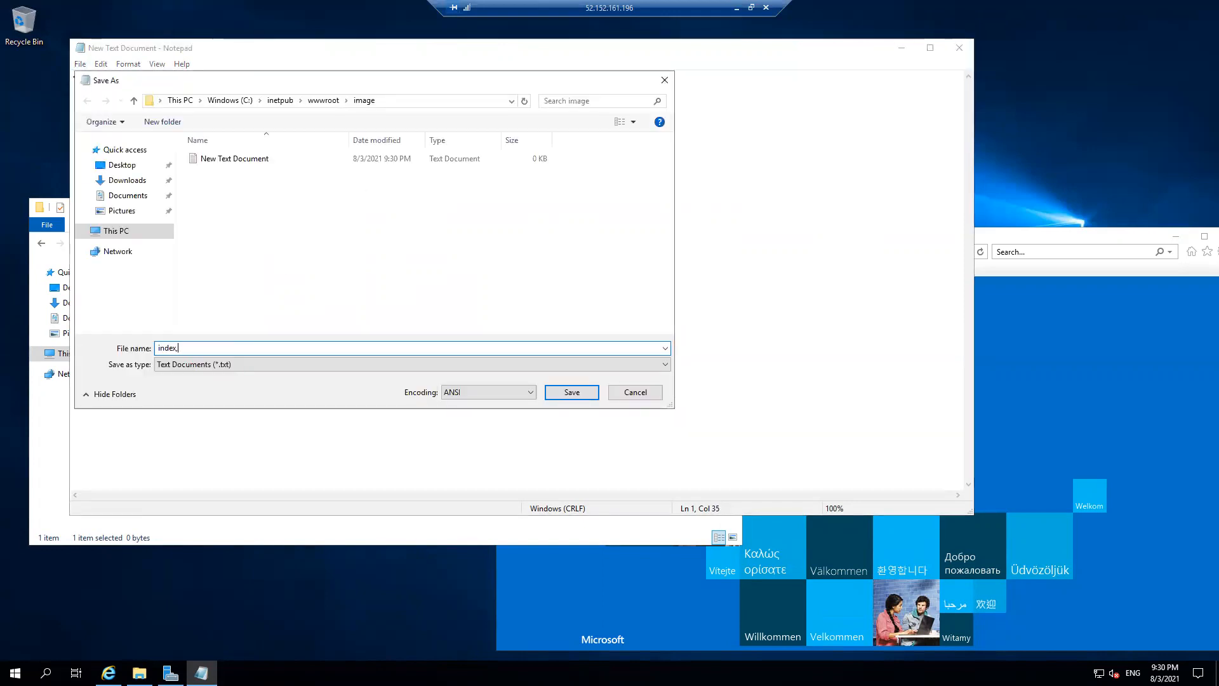
{"action": "key", "text": "BackSpace"}
{"action": "type", "text": "html"}
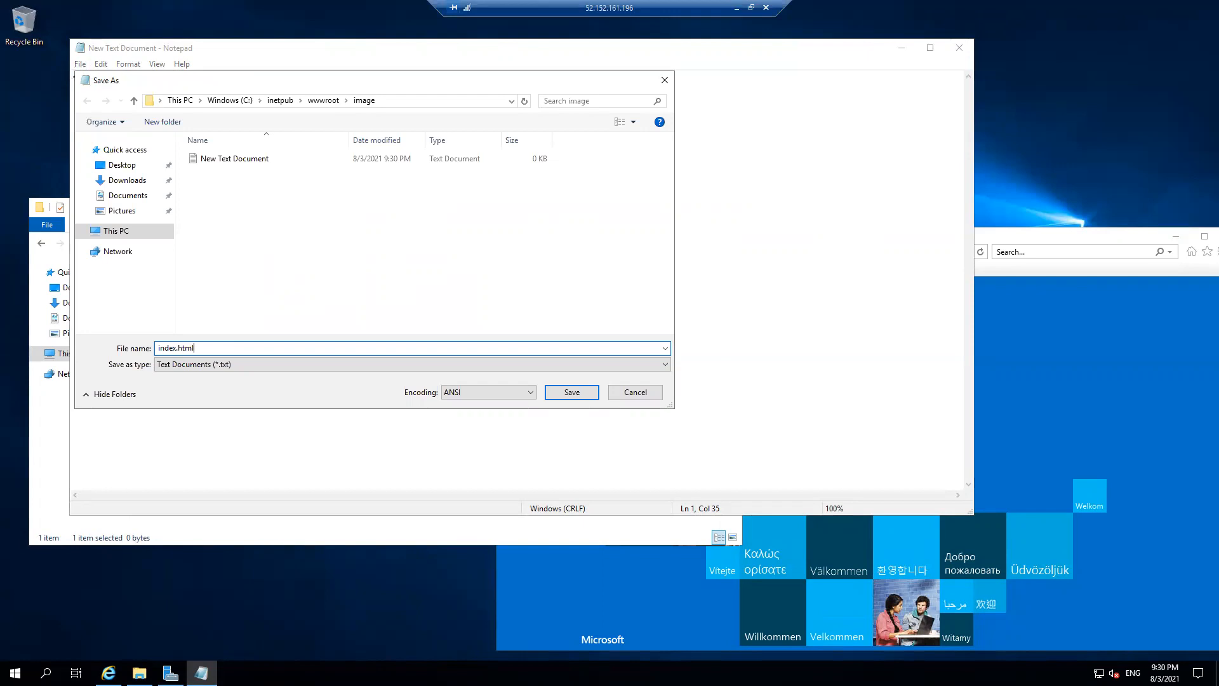
{"action": "type", "text": "\""}
{"action": "left_click", "coordinate": [571, 392]}
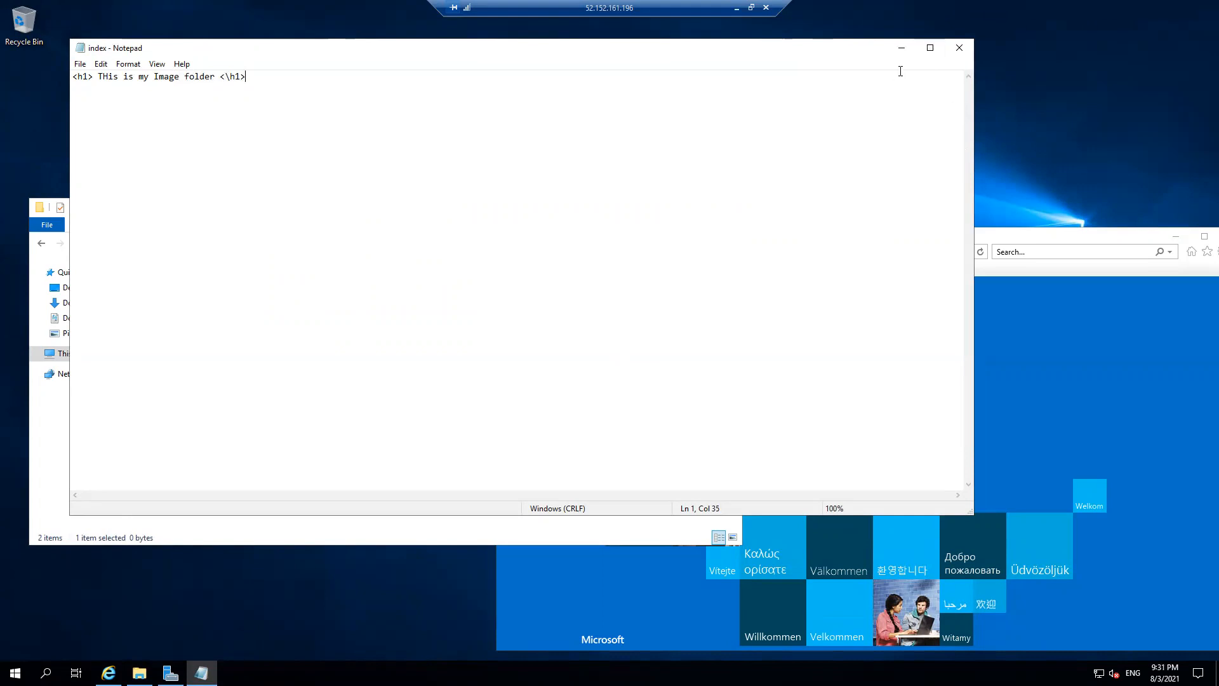
Close Notepad and delete the empty New Text Document from the image folder
{"action": "left_click", "coordinate": [951, 49]}
{"action": "right_click", "coordinate": [191, 297]}
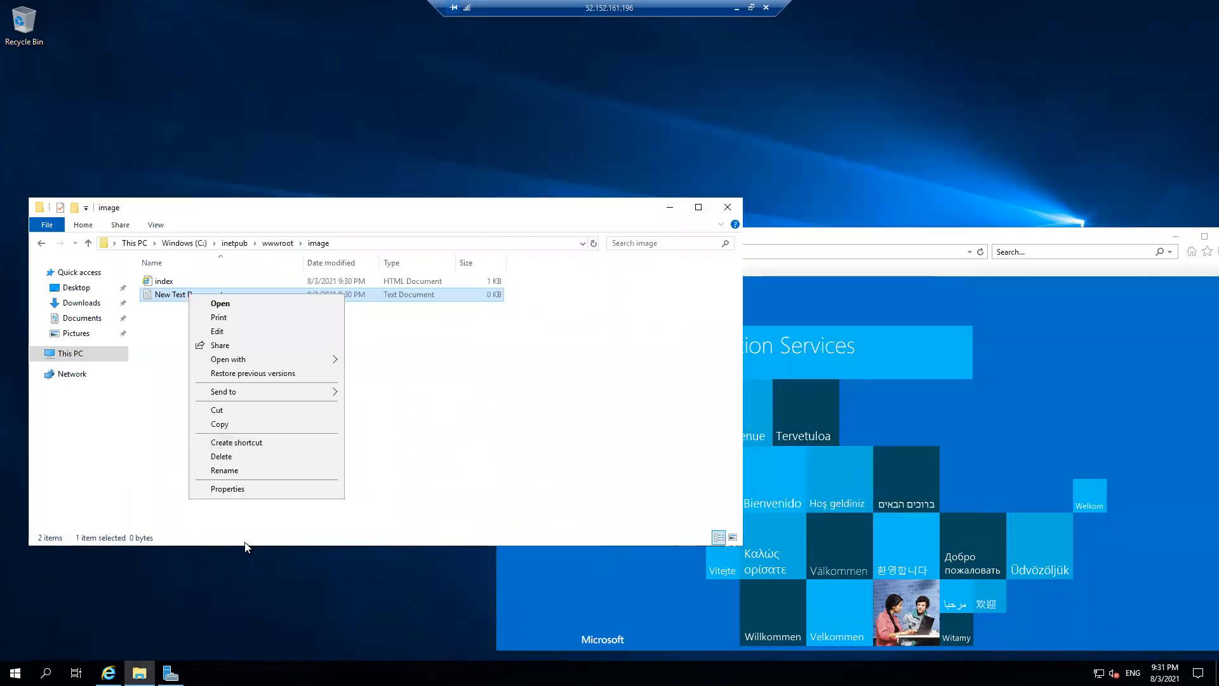
{"action": "left_click", "coordinate": [229, 452]}
{"action": "left_click", "coordinate": [873, 249]}
{"action": "left_click", "coordinate": [873, 249]}
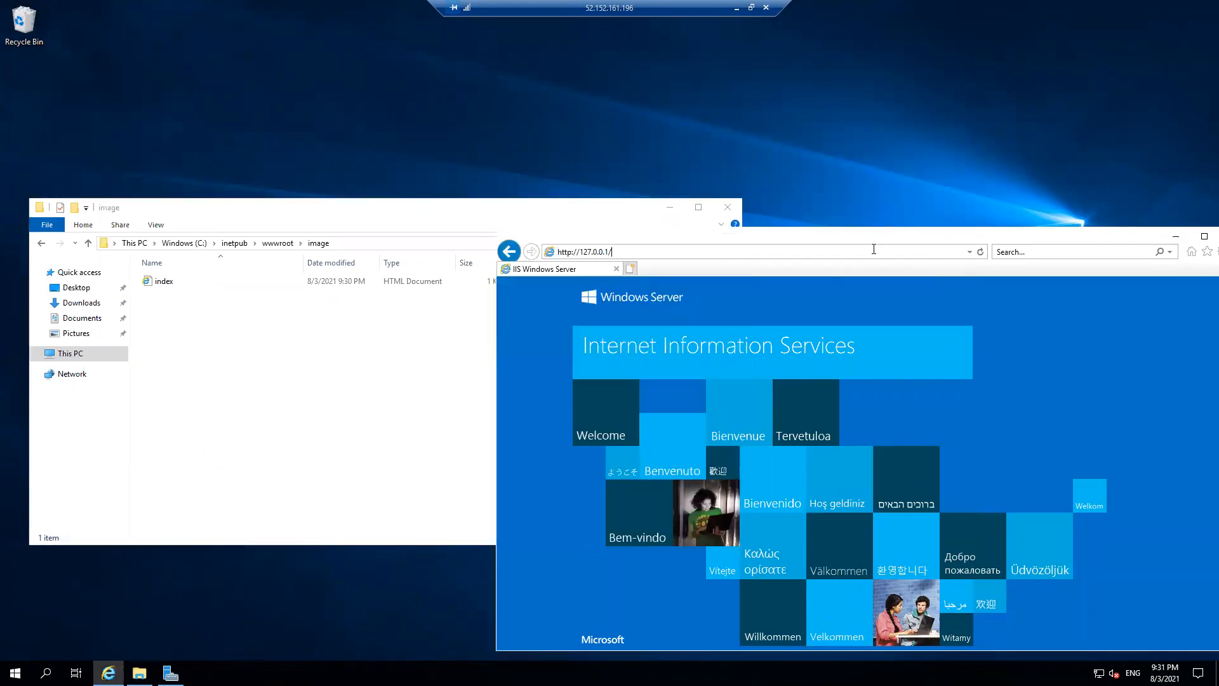
{"action": "type", "text": "in"}
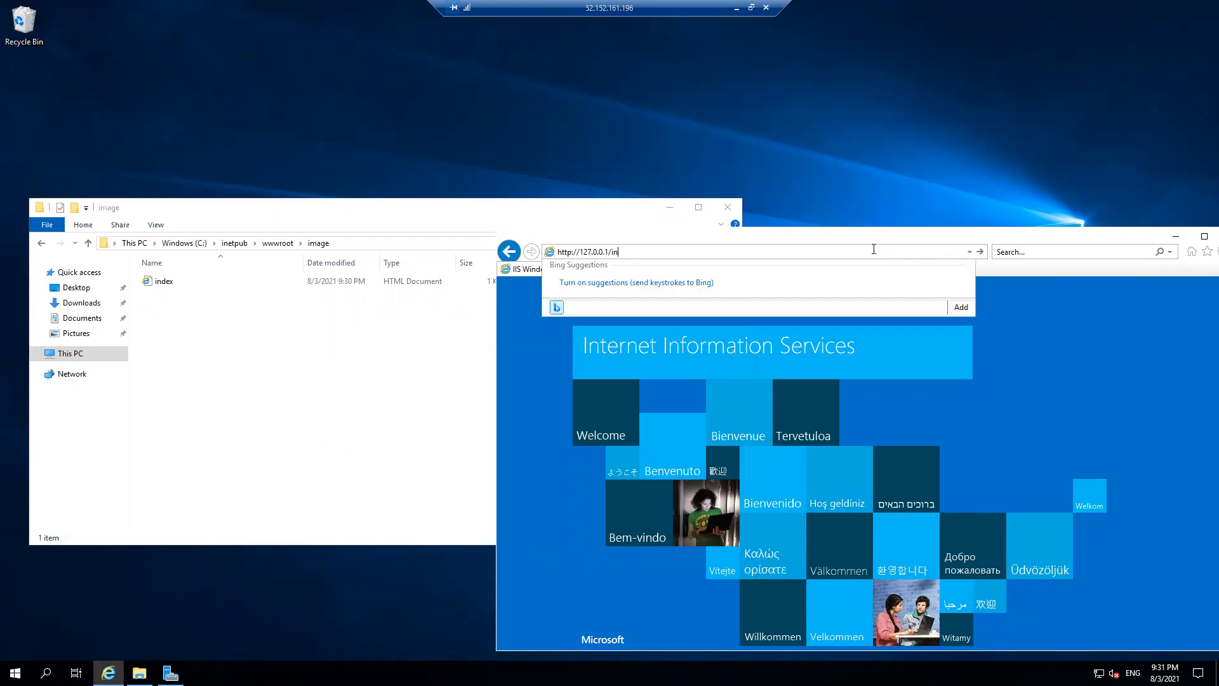
{"action": "key", "text": "BackSpace"}
{"action": "type", "text": "mage/index.html"}
{"action": "key", "text": "Return"}
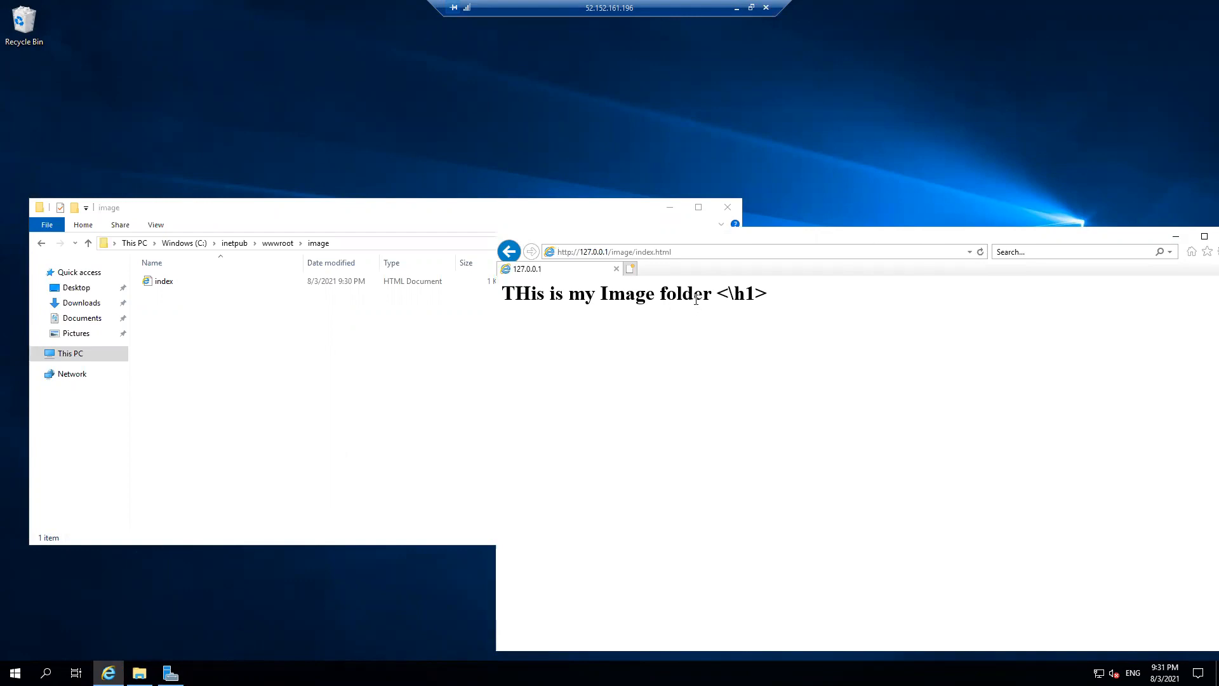
Open the image folder's index.html in a new Notepad window
{"action": "right_click", "coordinate": [167, 282]}
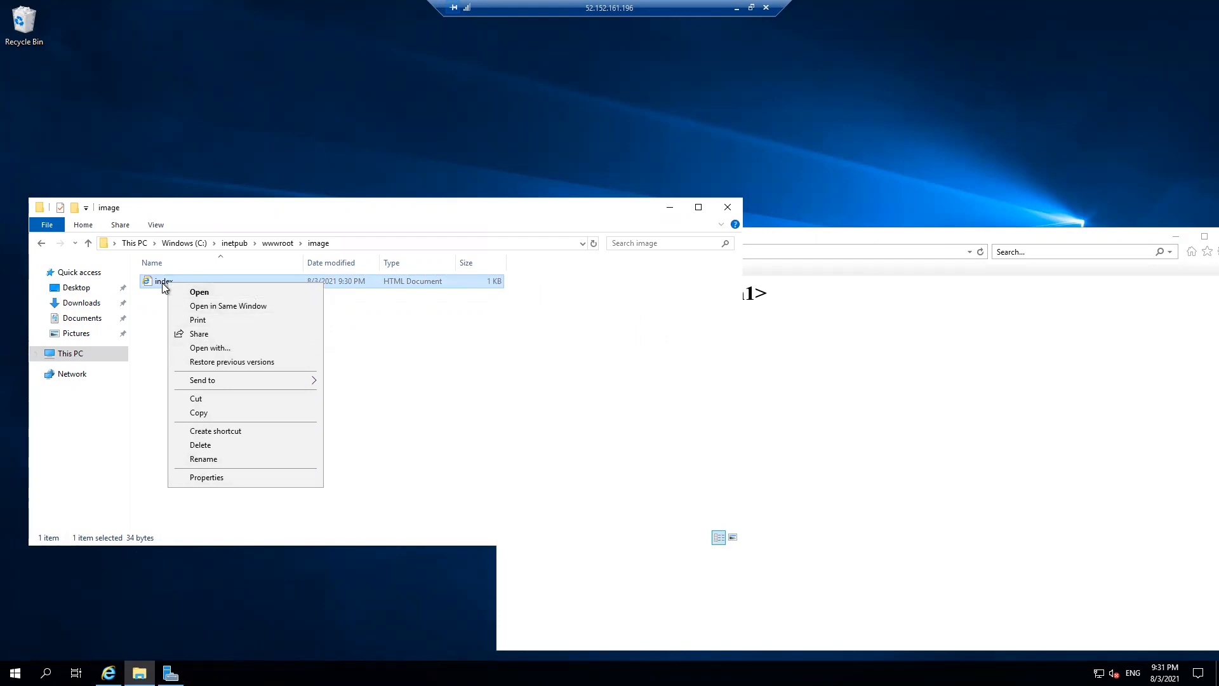
{"action": "left_click", "coordinate": [16, 673]}
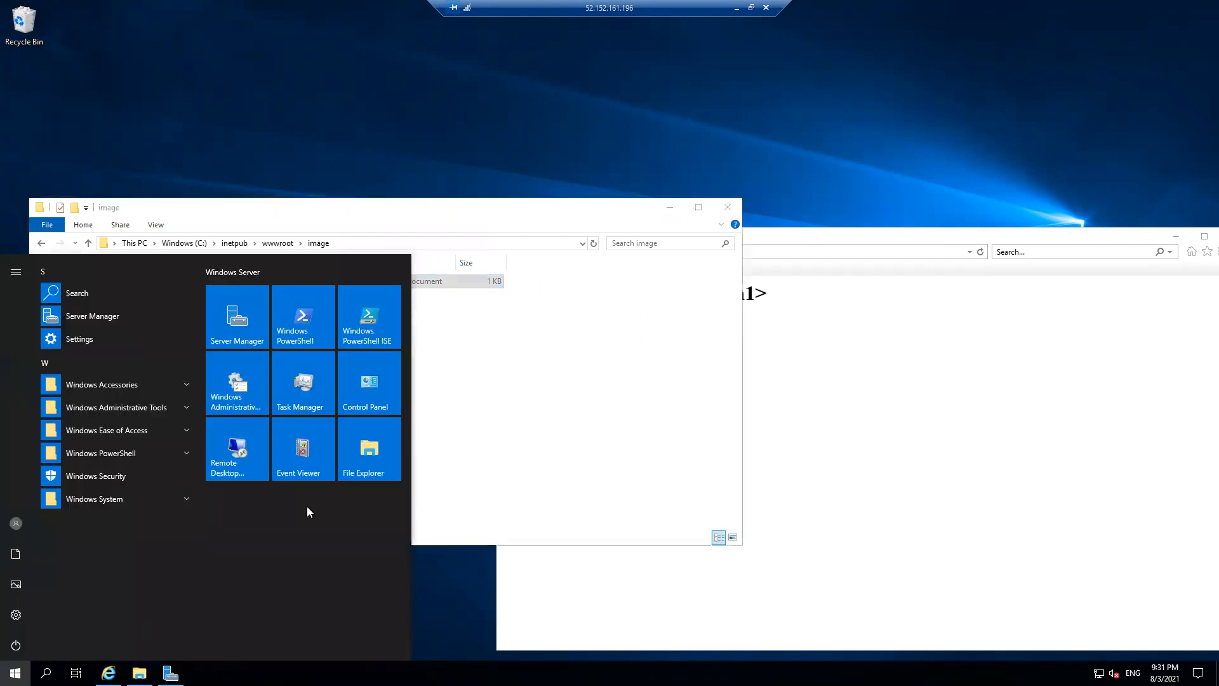
{"action": "type", "text": "n"}
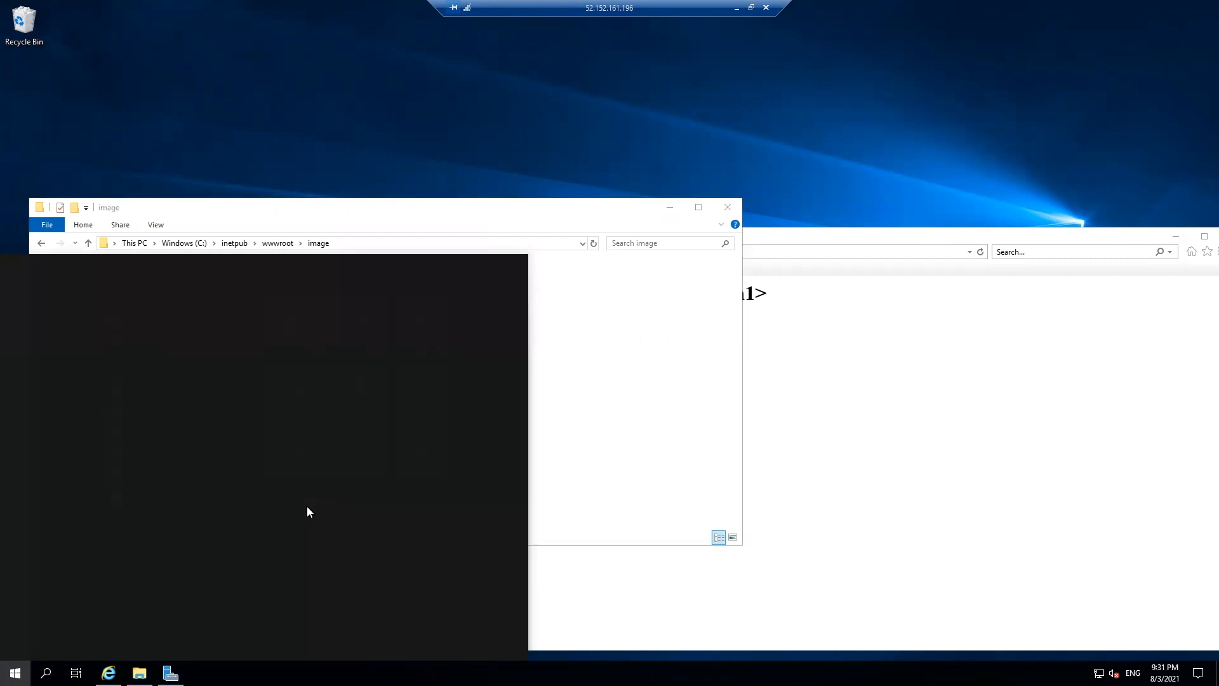
{"action": "type", "text": "ote"}
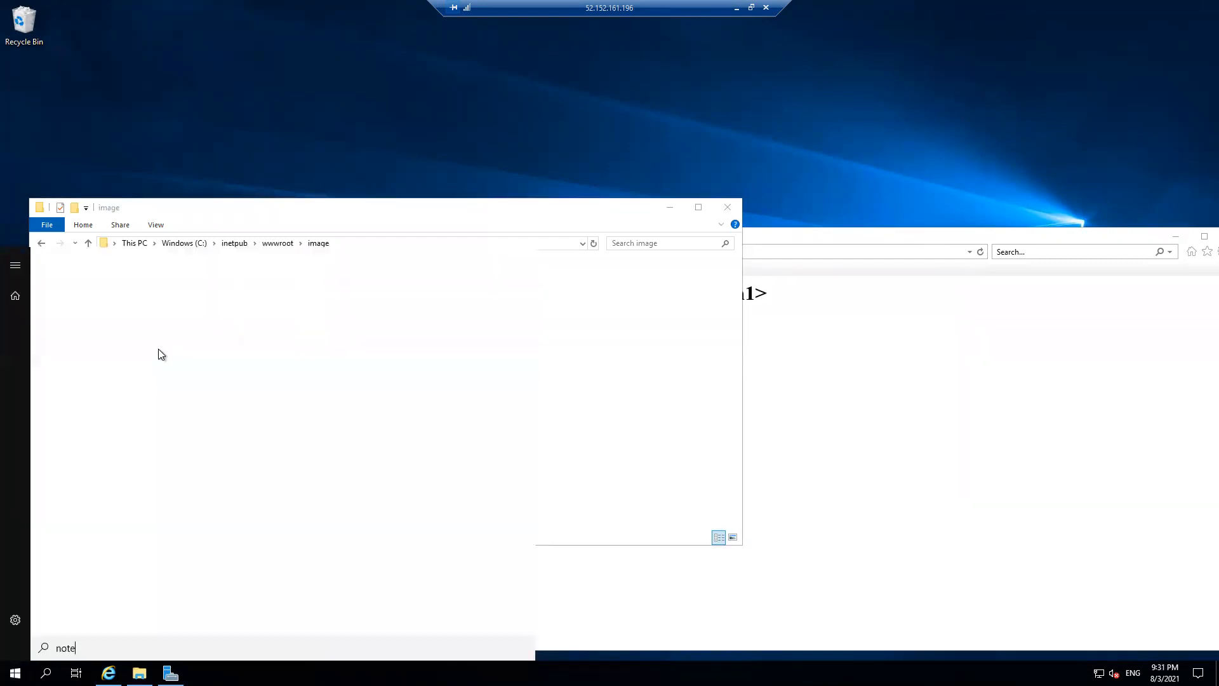
{"action": "left_click", "coordinate": [144, 332]}
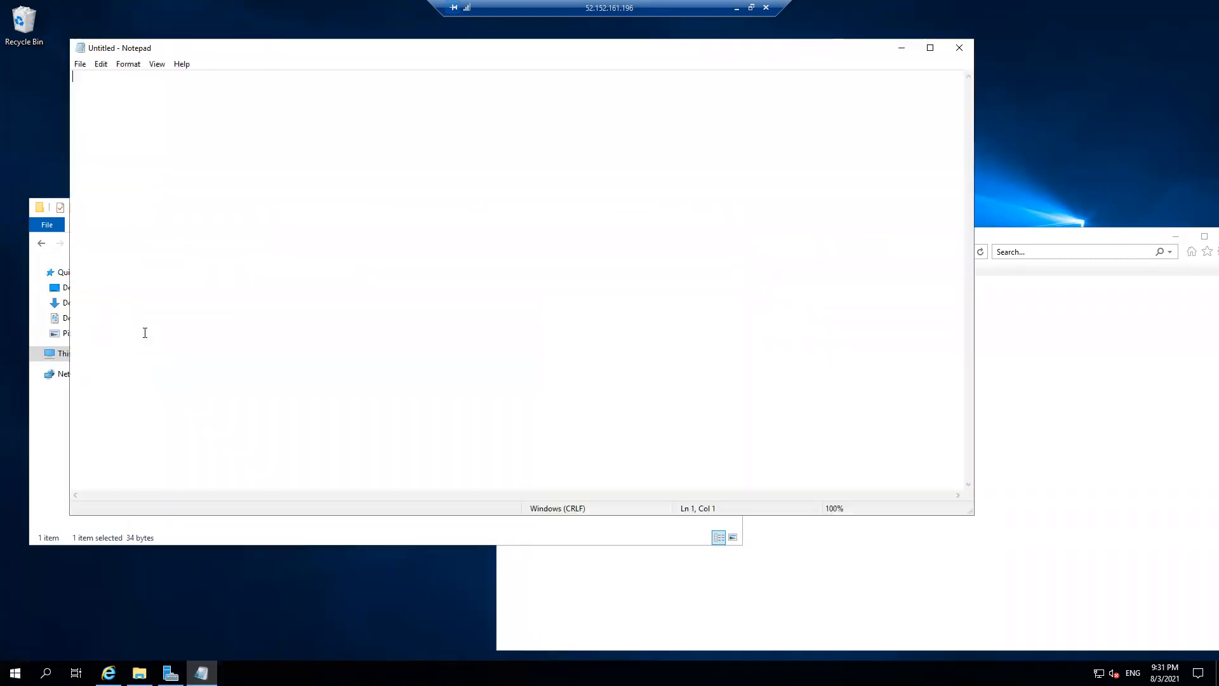
{"action": "left_click_drag", "start_coordinate": [215, 53], "coordinate": [490, 315]}
{"action": "left_click_drag", "start_coordinate": [215, 281], "coordinate": [619, 508]}
Correct the heading text in index.html to "This is my Image folder", save it, and reload the test page in Internet Explorer
{"action": "left_click", "coordinate": [388, 348]}
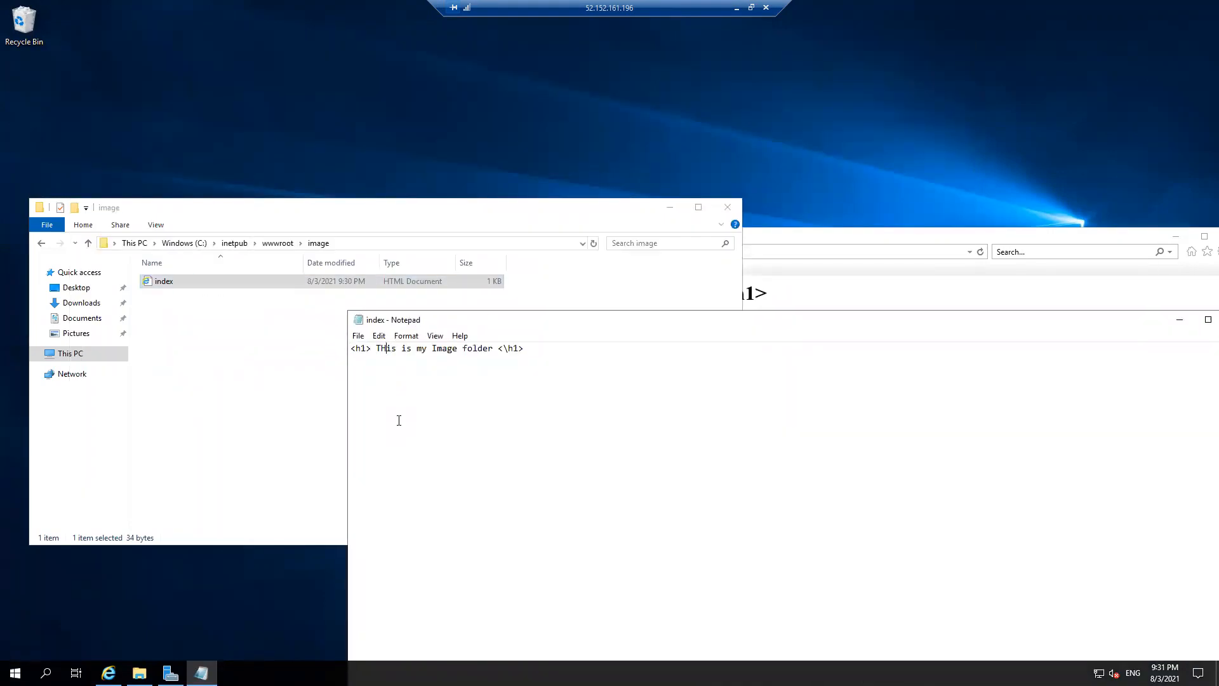
{"action": "key", "text": "BackSpace"}
{"action": "type", "text": "h"}
{"action": "left_click", "coordinate": [1000, 278]}
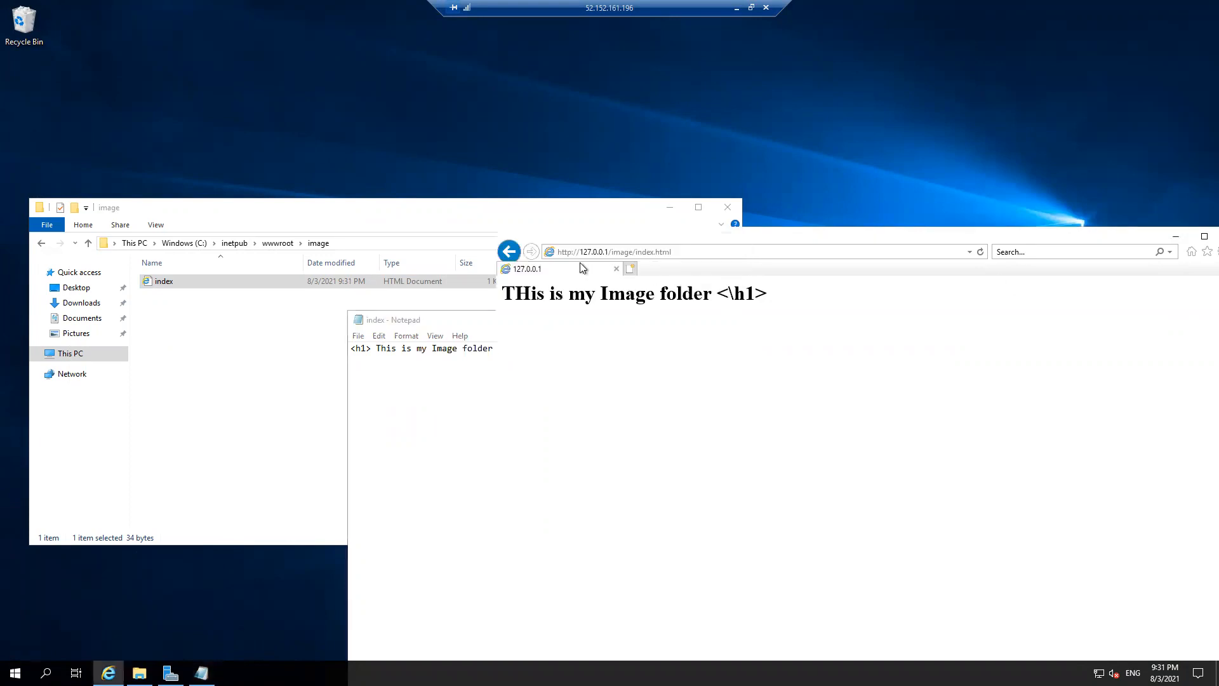
{"action": "left_click", "coordinate": [979, 253]}
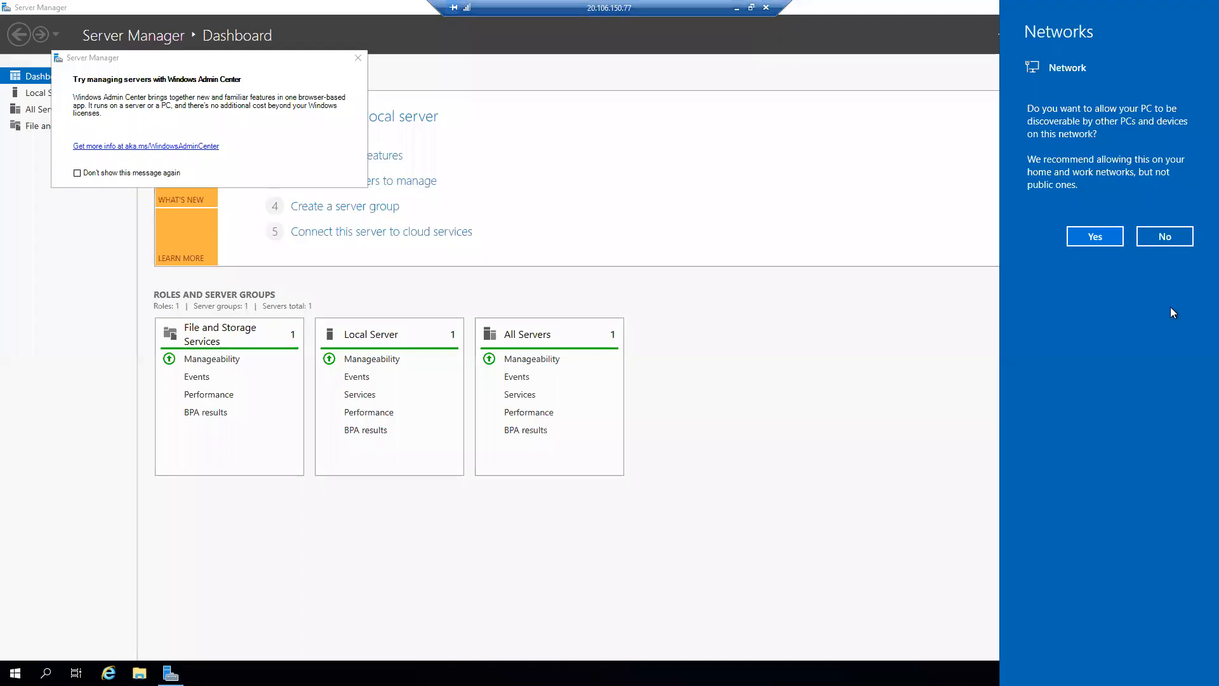
On VM2-Video-EastUS, decline network discovery and turn off IE Enhanced Security Configuration for administrators and users
{"action": "left_click", "coordinate": [1171, 239]}
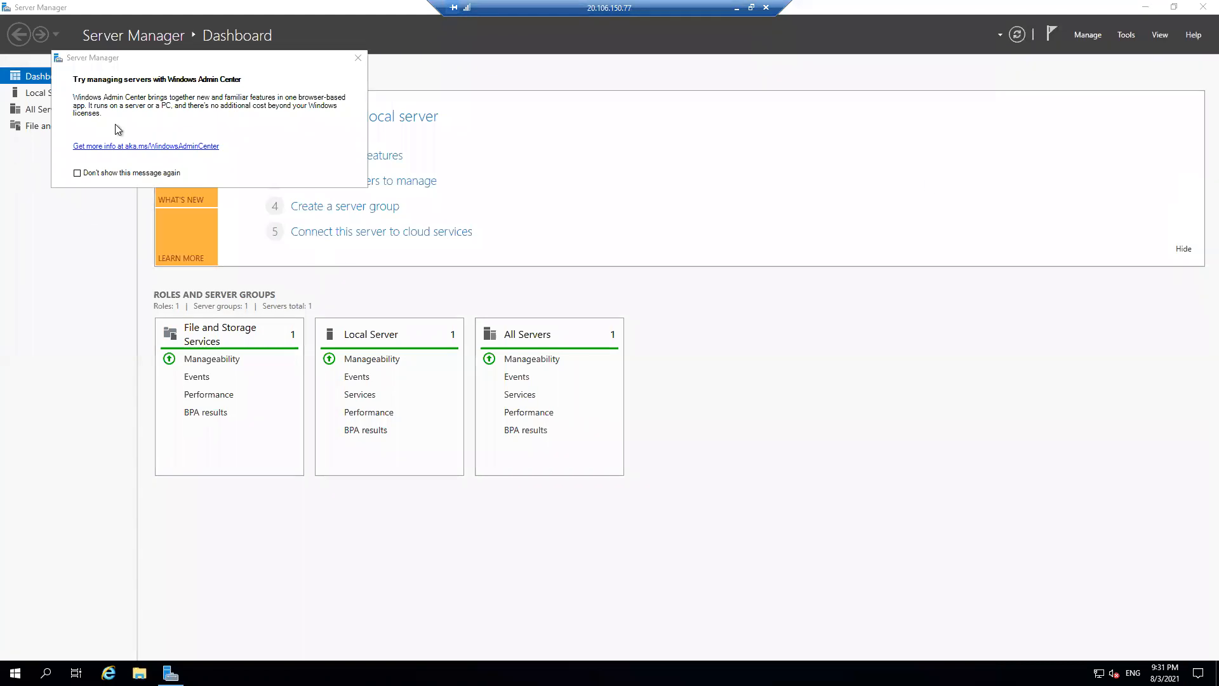
{"action": "left_click", "coordinate": [363, 61]}
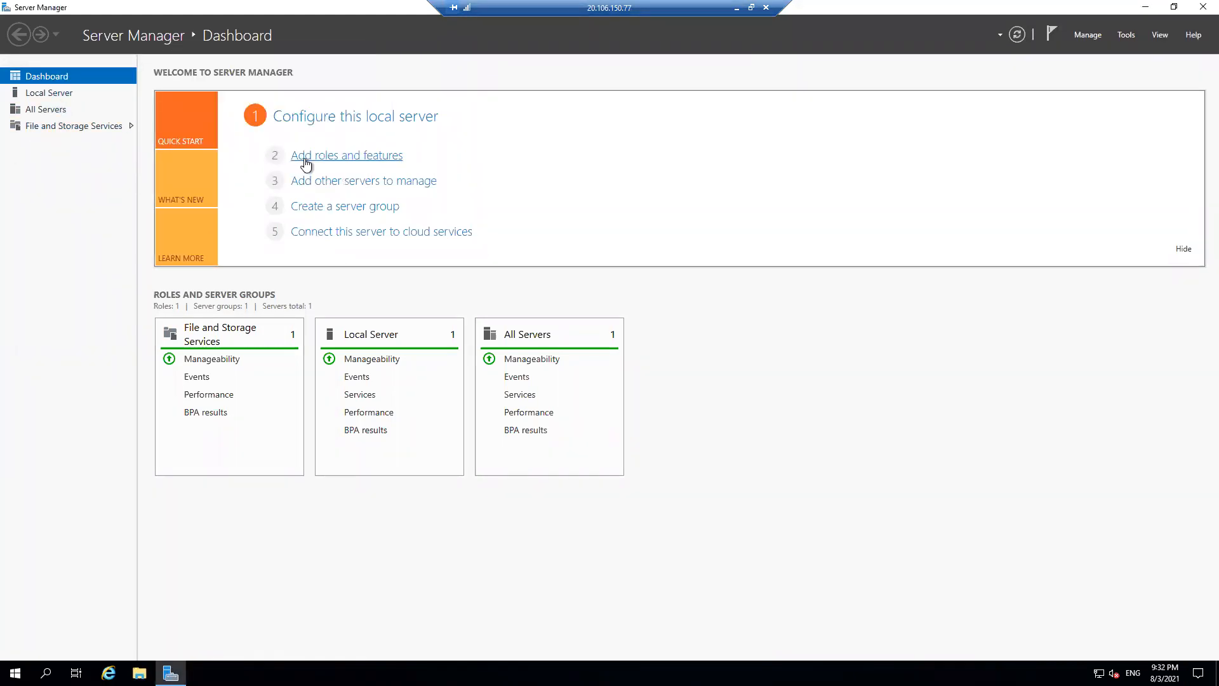
{"action": "left_click", "coordinate": [54, 93]}
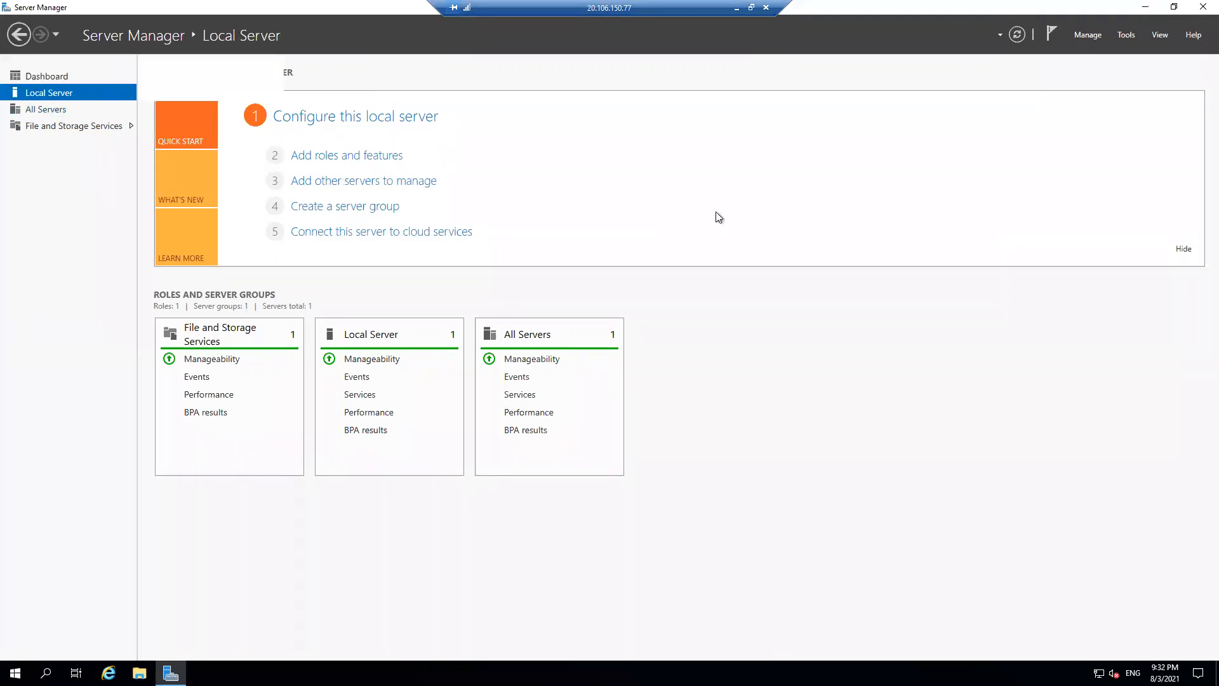
{"action": "left_click", "coordinate": [819, 186]}
{"action": "left_click", "coordinate": [535, 320]}
{"action": "left_click", "coordinate": [538, 394]}
{"action": "left_click", "coordinate": [656, 457]}
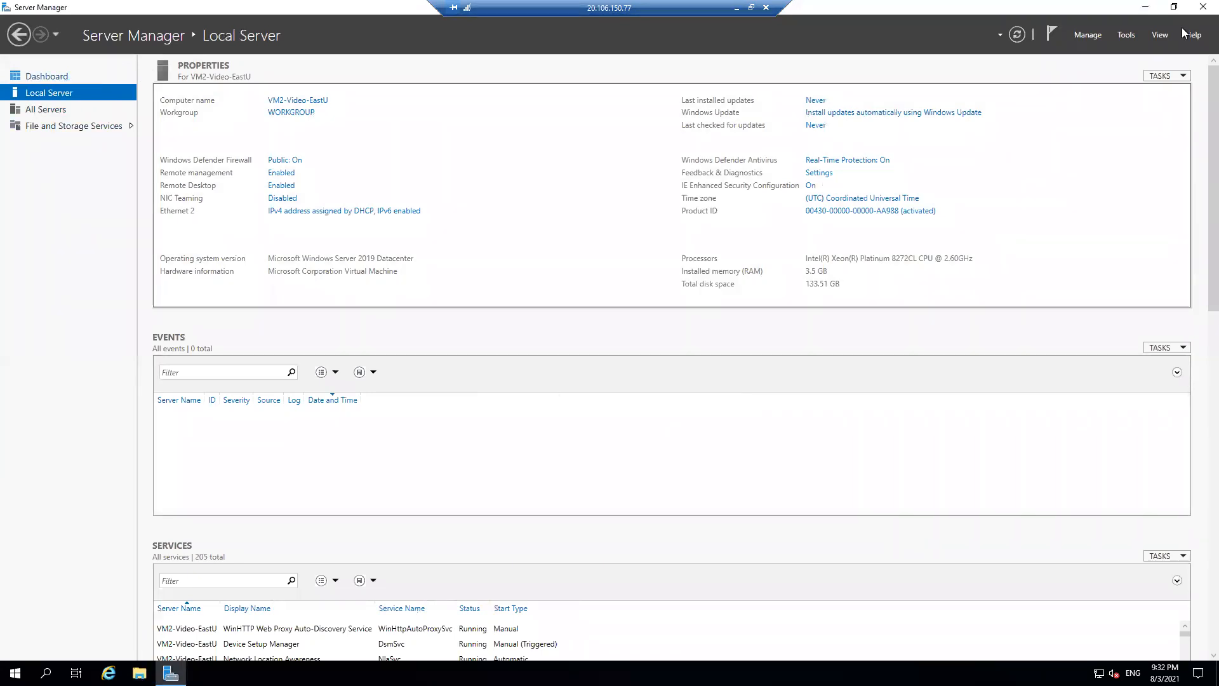
Close and restart Server Manager, then dismiss its Windows Admin Center notice
{"action": "left_click", "coordinate": [1203, 7]}
{"action": "left_click", "coordinate": [16, 672]}
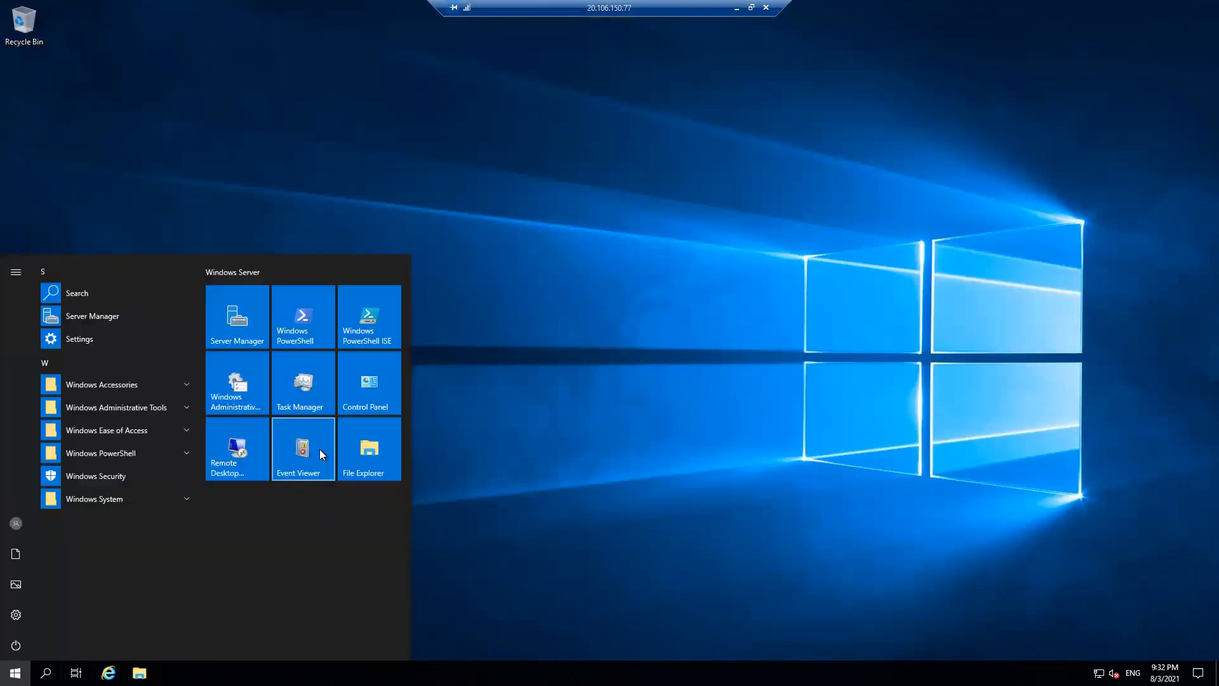
{"action": "left_click", "coordinate": [250, 325]}
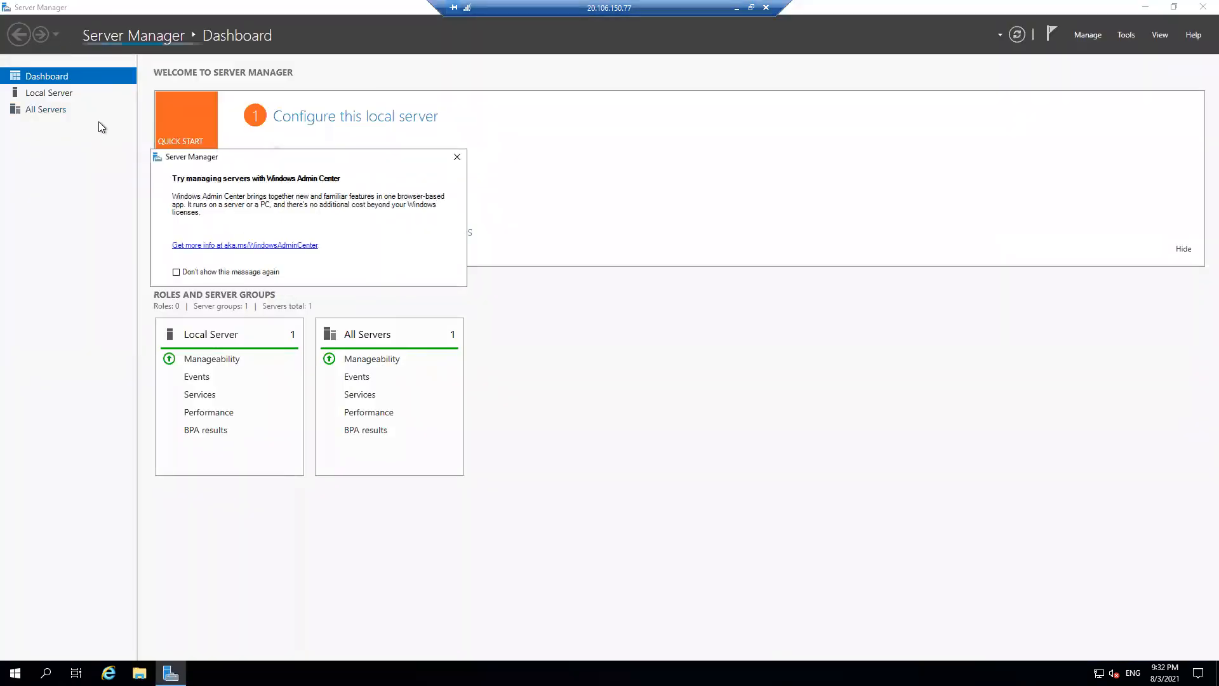
{"action": "left_click", "coordinate": [457, 157]}
Start Add Roles and Features as a role-based installation on VM2-Video-EastU and select the Web Server (IIS) role with its required features
{"action": "left_click", "coordinate": [348, 157]}
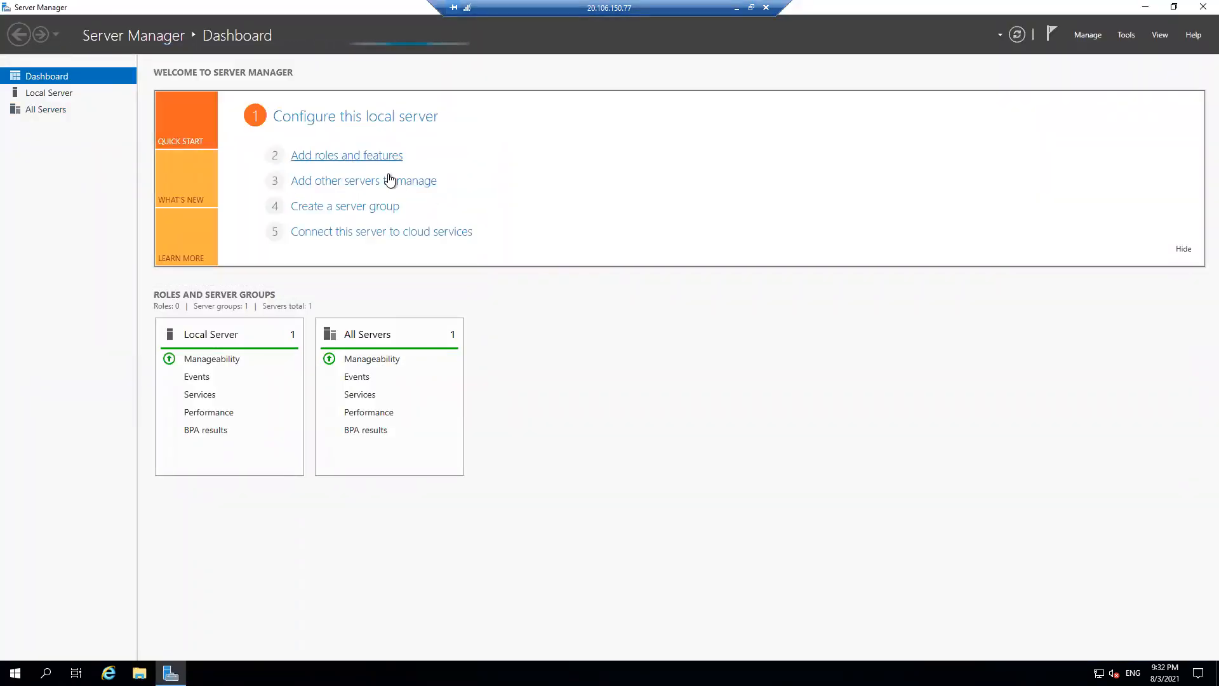
{"action": "left_click", "coordinate": [361, 359]}
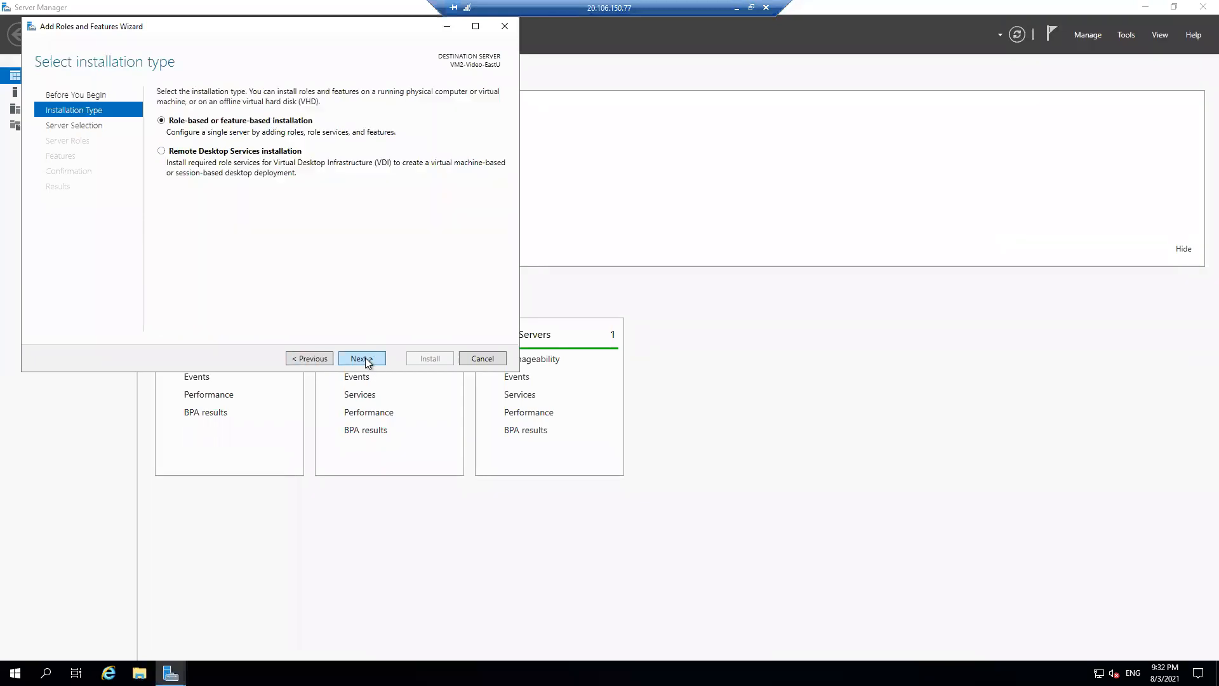
{"action": "left_click", "coordinate": [362, 359]}
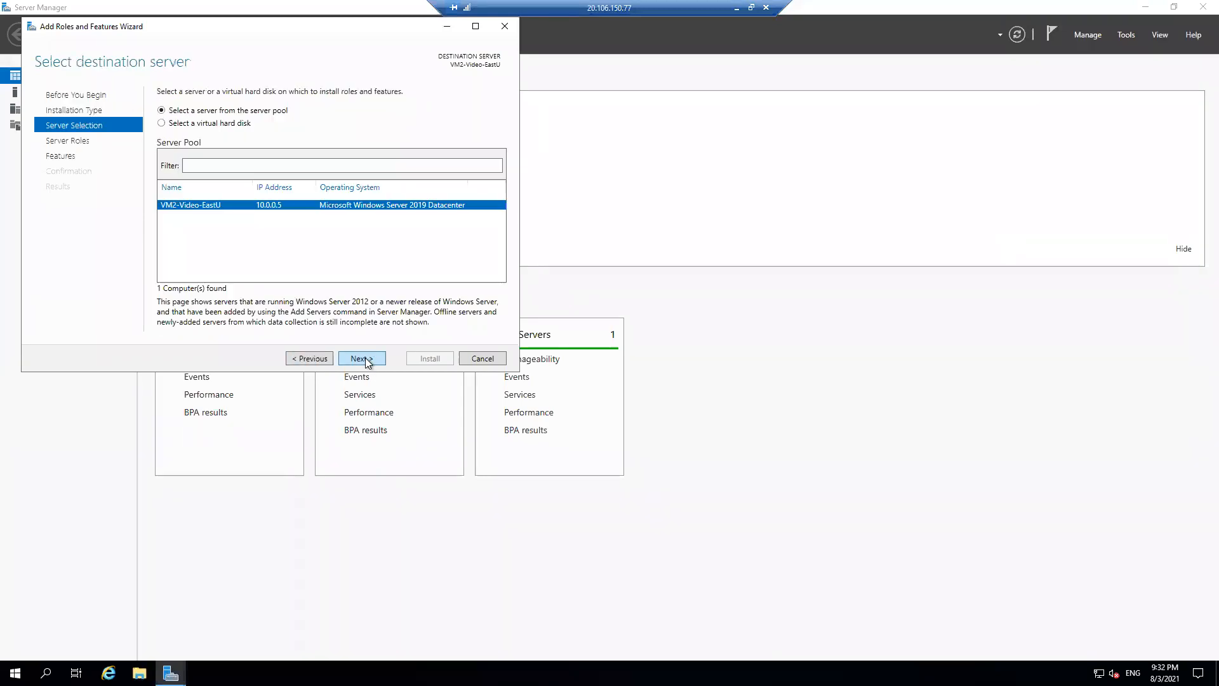
{"action": "left_click", "coordinate": [362, 359]}
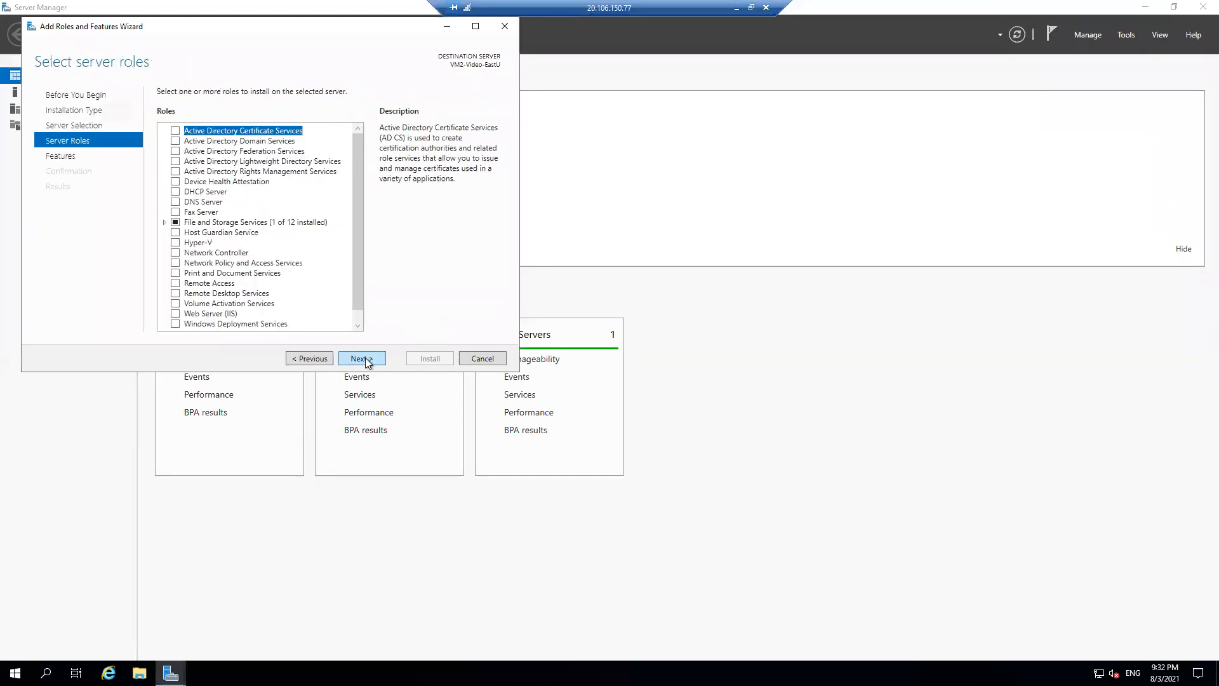
{"action": "left_click", "coordinate": [177, 314]}
{"action": "left_click", "coordinate": [301, 305]}
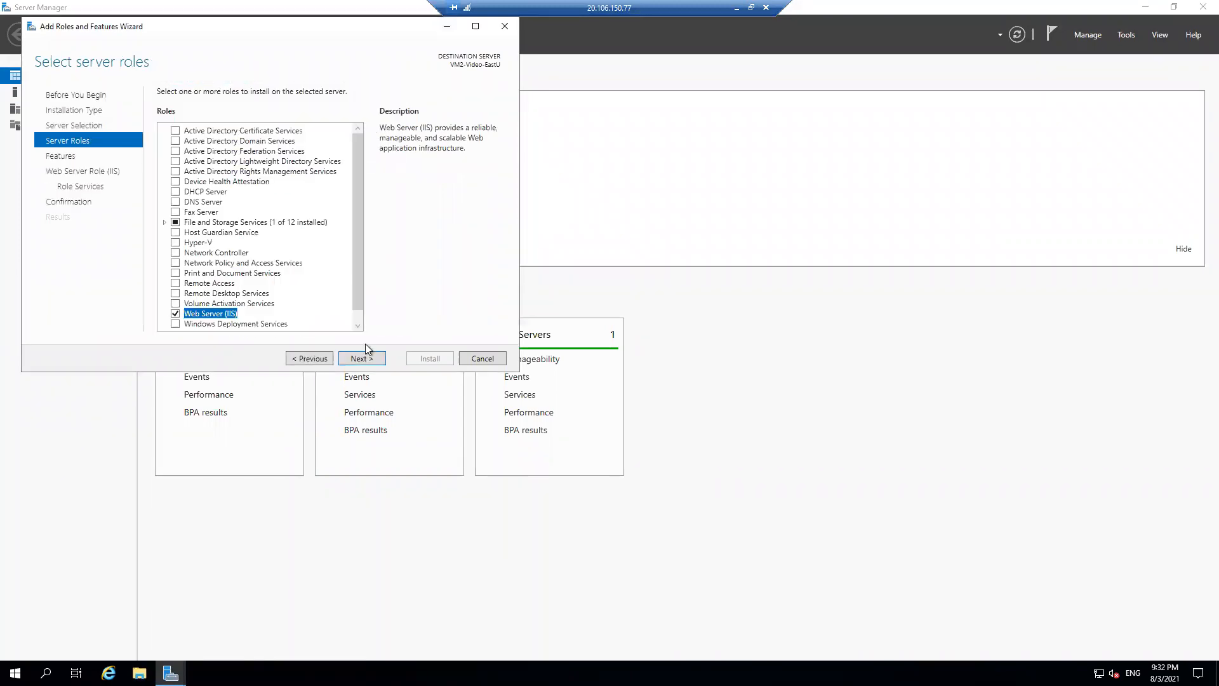
Accept the default features and IIS role services and start the installation
{"action": "left_click", "coordinate": [367, 359]}
{"action": "left_click", "coordinate": [367, 360]}
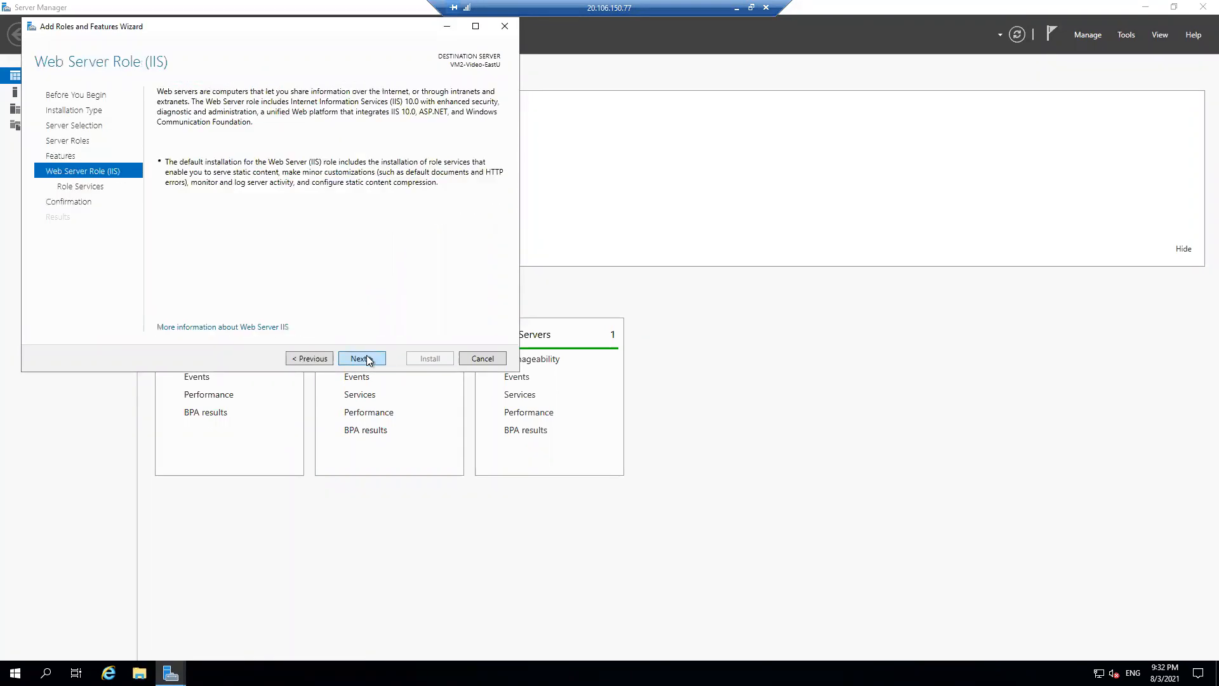
{"action": "left_click", "coordinate": [367, 359]}
{"action": "left_click", "coordinate": [368, 359]}
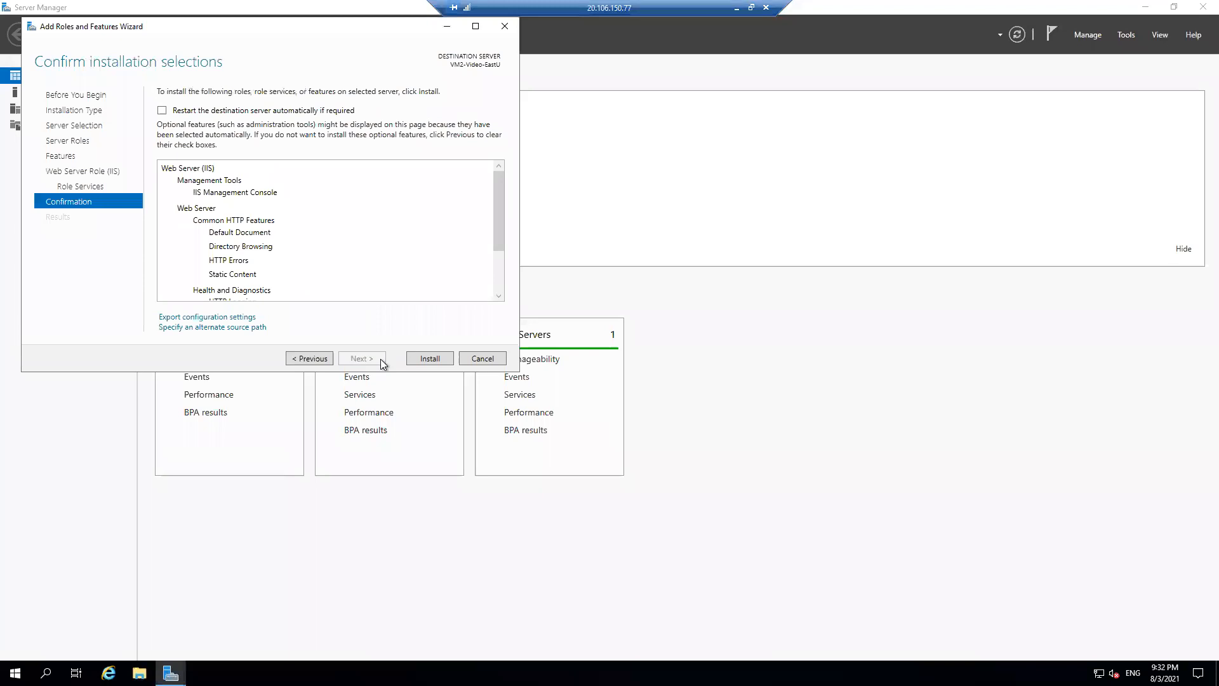
{"action": "left_click", "coordinate": [436, 360]}
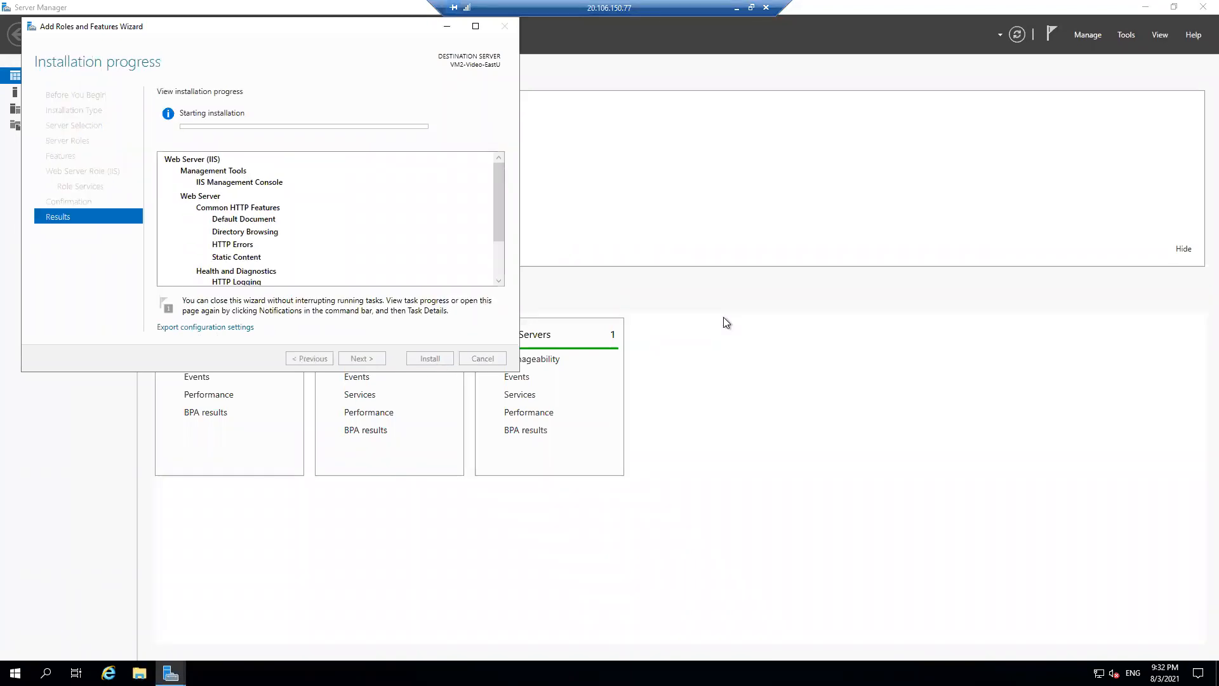
Switch to the Azure portal in Chrome, copy VM1-Image-EastUS's public IP address, and browse to 52.152.161.196 in a new tab
{"action": "left_click", "coordinate": [737, 8]}
{"action": "left_click", "coordinate": [233, 235]}
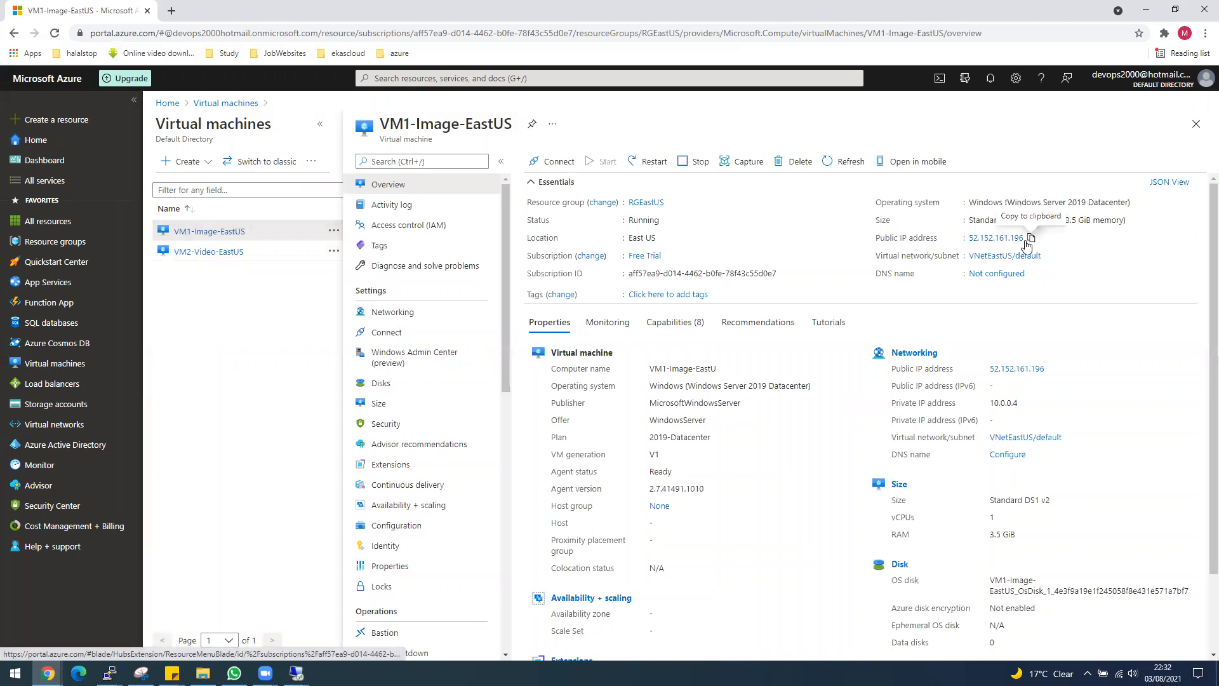
{"action": "left_click", "coordinate": [171, 11]}
{"action": "right_click", "coordinate": [177, 35]}
{"action": "left_click", "coordinate": [231, 115]}
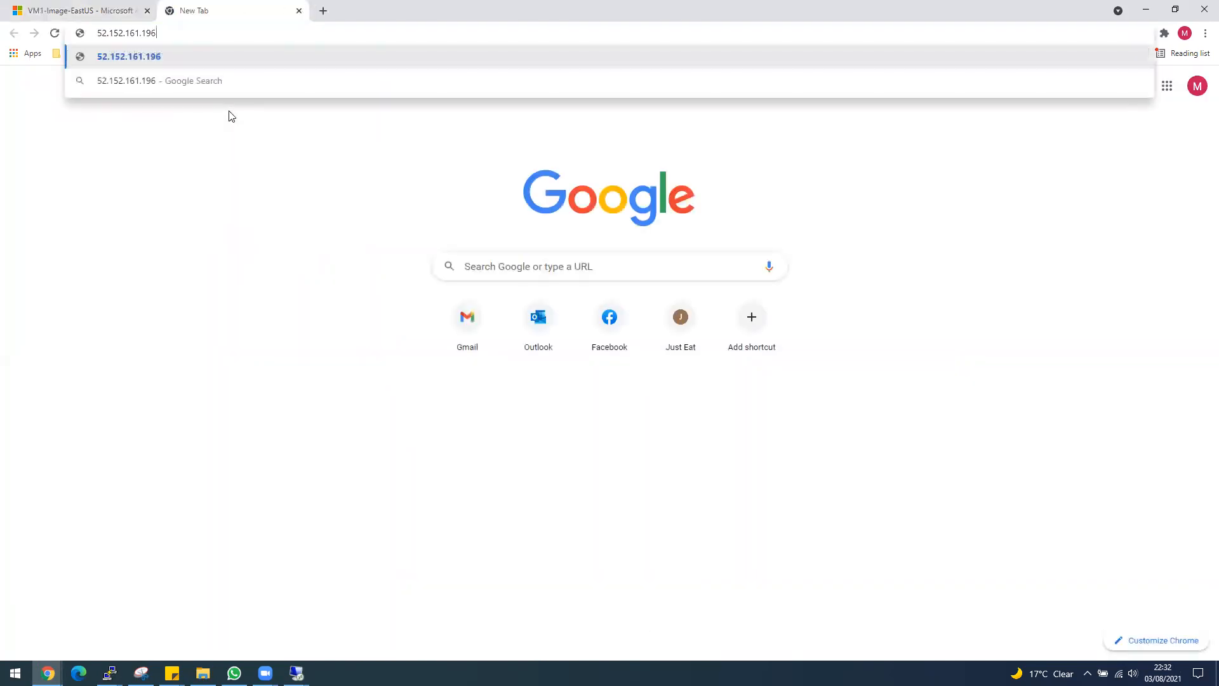
{"action": "key", "text": "Return"}
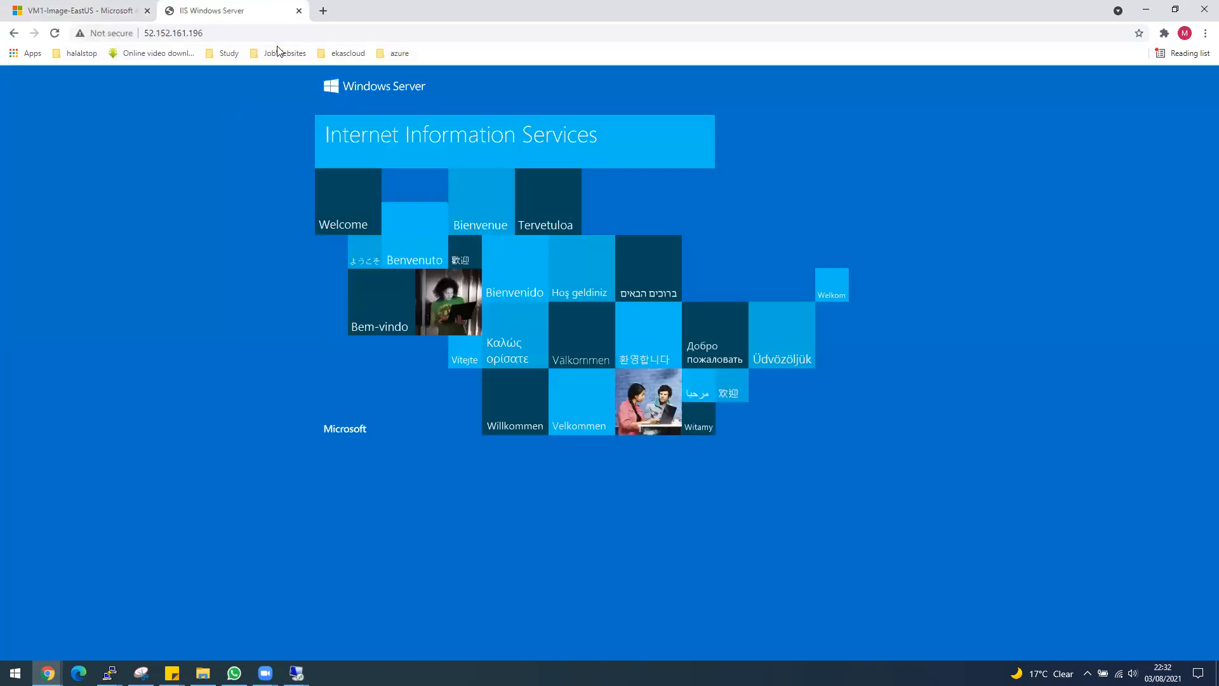
Browse to 52.152.161.196/image/index.html to test VM1's image page from outside
{"action": "left_click", "coordinate": [274, 32]}
{"action": "left_click", "coordinate": [275, 32]}
{"action": "left_click", "coordinate": [274, 32]}
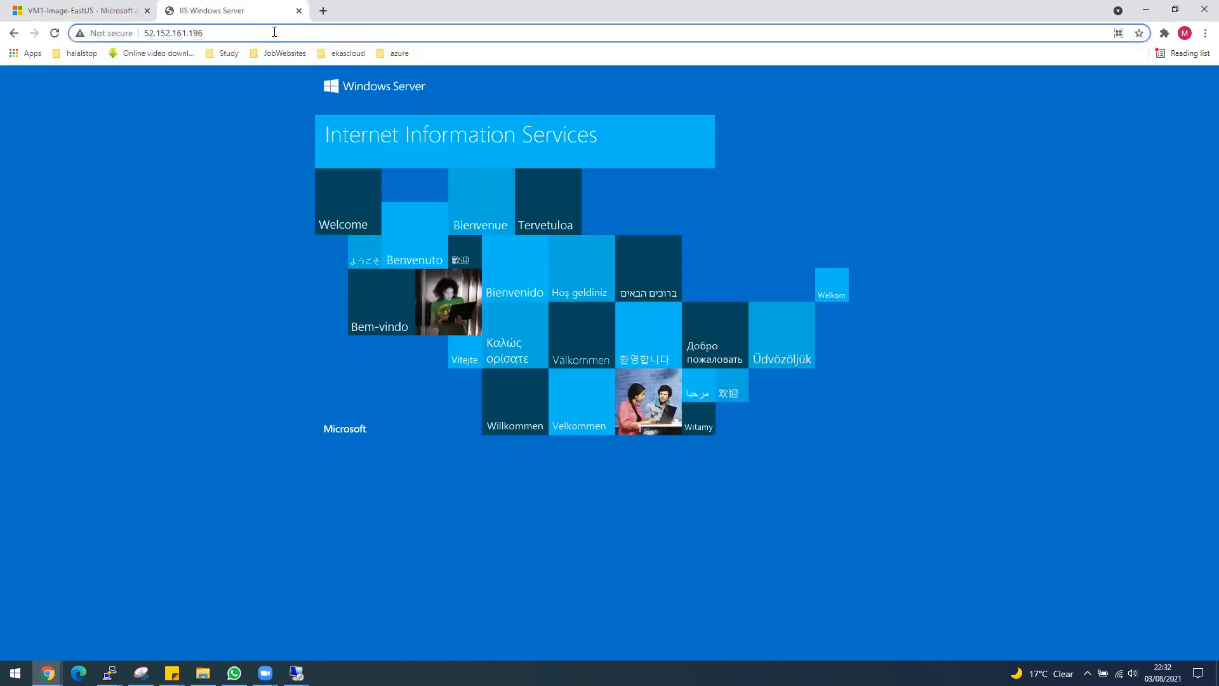
{"action": "type", "text": "/image/index.html"}
{"action": "key", "text": "Return"}
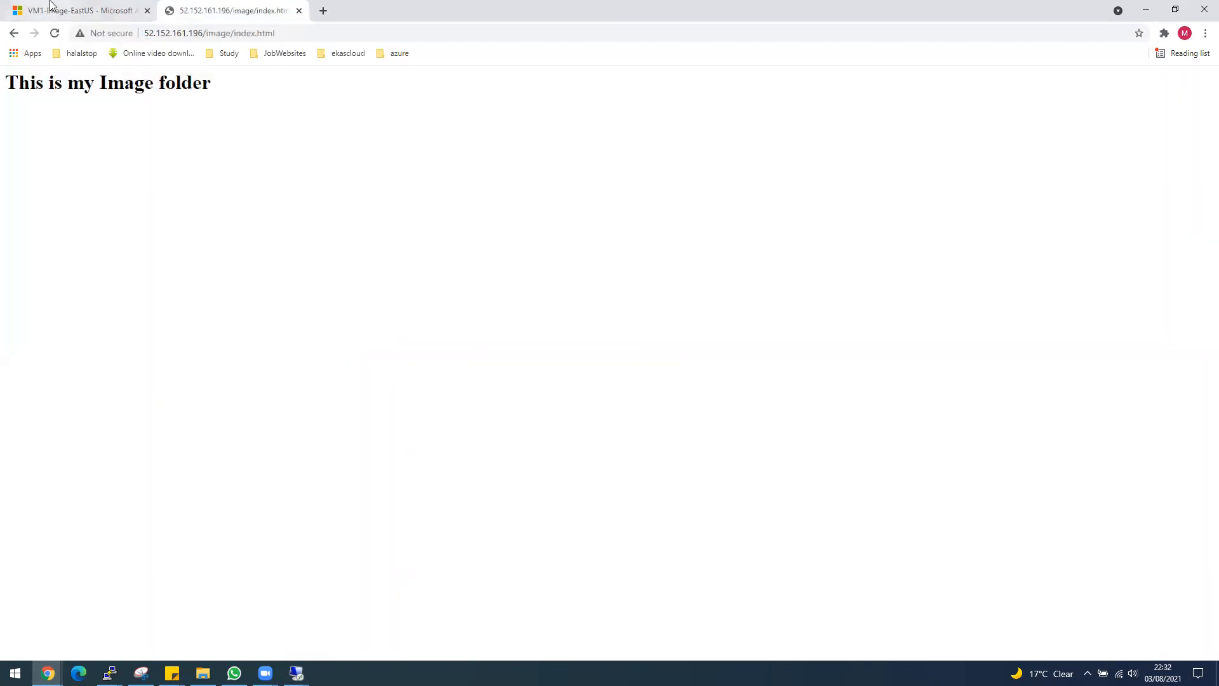
Switch to the 20.106.150.77 remote desktop session to check the IIS installation progress
{"action": "left_click", "coordinate": [83, 11]}
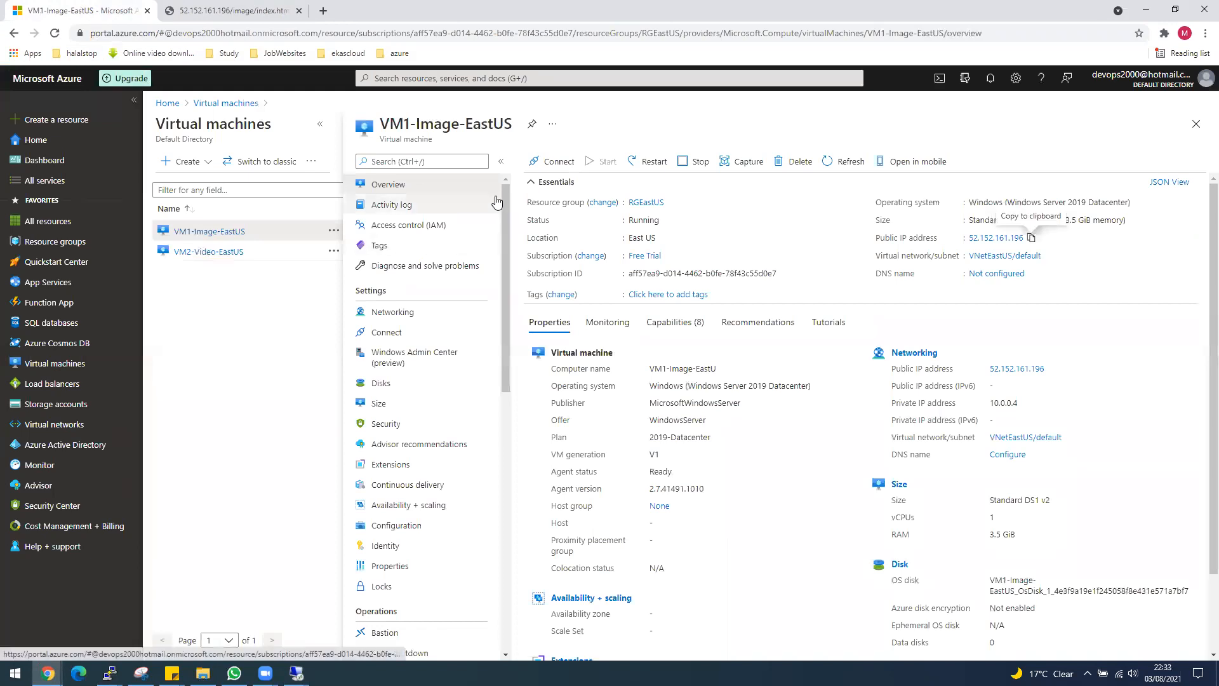
{"action": "left_click", "coordinate": [296, 673]}
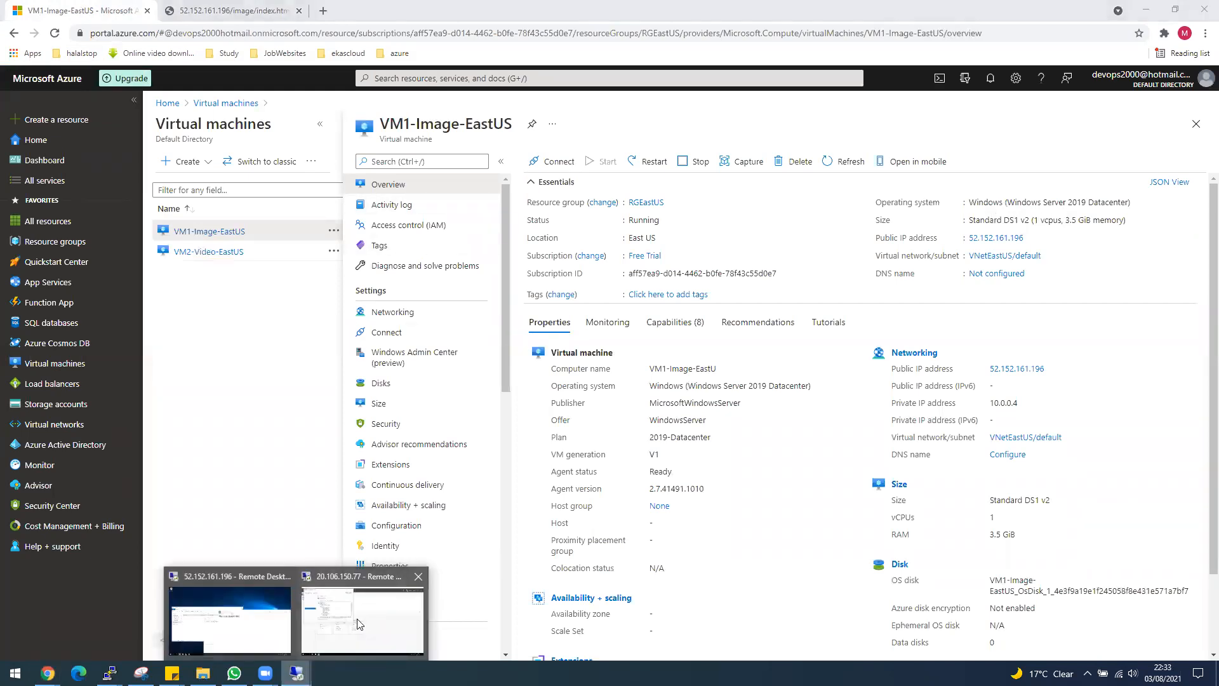
{"action": "left_click", "coordinate": [358, 623]}
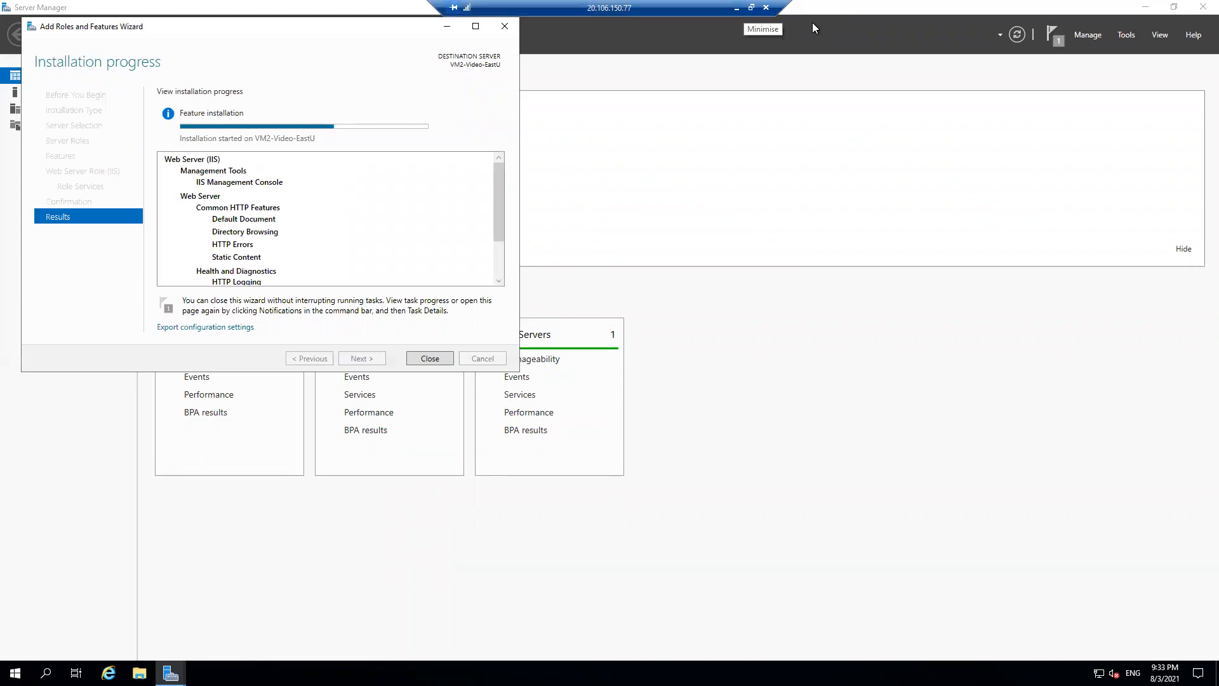
Return to the Azure portal, copy VM2-Video-EastUS's public IP address, and browse to 20.106.150.77 in a new tab
{"action": "left_click", "coordinate": [737, 7]}
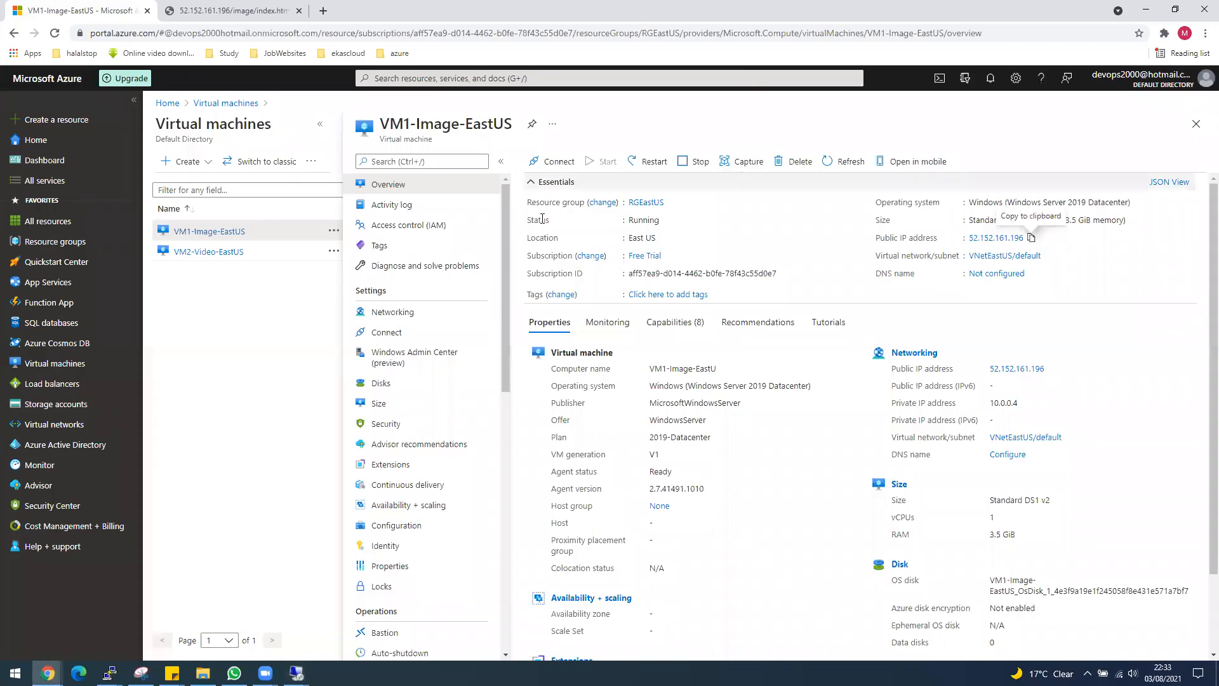
{"action": "left_click", "coordinate": [193, 252]}
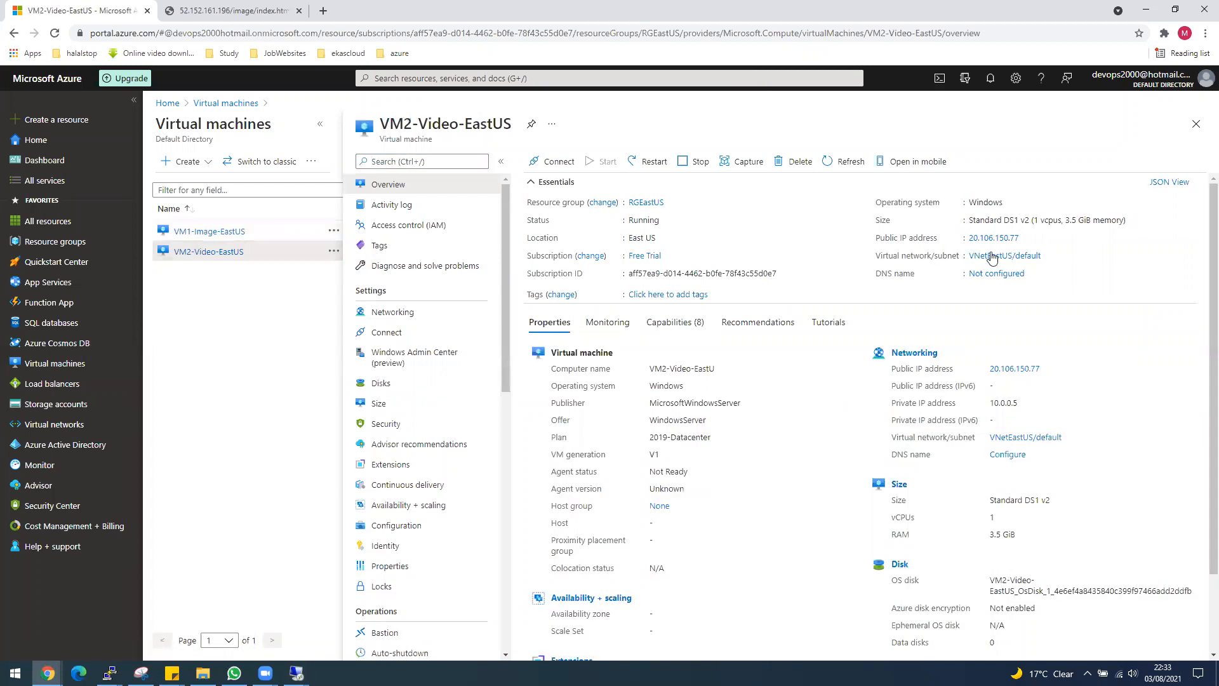
{"action": "left_click", "coordinate": [323, 11]}
{"action": "right_click", "coordinate": [327, 29]}
{"action": "left_click", "coordinate": [365, 113]}
{"action": "key", "text": "Return"}
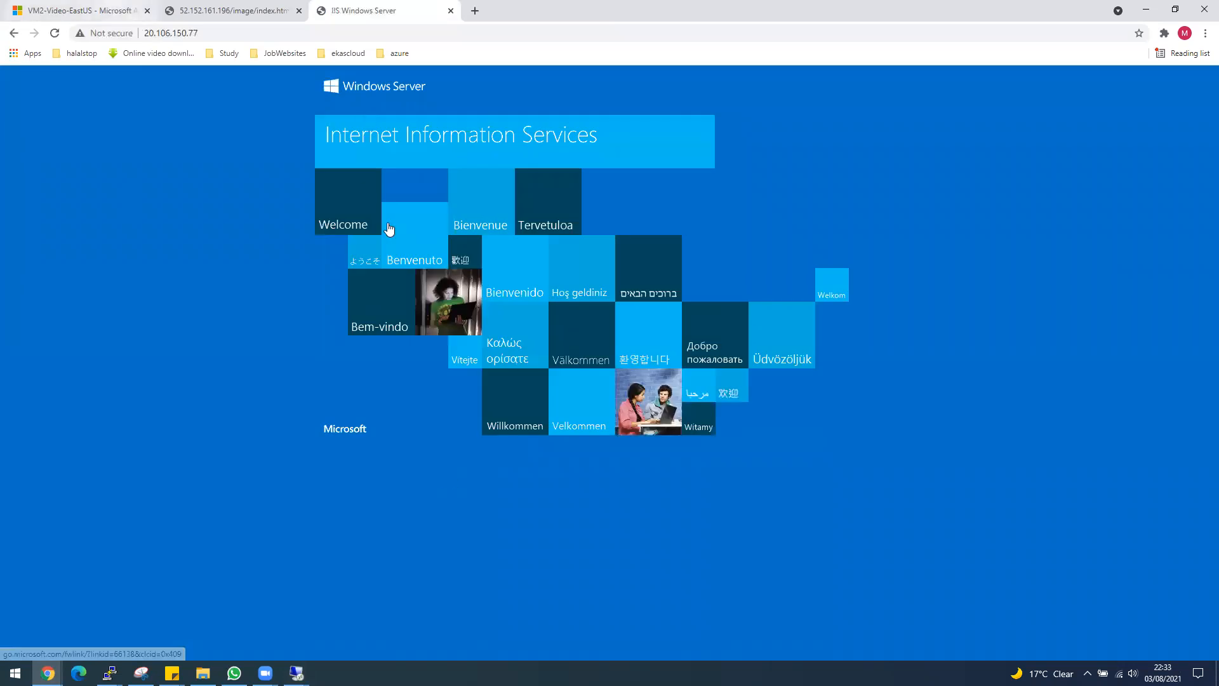
Switch to the 20.106.150.77 remote desktop session and close the finished Add Roles and Features Wizard and Server Manager
{"action": "mouse_move", "coordinate": [297, 673]}
{"action": "left_click", "coordinate": [356, 622]}
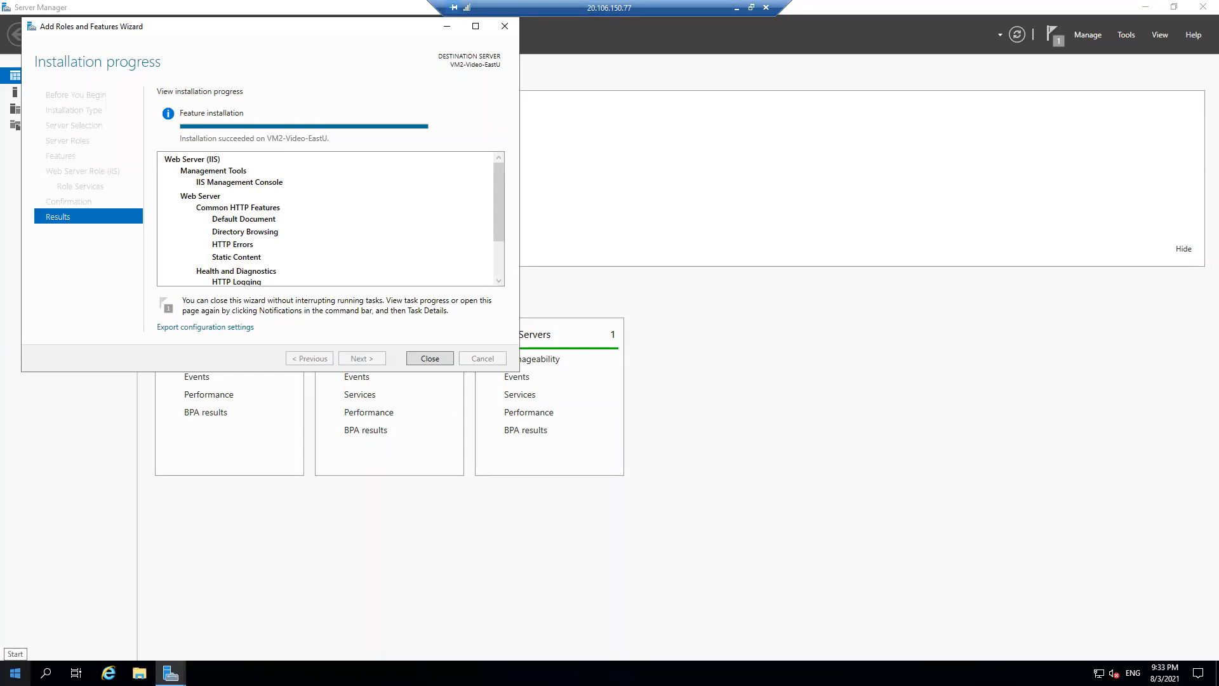
{"action": "left_click", "coordinate": [15, 673]}
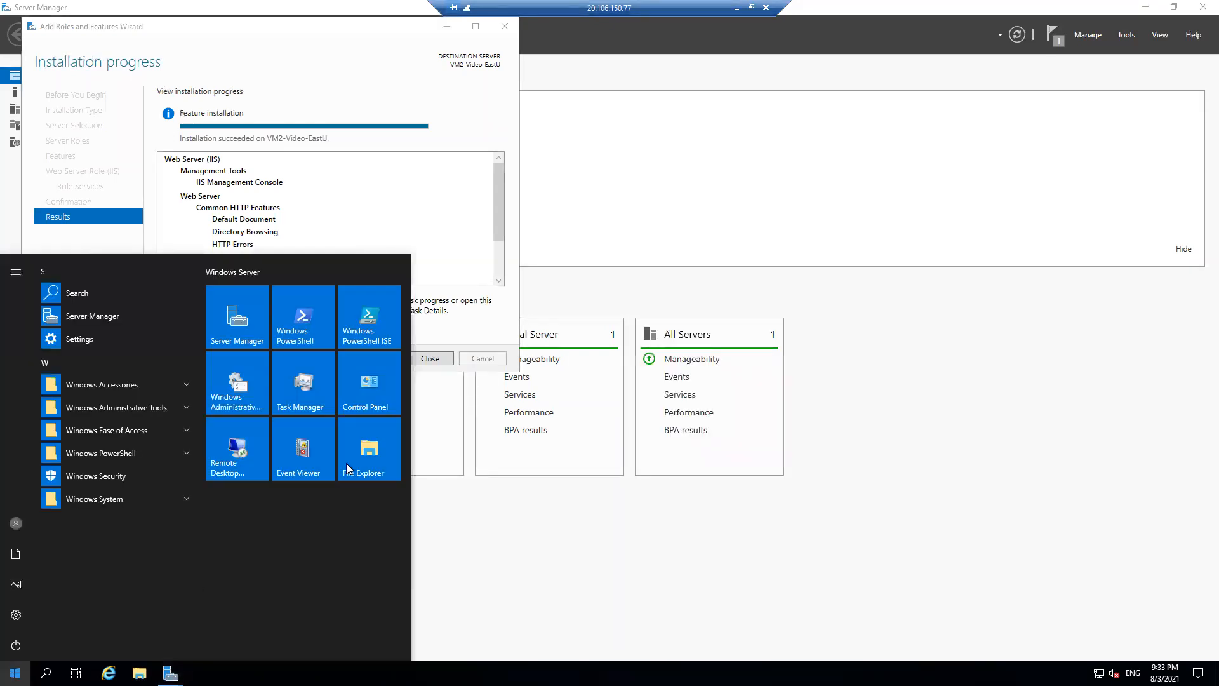
{"action": "left_click", "coordinate": [456, 309]}
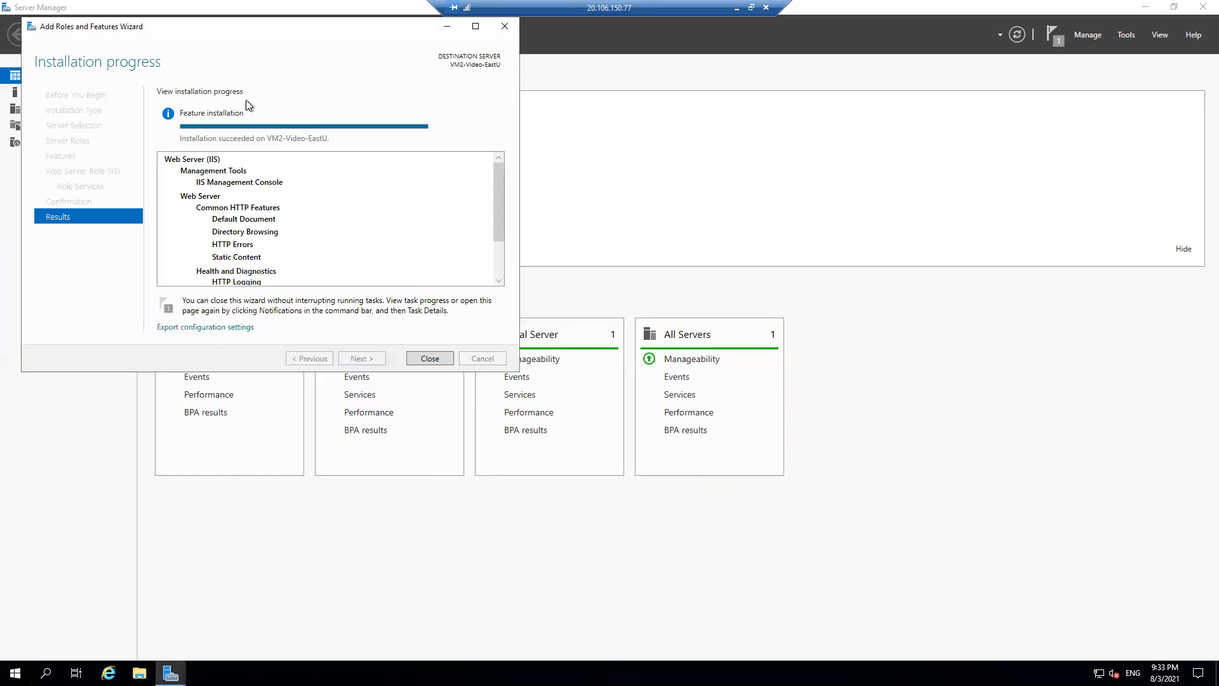
{"action": "left_click", "coordinate": [430, 359]}
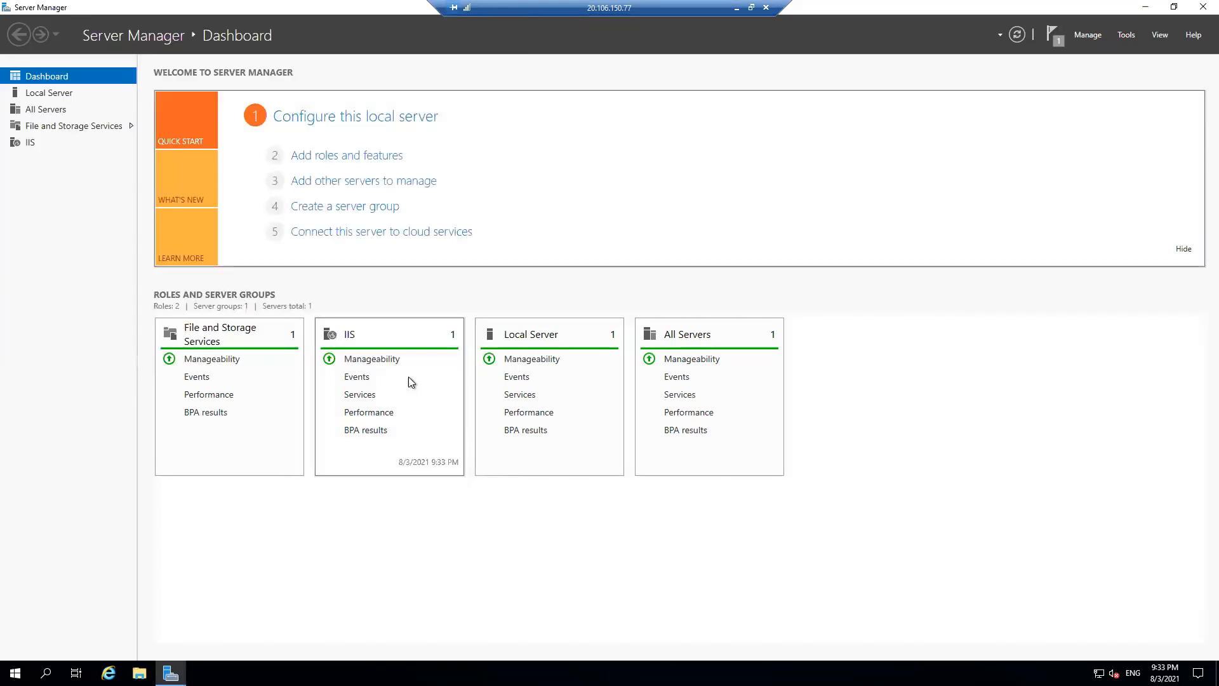
{"action": "left_click", "coordinate": [1203, 7]}
Open File Explorer on the server and go to the C:\inetpub\wwwroot folder
{"action": "left_click", "coordinate": [14, 673]}
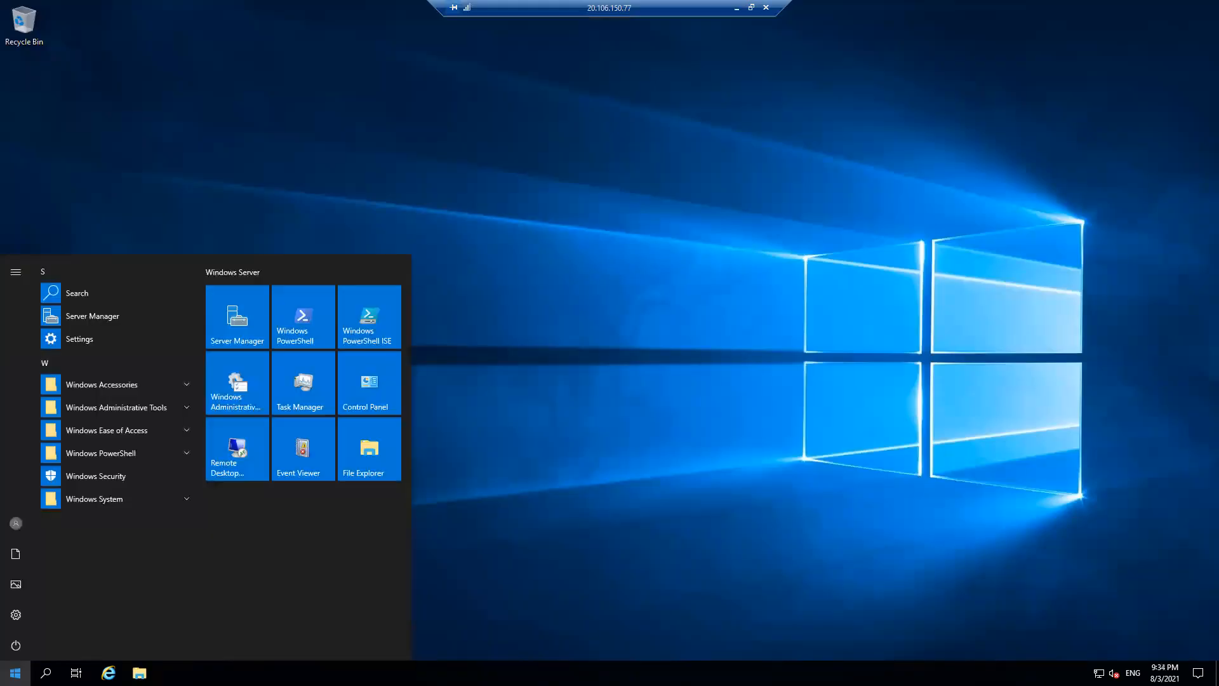
{"action": "type", "text": "i"}
{"action": "type", "text": "his"}
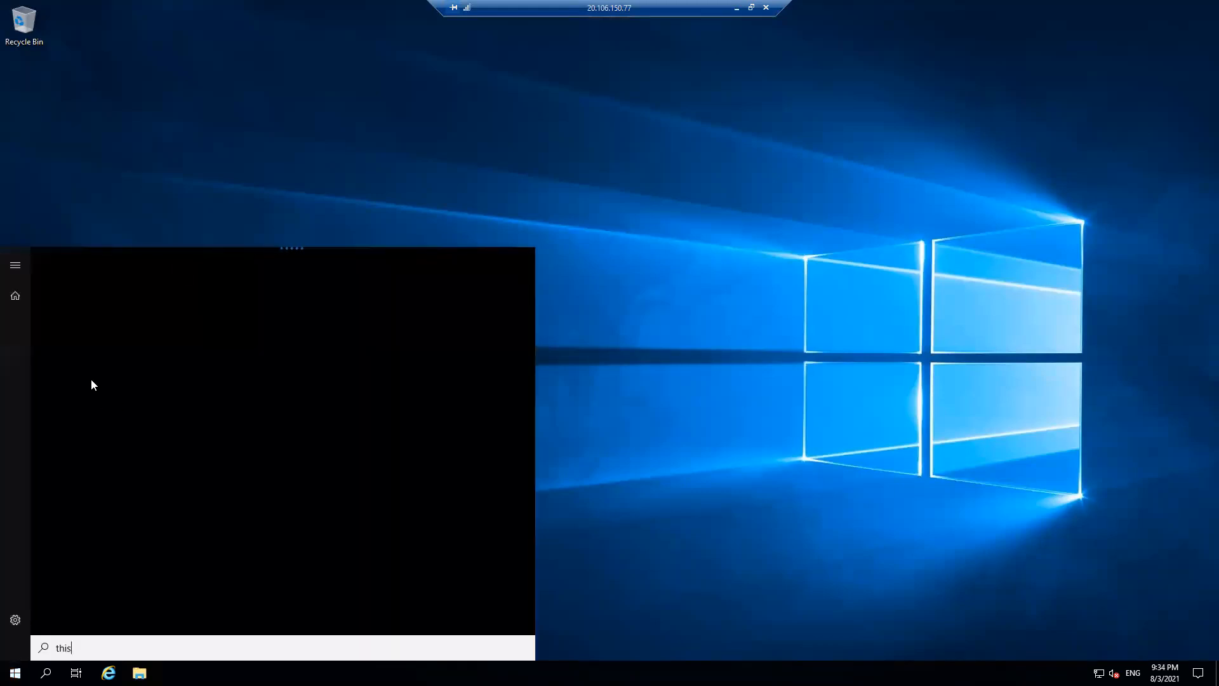
{"action": "left_click", "coordinate": [195, 334]}
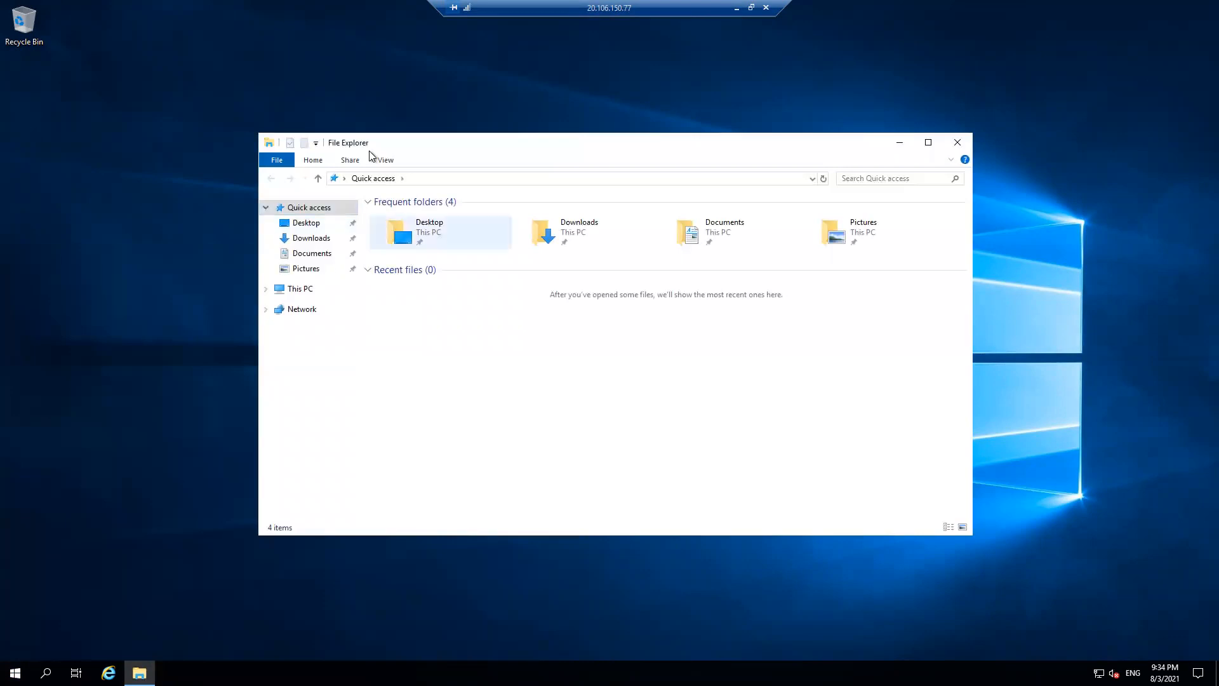
{"action": "left_click_drag", "start_coordinate": [361, 143], "coordinate": [310, 141]}
{"action": "left_click", "coordinate": [254, 288]}
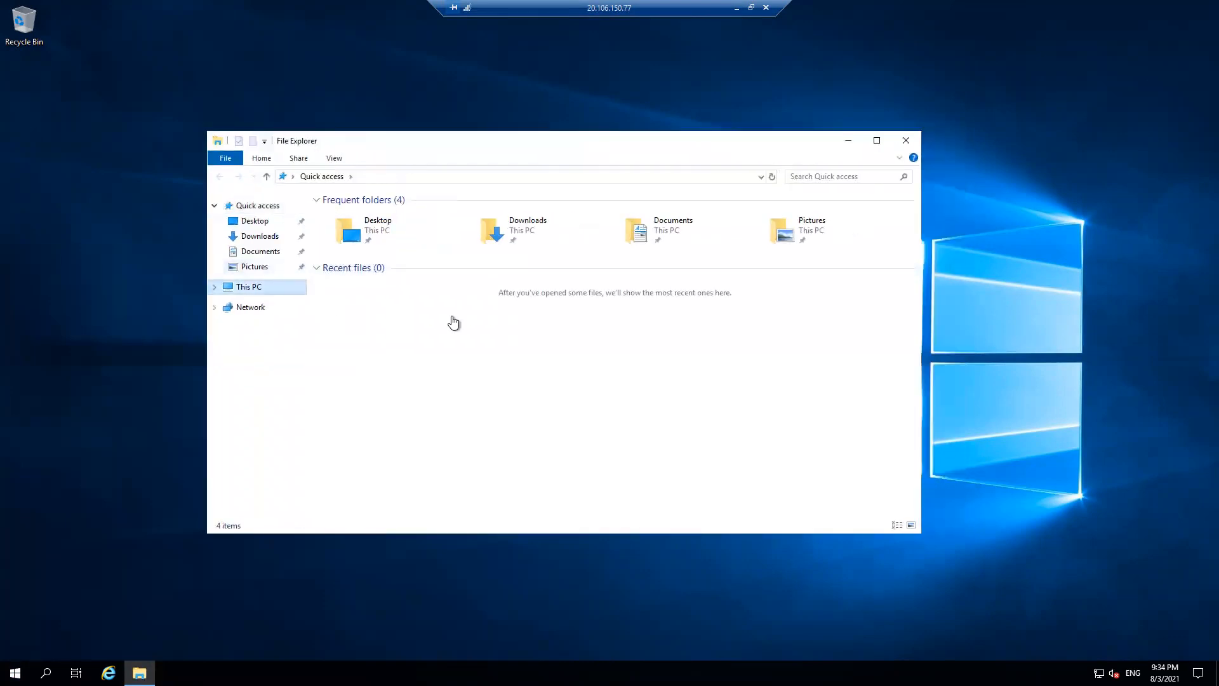
{"action": "double_click", "coordinate": [399, 350]}
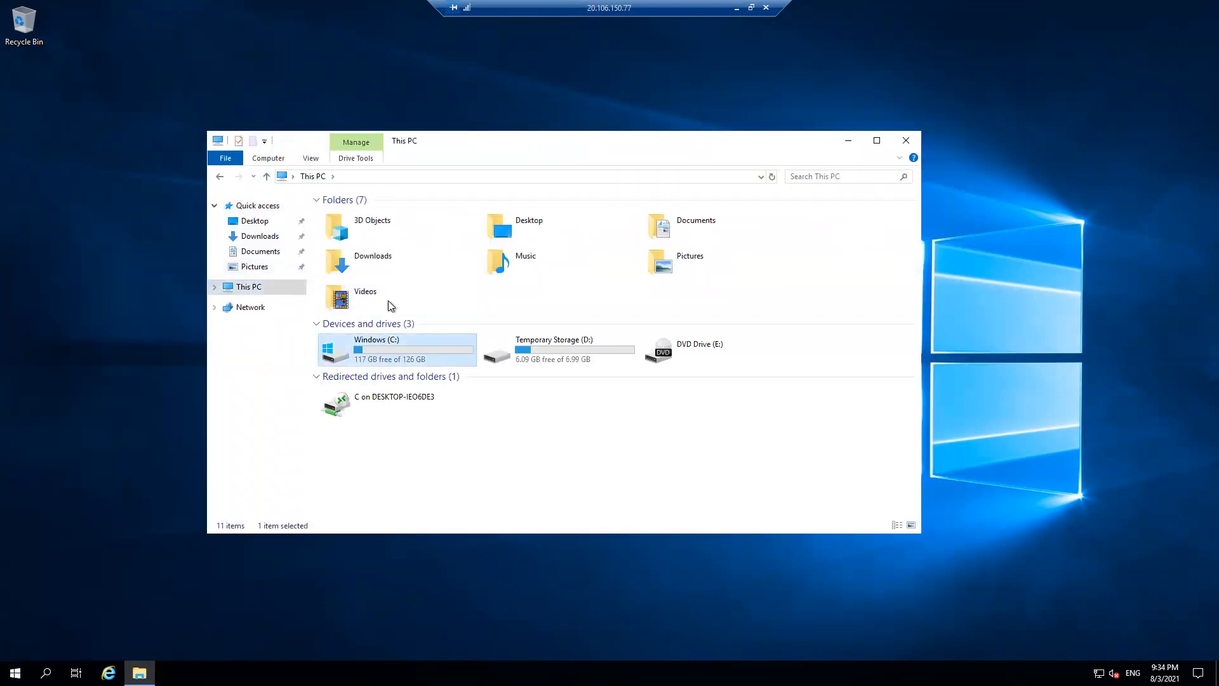
{"action": "double_click", "coordinate": [350, 217]}
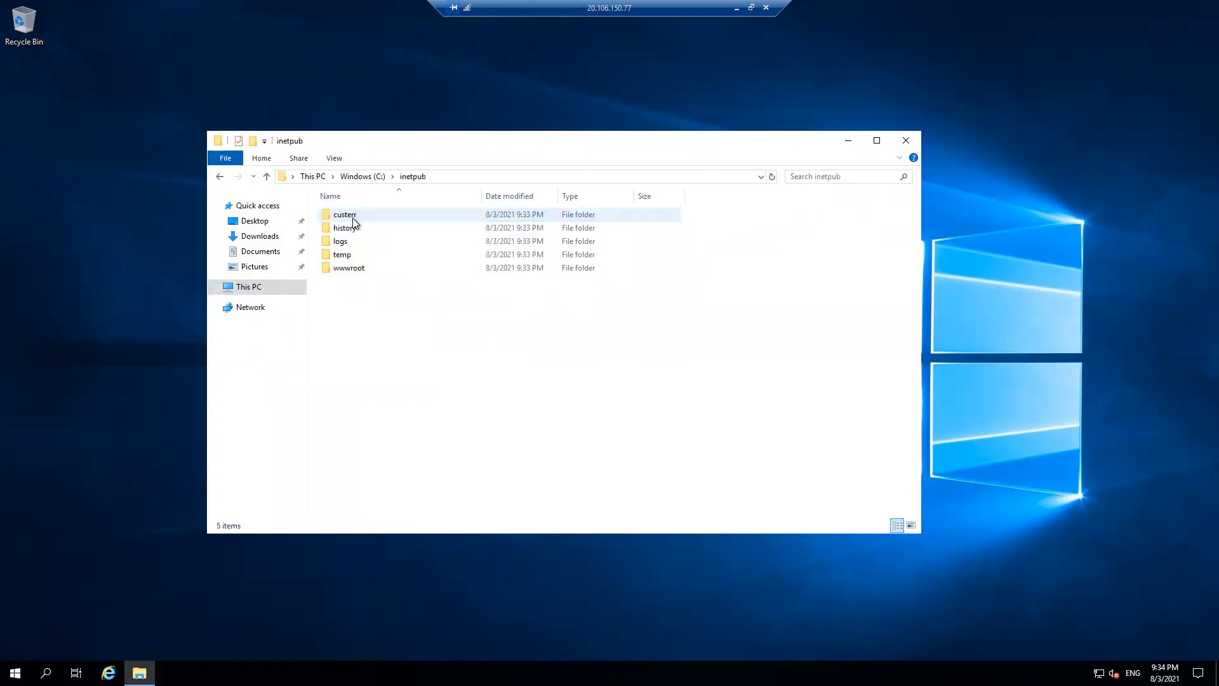
{"action": "double_click", "coordinate": [356, 268]}
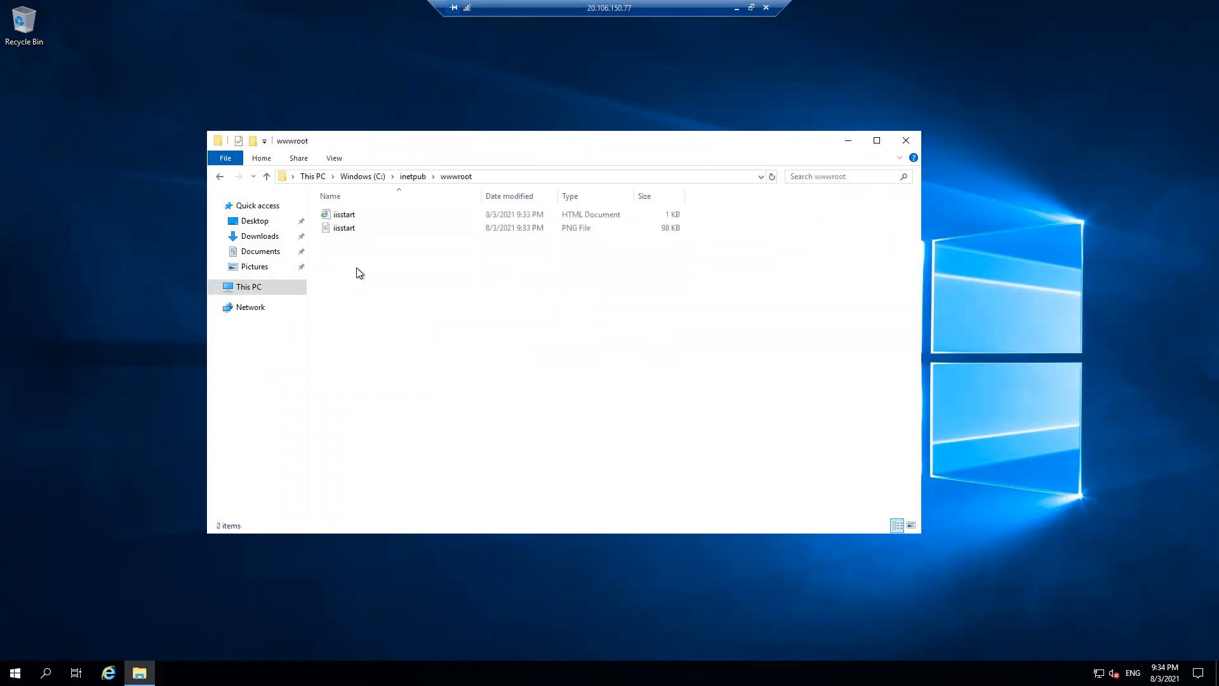
Create a folder named video inside wwwroot and open it
{"action": "right_click", "coordinate": [355, 300]}
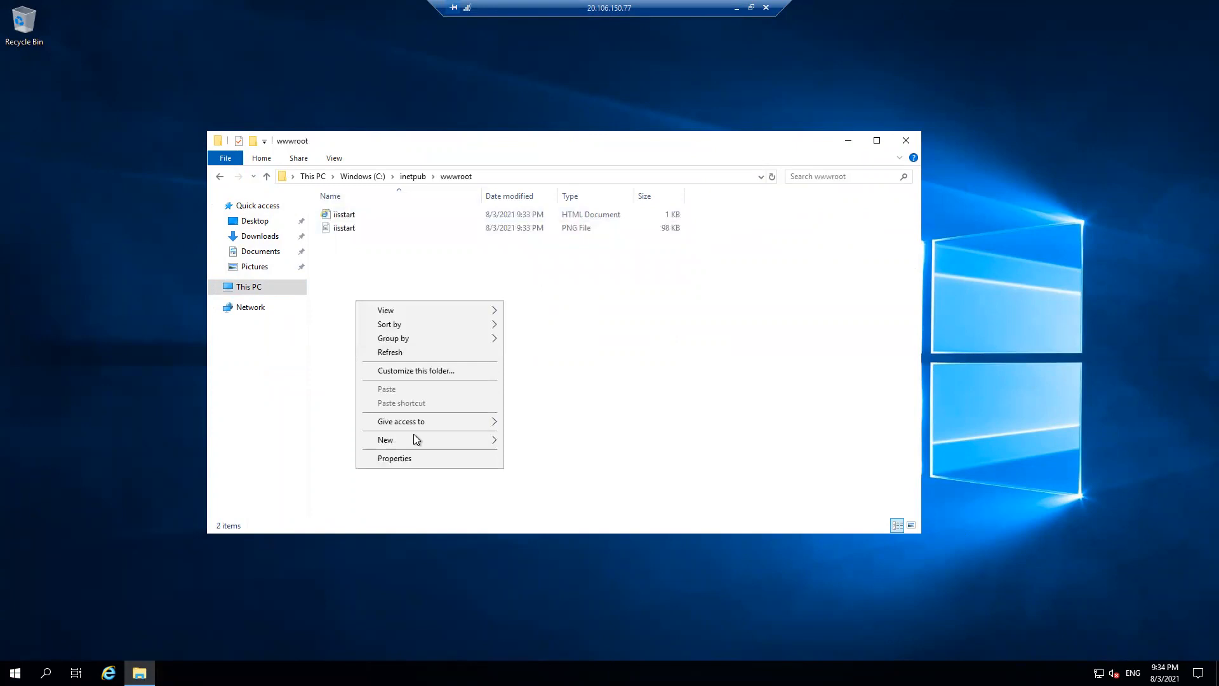
{"action": "left_click", "coordinate": [523, 439]}
{"action": "type", "text": "video"}
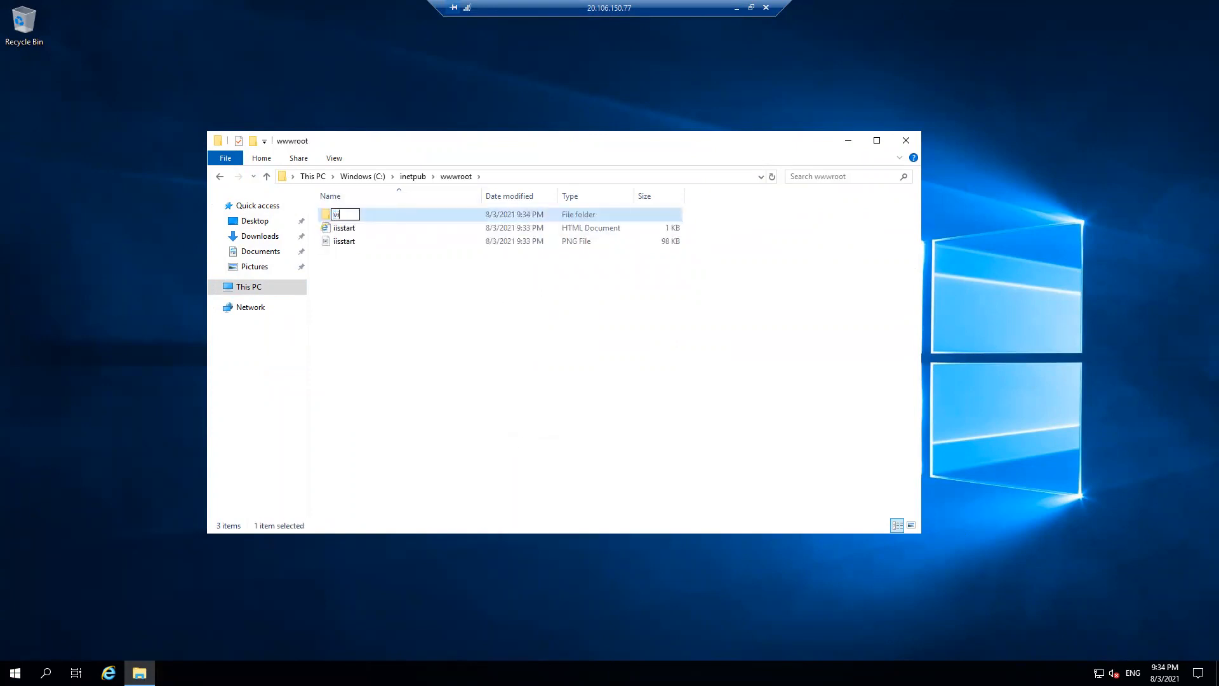
{"action": "key", "text": "Return"}
{"action": "key", "text": "Return"}
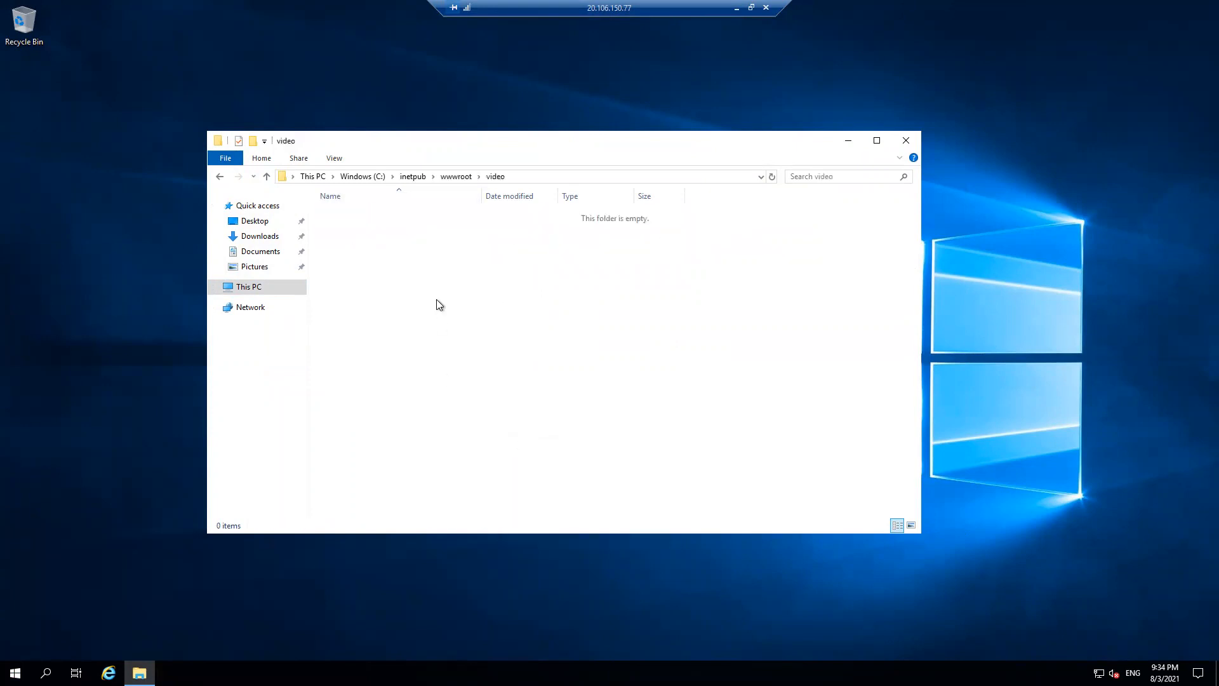
Create a new text document named index.html in the video folder
{"action": "right_click", "coordinate": [436, 300]}
{"action": "mouse_move", "coordinate": [501, 457]}
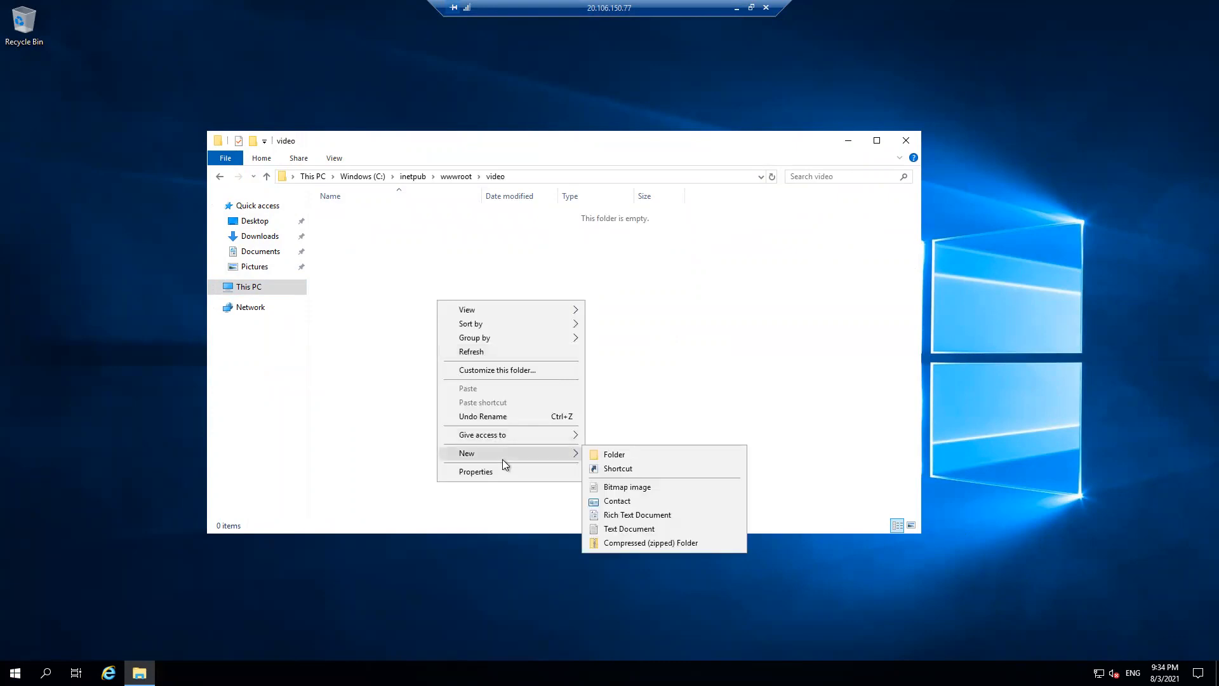
{"action": "left_click", "coordinate": [627, 529]}
{"action": "type", "text": "i"}
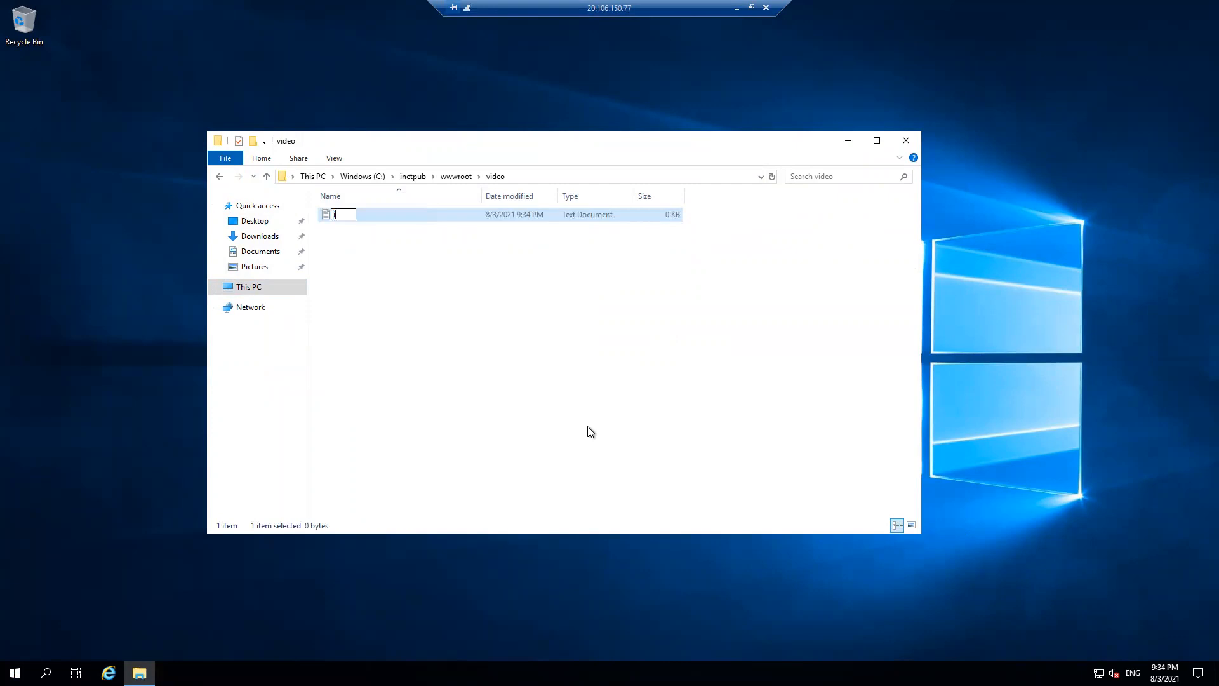
{"action": "type", "text": "ndex.html"}
{"action": "left_click", "coordinate": [591, 431]}
Open the new document in Notepad and enter the heading "<h1> This is video folder </h1>"
{"action": "double_click", "coordinate": [363, 219]}
{"action": "type", "text": "<h1>"}
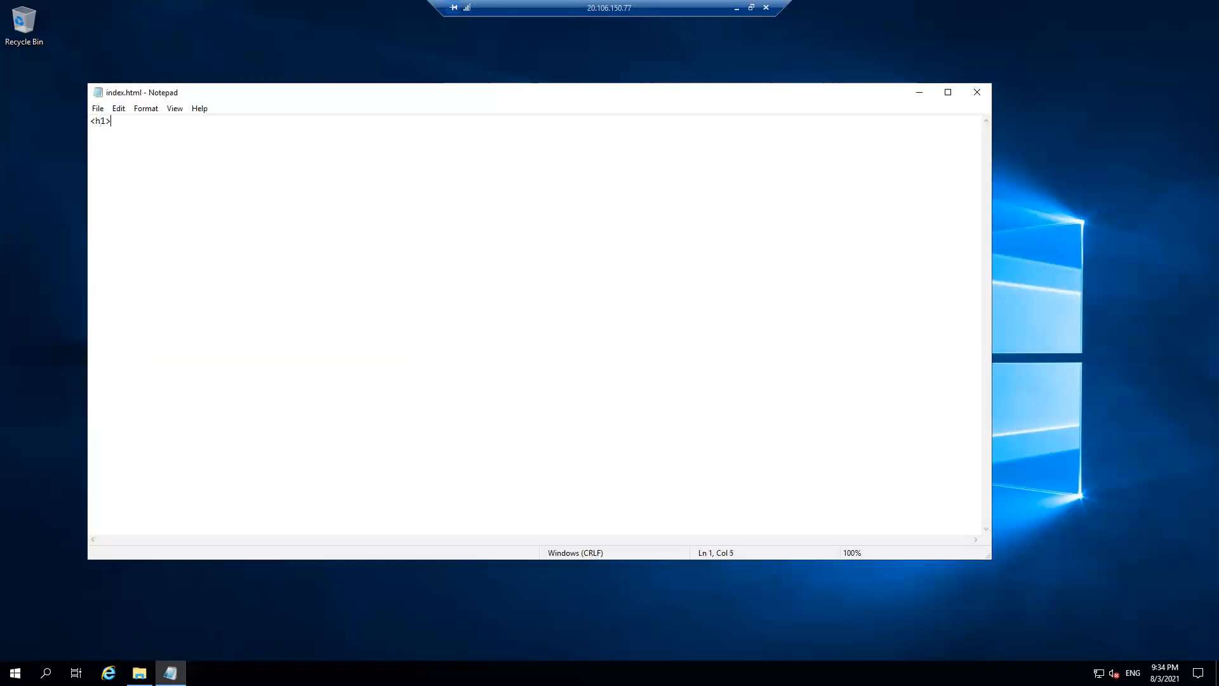
{"action": "type", "text": " This is video folder </h1>"}
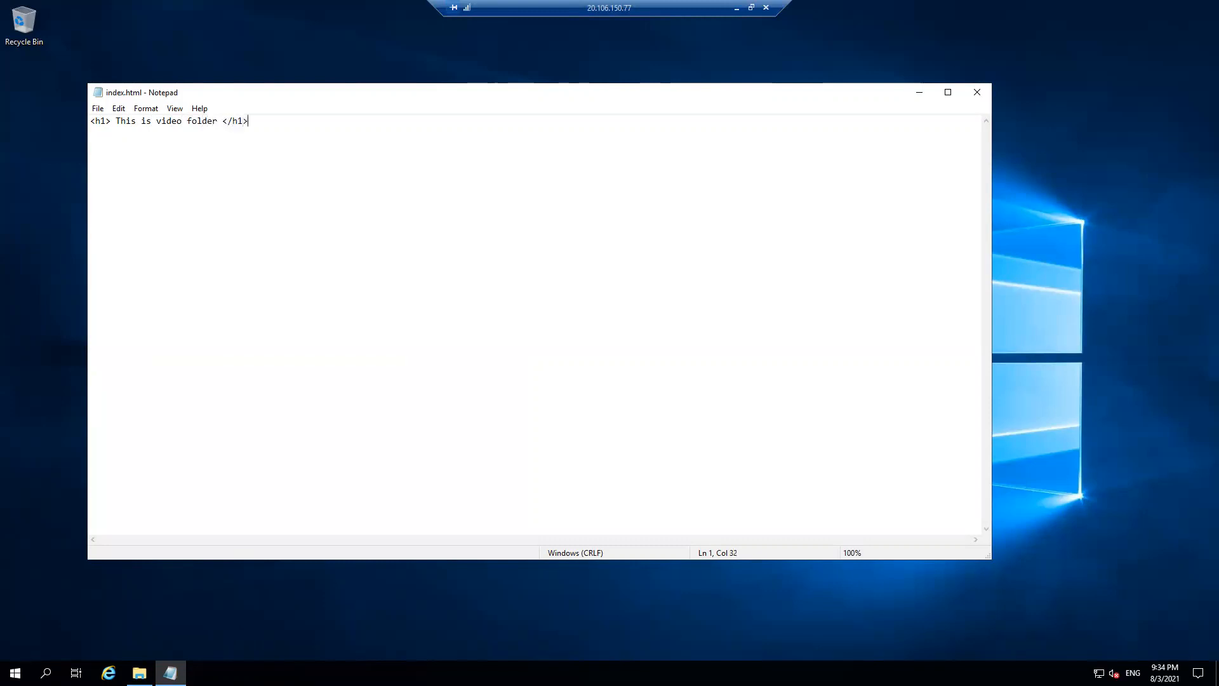
Save a copy of the page as an HTML document in the video folder, putting the name index.html in quotation marks
{"action": "left_click", "coordinate": [99, 109]}
{"action": "left_click", "coordinate": [137, 166]}
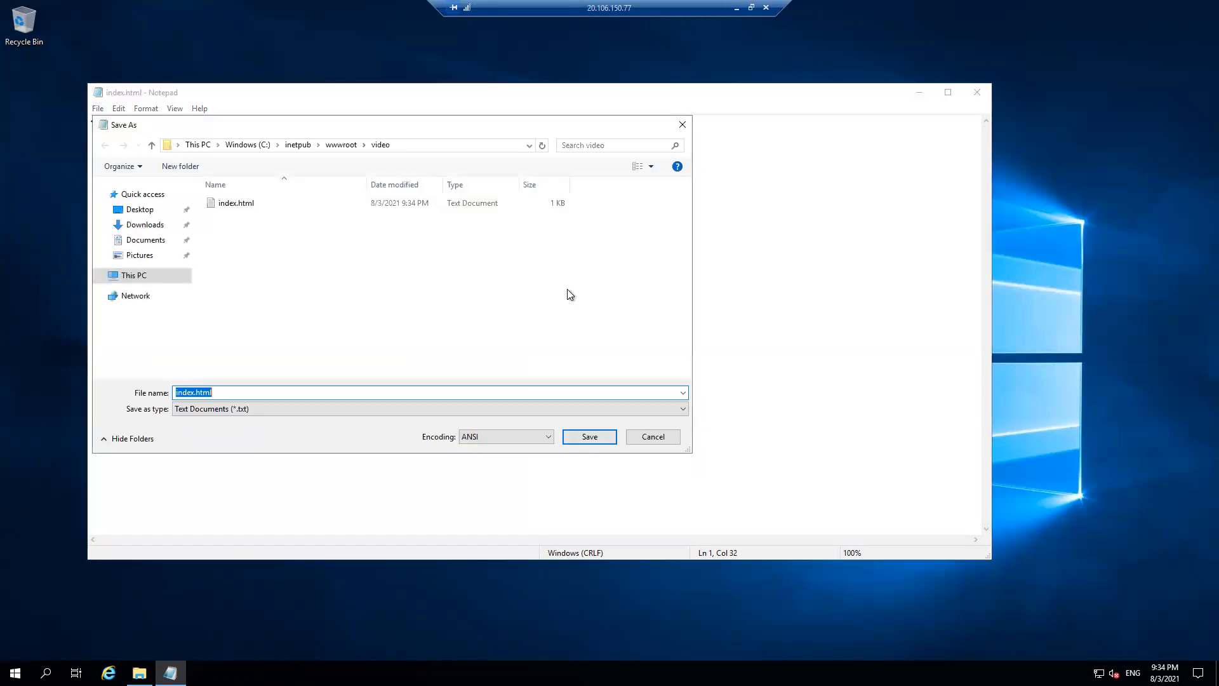
{"action": "left_click", "coordinate": [231, 392]}
{"action": "type", "text": "\""}
{"action": "left_click", "coordinate": [590, 437]}
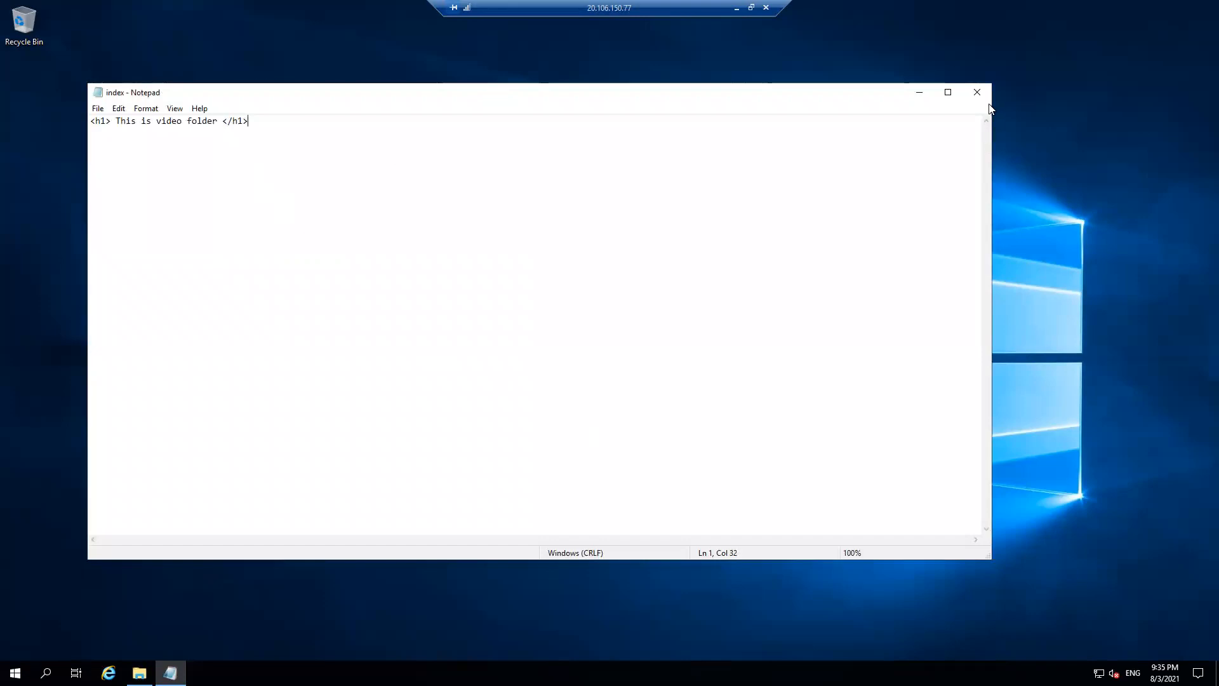
Close Notepad and delete the leftover index.html text document from the video folder
{"action": "left_click", "coordinate": [977, 92]}
{"action": "right_click", "coordinate": [353, 229]}
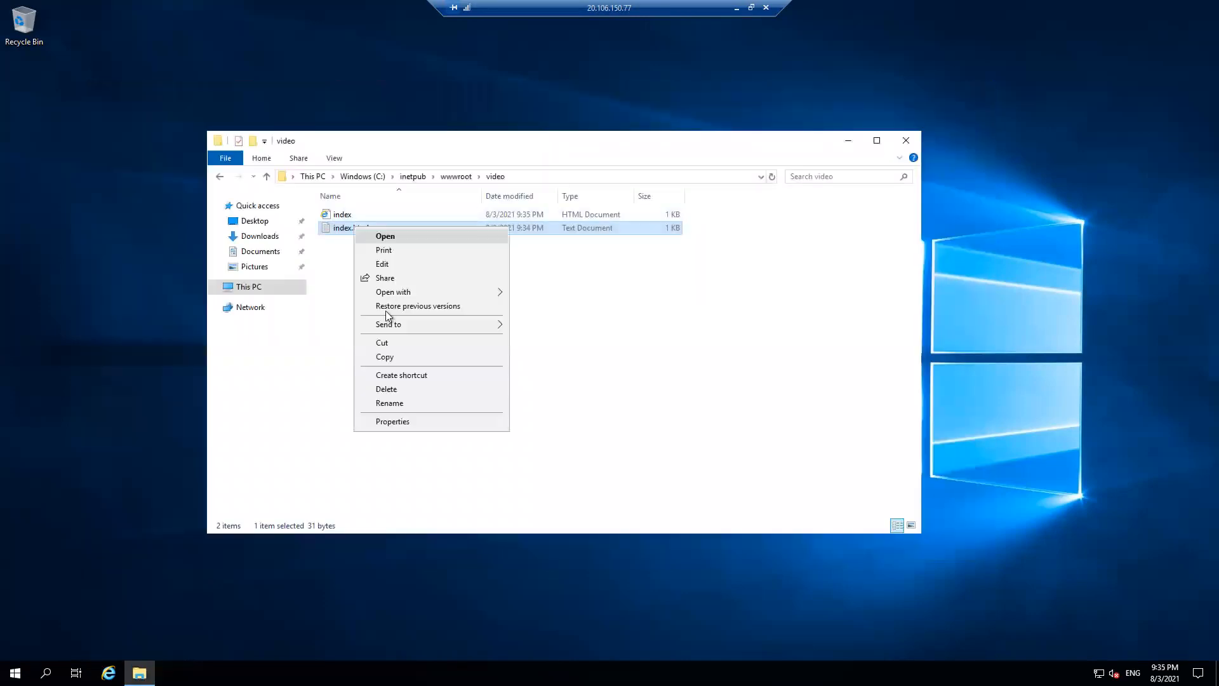
{"action": "left_click", "coordinate": [395, 388]}
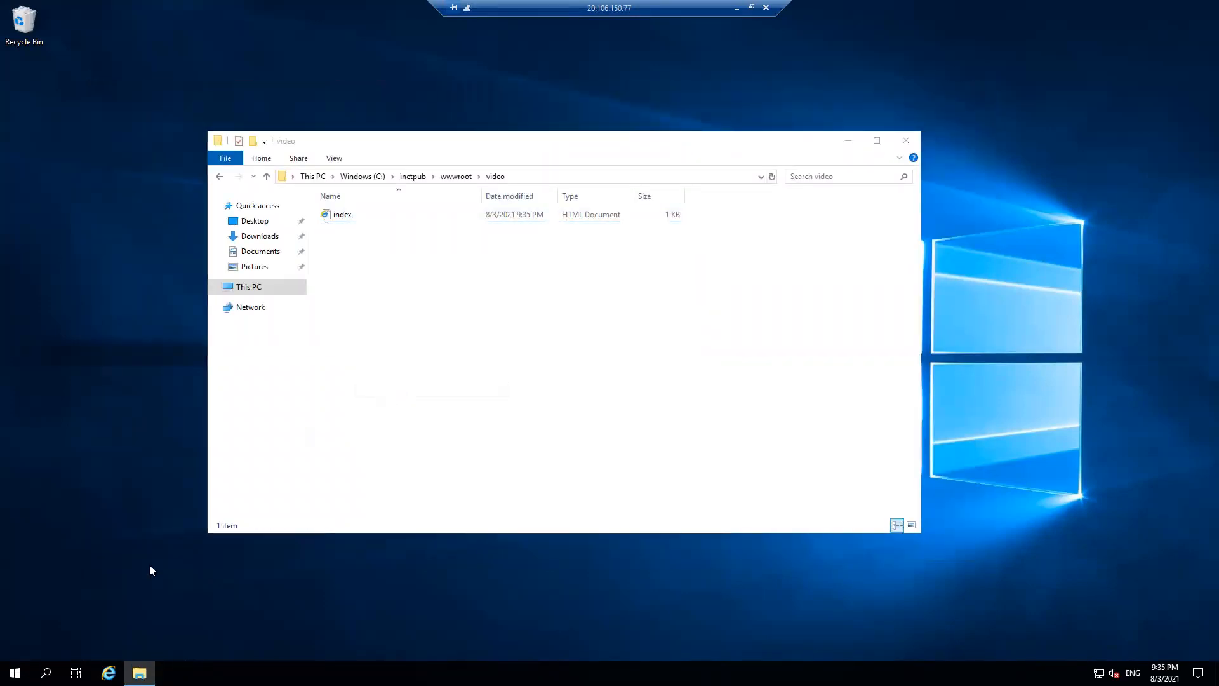
Open Internet Explorer on the server and browse to 127.0.0.1/video/index.html to test the video page locally
{"action": "left_click", "coordinate": [108, 673]}
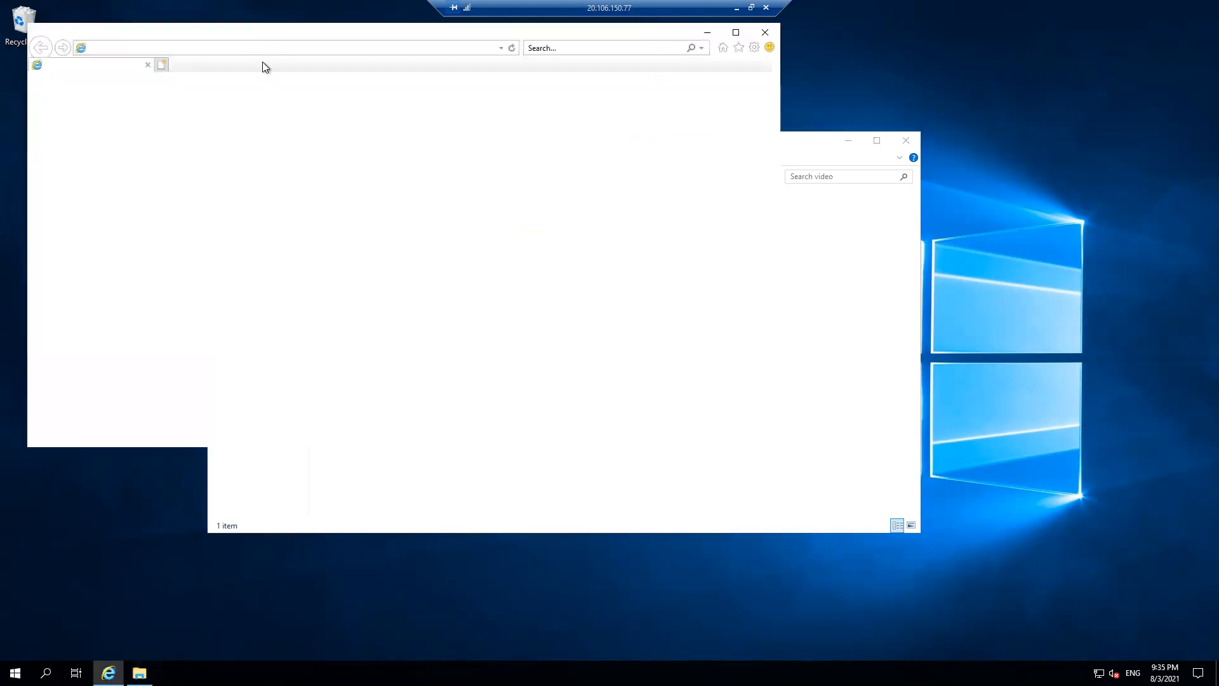
{"action": "left_click_drag", "start_coordinate": [261, 28], "coordinate": [692, 325]}
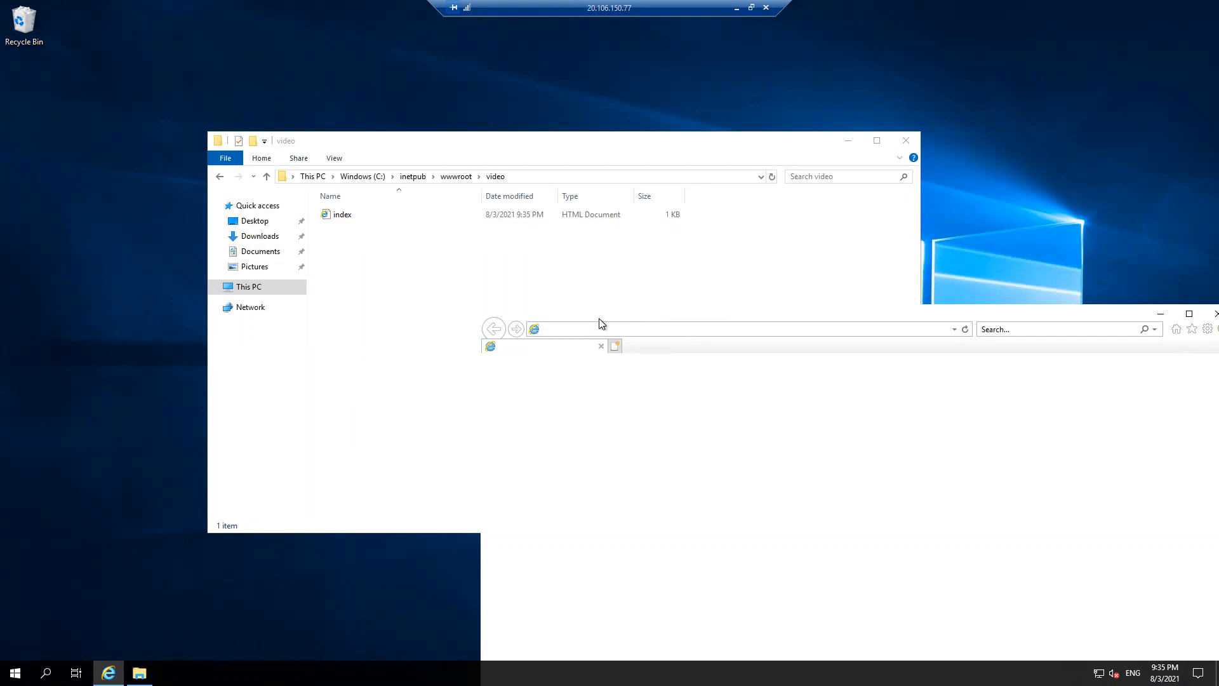
{"action": "left_click", "coordinate": [935, 621]}
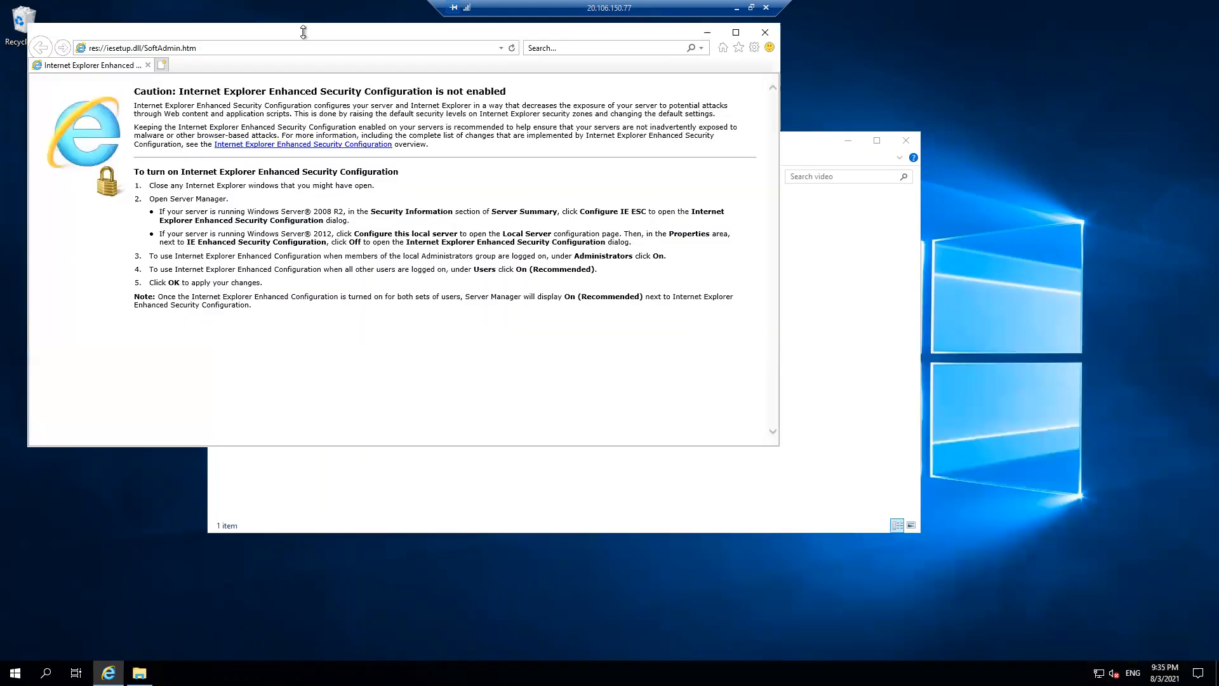
{"action": "left_click_drag", "start_coordinate": [303, 32], "coordinate": [854, 304]}
{"action": "left_click", "coordinate": [783, 318]}
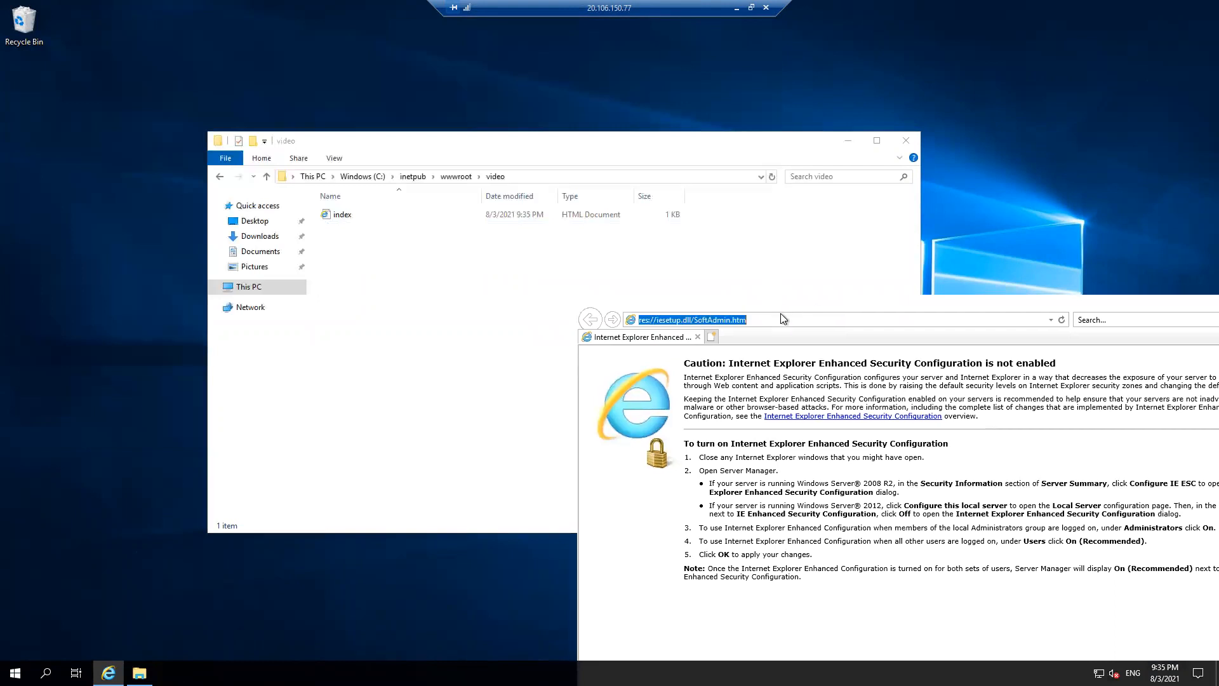
{"action": "type", "text": "127"}
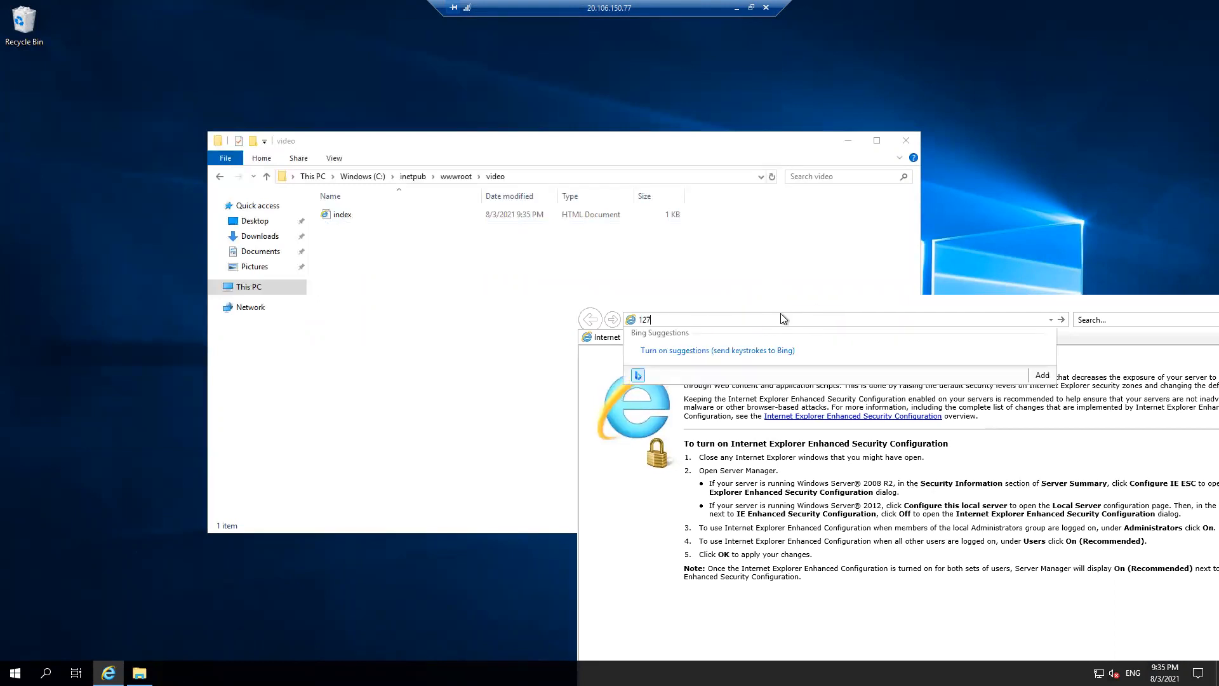
{"action": "type", "text": ".0.0.1/video/index.html"}
{"action": "key", "text": "Return"}
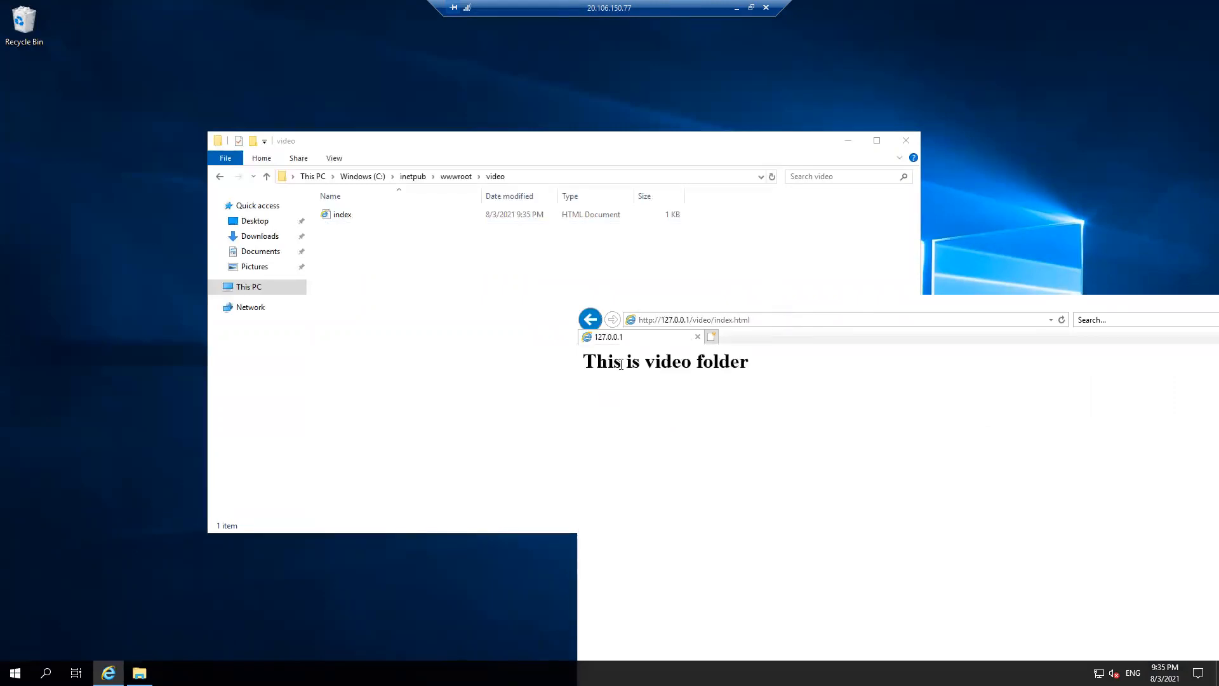
{"action": "left_click_drag", "start_coordinate": [593, 361], "coordinate": [746, 362]}
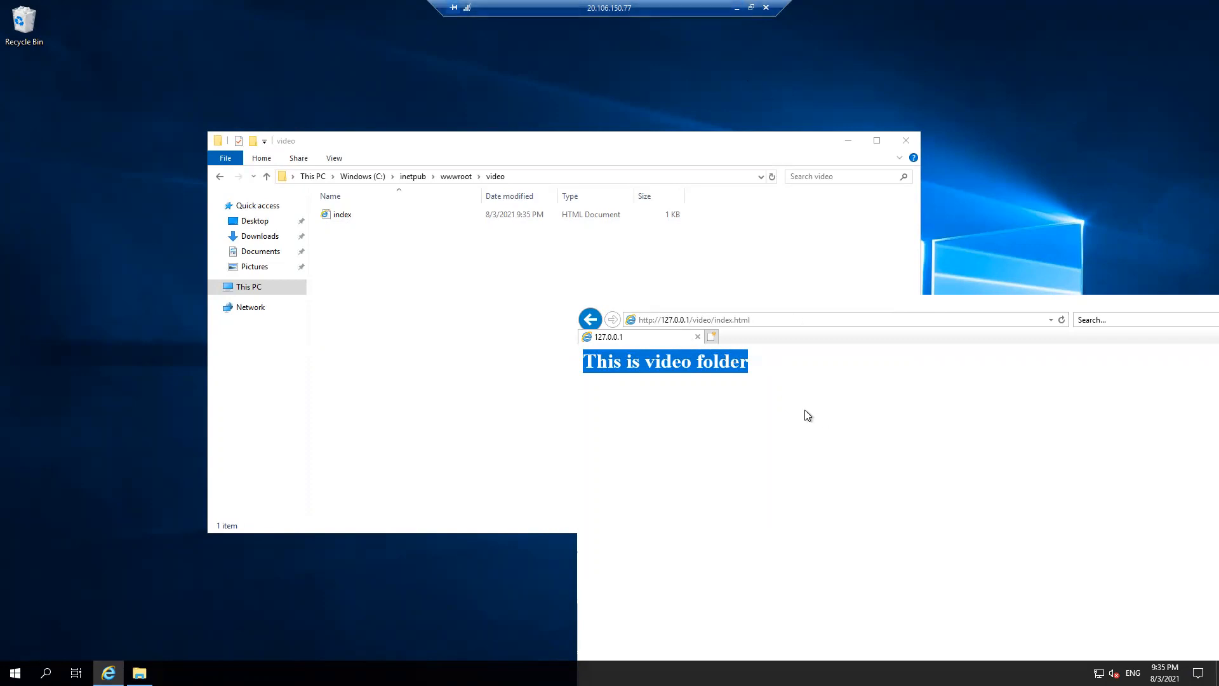
Return to the Azure portal in Chrome, search for "applica", open Application gateways, and start creating an application gateway
{"action": "left_click", "coordinate": [736, 8]}
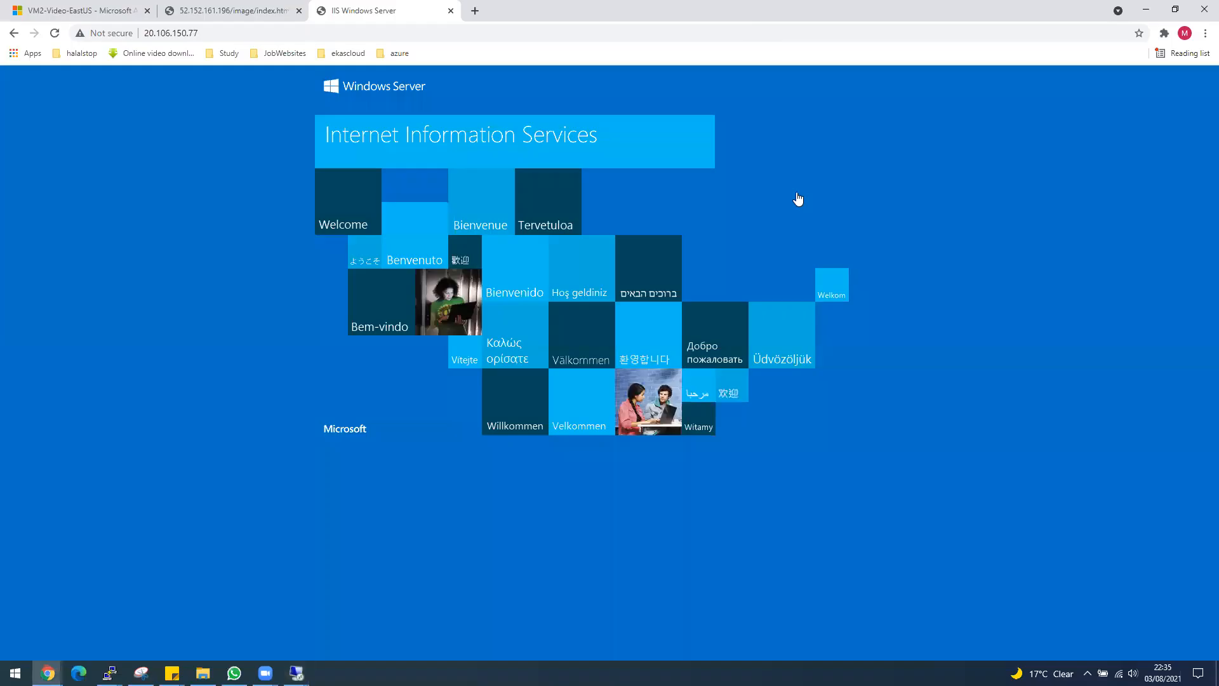
{"action": "left_click", "coordinate": [77, 5]}
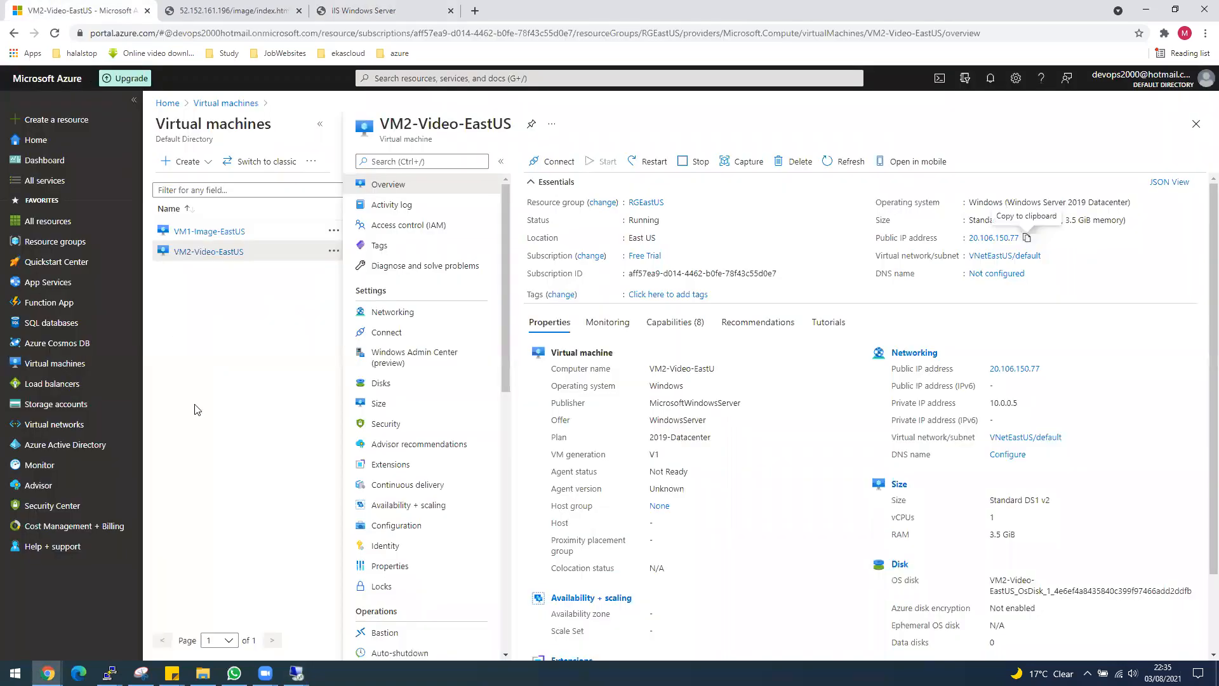
{"action": "left_click", "coordinate": [424, 84]}
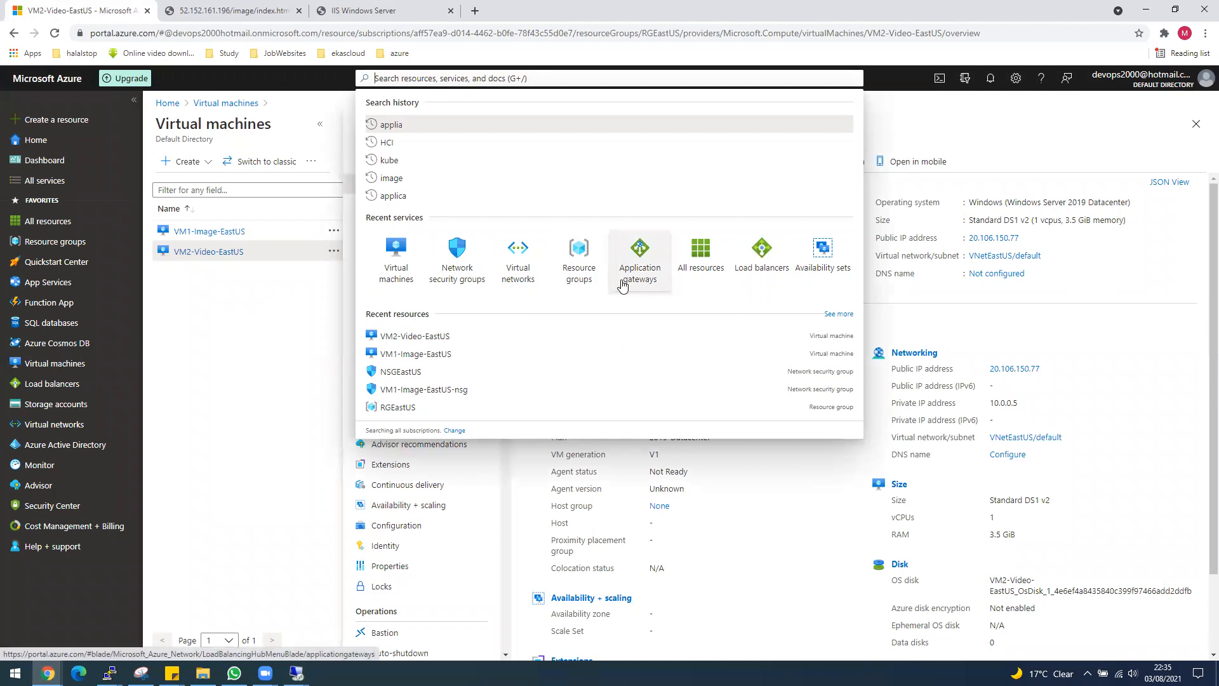
{"action": "type", "text": "a"}
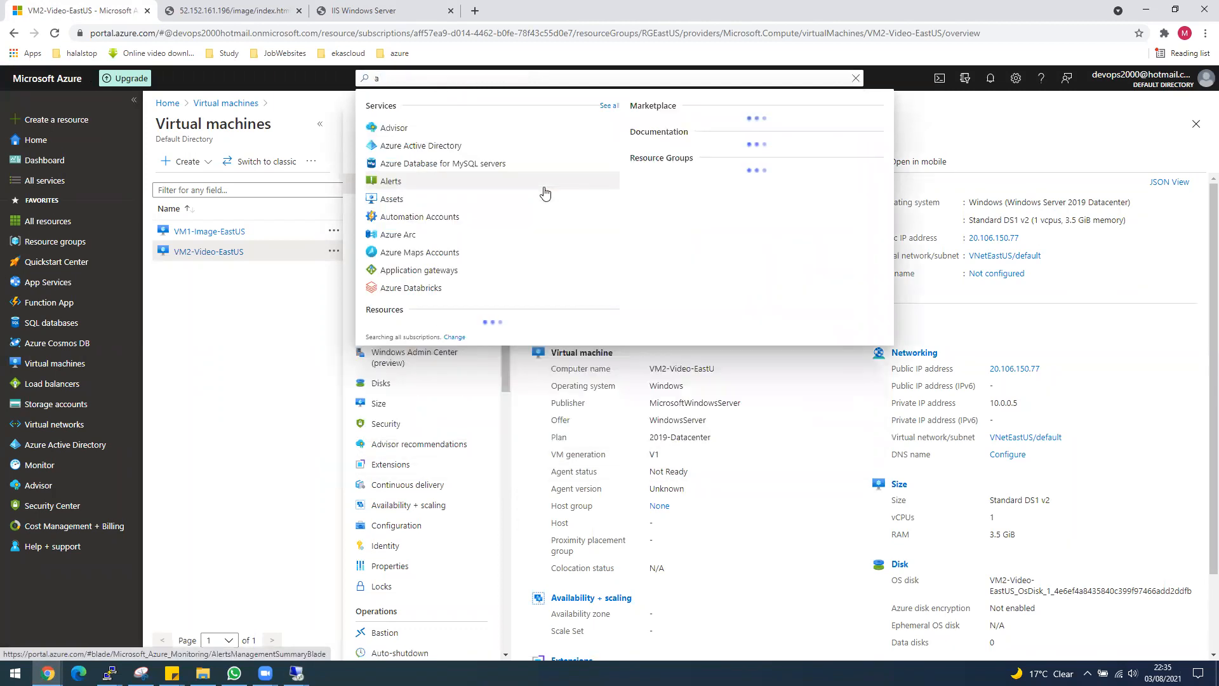
{"action": "type", "text": "pplica"}
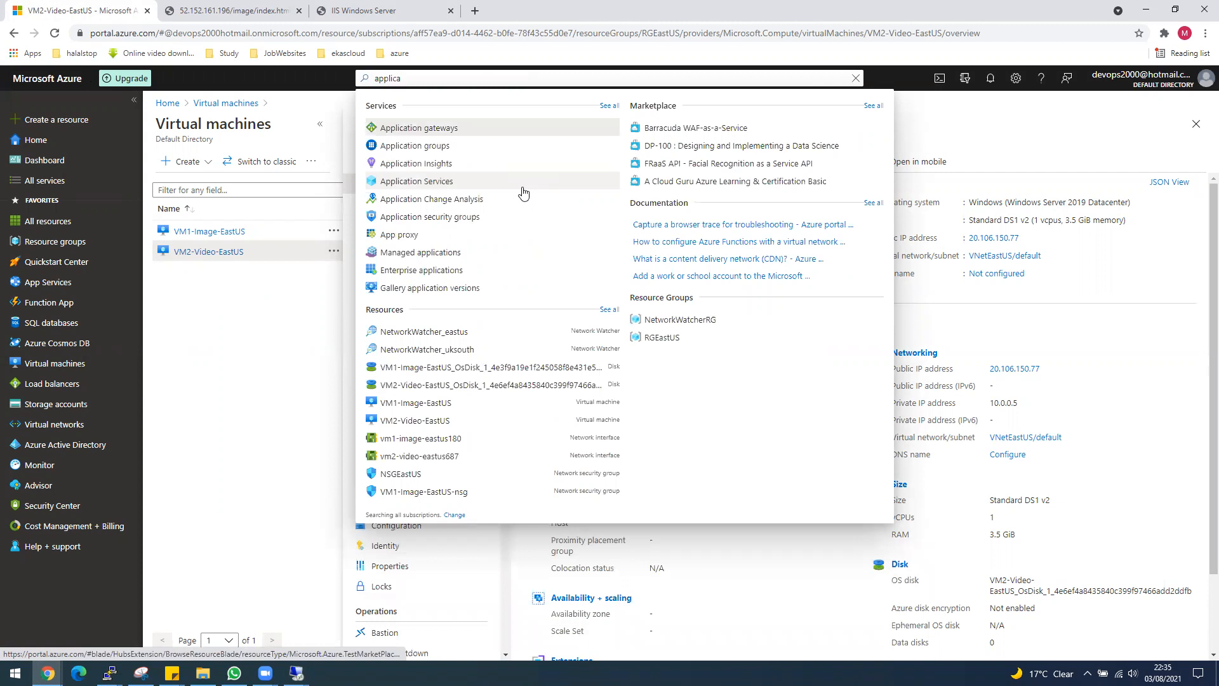
{"action": "left_click", "coordinate": [410, 129]}
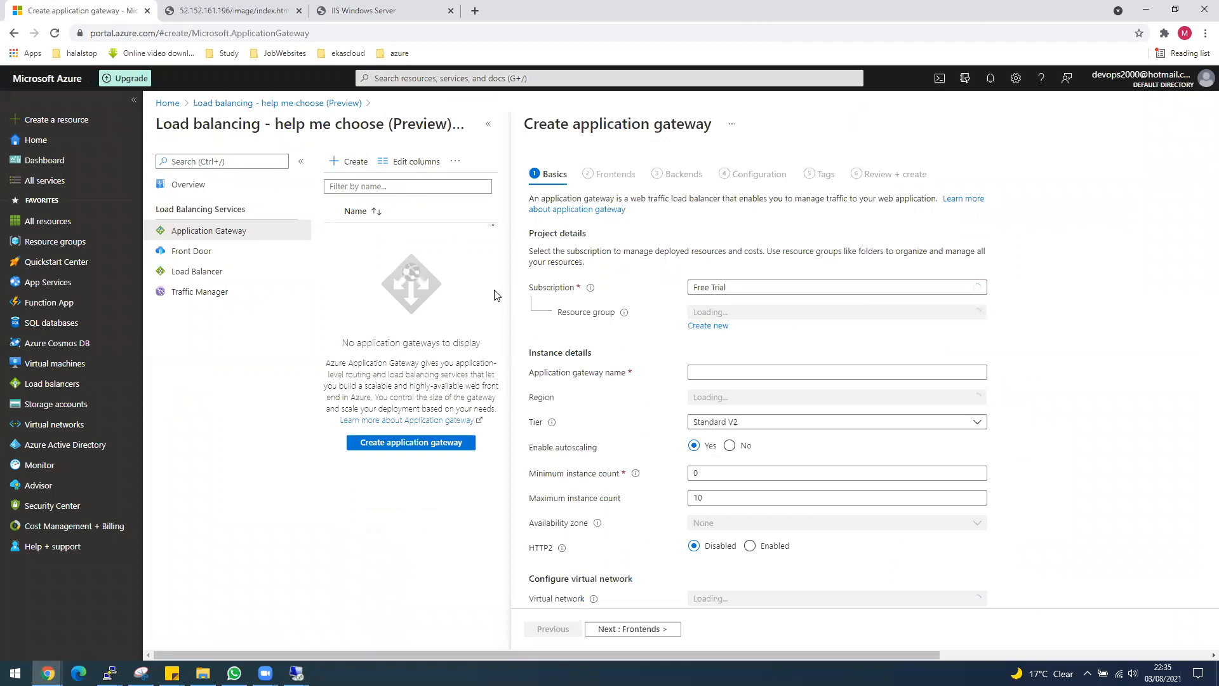
Assign the application gateway to resource group RGEastUS and name it Application-GW-EastUS
{"action": "left_click", "coordinate": [743, 311]}
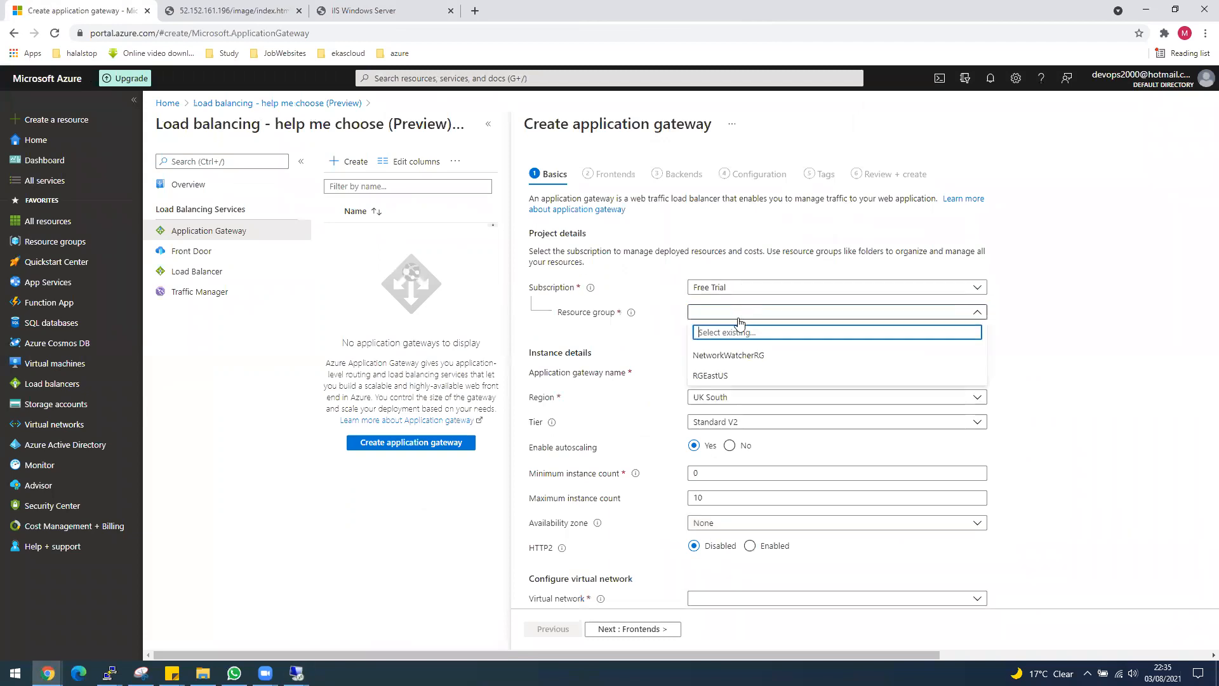
{"action": "left_click", "coordinate": [732, 378]}
{"action": "left_click", "coordinate": [726, 375]}
{"action": "type", "text": "Application"}
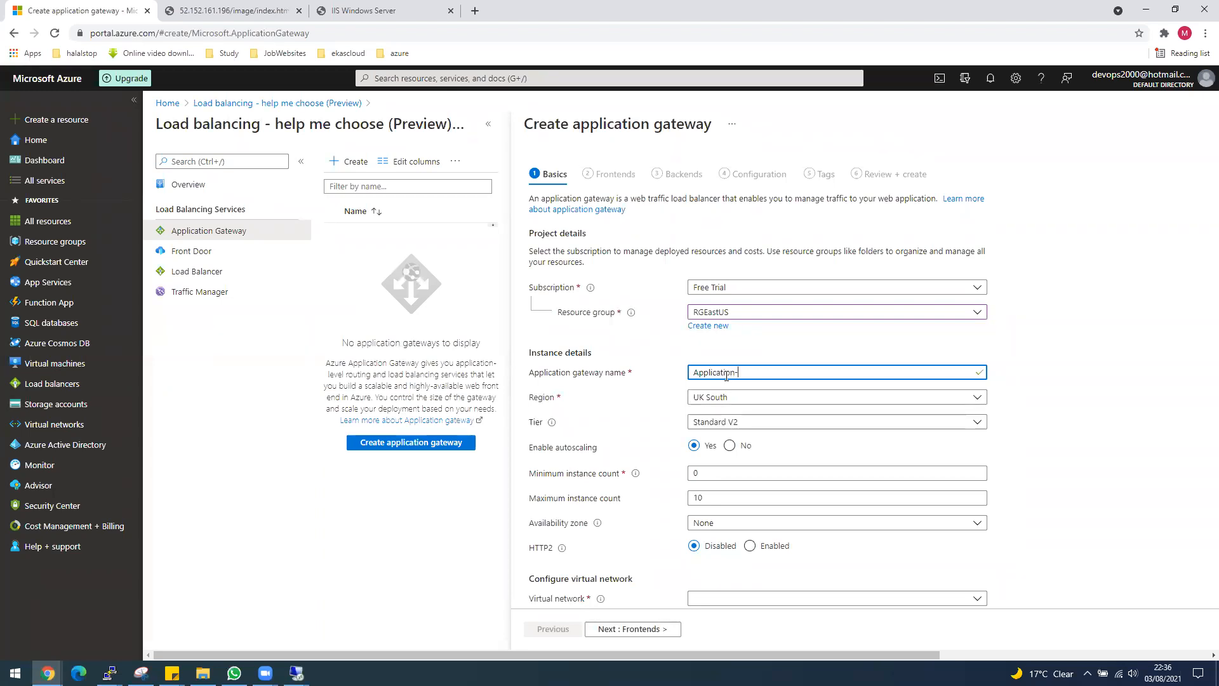
{"action": "type", "text": "-GW-EastUS"}
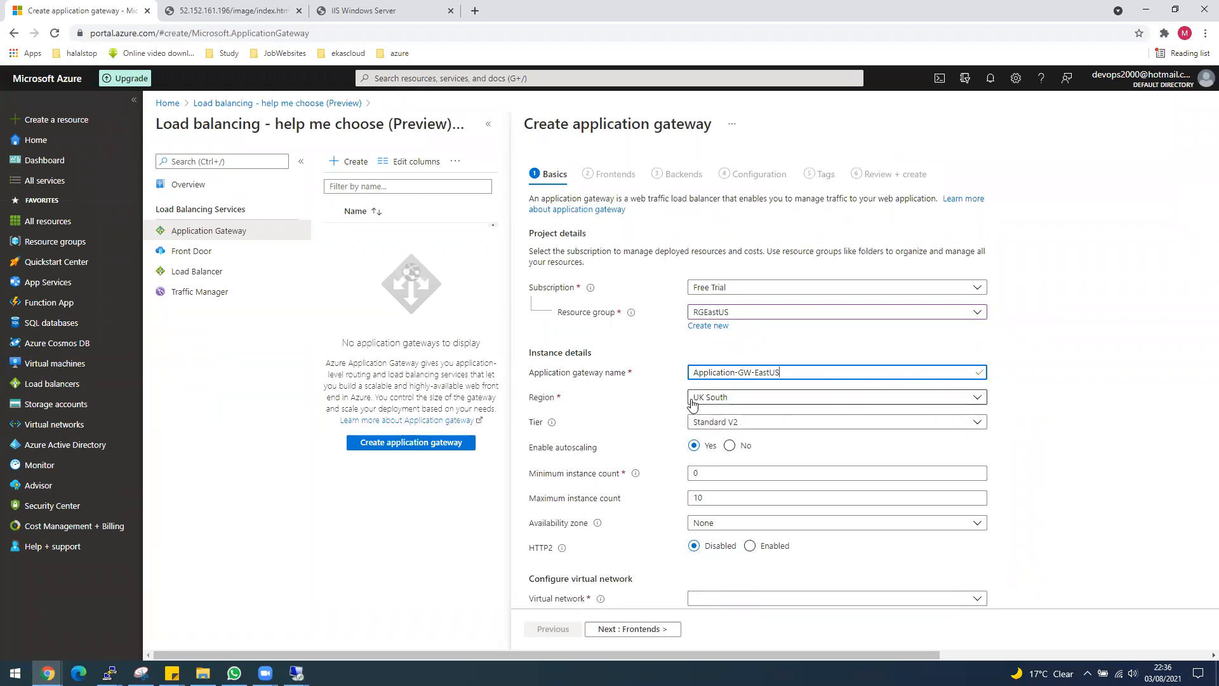
Filter the region list by "east" and set the gateway's region to East US
{"action": "left_click", "coordinate": [719, 405]}
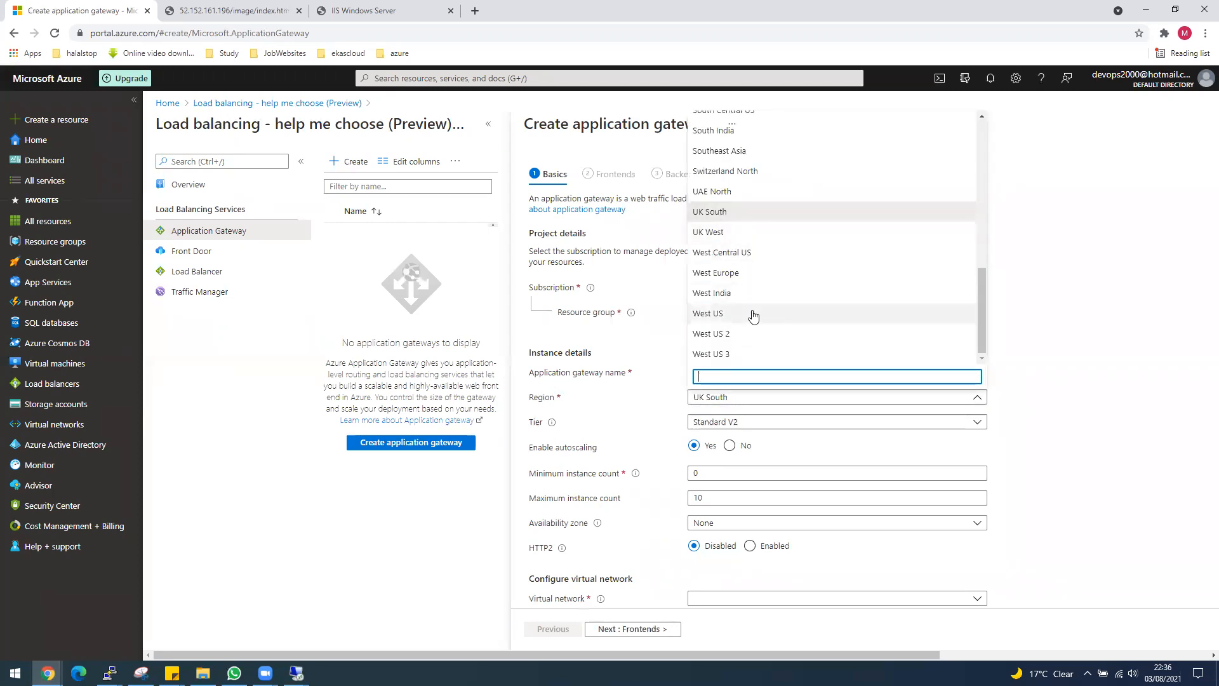
{"action": "type", "text": "eastus"}
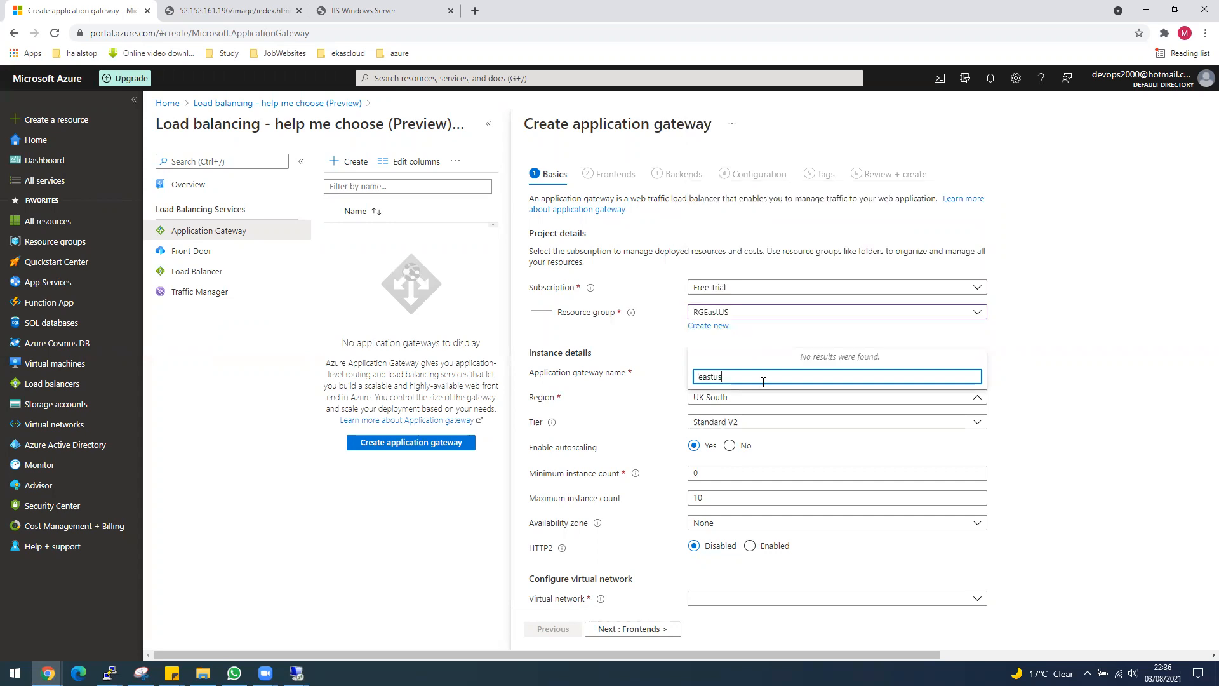
{"action": "key", "text": "BackSpace"}
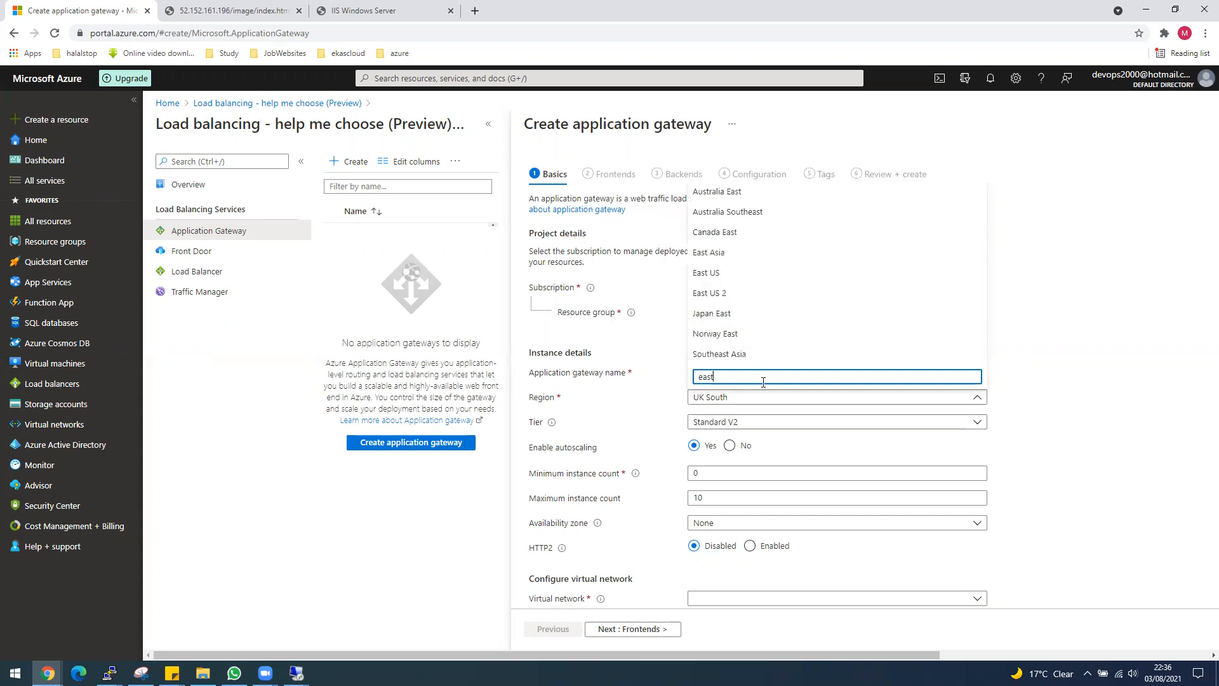
{"action": "left_click", "coordinate": [714, 272]}
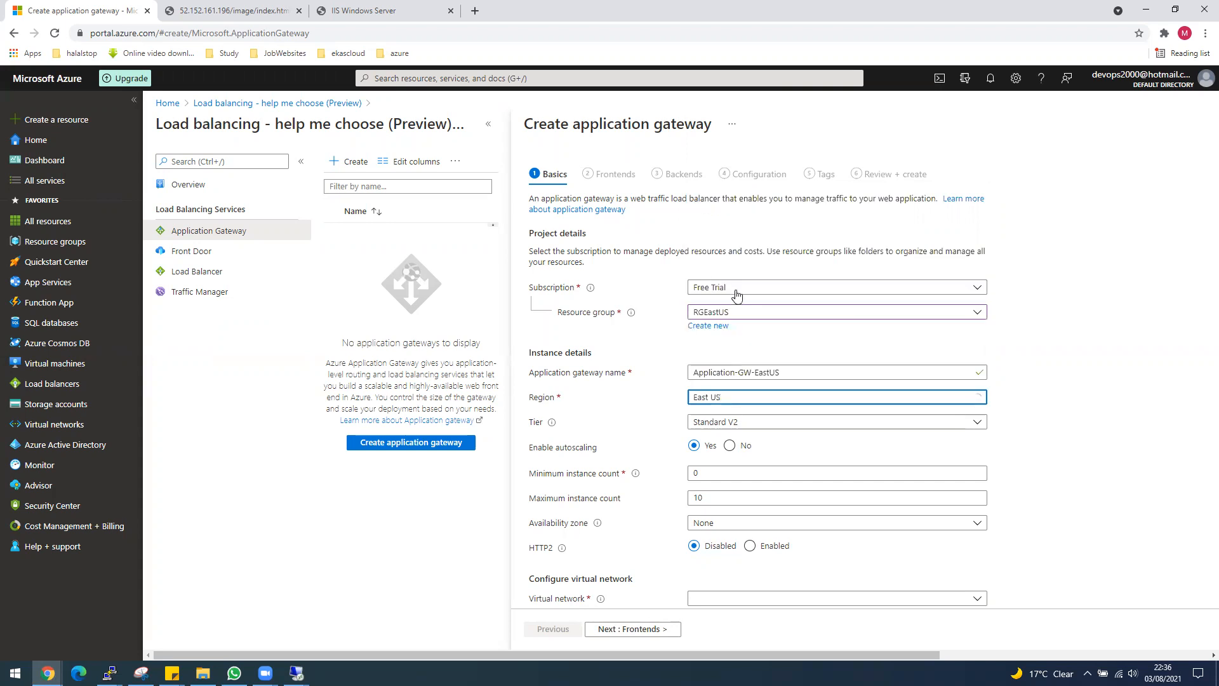
Set the autoscaling minimum instance count to 1 and the maximum instance count to 4
{"action": "scroll", "coordinate": [761, 444], "scroll_direction": "down", "scroll_amount": 1}
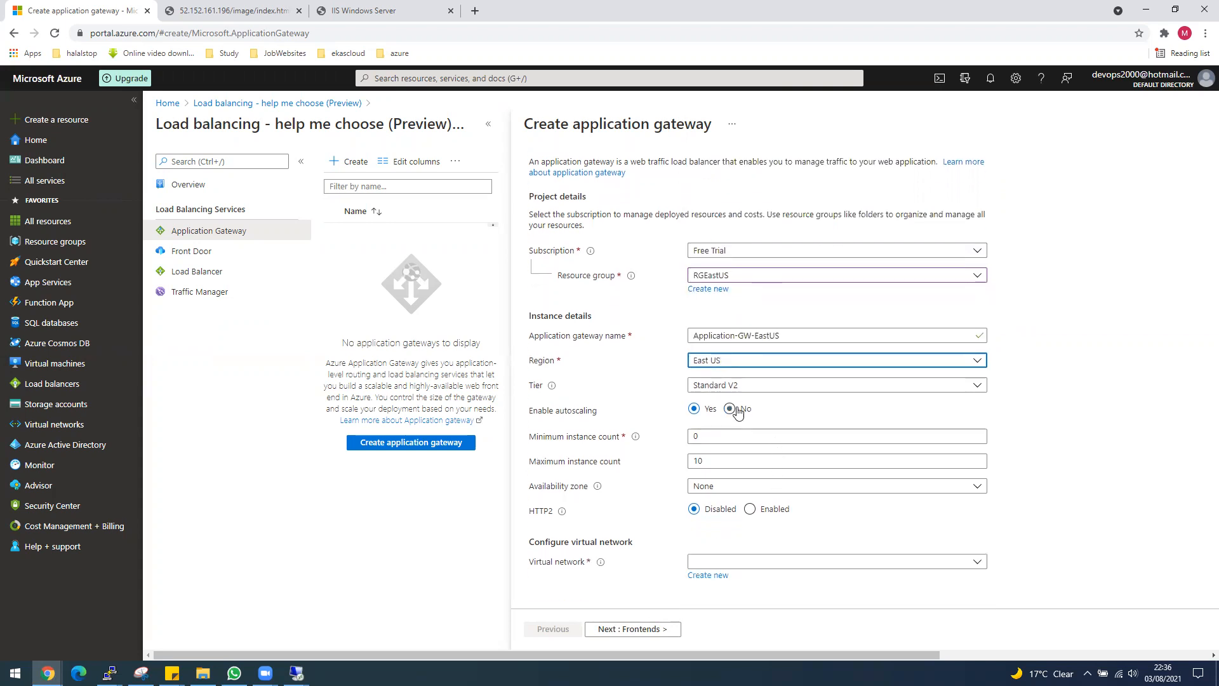
{"action": "left_click", "coordinate": [695, 436]}
{"action": "key", "text": "BackSpace"}
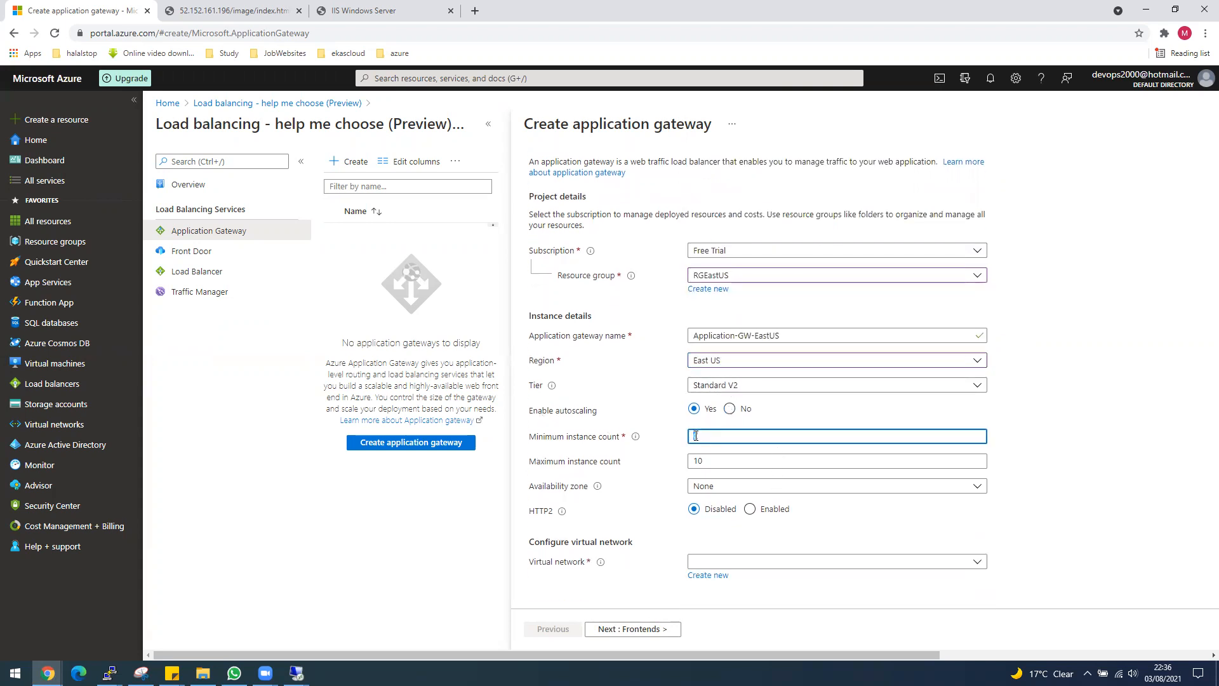
{"action": "type", "text": "1"}
{"action": "key", "text": "Tab"}
{"action": "type", "text": "4"}
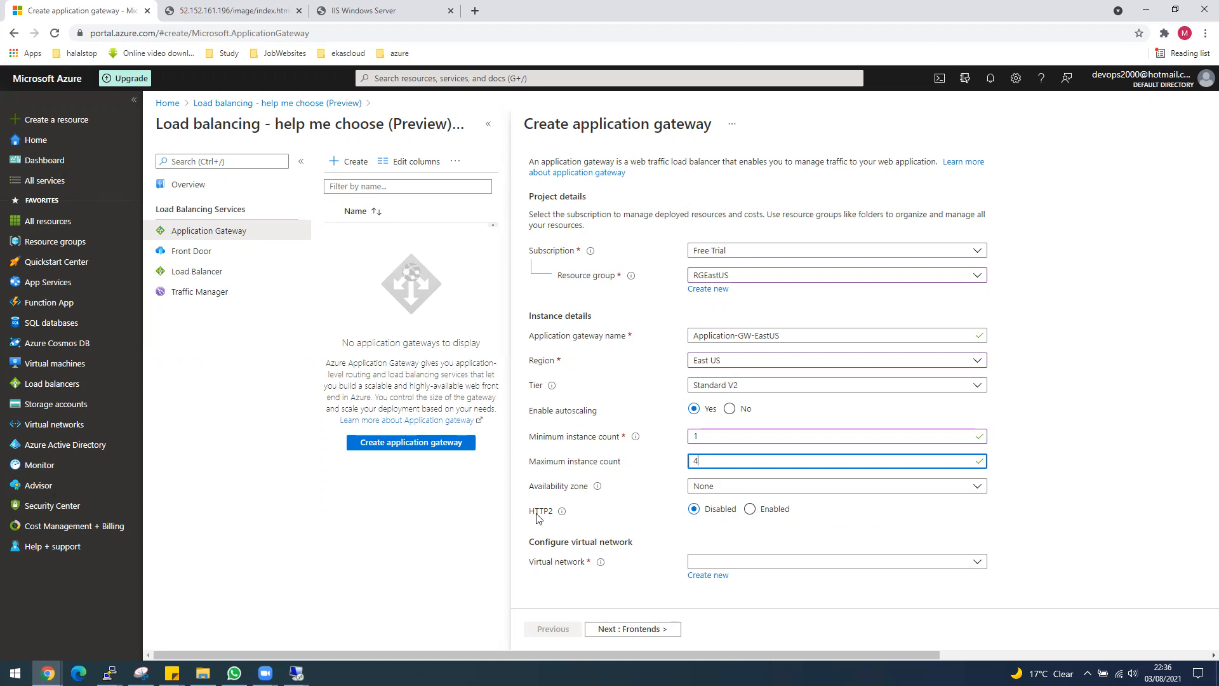
Choose VNetEastUS as the gateway's virtual network and continue to the frontend settings
{"action": "left_click", "coordinate": [692, 562]}
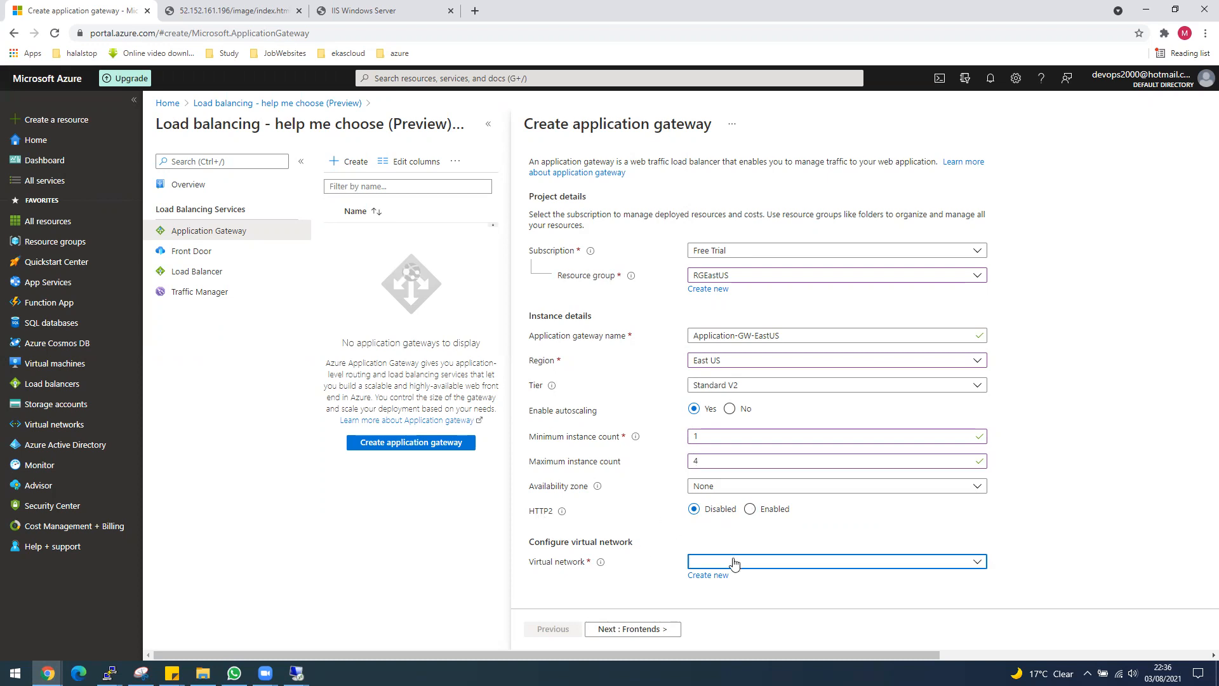
{"action": "left_click", "coordinate": [1175, 483]}
{"action": "left_click", "coordinate": [981, 569]}
{"action": "left_click", "coordinate": [759, 627]}
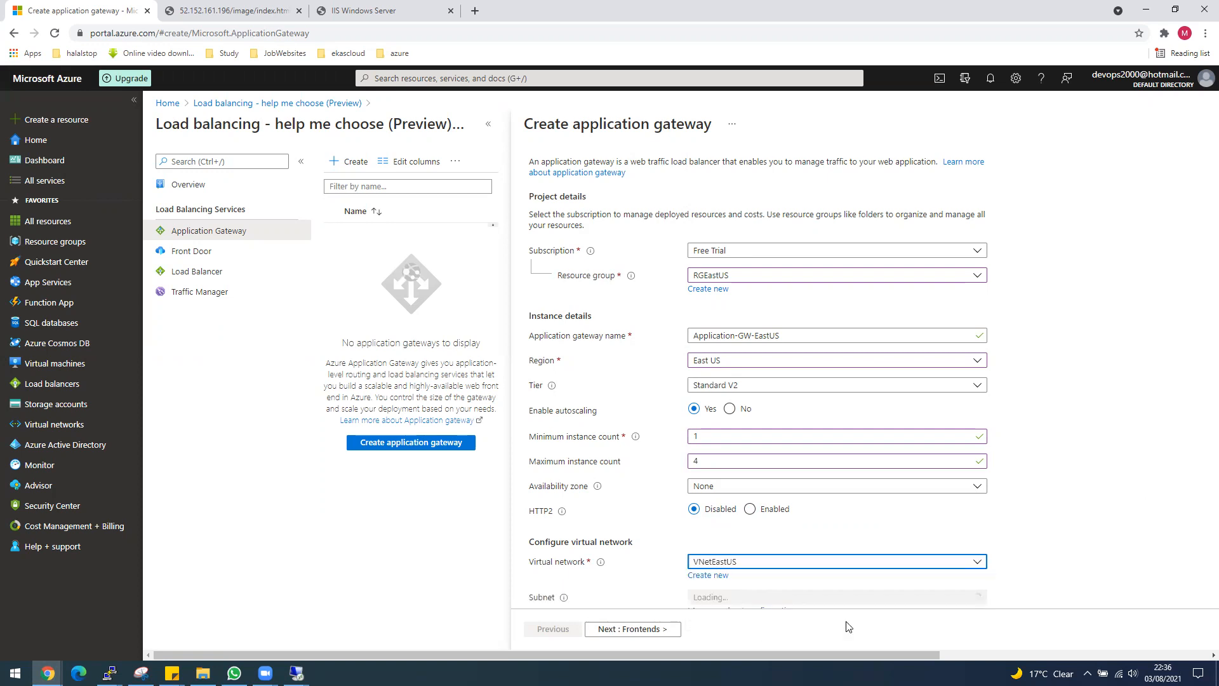
{"action": "scroll", "coordinate": [1111, 523], "scroll_direction": "down", "scroll_amount": 1}
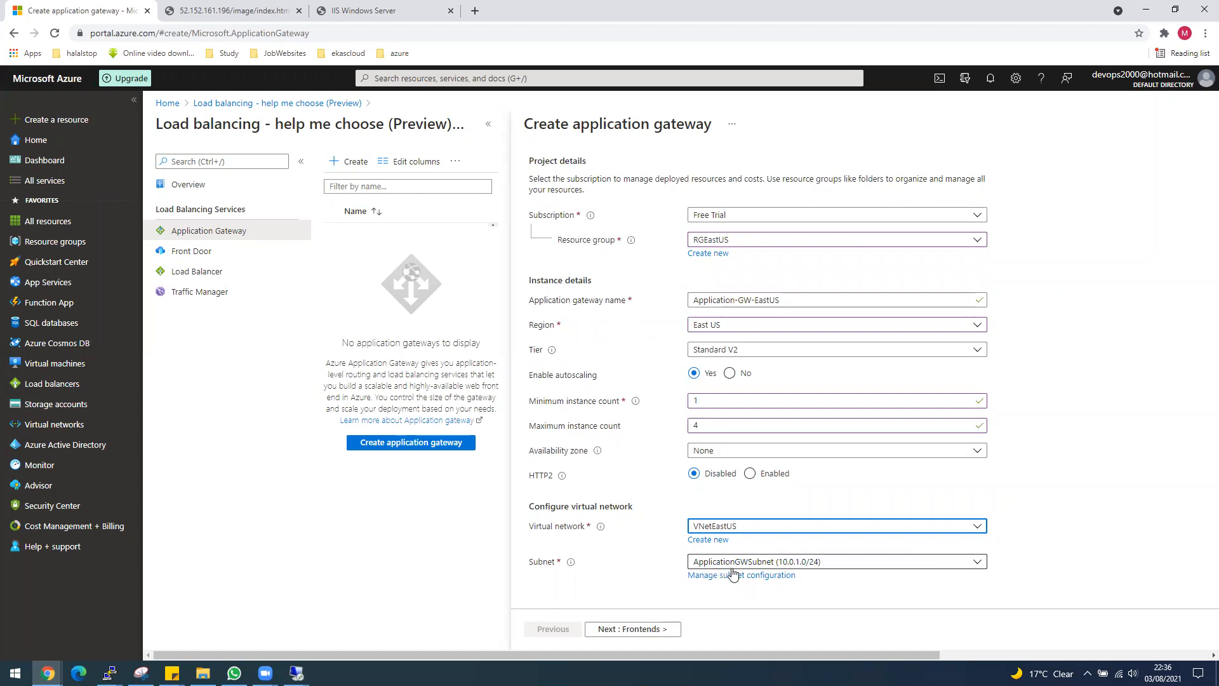
{"action": "left_click", "coordinate": [655, 629]}
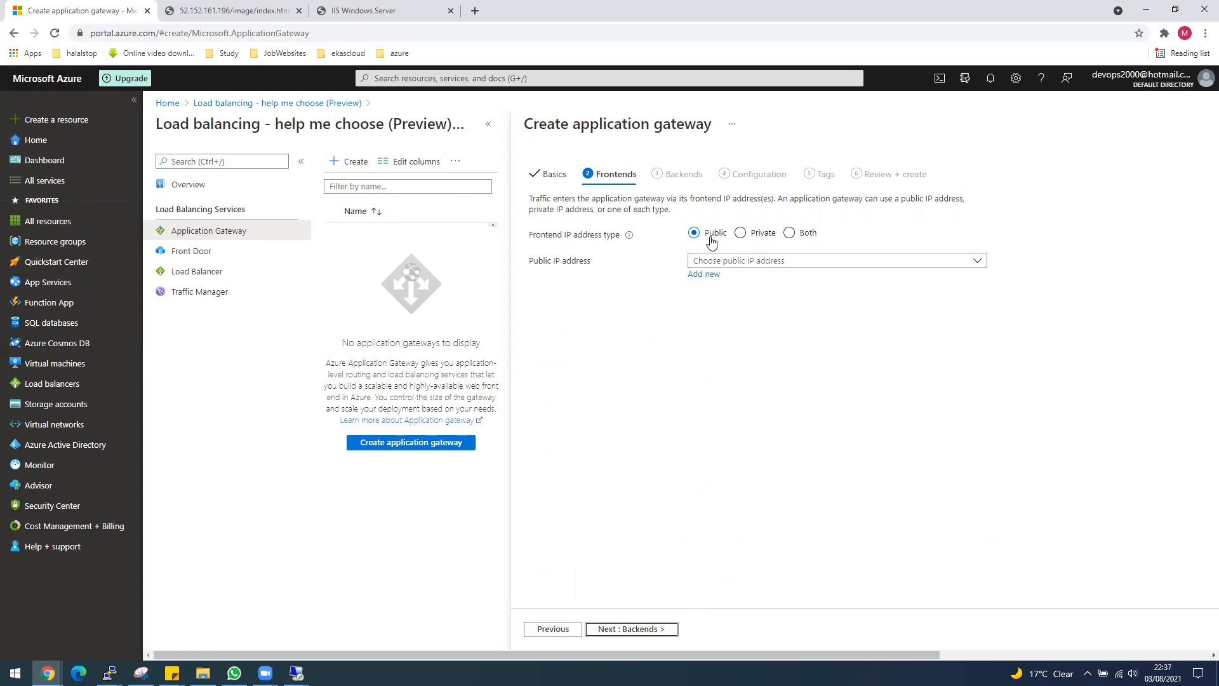
Try to specify GWIP-EastUS as the public IP address of the gateway's frontend
{"action": "left_click", "coordinate": [739, 264]}
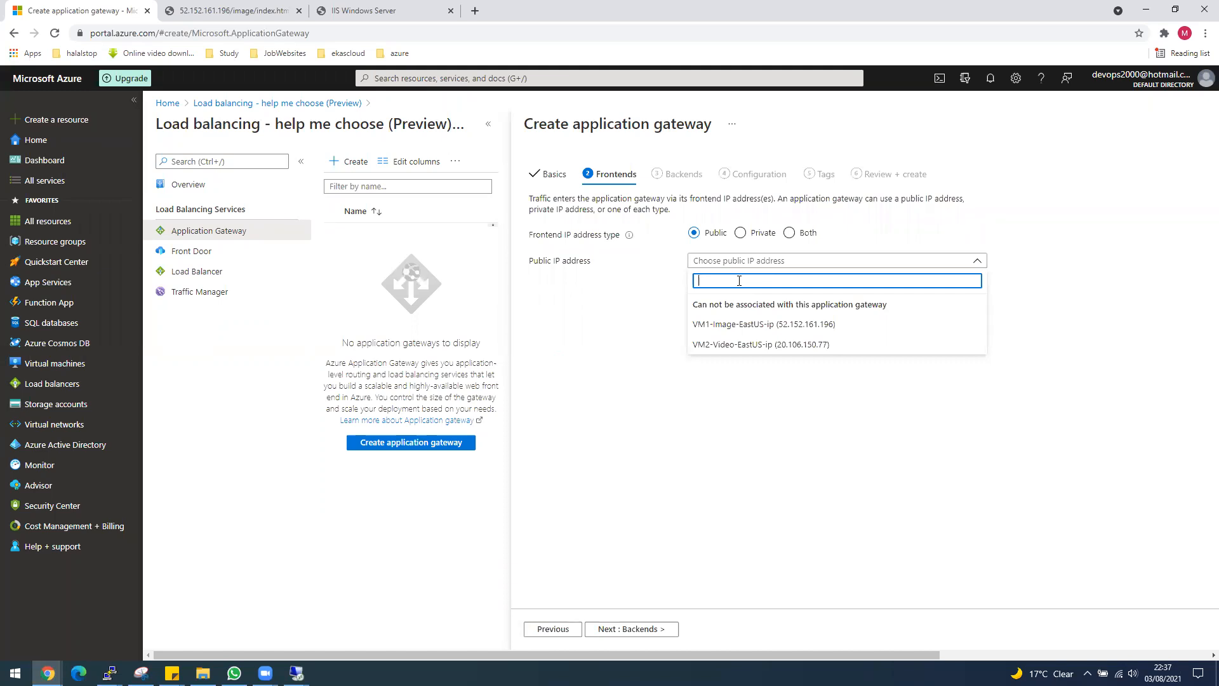
{"action": "type", "text": "G"}
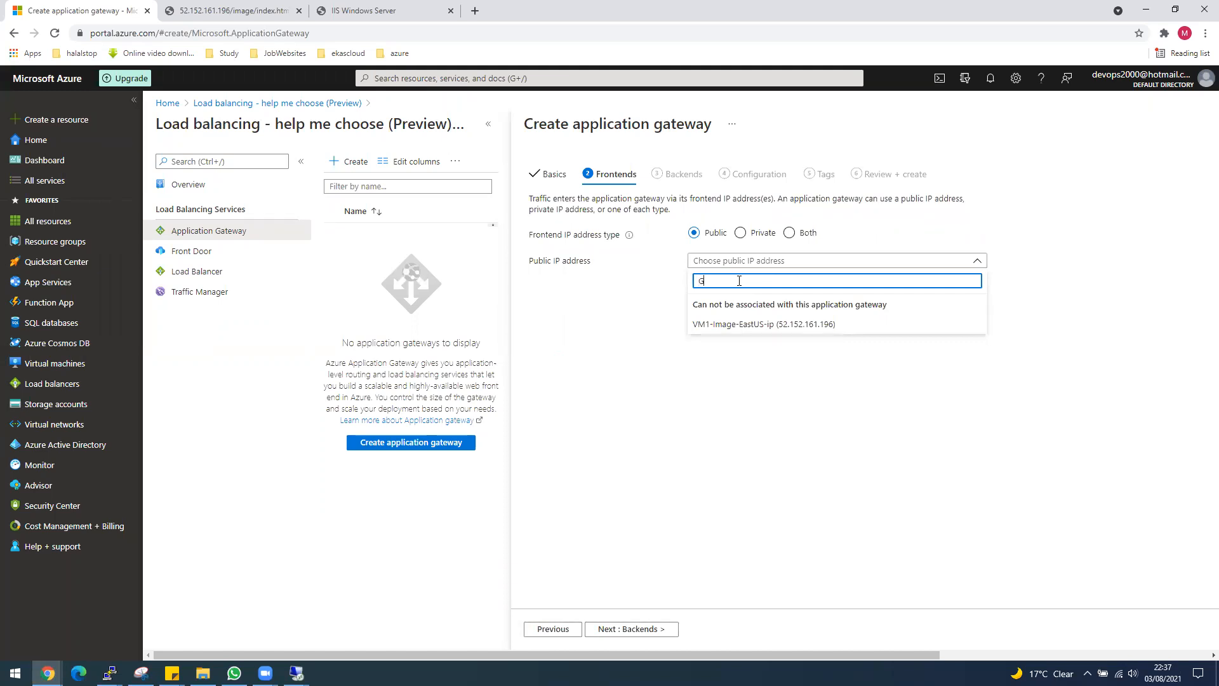
{"action": "type", "text": "WIP-"}
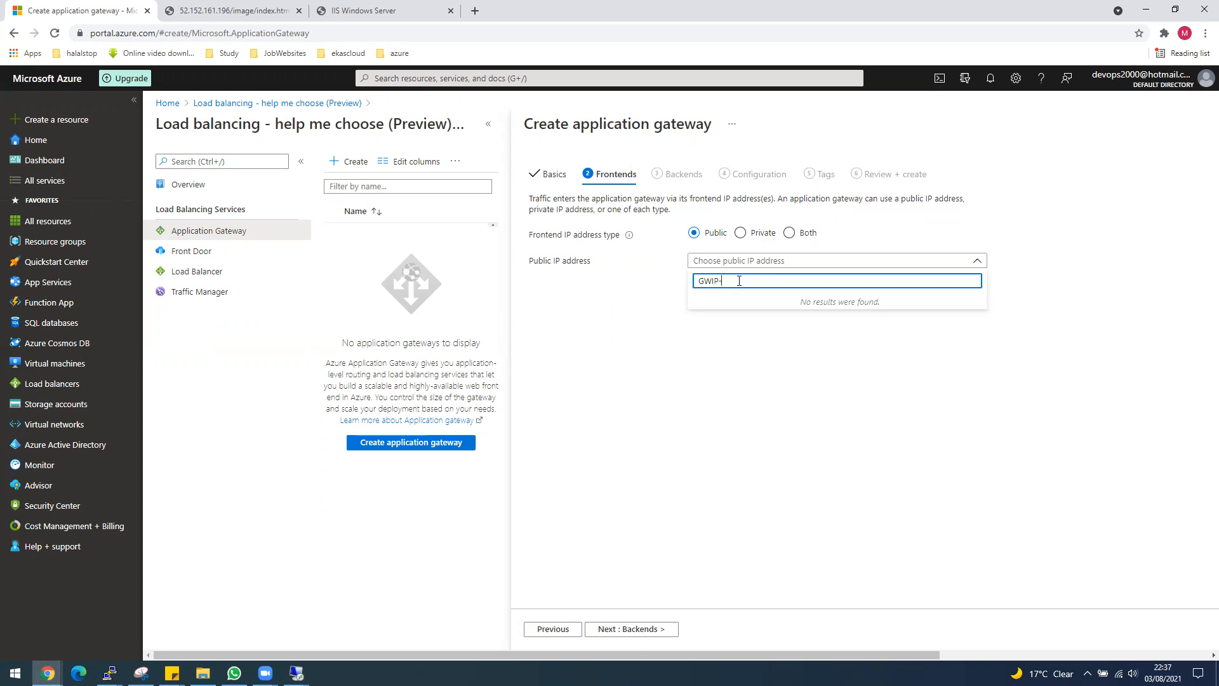
{"action": "type", "text": "US"}
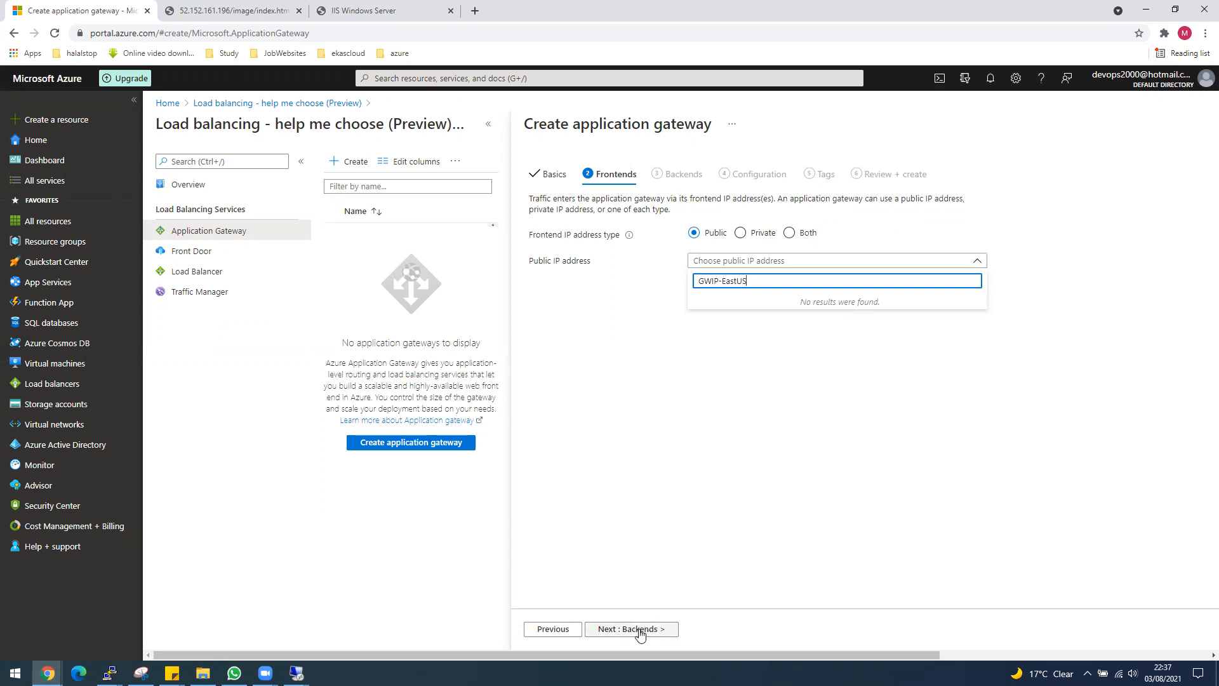
{"action": "left_click", "coordinate": [686, 506]}
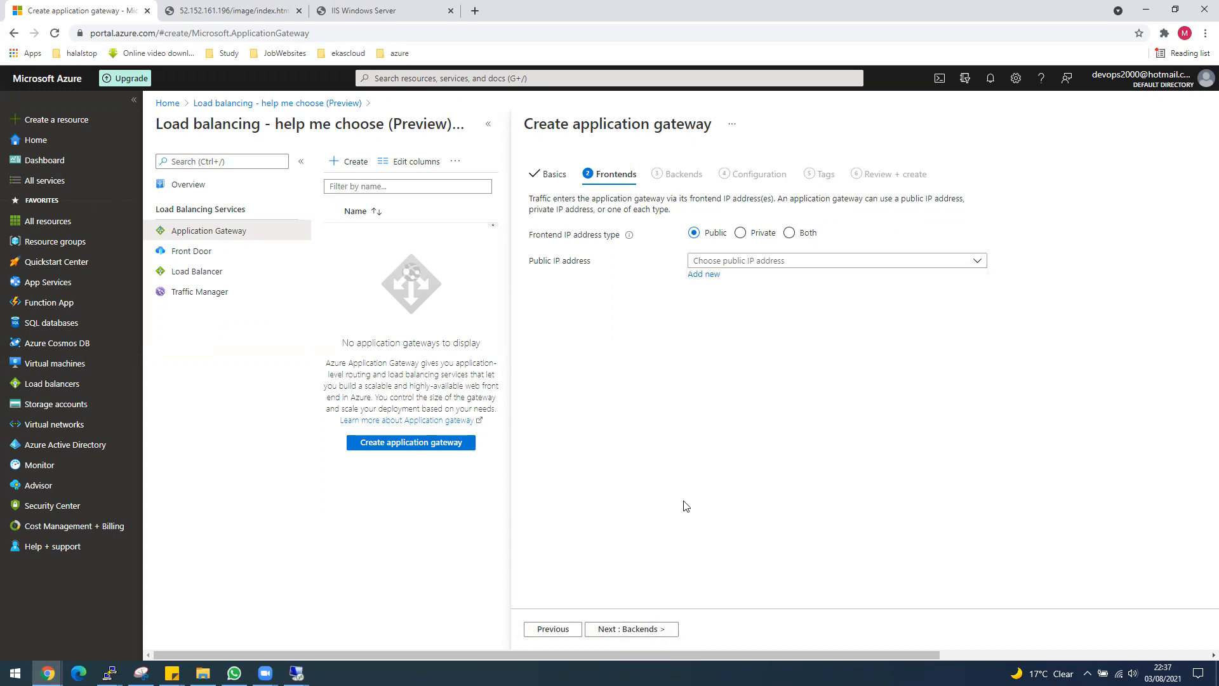
{"action": "left_click", "coordinate": [725, 262]}
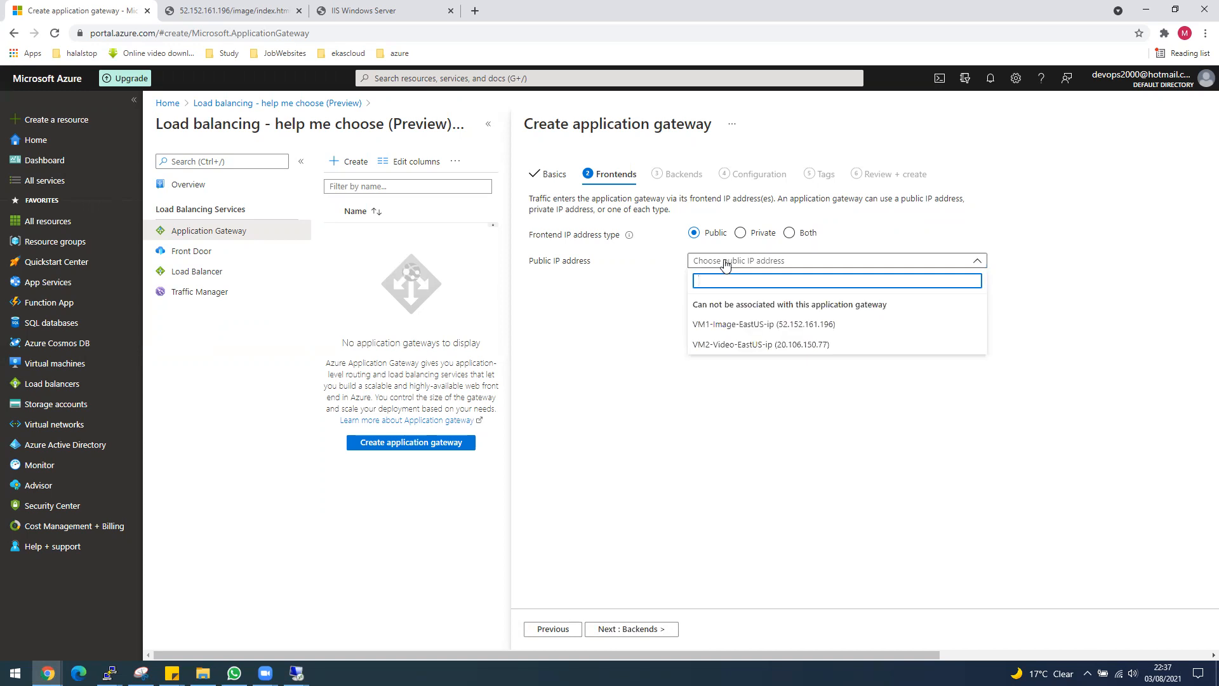
{"action": "type", "text": "GWIP-EastUS"}
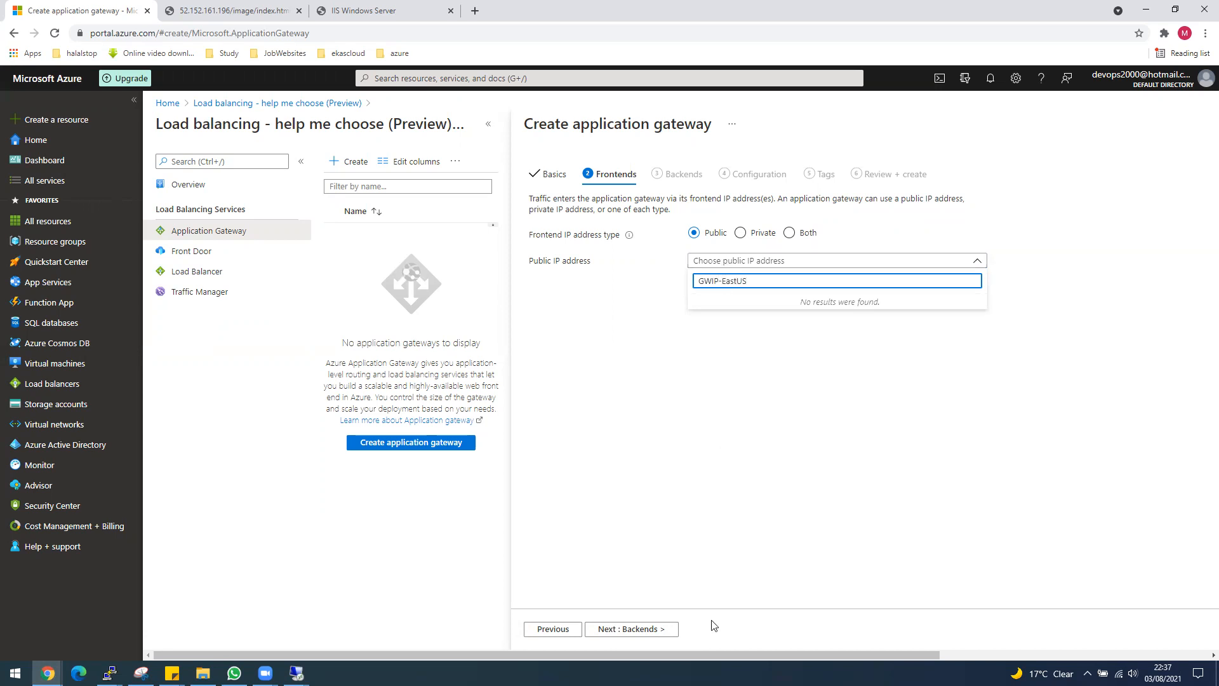
Continue to the backend settings and add a backend pool named imagePool with virtual machine target vm1-image-eastus180 (10.0.0.4)
{"action": "left_click", "coordinate": [653, 628]}
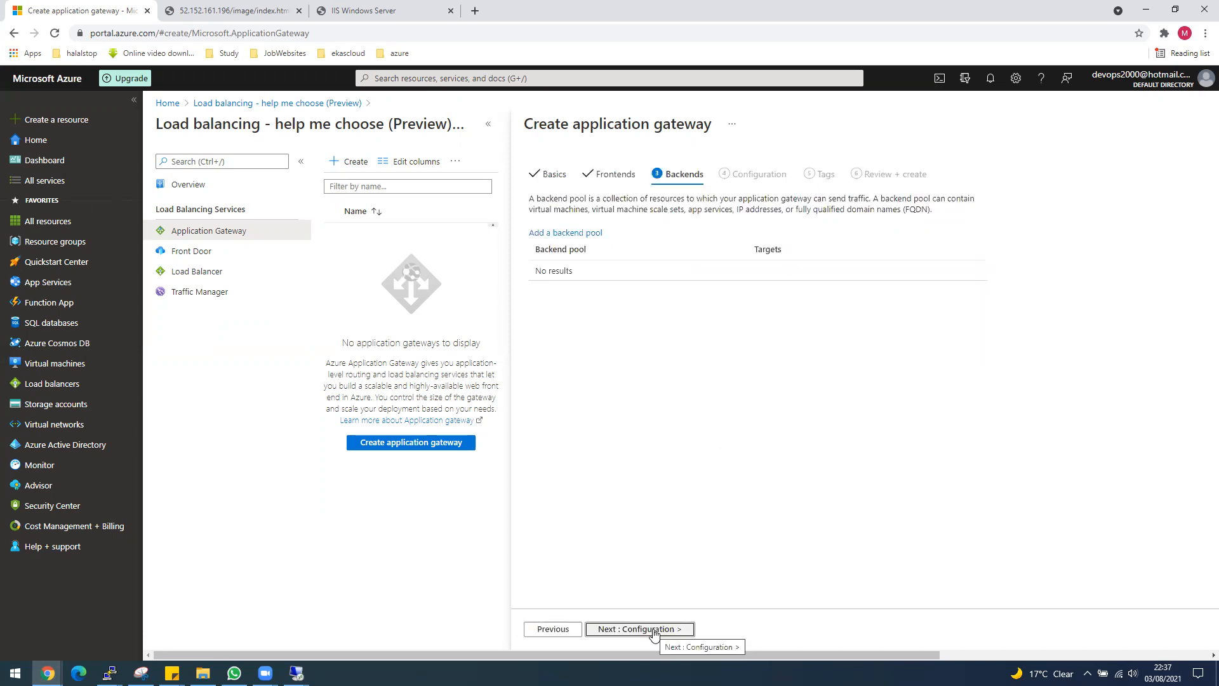
{"action": "left_click", "coordinate": [558, 241]}
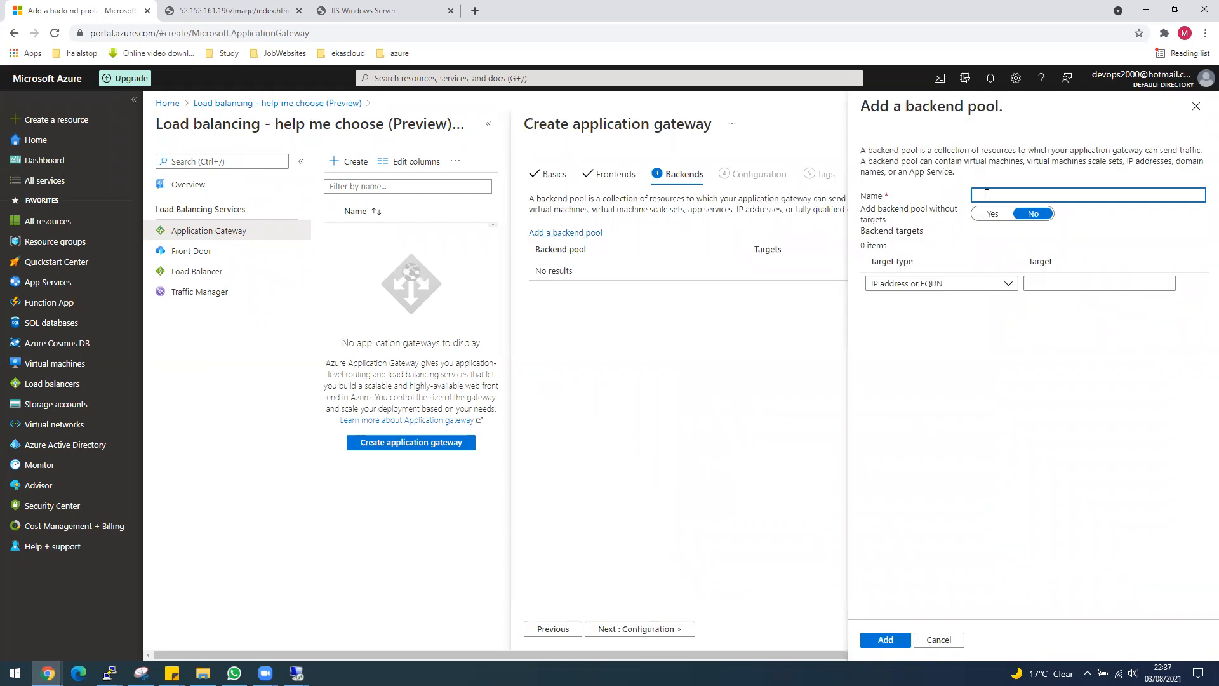
{"action": "type", "text": "imagePool"}
{"action": "left_click", "coordinate": [1008, 286]}
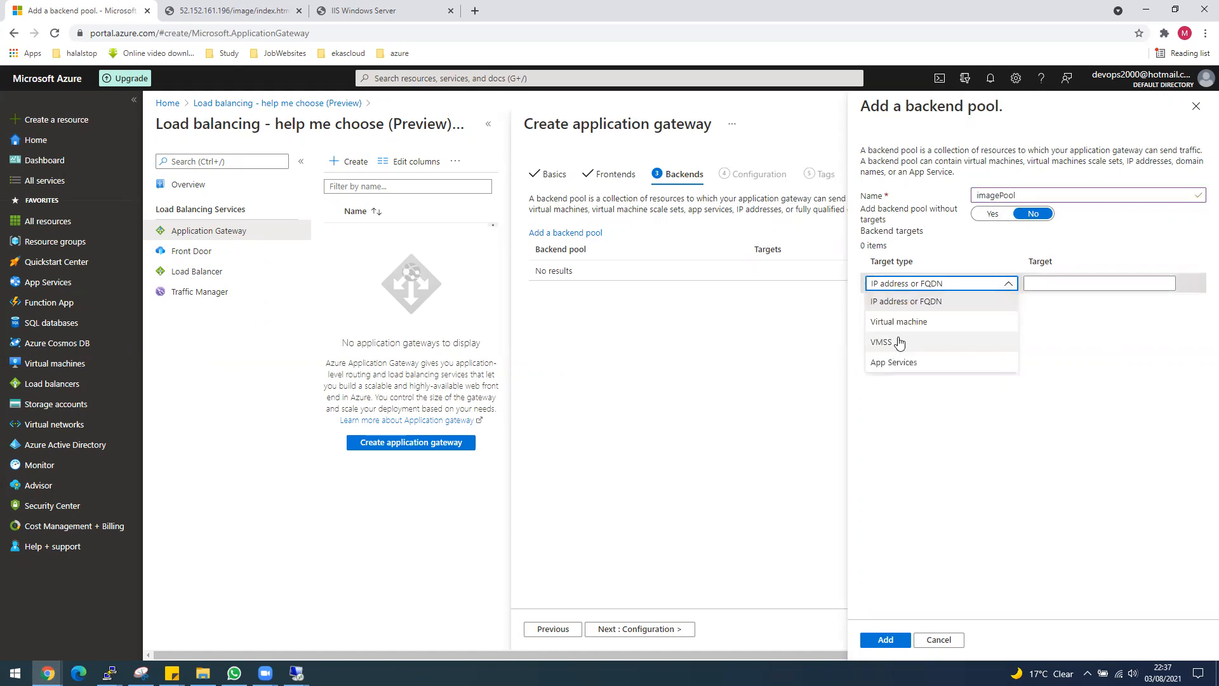
{"action": "left_click", "coordinate": [882, 324]}
{"action": "left_click", "coordinate": [1090, 286]}
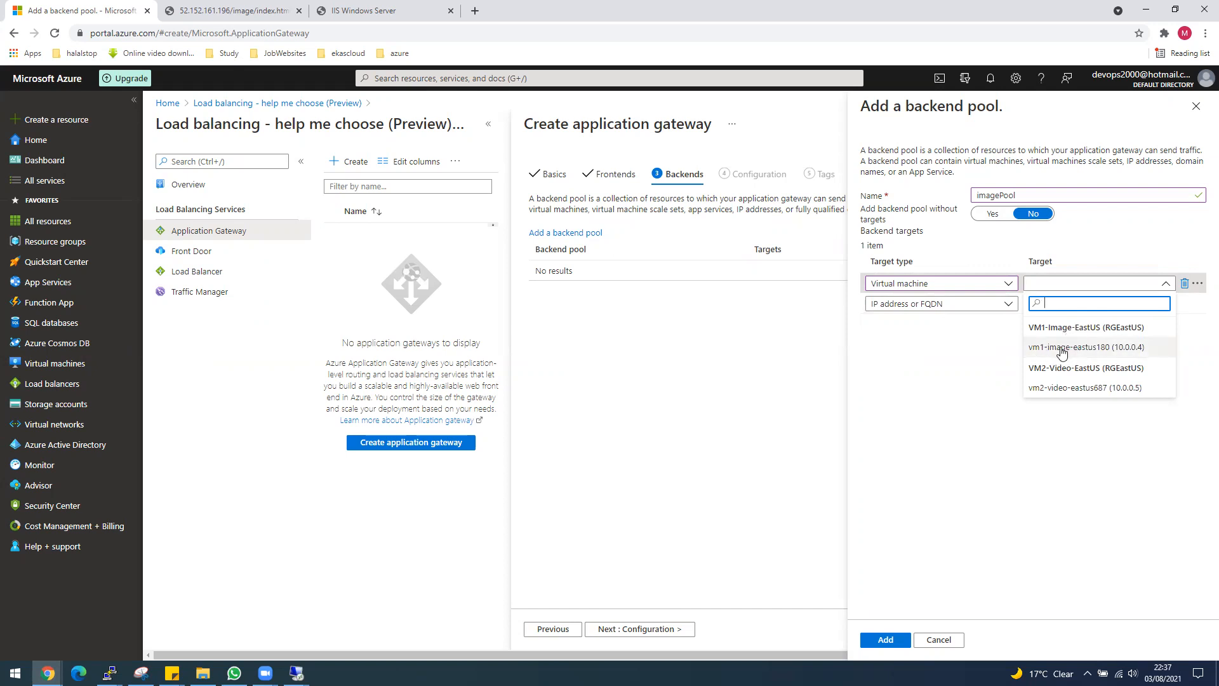
{"action": "left_click", "coordinate": [1110, 349]}
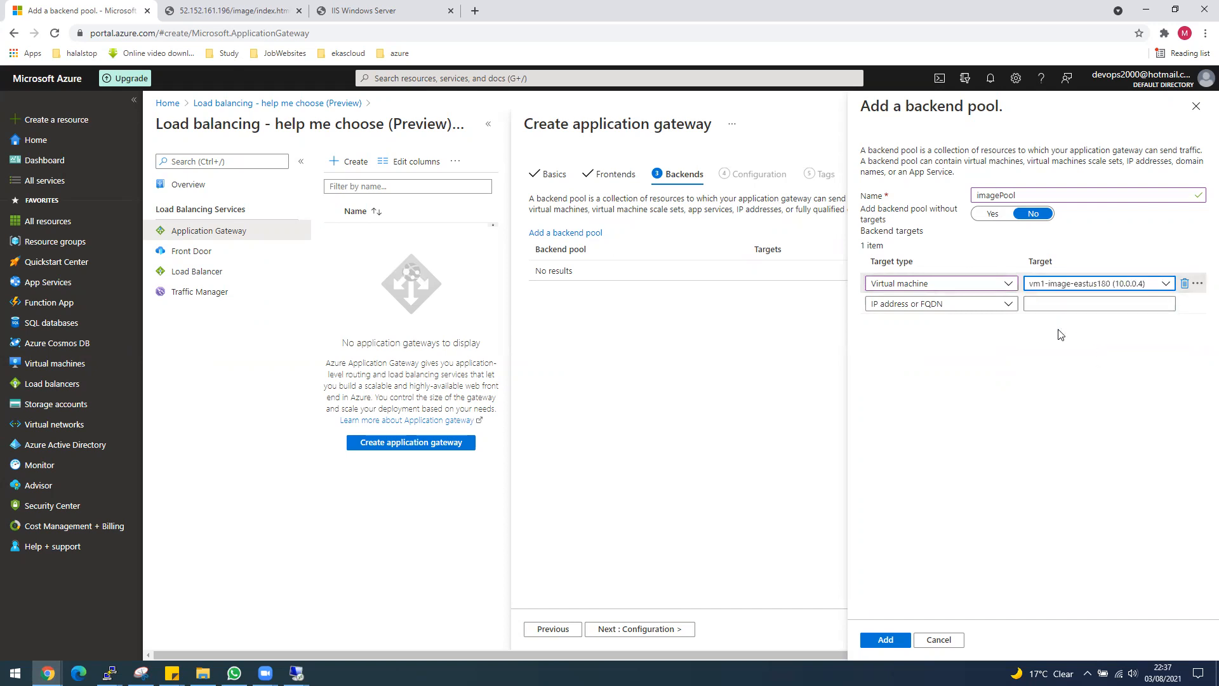
{"action": "left_click", "coordinate": [886, 641]}
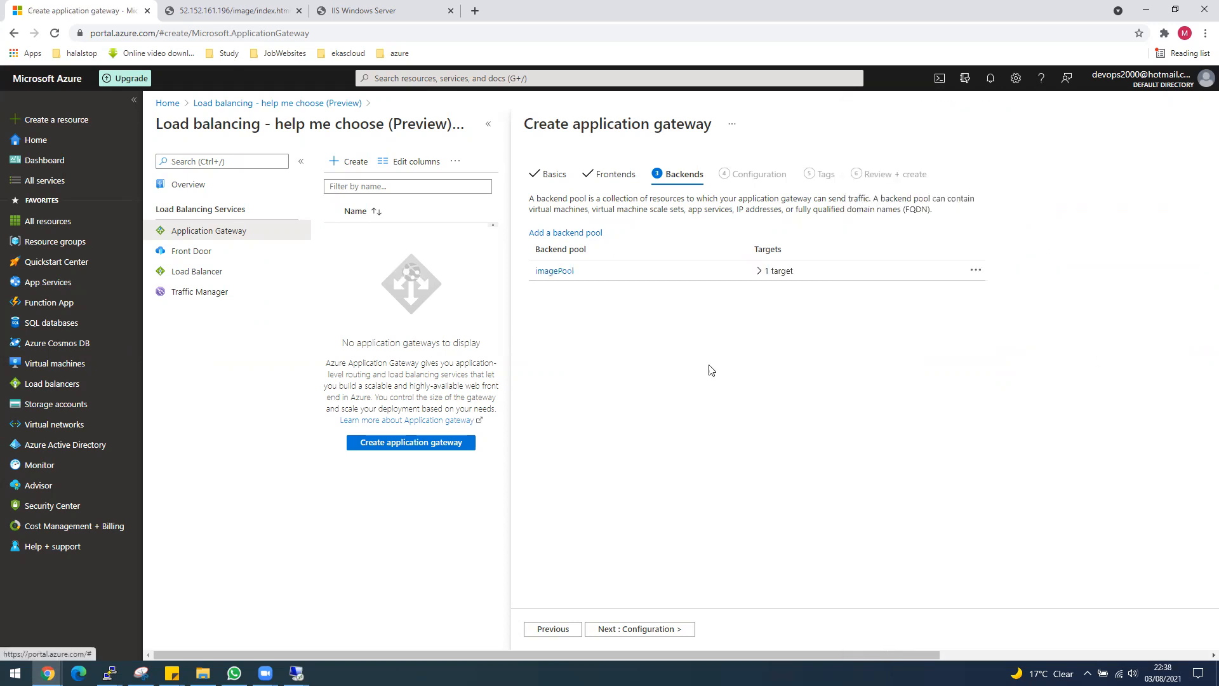
Add a second backend pool named videoPool with virtual machine target vm2-video-eastus687 (10.0.0.5)
{"action": "left_click", "coordinate": [553, 232]}
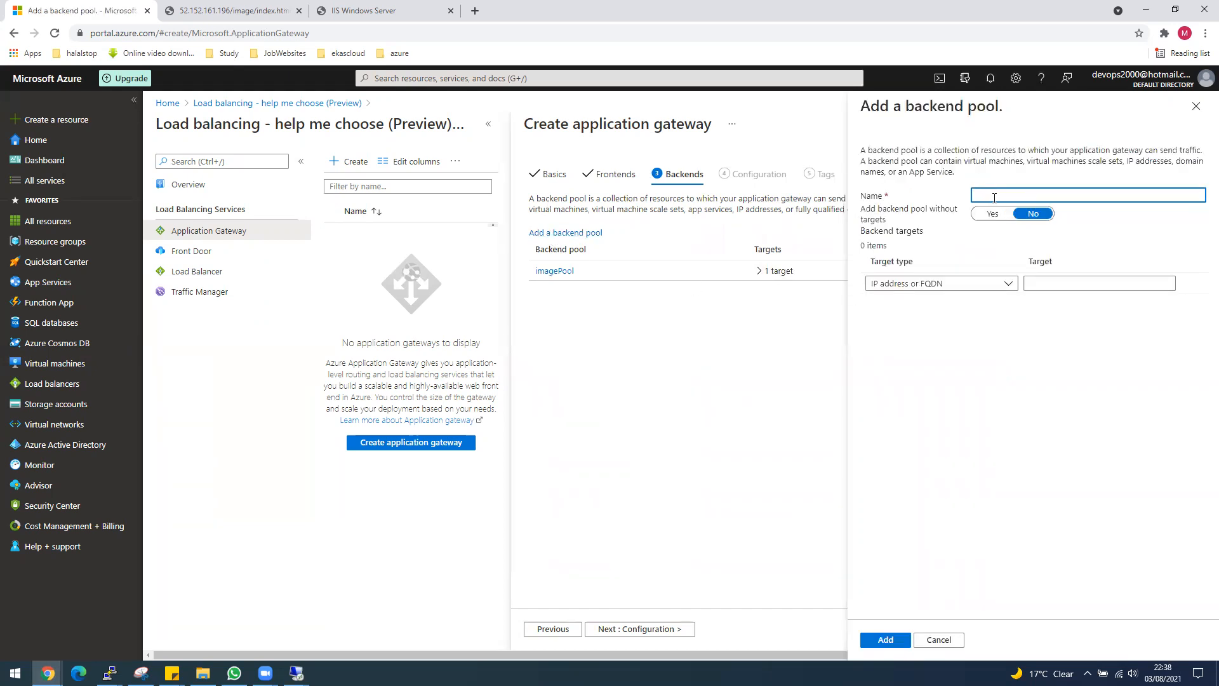
{"action": "type", "text": "videoPool"}
{"action": "left_click", "coordinate": [925, 287]}
{"action": "left_click", "coordinate": [900, 321]}
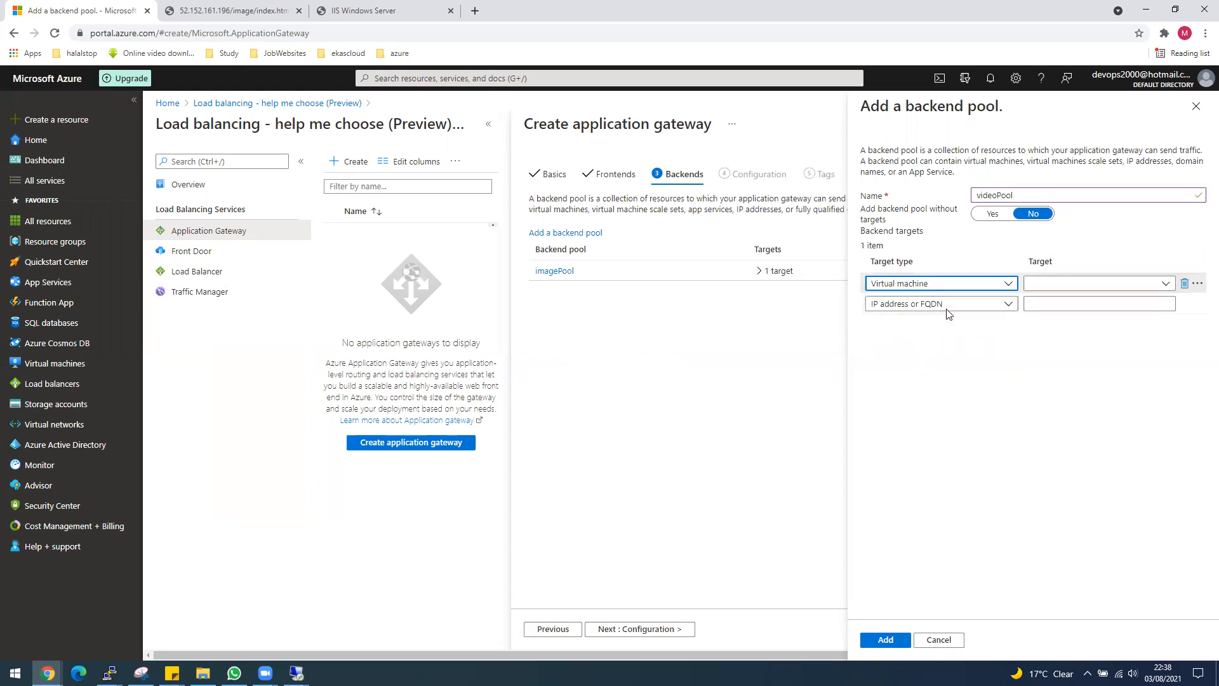
{"action": "left_click", "coordinate": [1092, 283]}
{"action": "left_click", "coordinate": [1096, 388]}
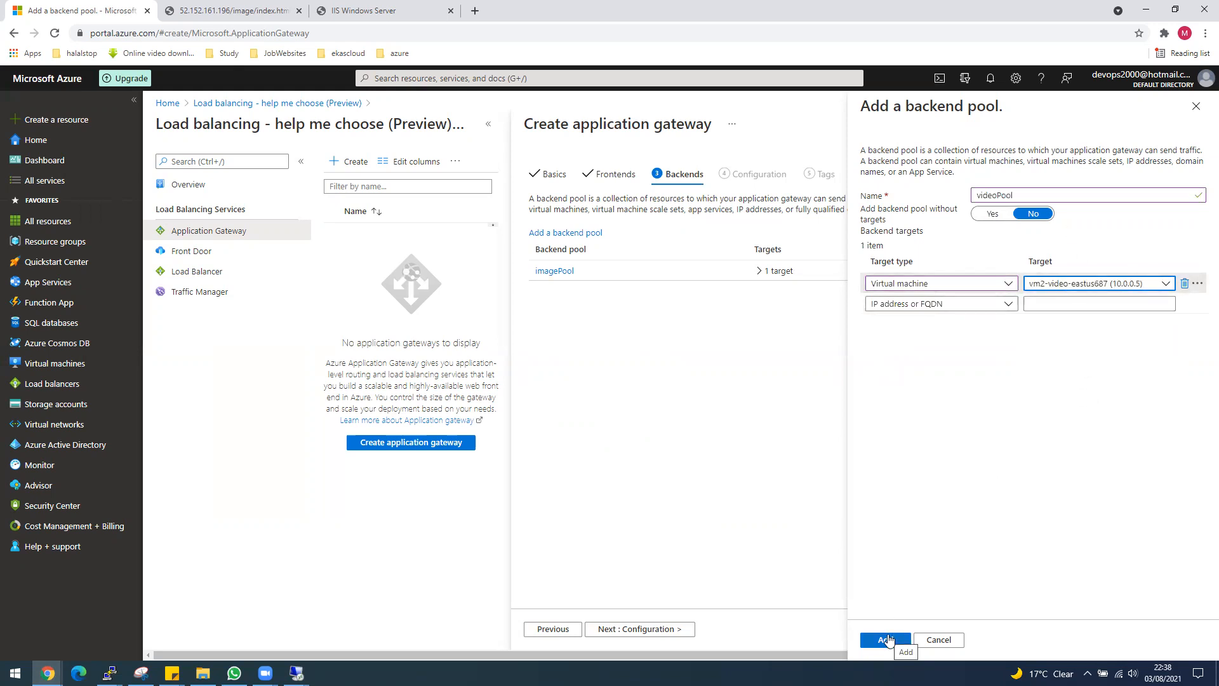
{"action": "left_click", "coordinate": [886, 639]}
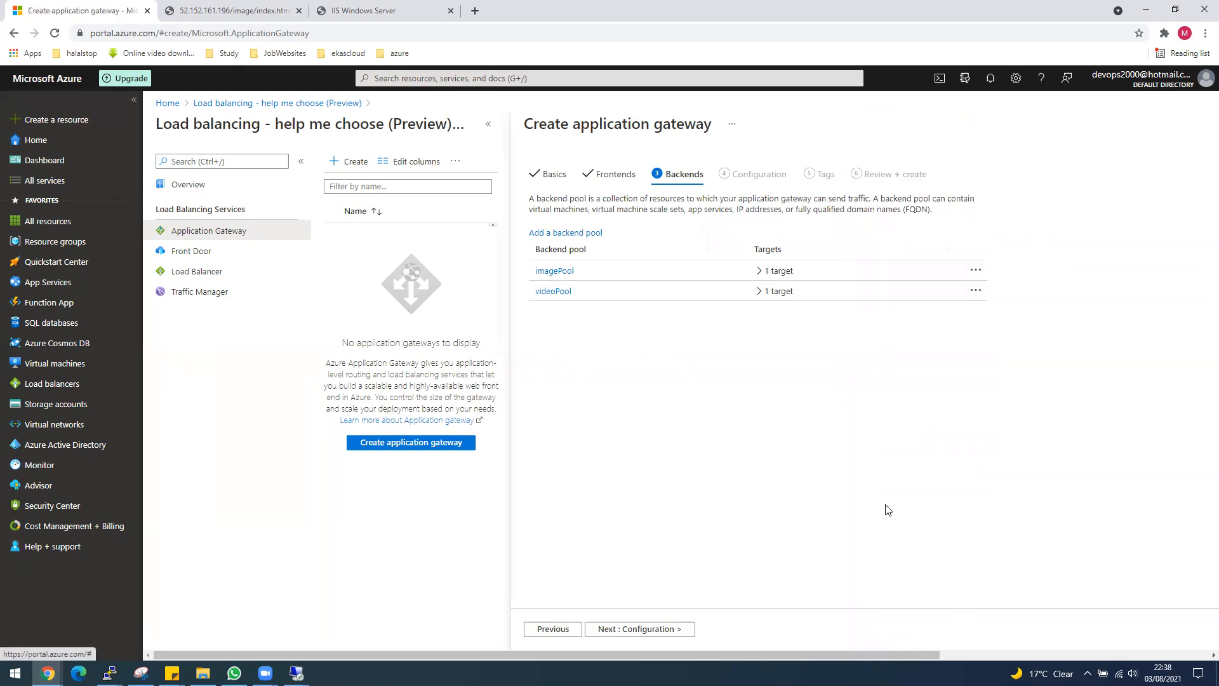
Continue to the configuration settings and assign the public frontend a new public IP address named IP
{"action": "left_click", "coordinate": [679, 629]}
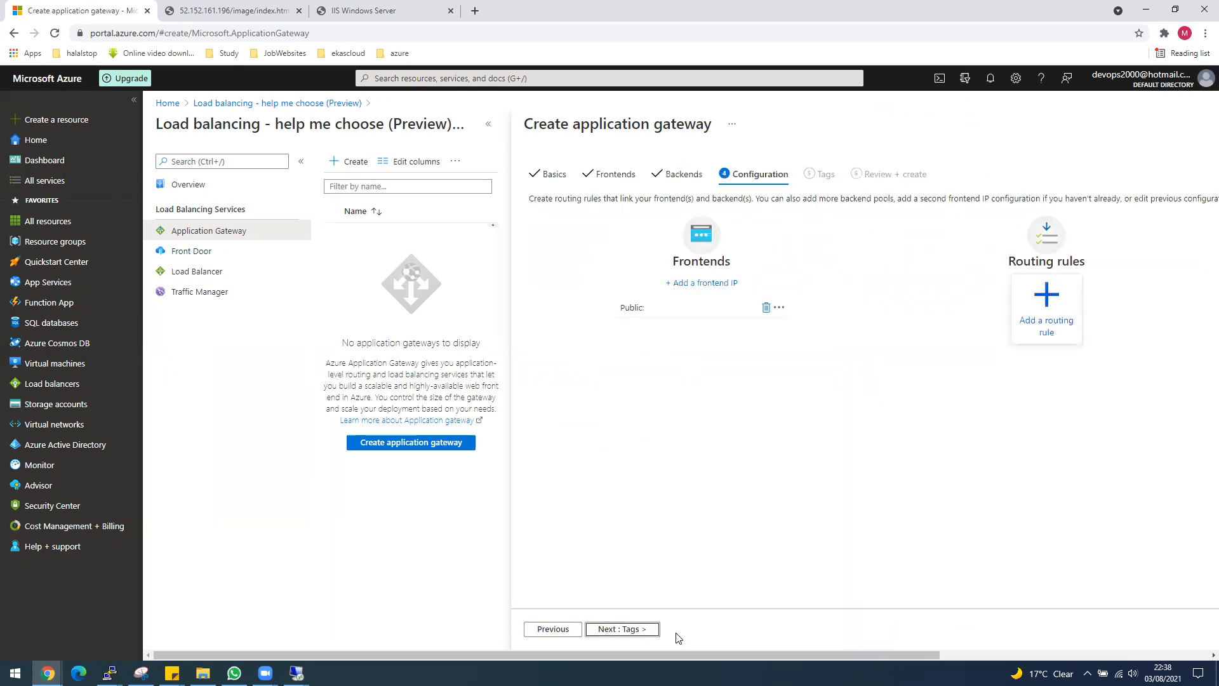
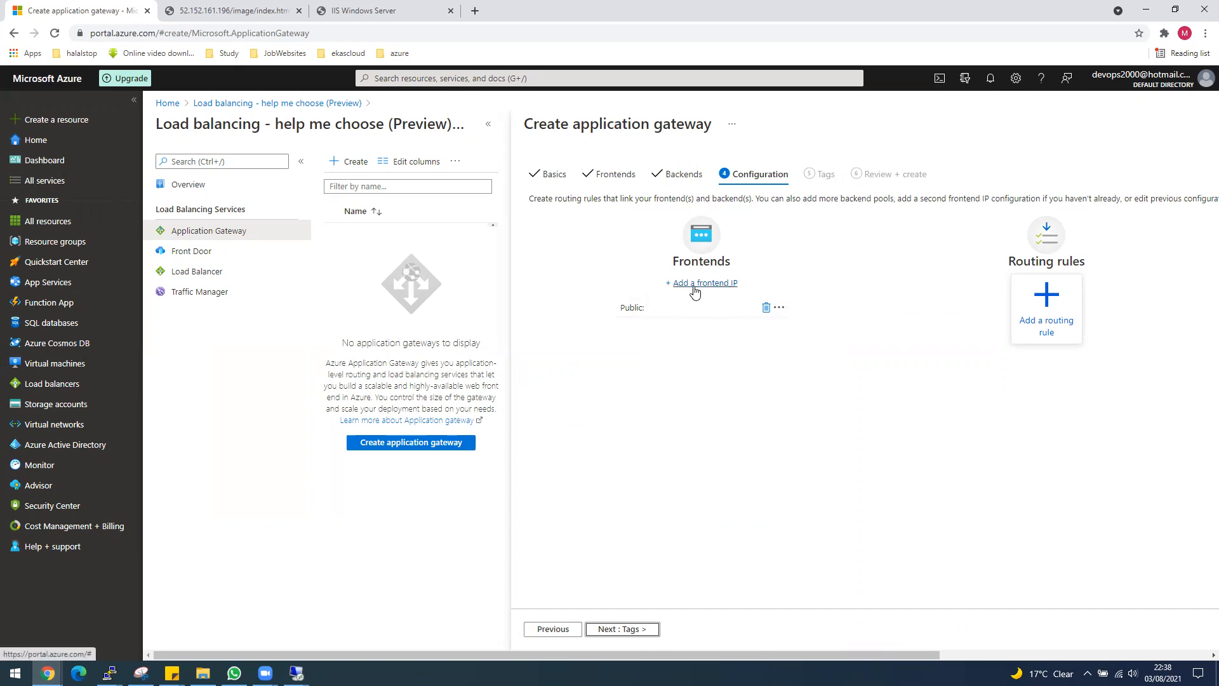
{"action": "left_click", "coordinate": [488, 124]}
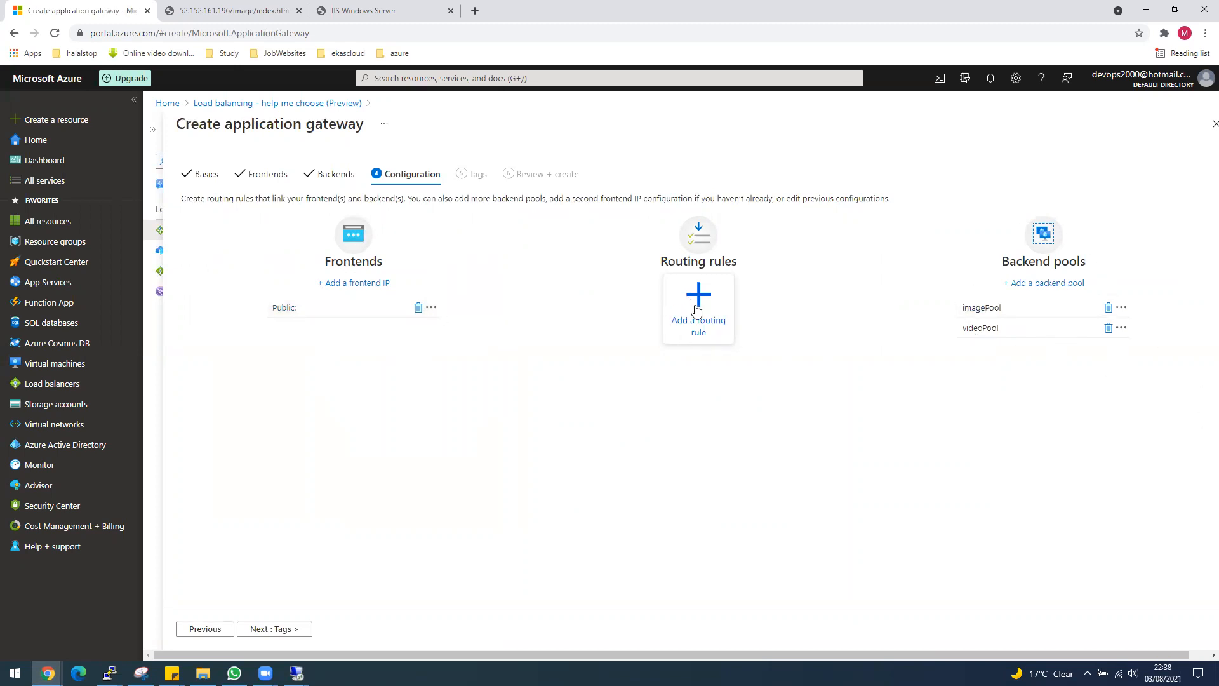
{"action": "left_click", "coordinate": [283, 309]}
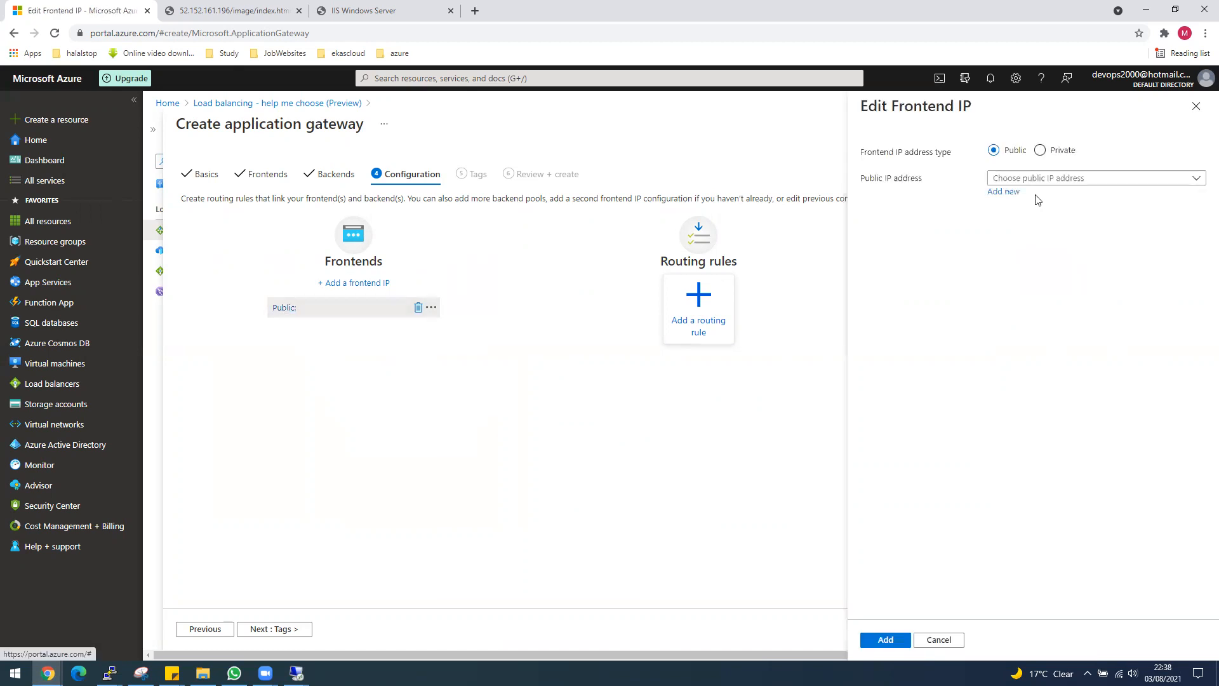
{"action": "left_click", "coordinate": [1010, 192]}
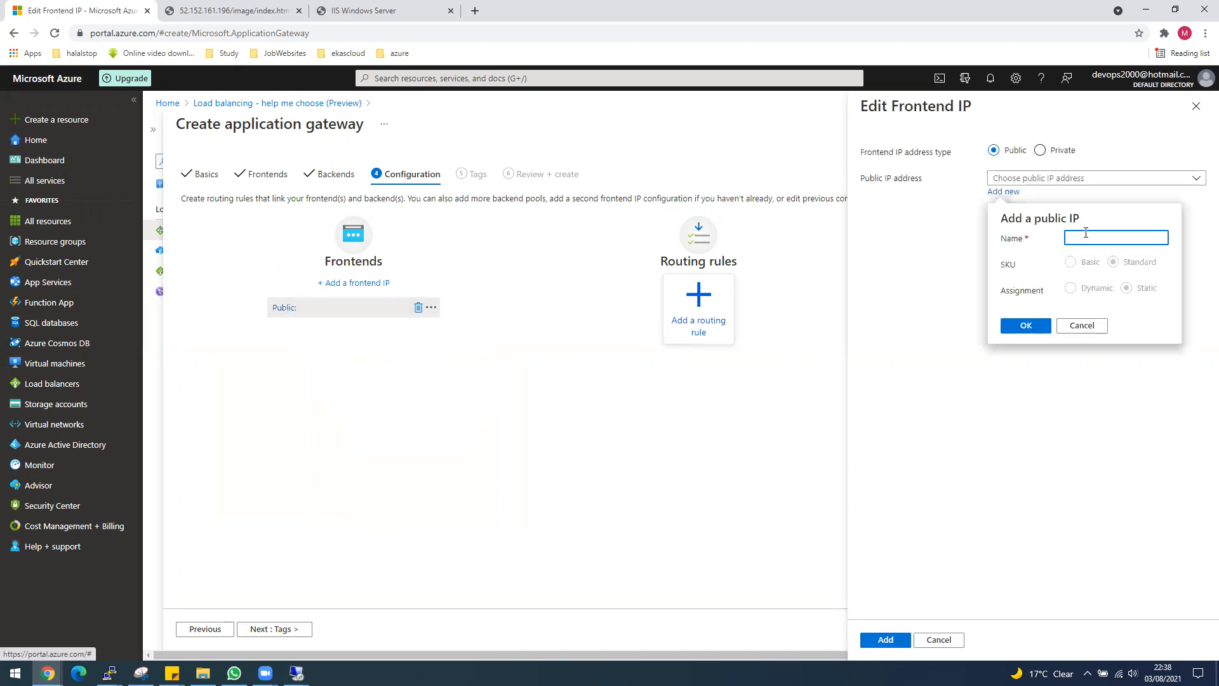
{"action": "type", "text": "IP"}
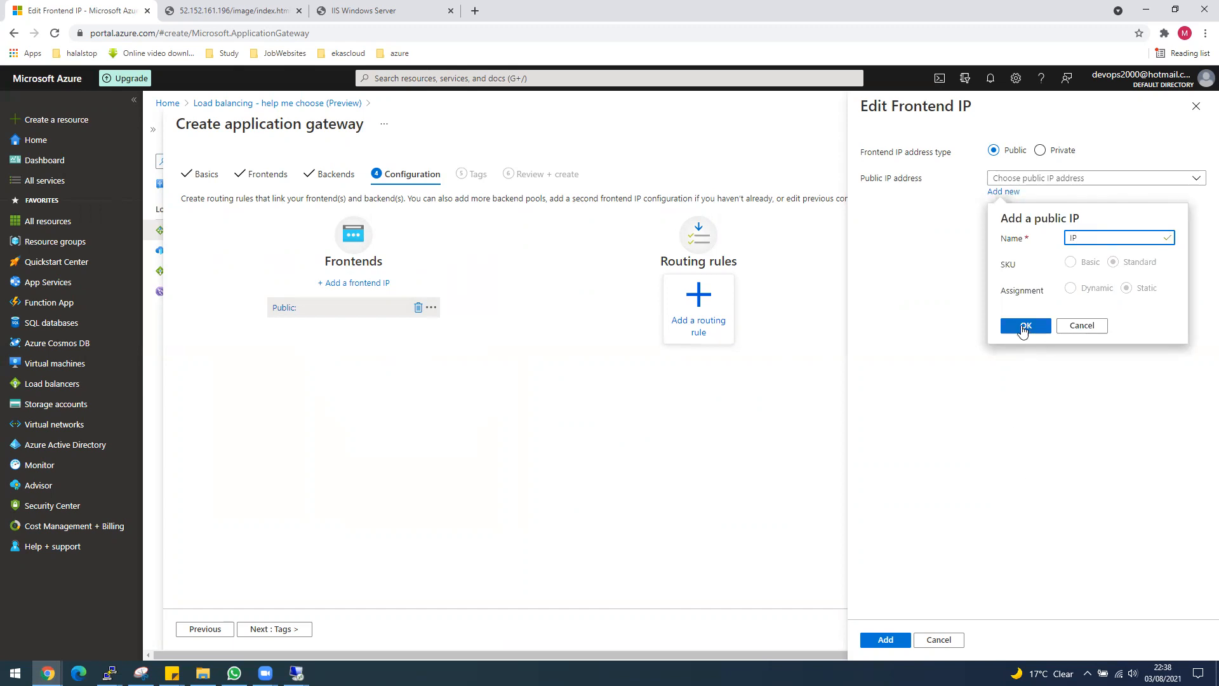
{"action": "left_click", "coordinate": [1023, 327]}
{"action": "left_click", "coordinate": [883, 639]}
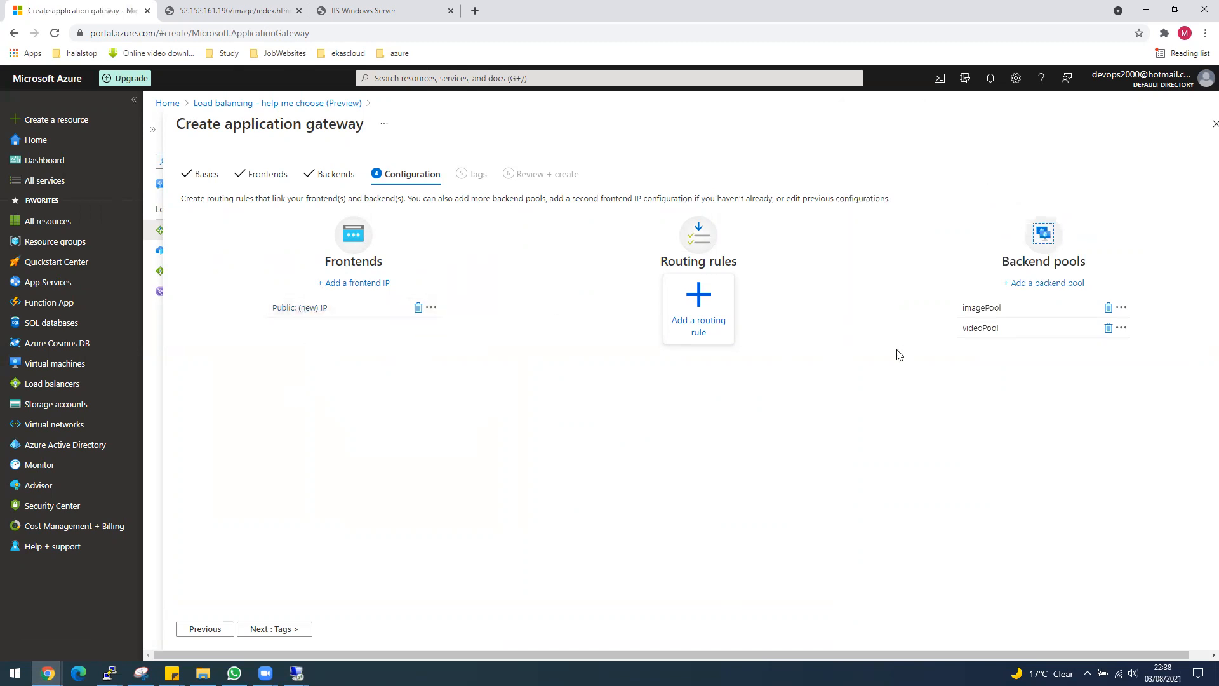
Start a routing rule named GWRule-EastUS and name its listener ListernGW-EastUS
{"action": "left_click", "coordinate": [697, 328]}
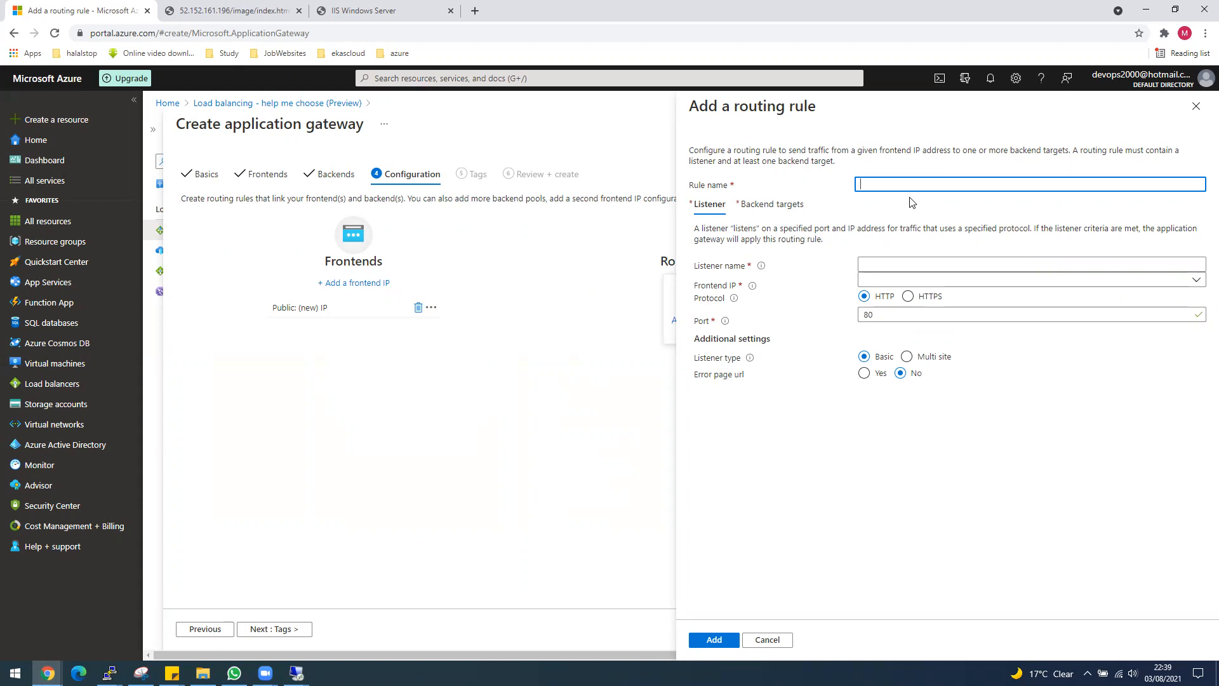
{"action": "type", "text": "isternGW-EastUS"}
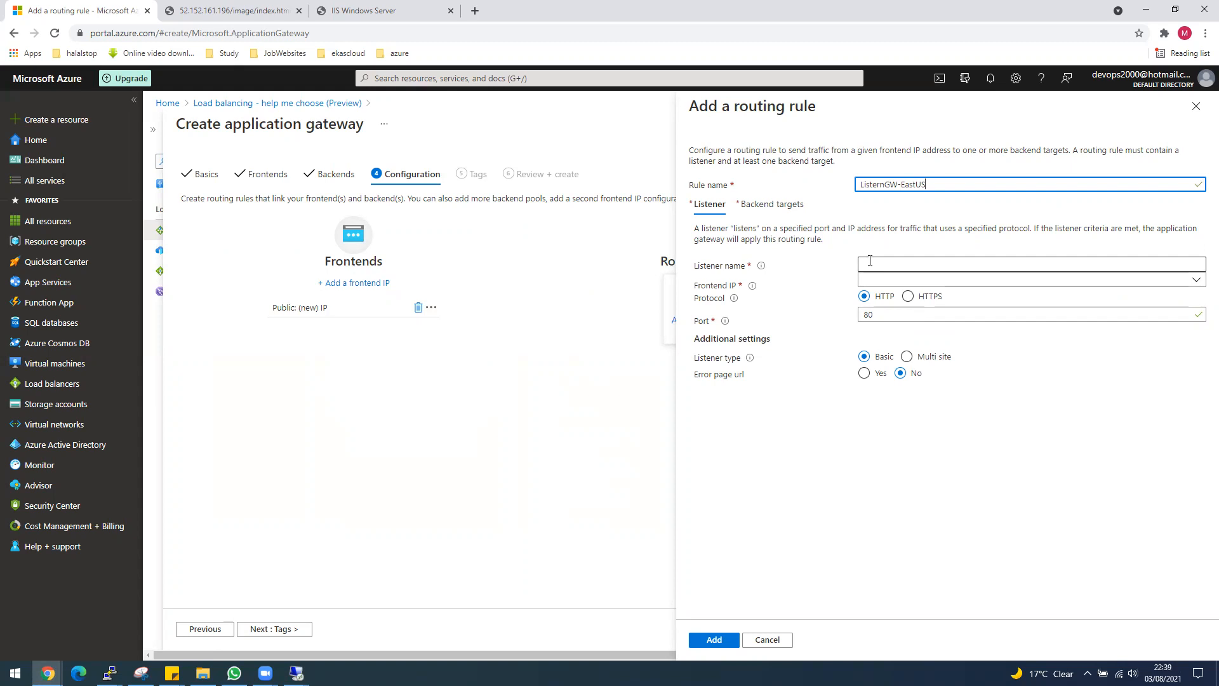
{"action": "left_click_drag", "start_coordinate": [933, 184], "coordinate": [860, 184]}
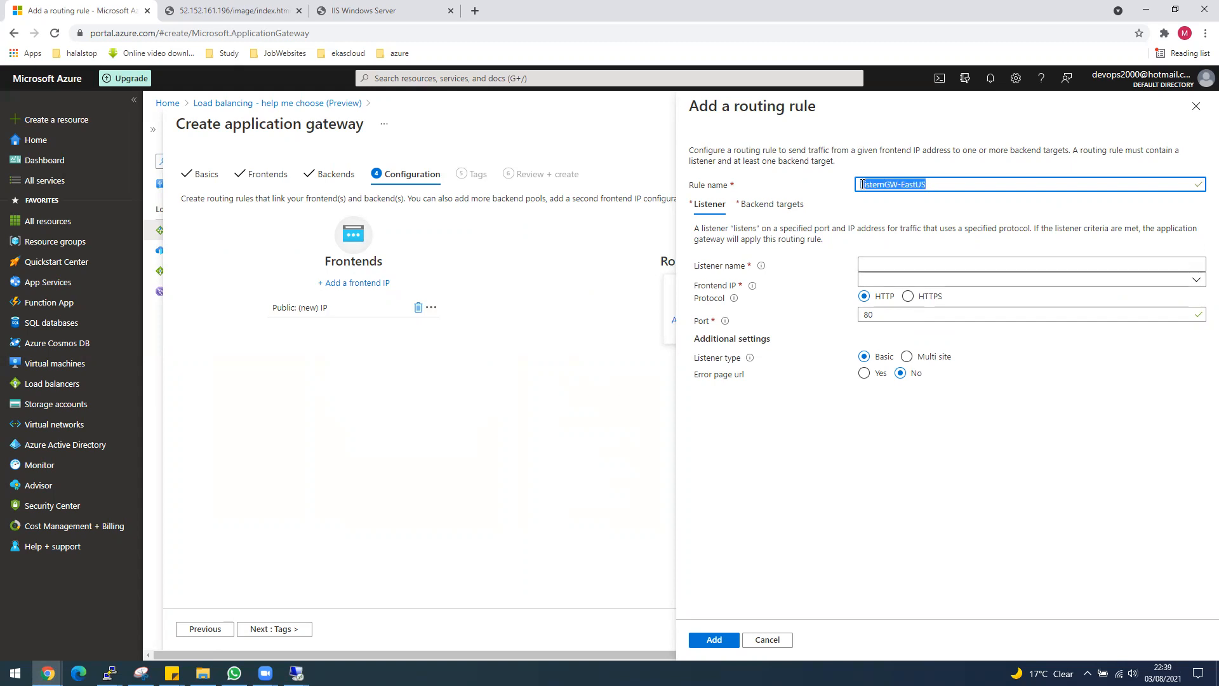
{"action": "right_click", "coordinate": [864, 184]}
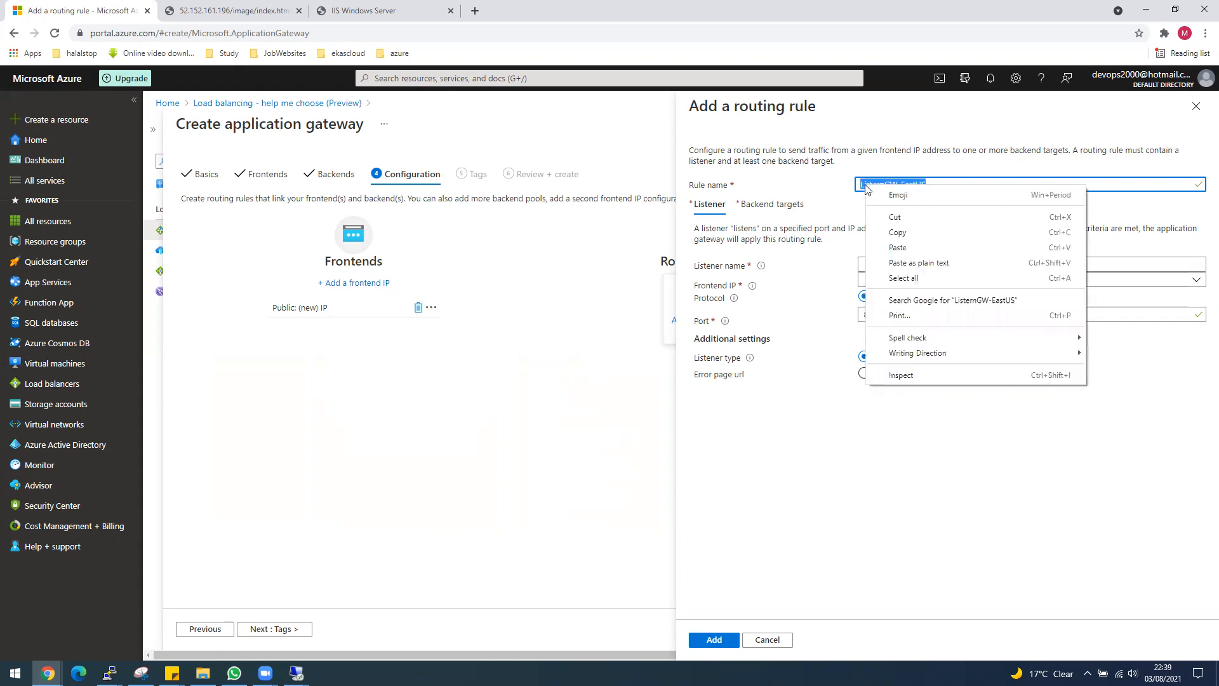
{"action": "left_click", "coordinate": [892, 216]}
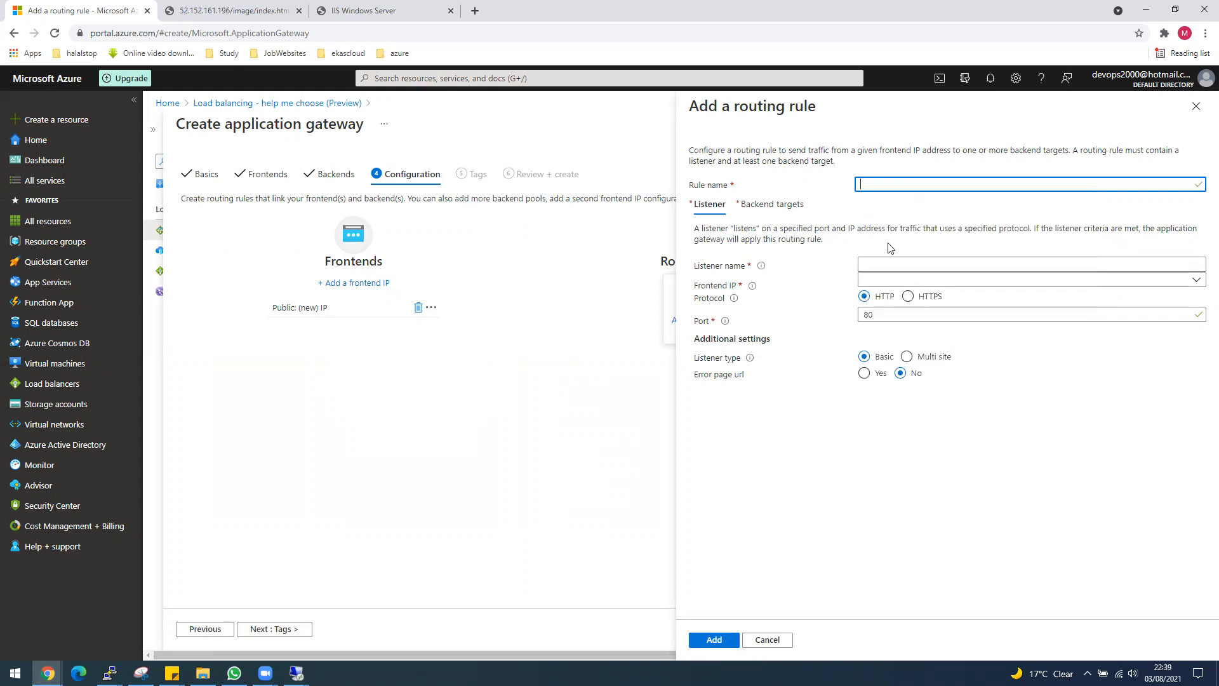
{"action": "left_click", "coordinate": [878, 183]}
{"action": "type", "text": "GW"}
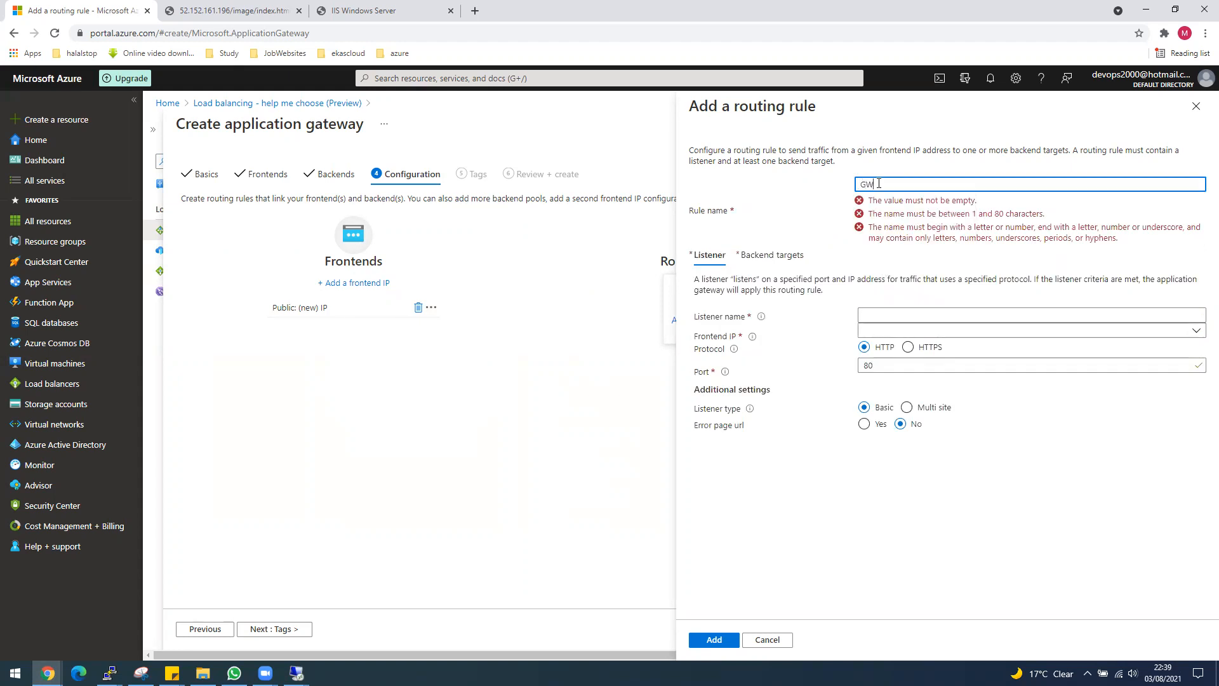
{"action": "type", "text": "Rule-EastUS"}
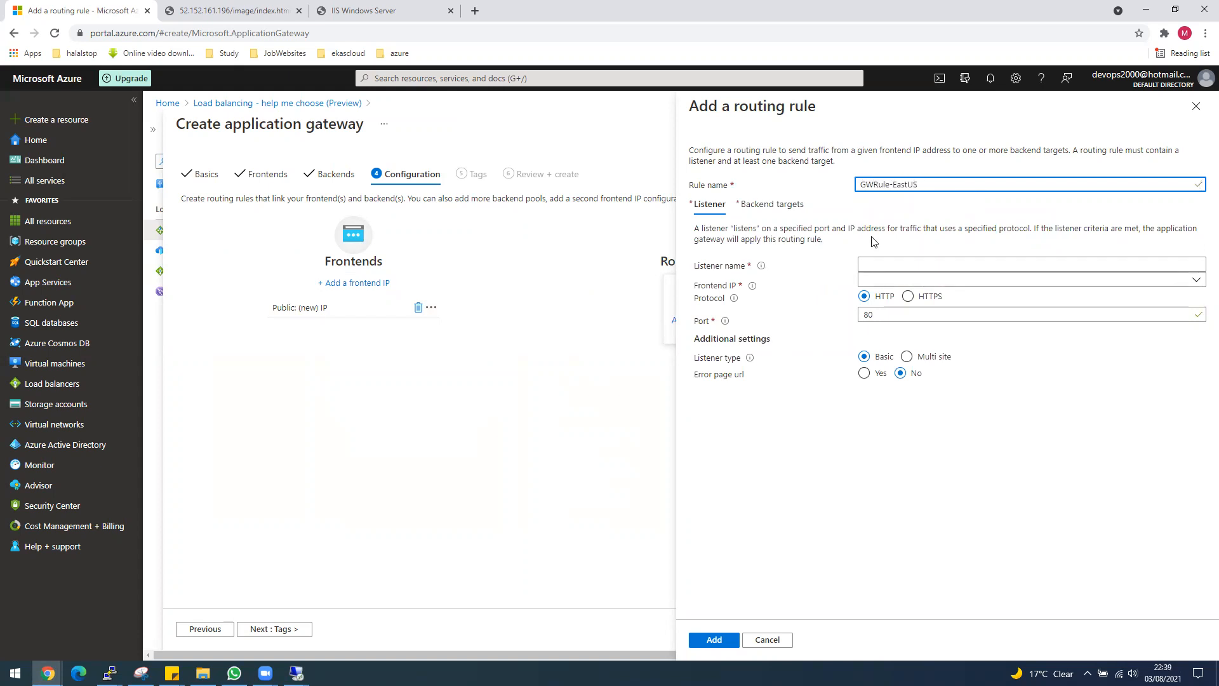
{"action": "left_click", "coordinate": [882, 265]}
{"action": "key", "text": "ctrl+v"}
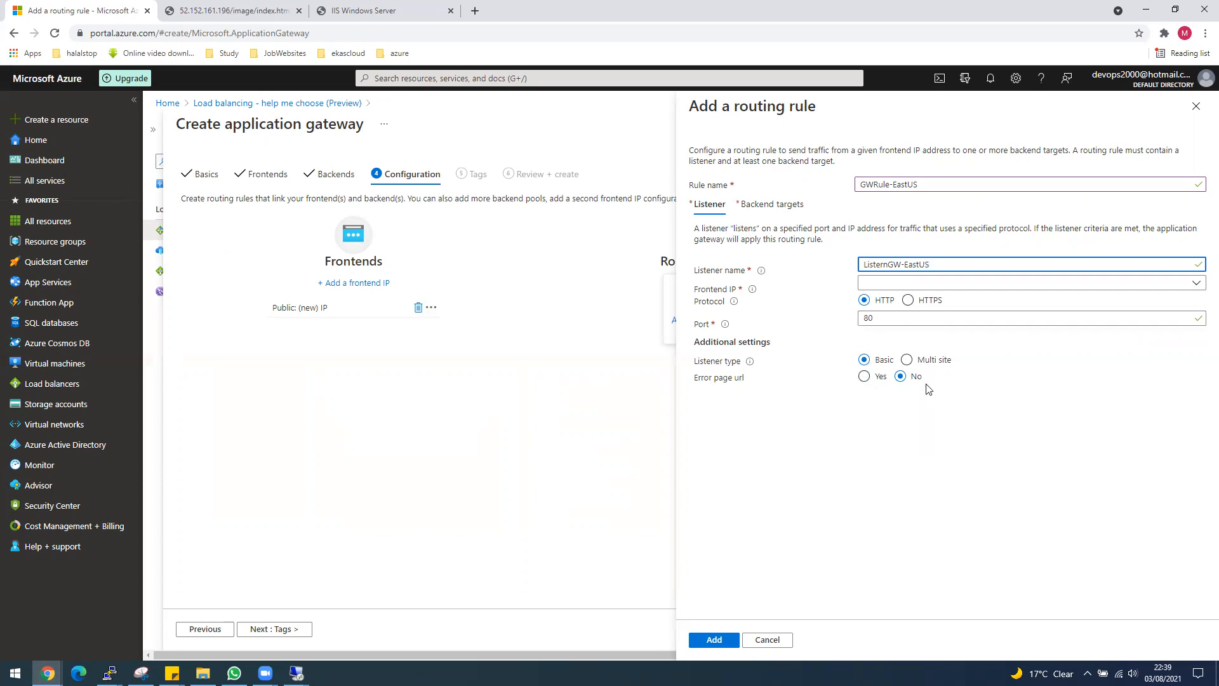
Choose imagePool as the routing rule's backend target
{"action": "left_click", "coordinate": [795, 212]}
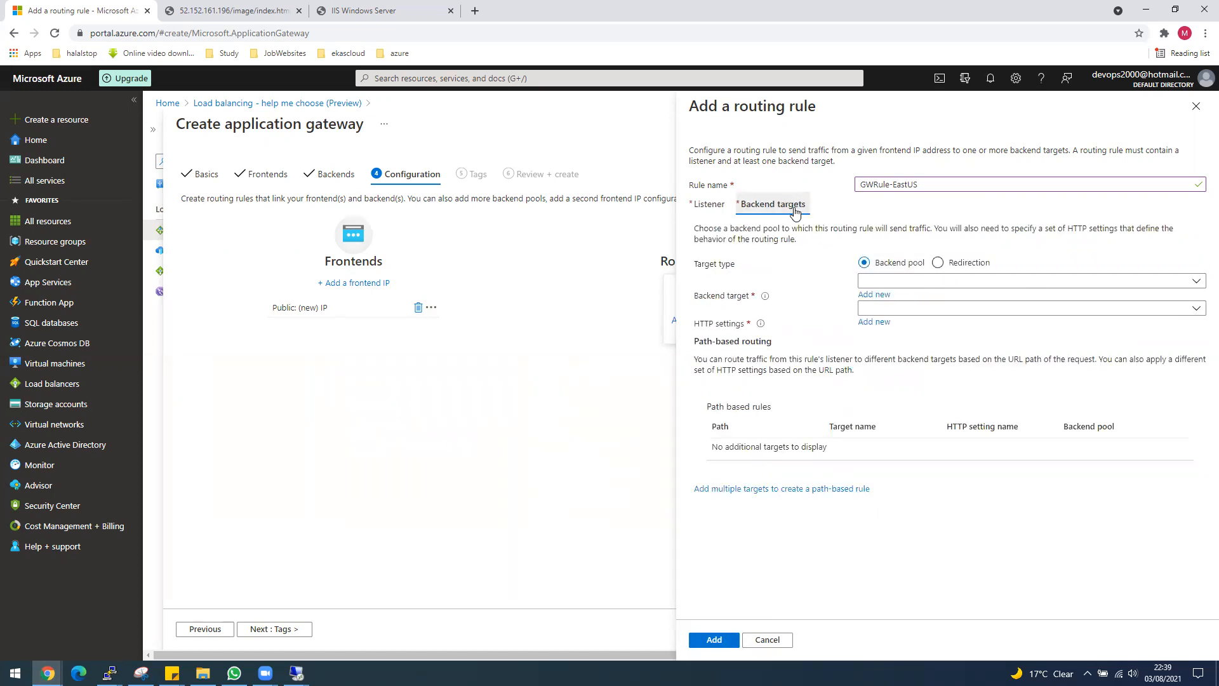
{"action": "left_click", "coordinate": [886, 284]}
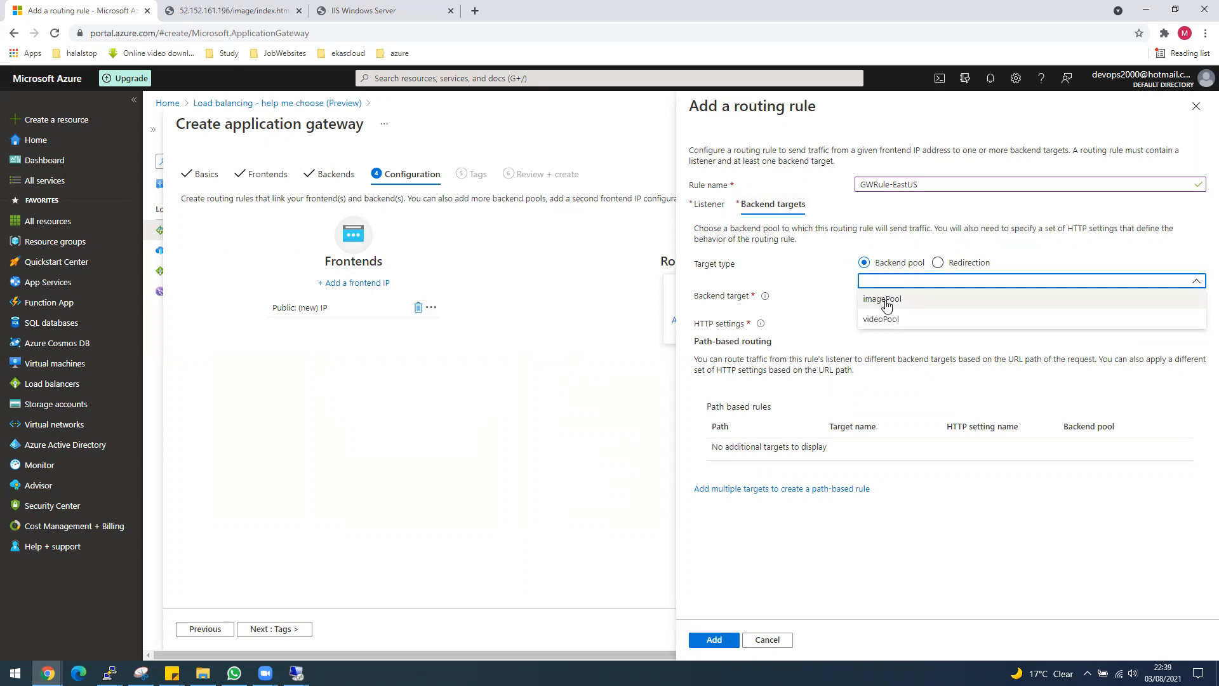
{"action": "left_click", "coordinate": [887, 305]}
{"action": "left_click", "coordinate": [885, 310]}
{"action": "left_click", "coordinate": [810, 345]}
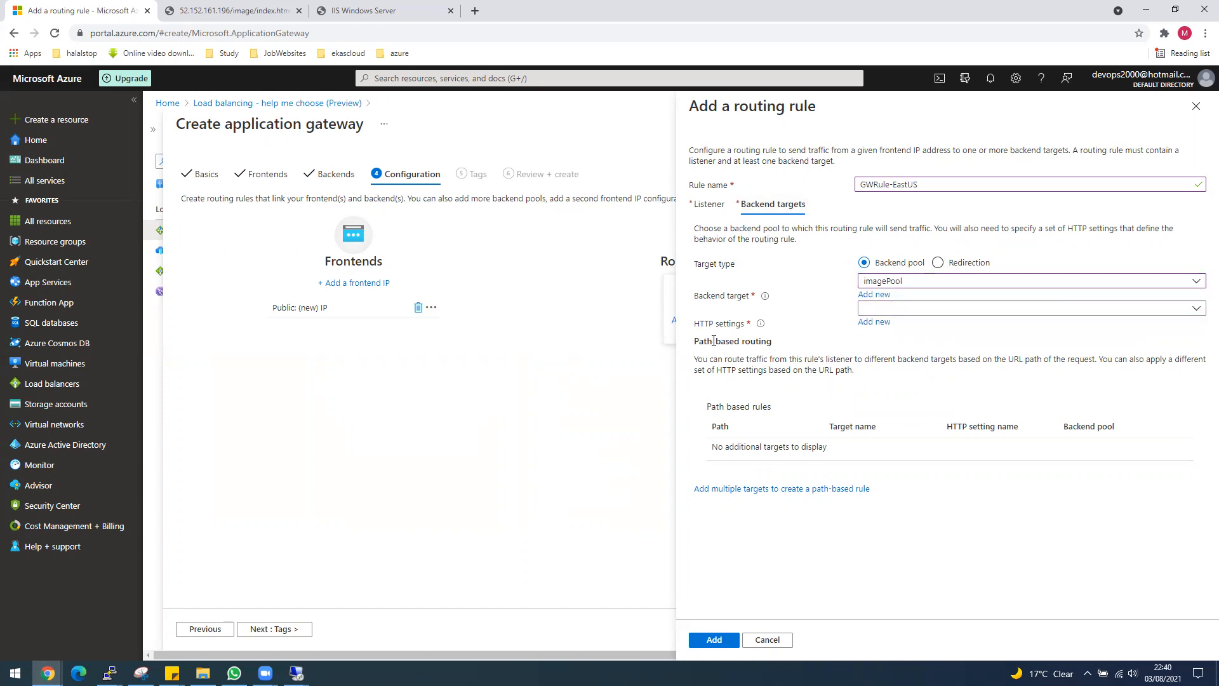
Add a new HTTP setting named HttpSettingEastUS to the routing rule
{"action": "left_click", "coordinate": [875, 322]}
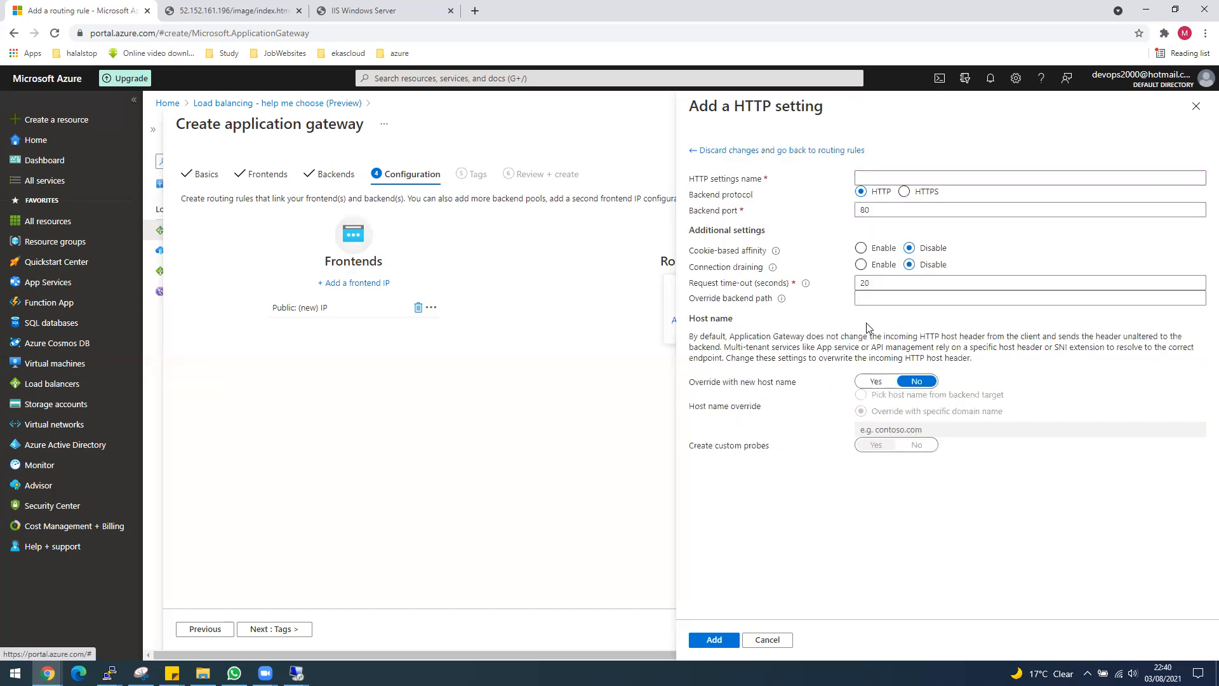
{"action": "left_click", "coordinate": [889, 177]}
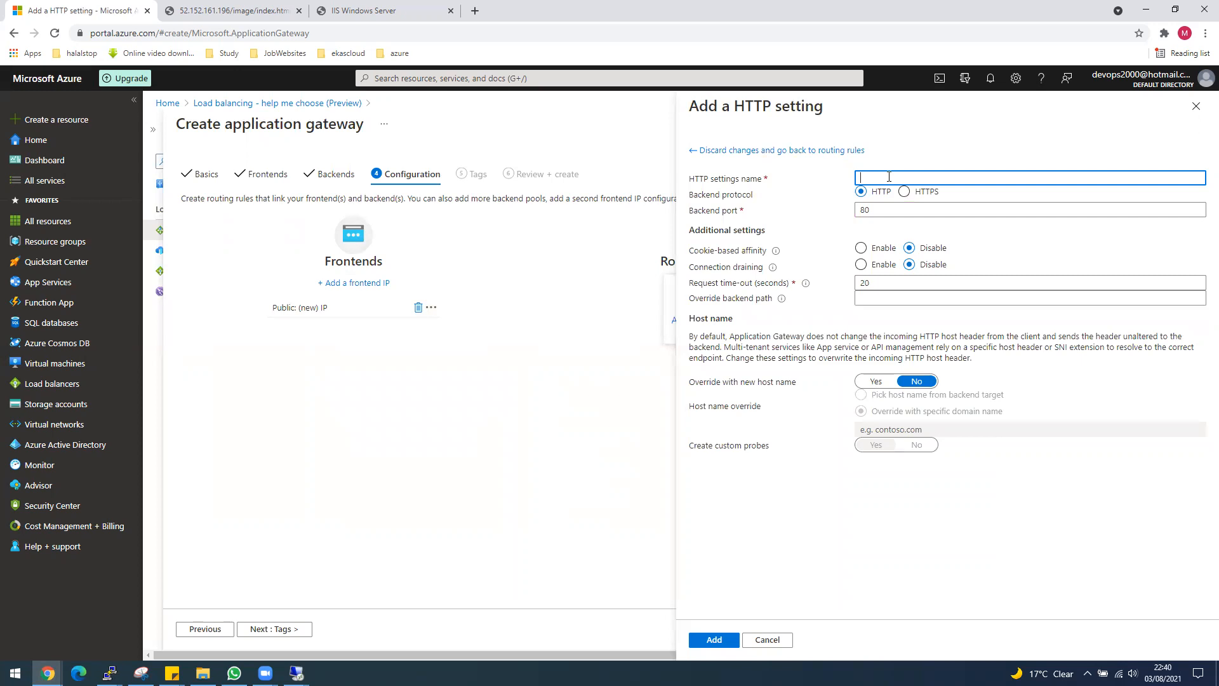
{"action": "type", "text": "Http"}
{"action": "type", "text": "Setting"}
{"action": "type", "text": "ingEastUS"}
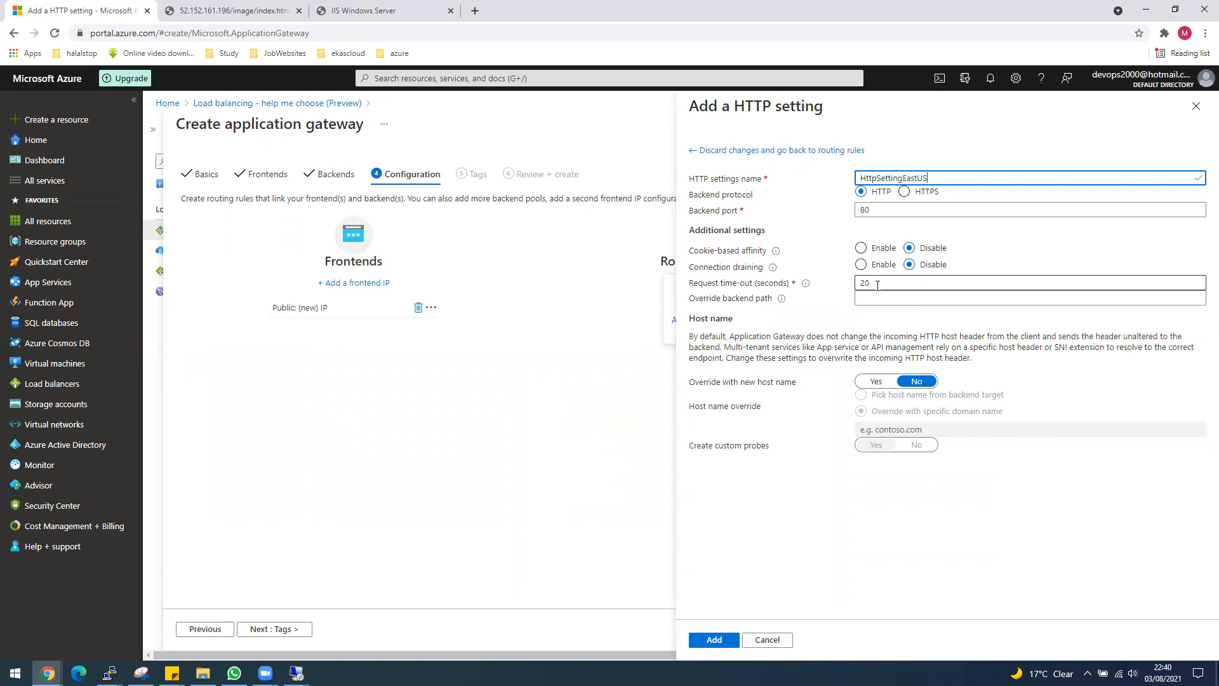
{"action": "left_click", "coordinate": [714, 640]}
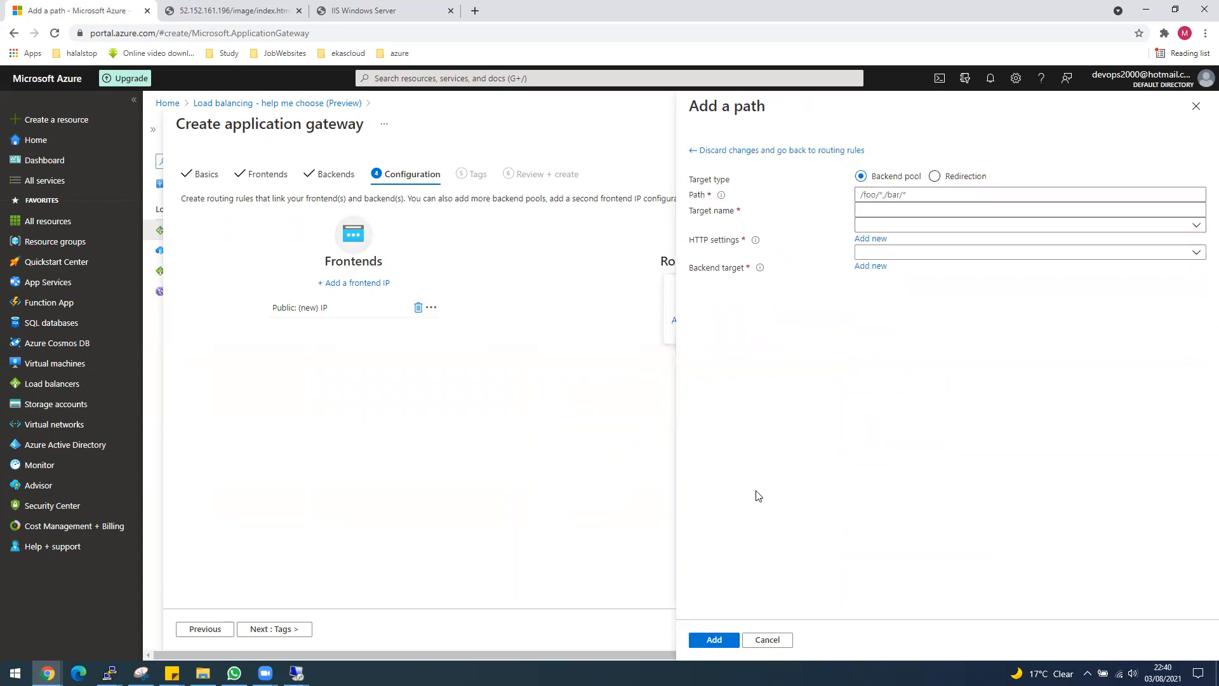
Add a path-based rule for /image/* with target name Path, HTTP setting HttpSettingEastUS and backend target imagePool
{"action": "left_click", "coordinate": [874, 192]}
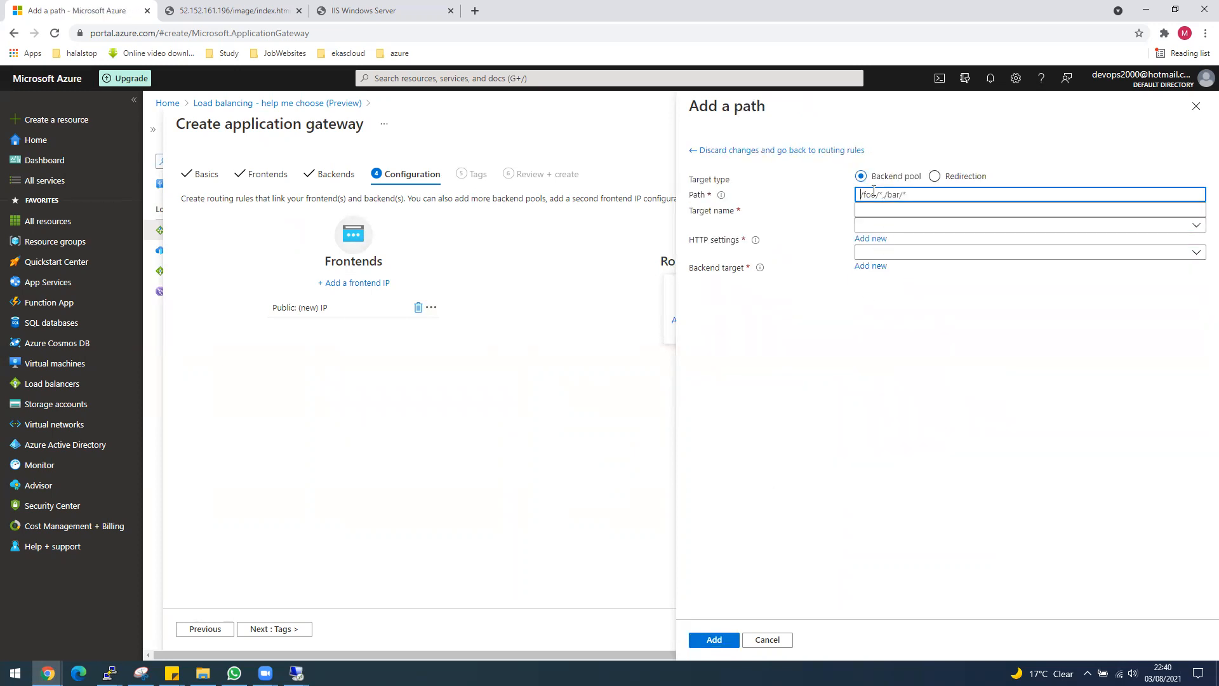
{"action": "type", "text": "/image/*"}
{"action": "left_click", "coordinate": [880, 209]}
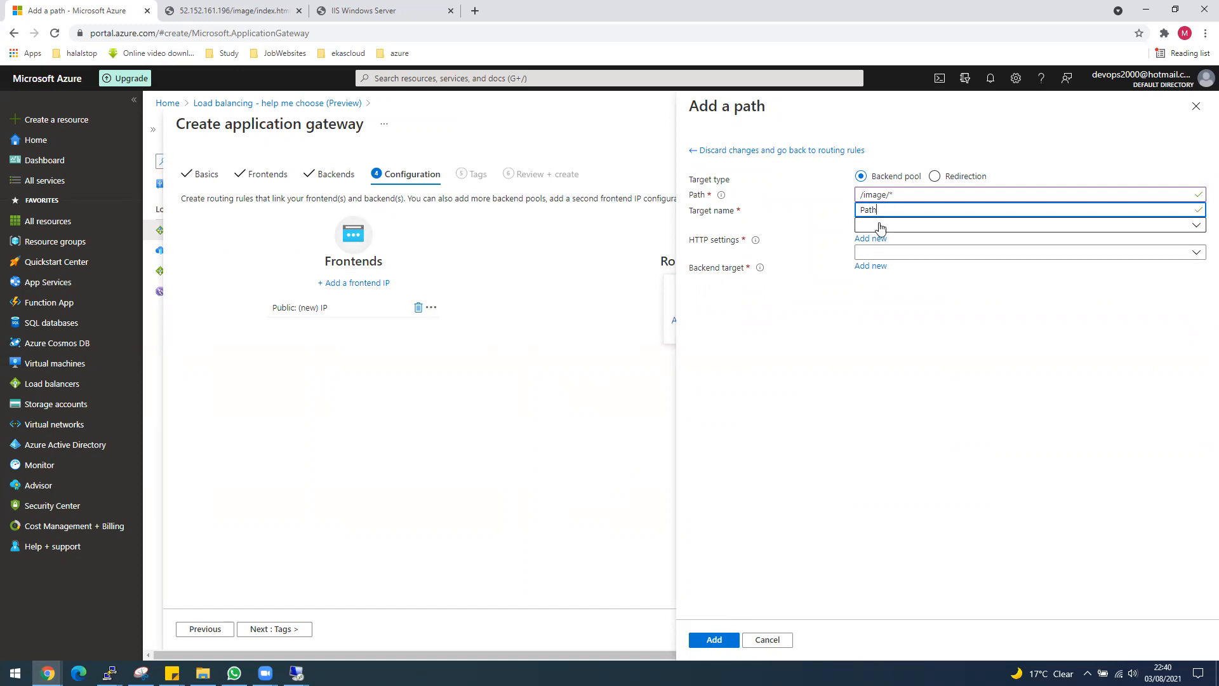
{"action": "left_click", "coordinate": [880, 226]}
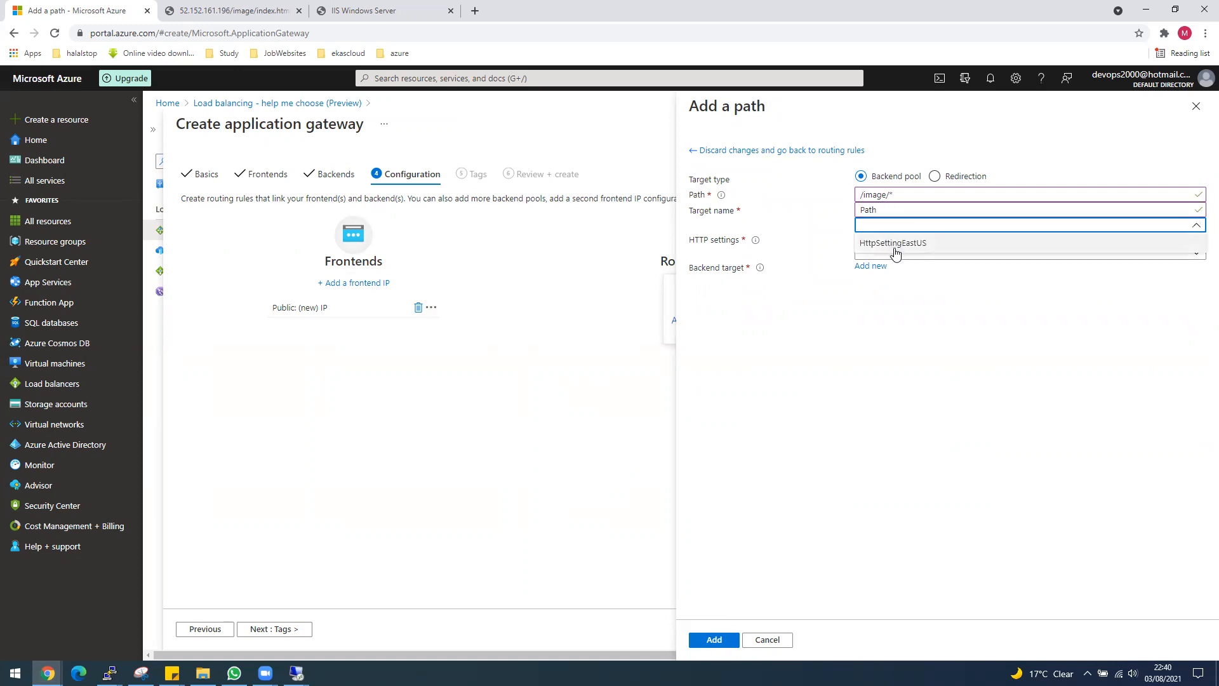
{"action": "left_click", "coordinate": [895, 245]}
{"action": "left_click", "coordinate": [893, 254]}
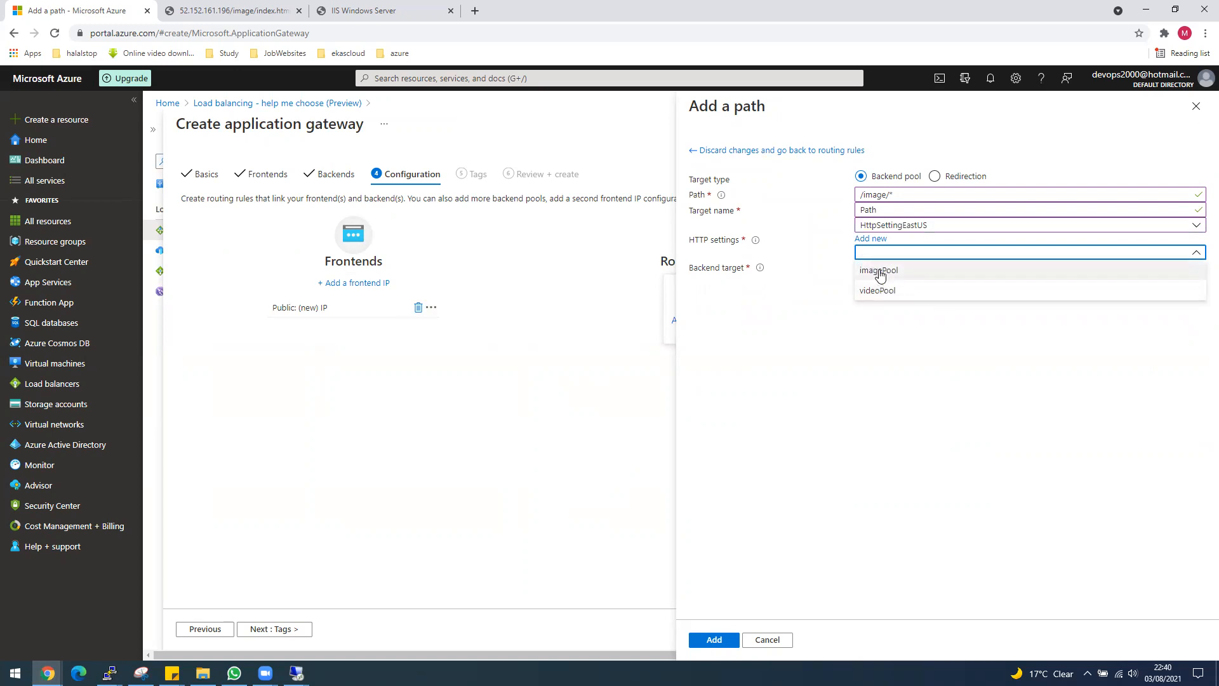
{"action": "left_click", "coordinate": [880, 272]}
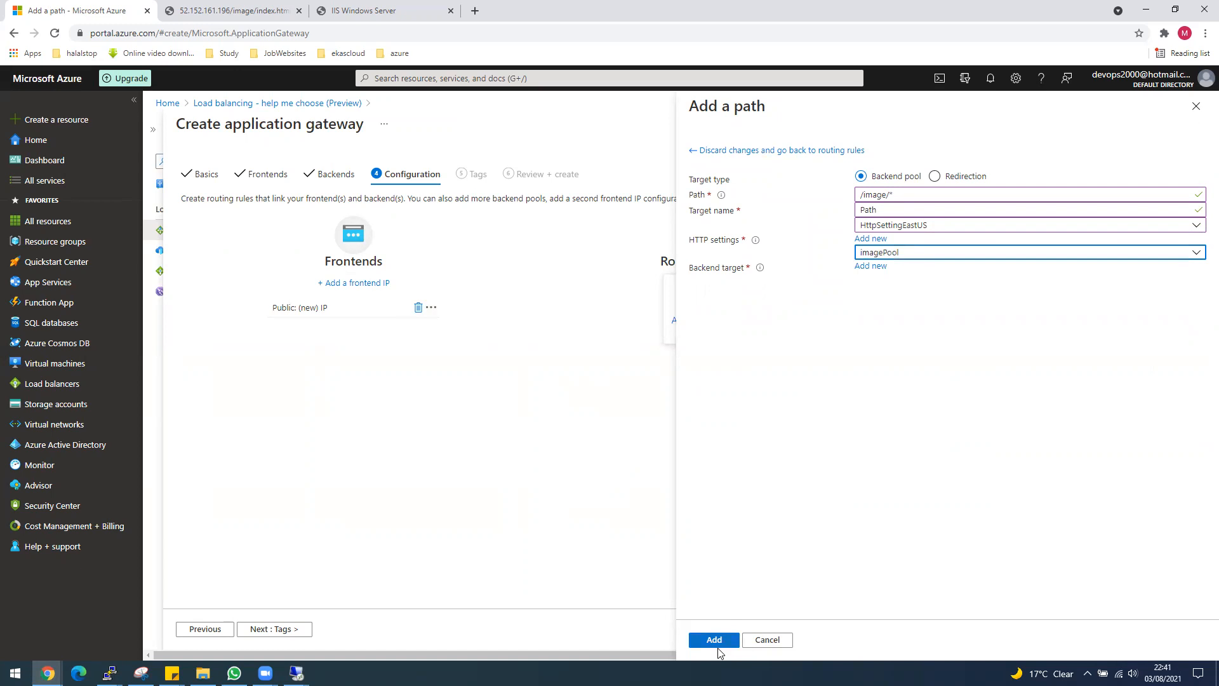
{"action": "left_click", "coordinate": [714, 640]}
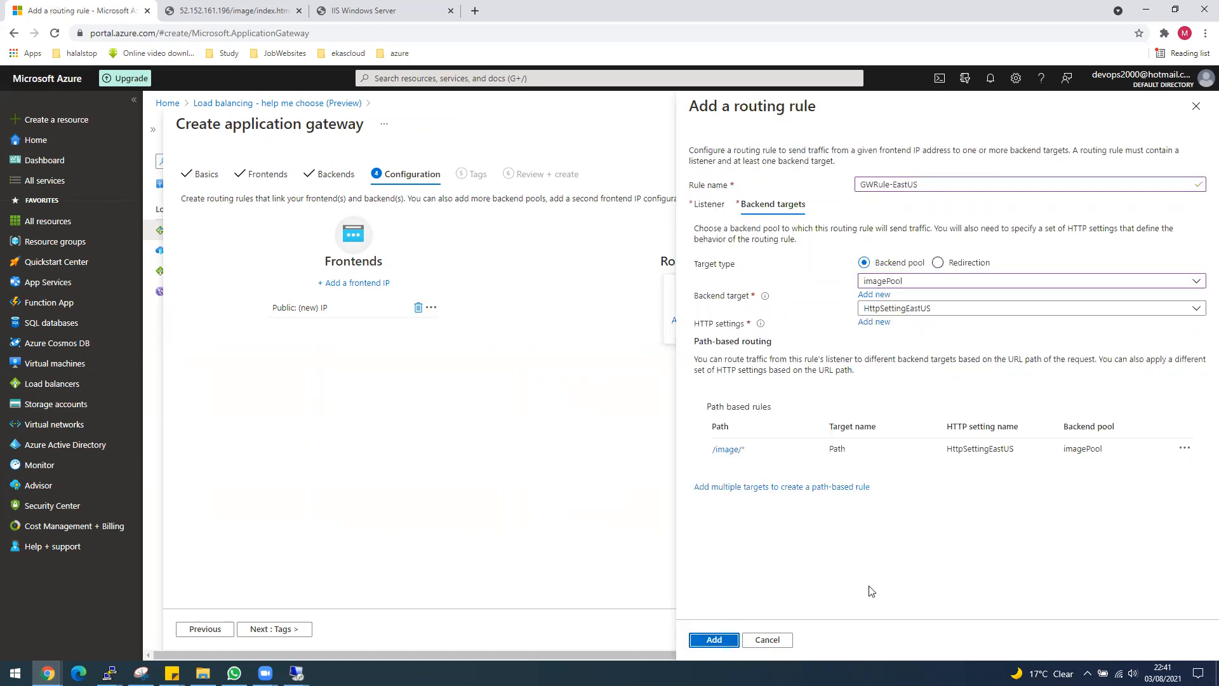
Add a second path-based rule for /video/* with target name Path2, HTTP setting HttpSettingEastUS and backend target videoPool
{"action": "left_click", "coordinate": [769, 488]}
{"action": "left_click", "coordinate": [881, 196]}
{"action": "type", "text": "/video/*"}
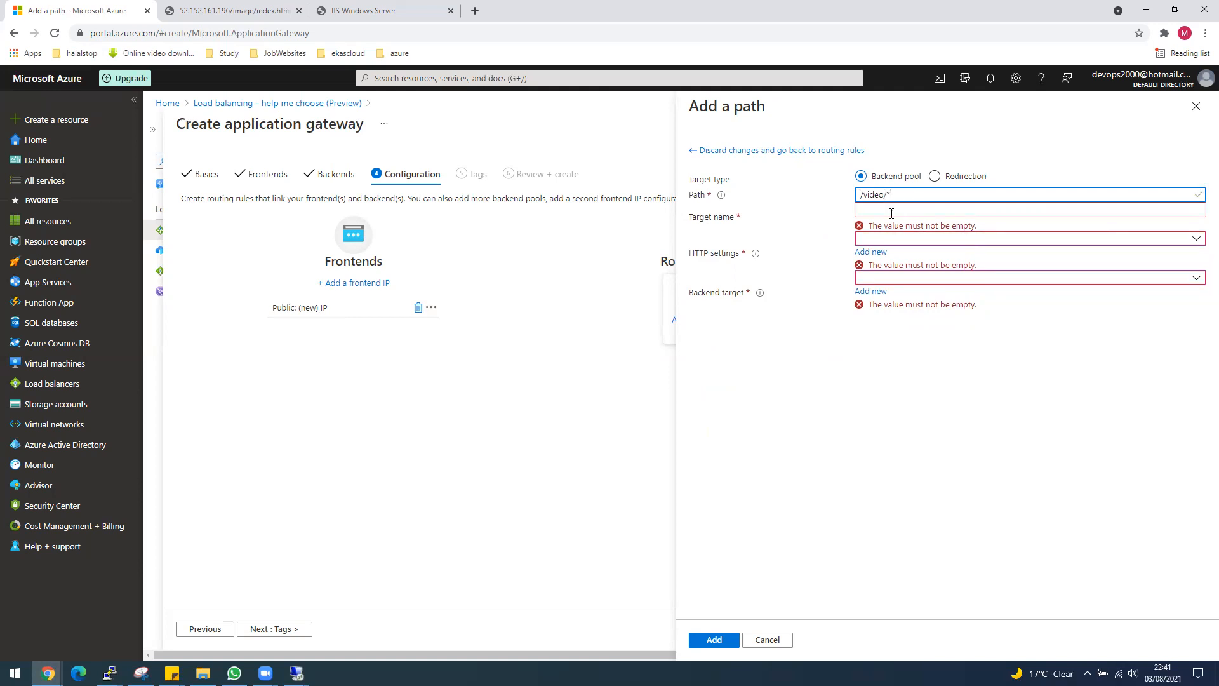
{"action": "left_click", "coordinate": [888, 212]}
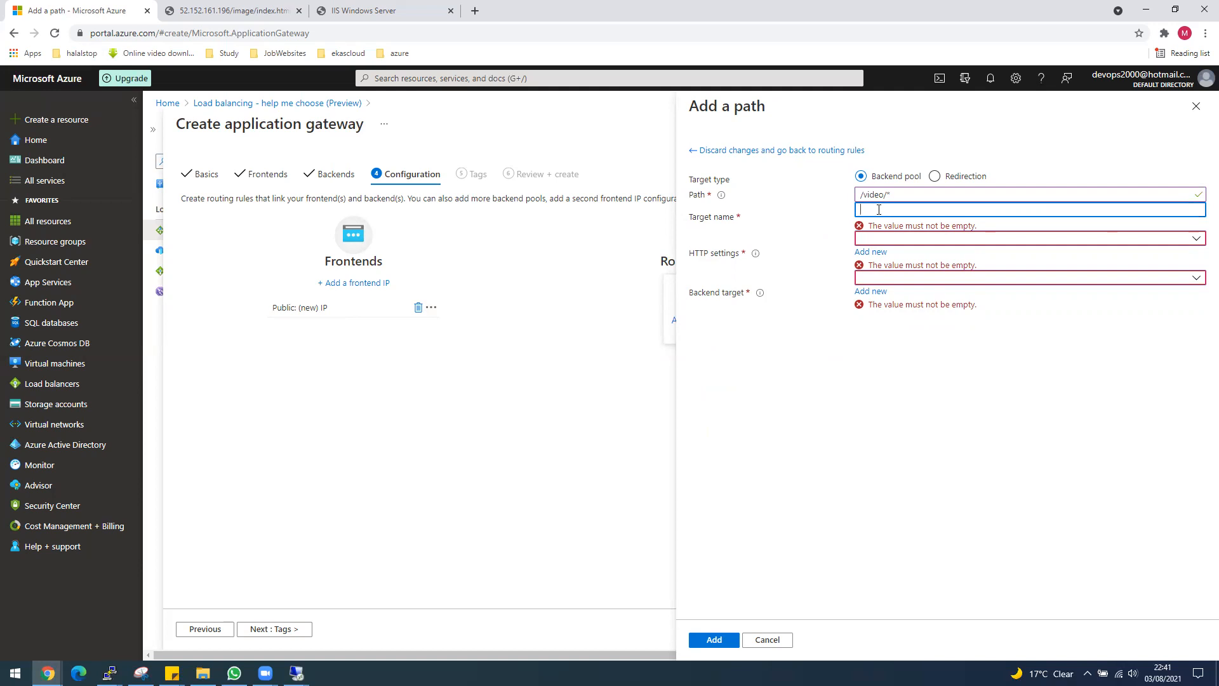
{"action": "type", "text": "Path2"}
{"action": "left_click", "coordinate": [896, 227]}
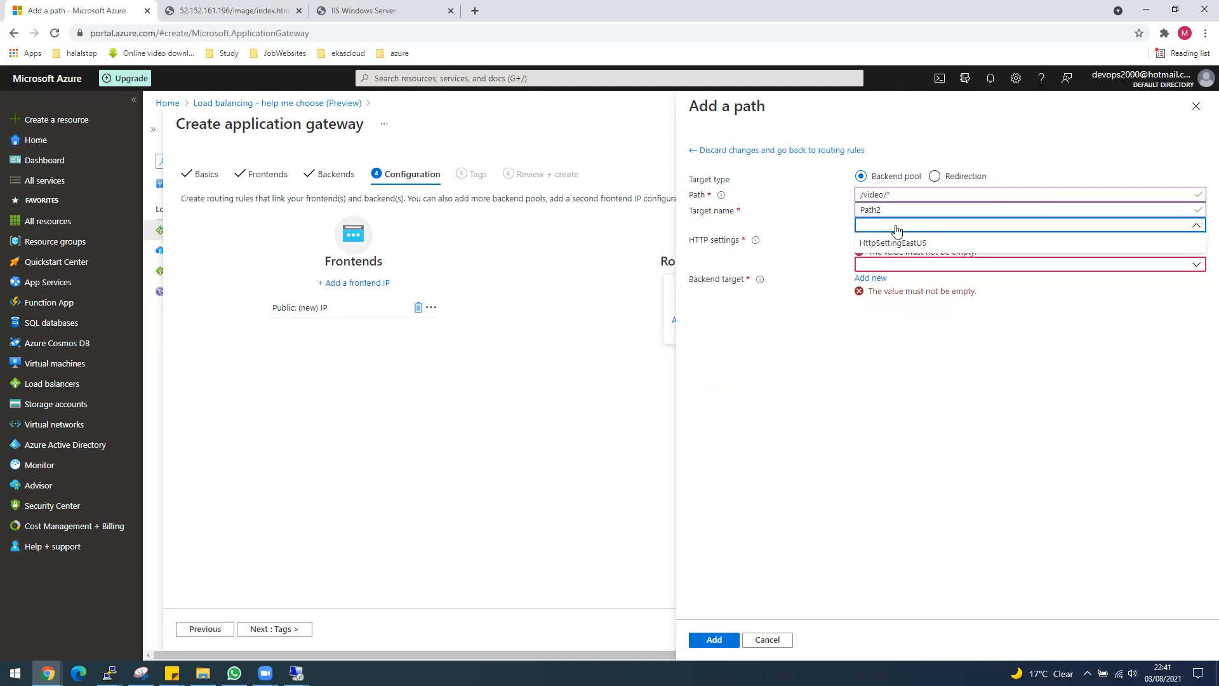
{"action": "left_click", "coordinate": [890, 247]}
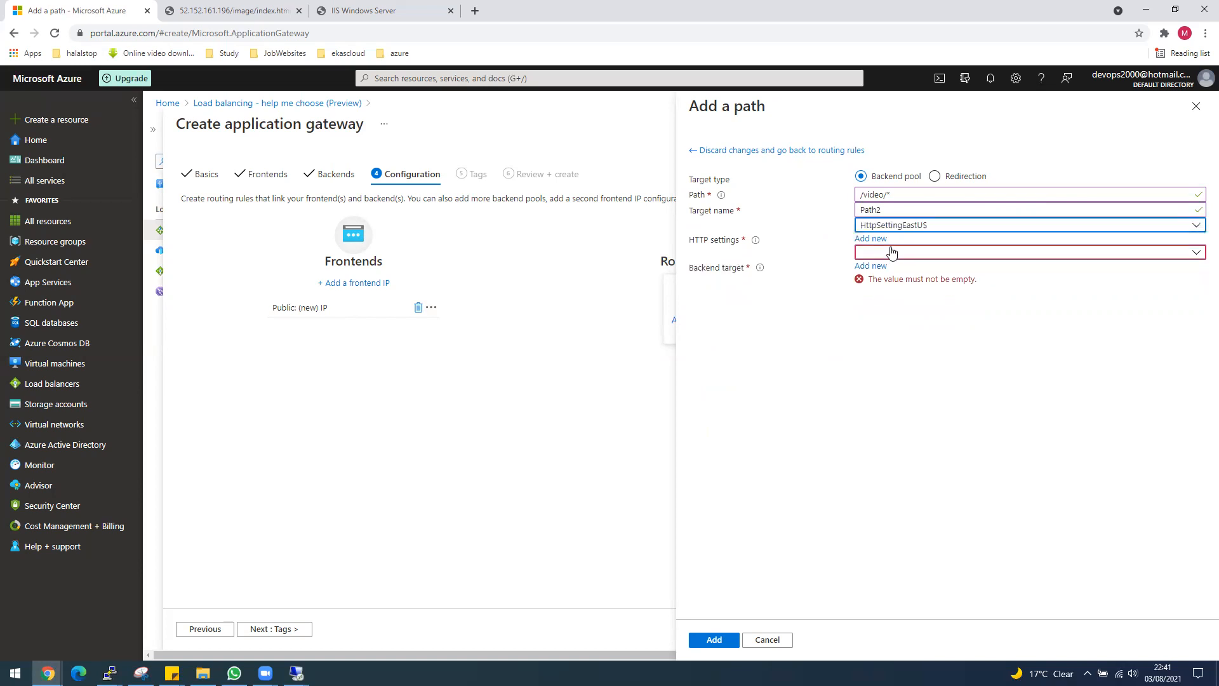
{"action": "left_click", "coordinate": [900, 253]}
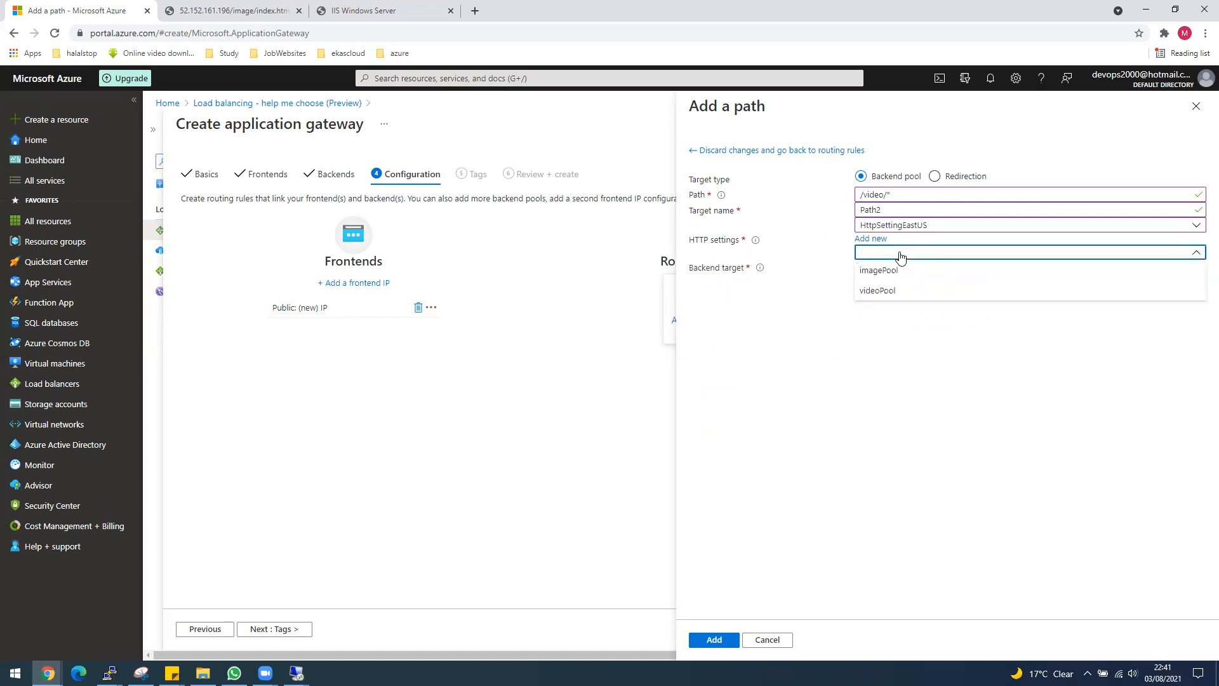
{"action": "left_click", "coordinate": [886, 293]}
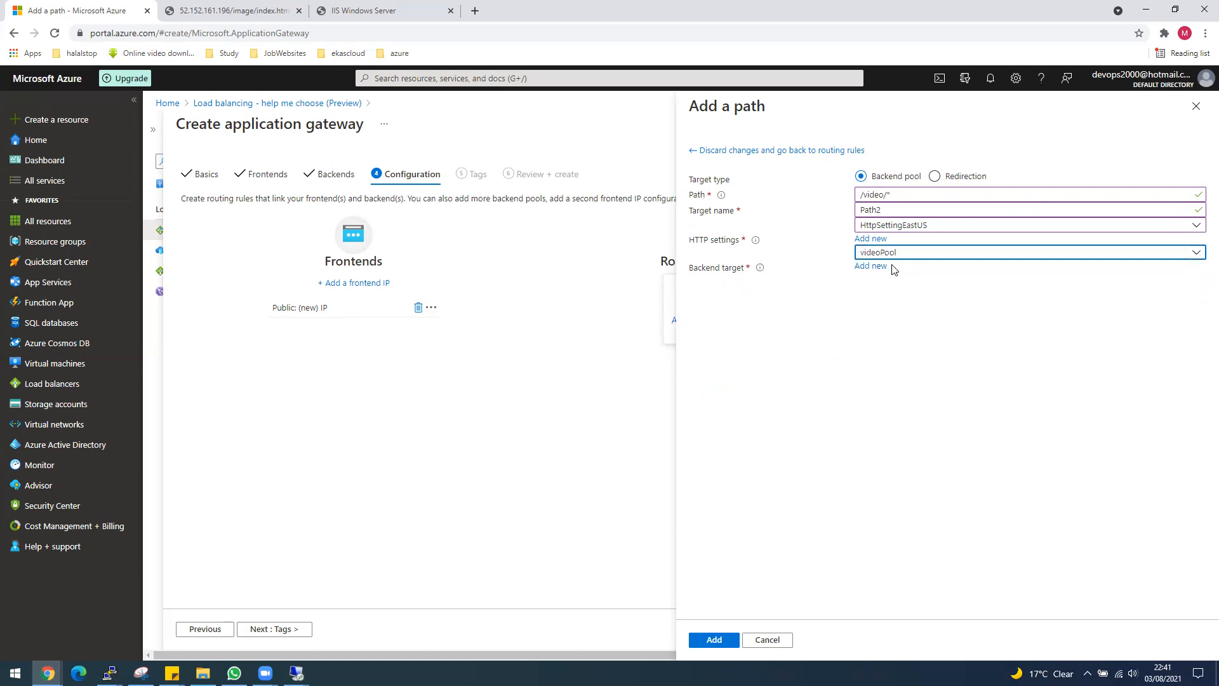
{"action": "left_click", "coordinate": [705, 641]}
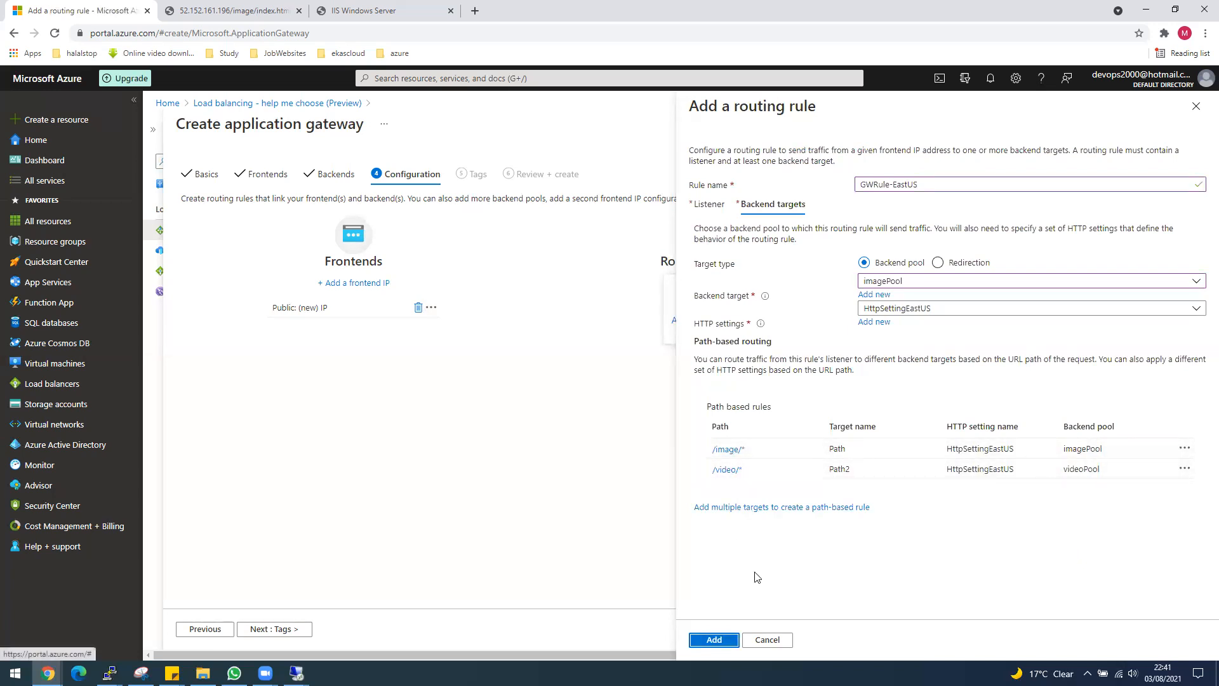
Set the listener's frontend IP to Public and add the routing rule GWRule-EastUS to the gateway configuration
{"action": "left_click", "coordinate": [715, 640]}
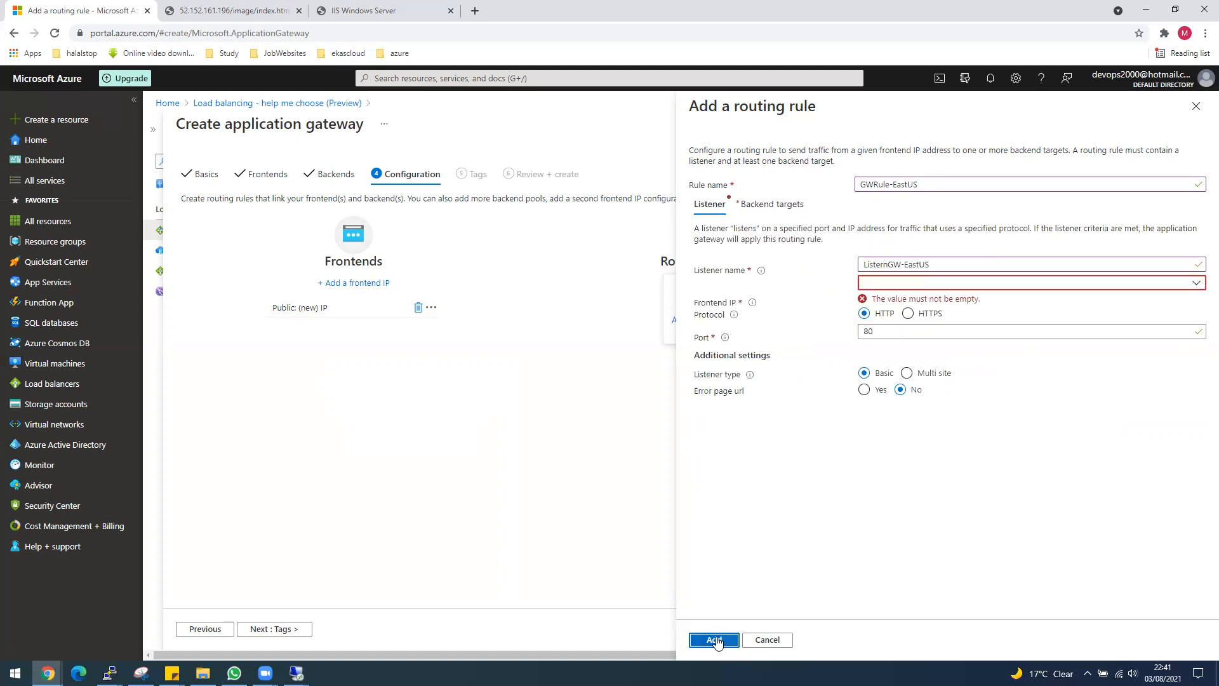
{"action": "left_click", "coordinate": [906, 287]}
{"action": "left_click", "coordinate": [899, 306]}
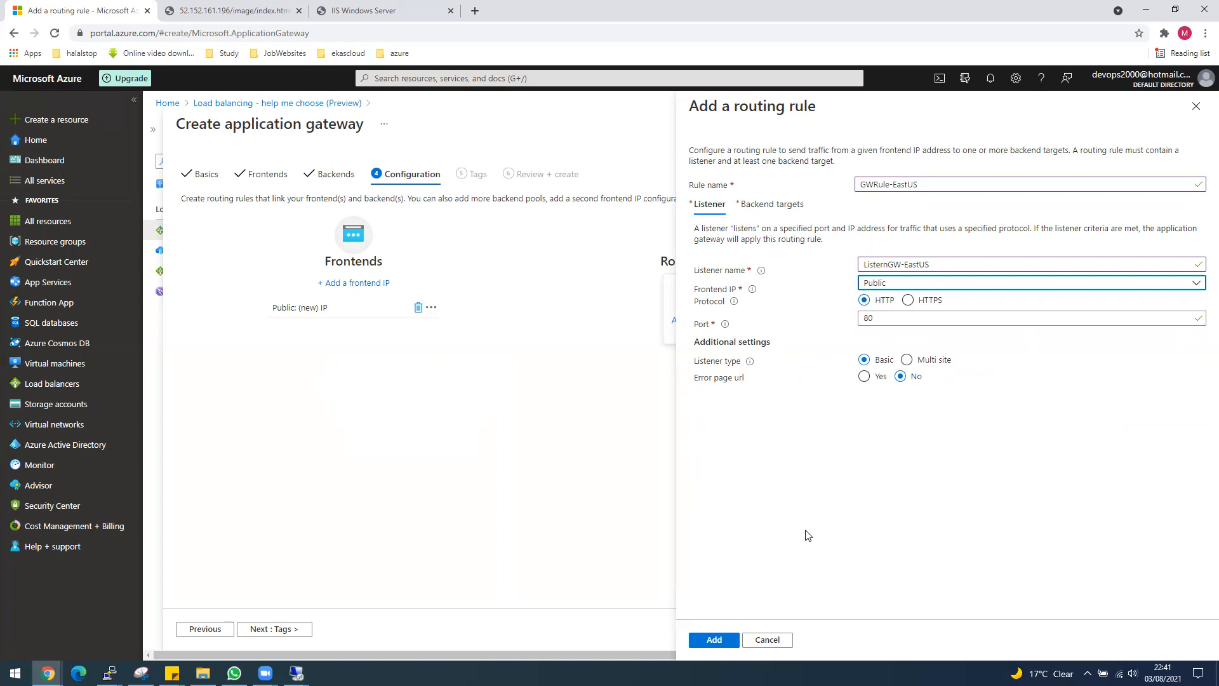
{"action": "left_click", "coordinate": [783, 206]}
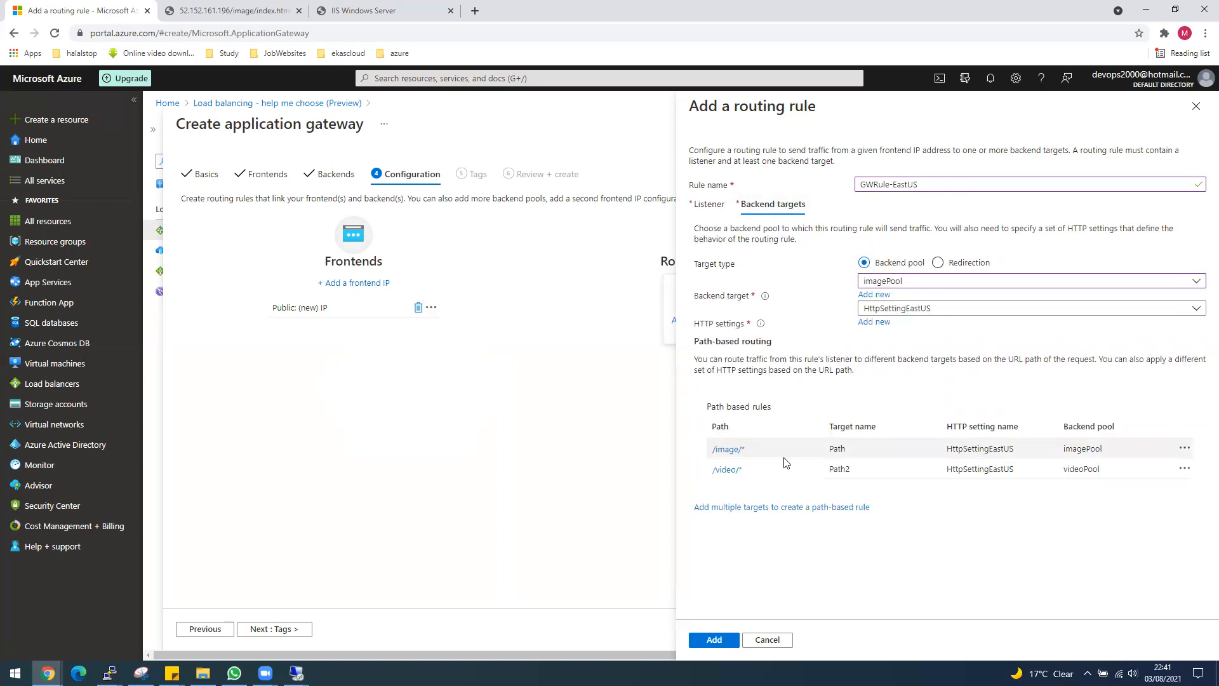
{"action": "left_click", "coordinate": [709, 204]}
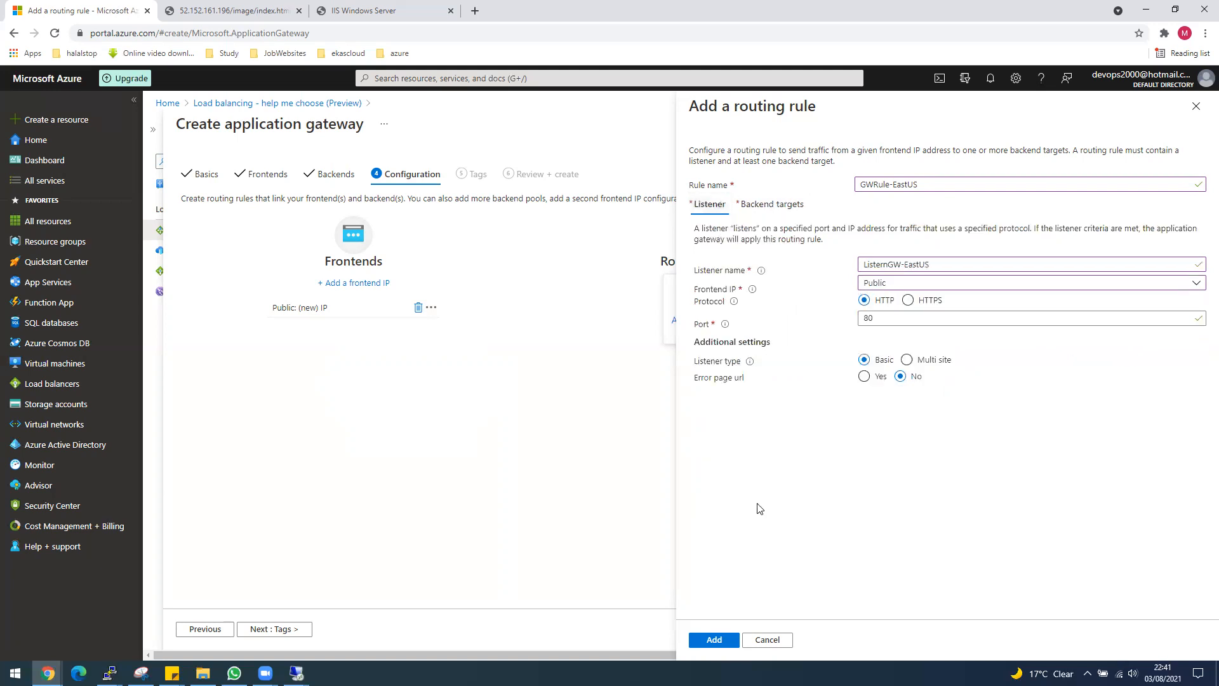
{"action": "left_click", "coordinate": [714, 641]}
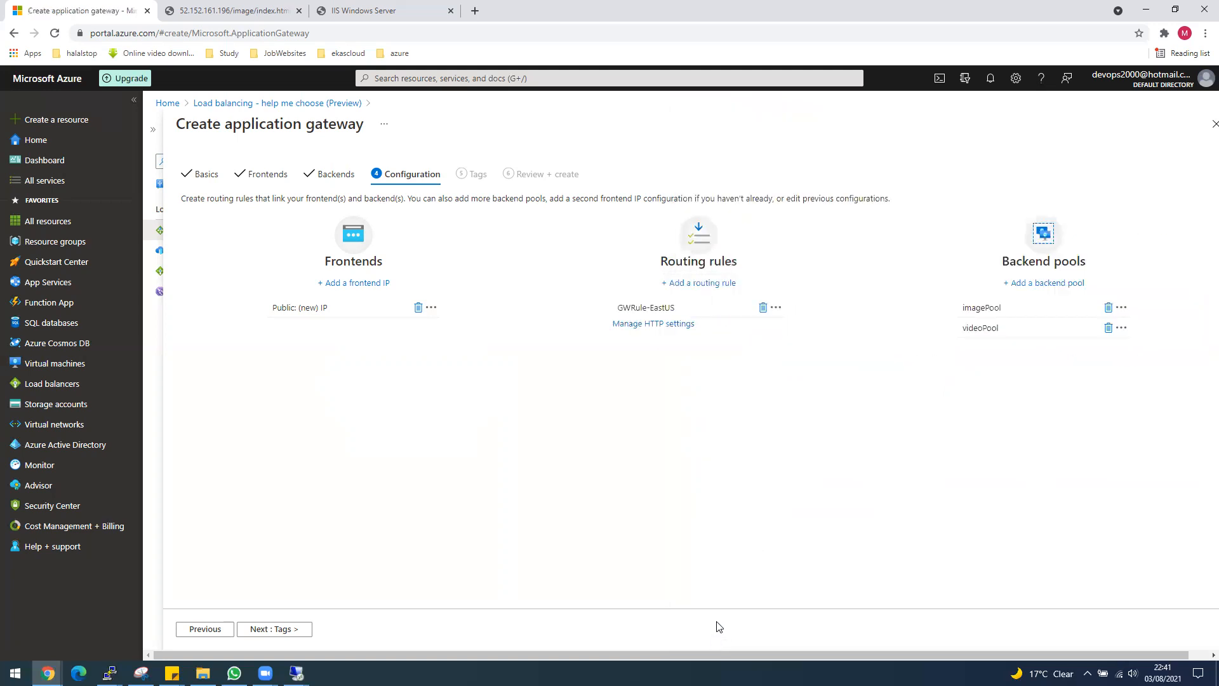
Leave the tags empty, proceed to the review and create the application gateway
{"action": "left_click", "coordinate": [267, 629]}
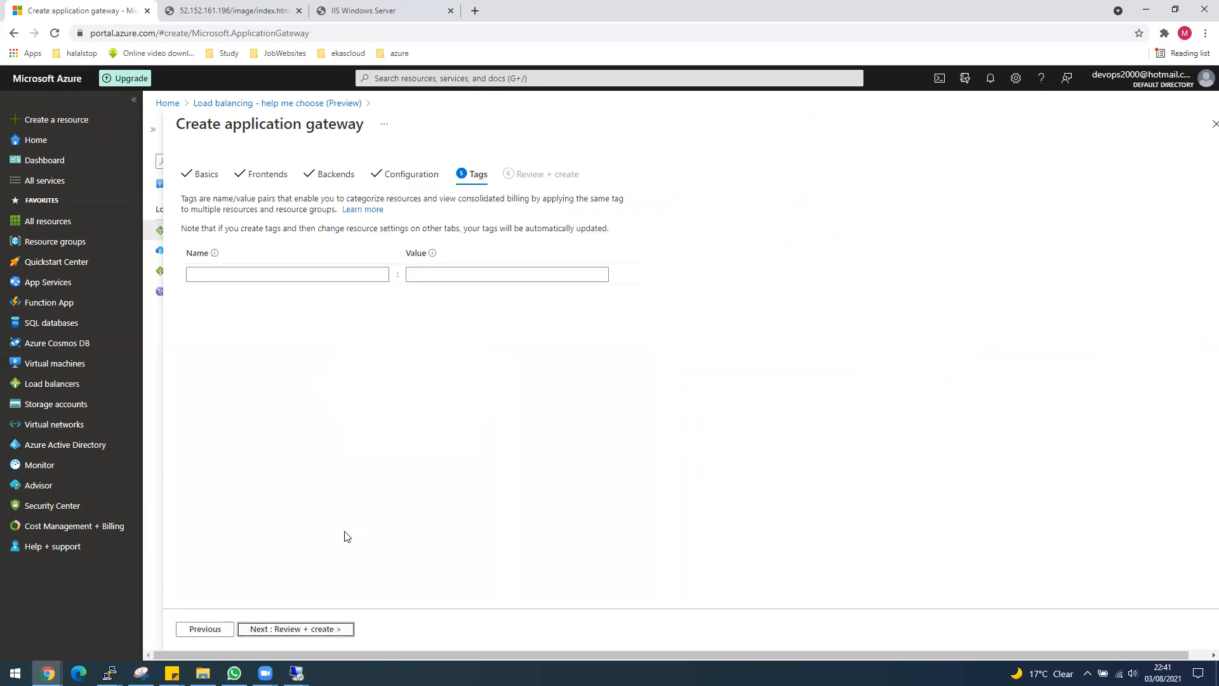
{"action": "left_click", "coordinate": [325, 628]}
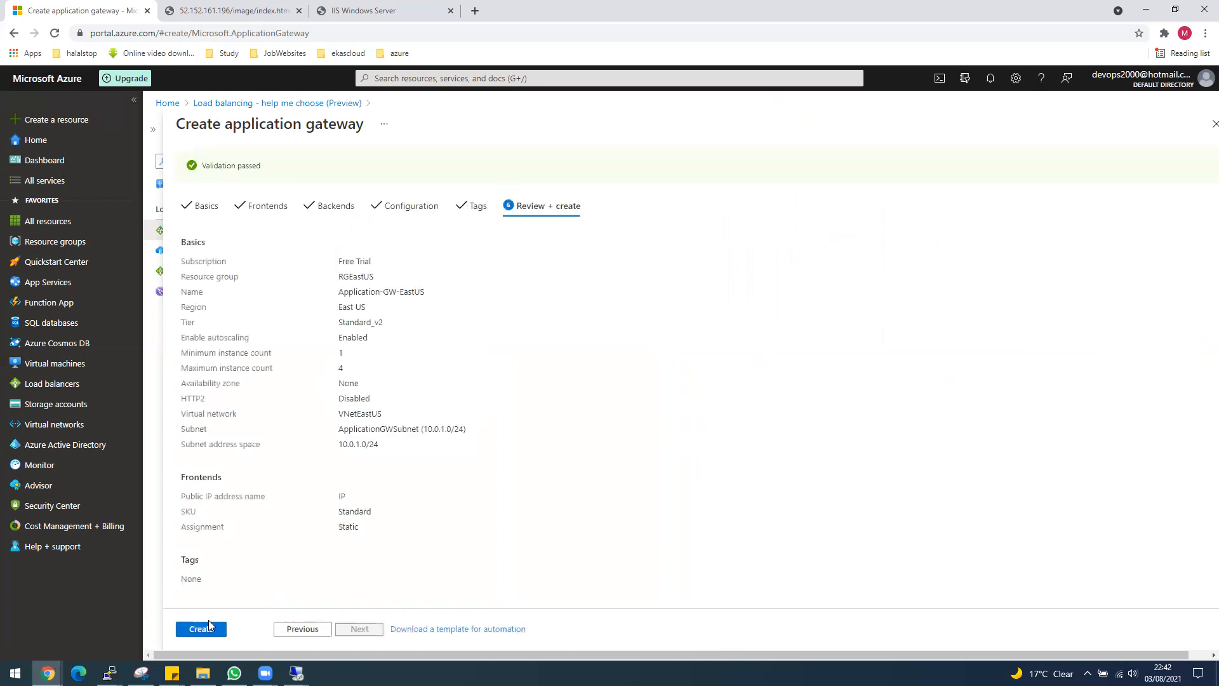
{"action": "left_click", "coordinate": [201, 628]}
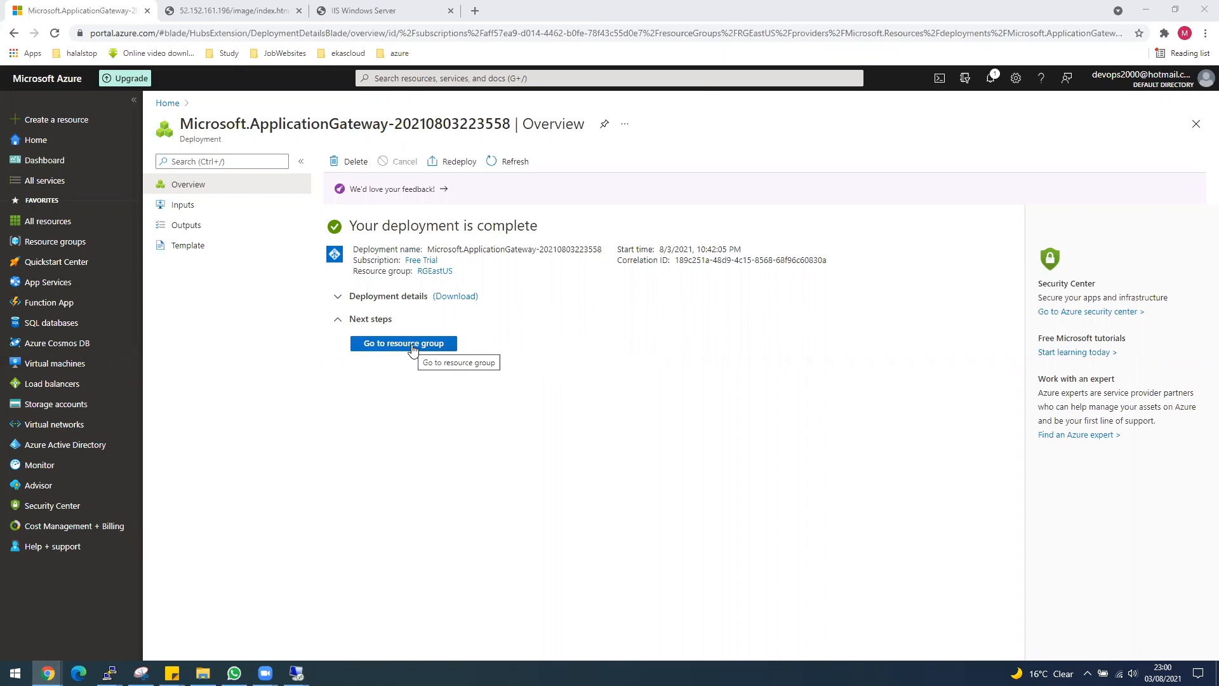
View the deployment notifications, go to the resource group RGEastUS and open the public IP address resource named IP
{"action": "left_click", "coordinate": [991, 80]}
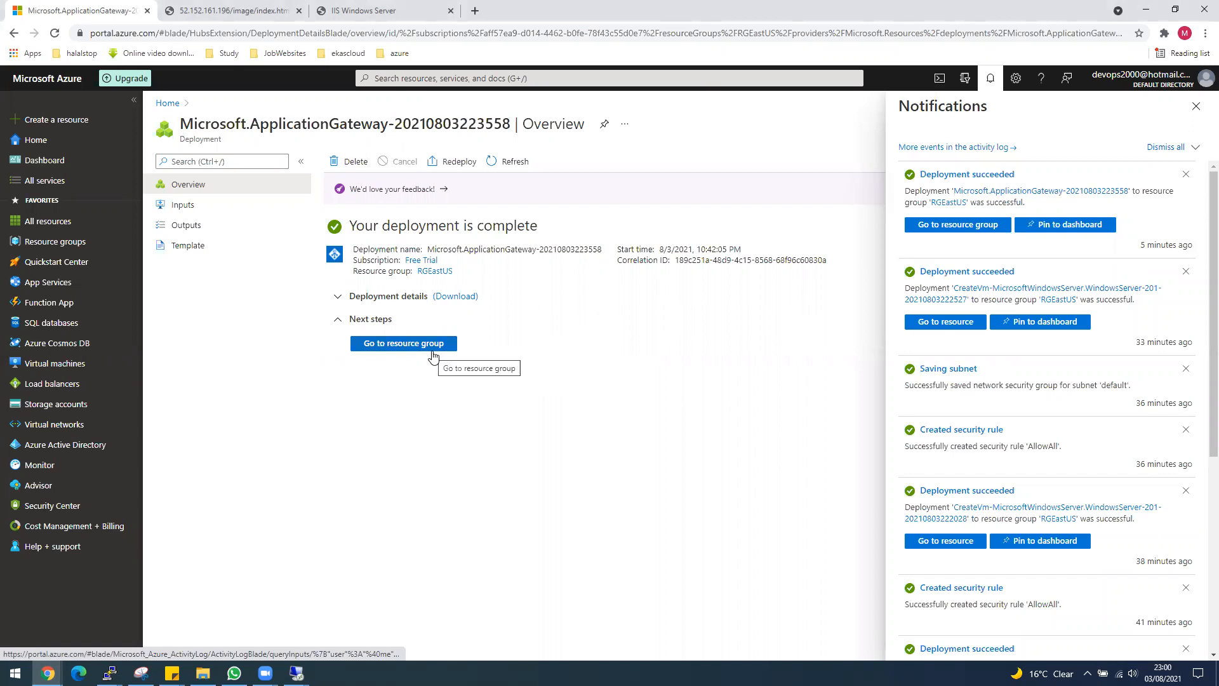
{"action": "left_click", "coordinate": [432, 349]}
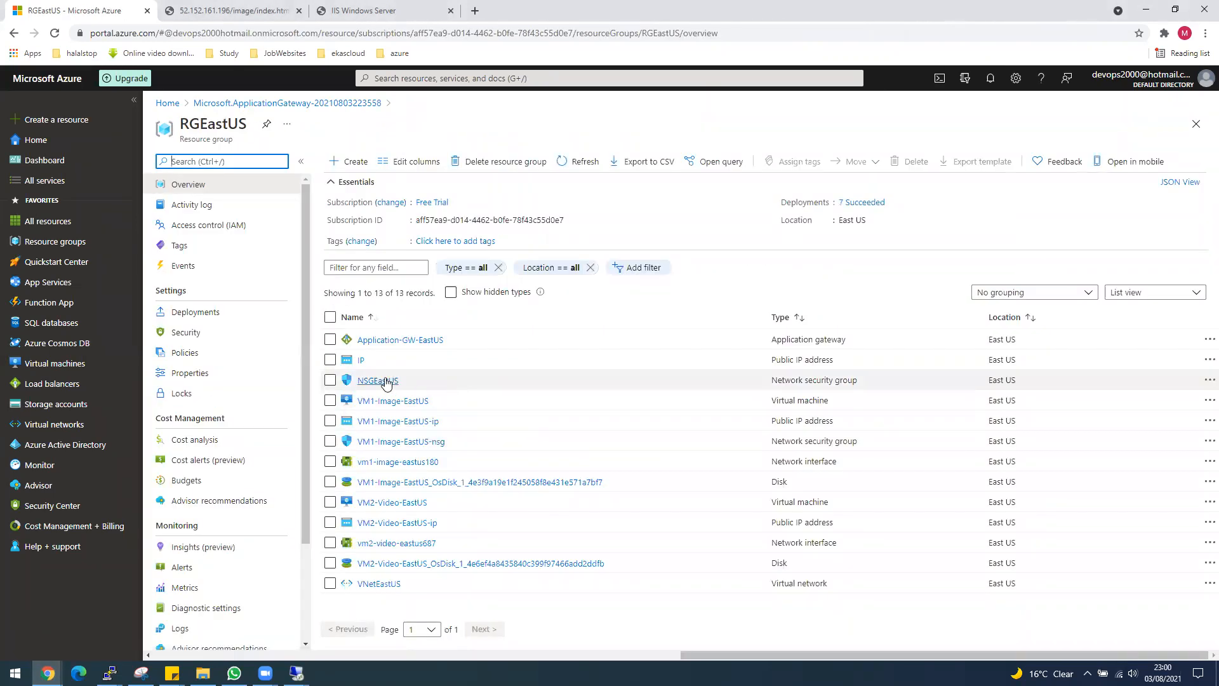
{"action": "left_click", "coordinate": [360, 362]}
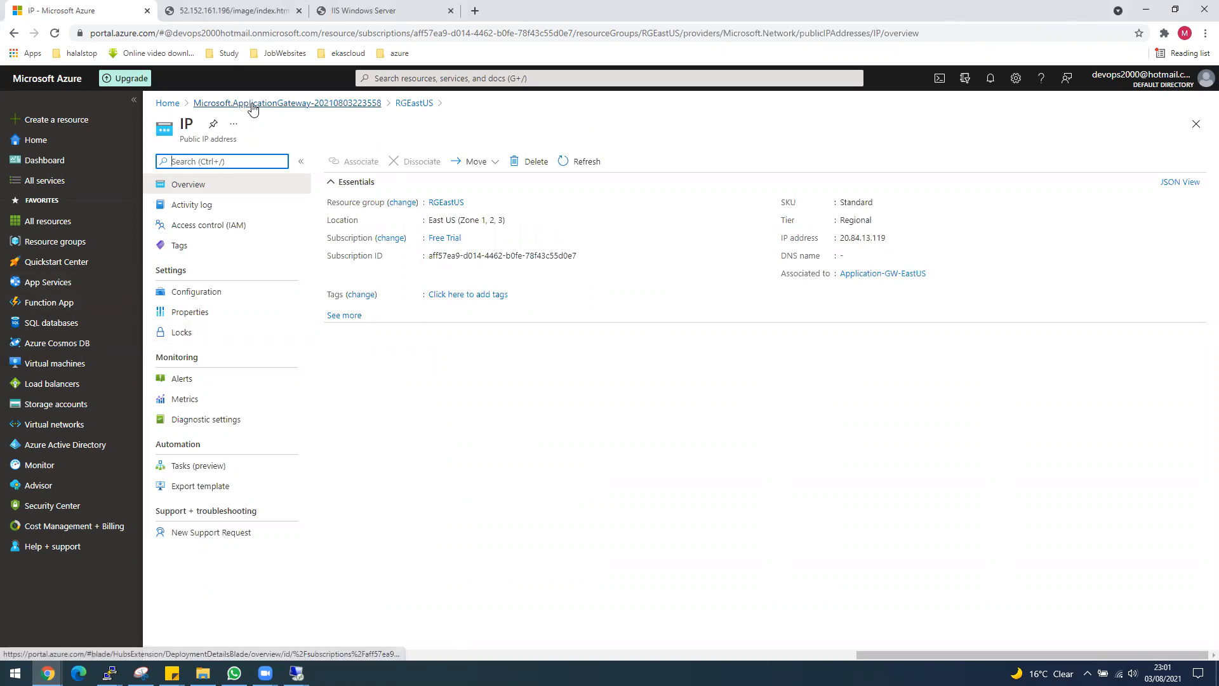
Open the application gateway Application-GW-EastUS and copy its frontend public IP address
{"action": "left_click", "coordinate": [477, 78]}
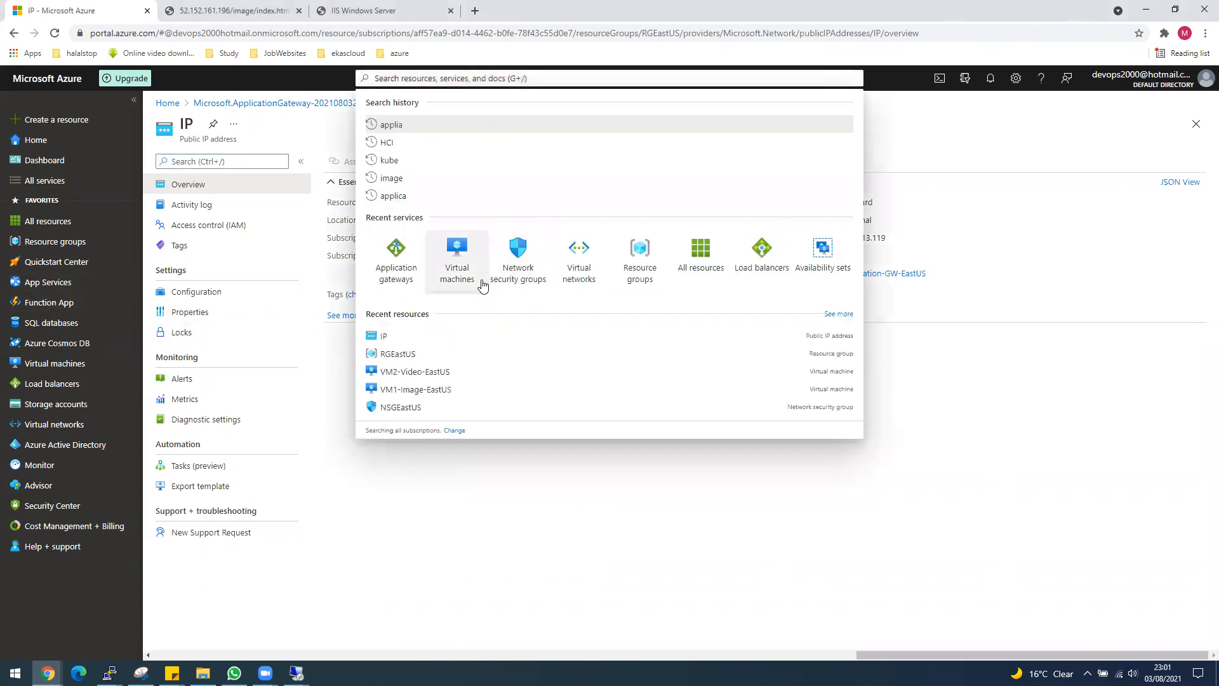
{"action": "left_click", "coordinate": [399, 266]}
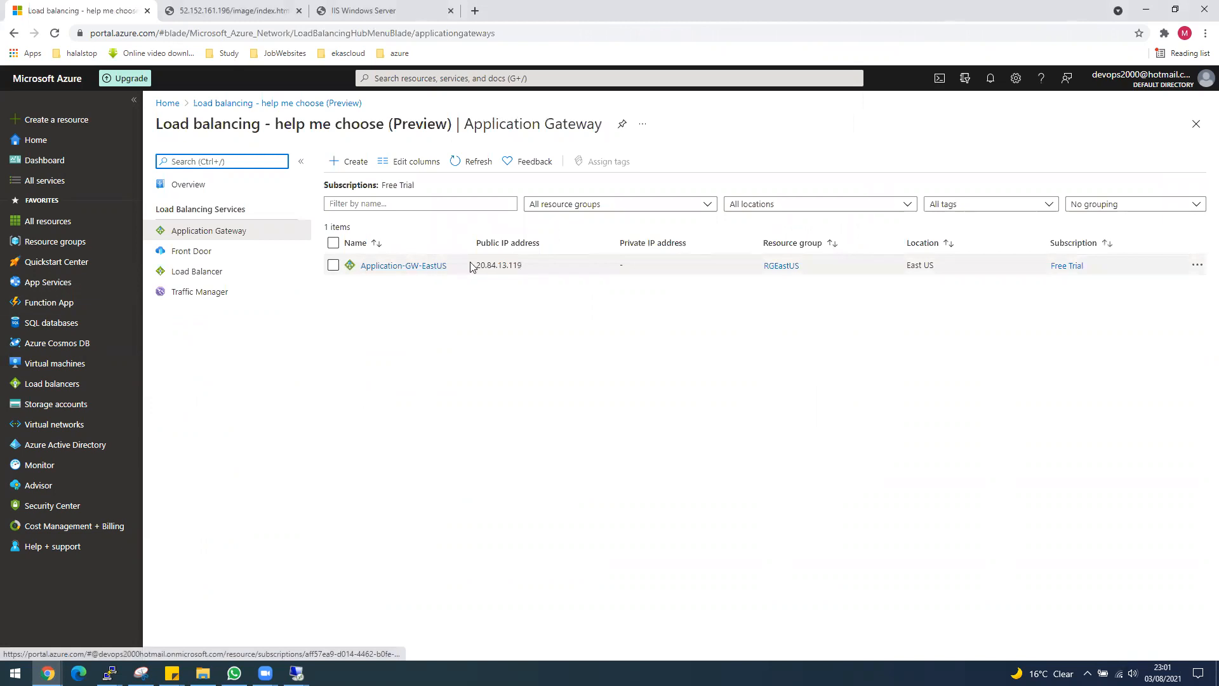
{"action": "left_click", "coordinate": [420, 266]}
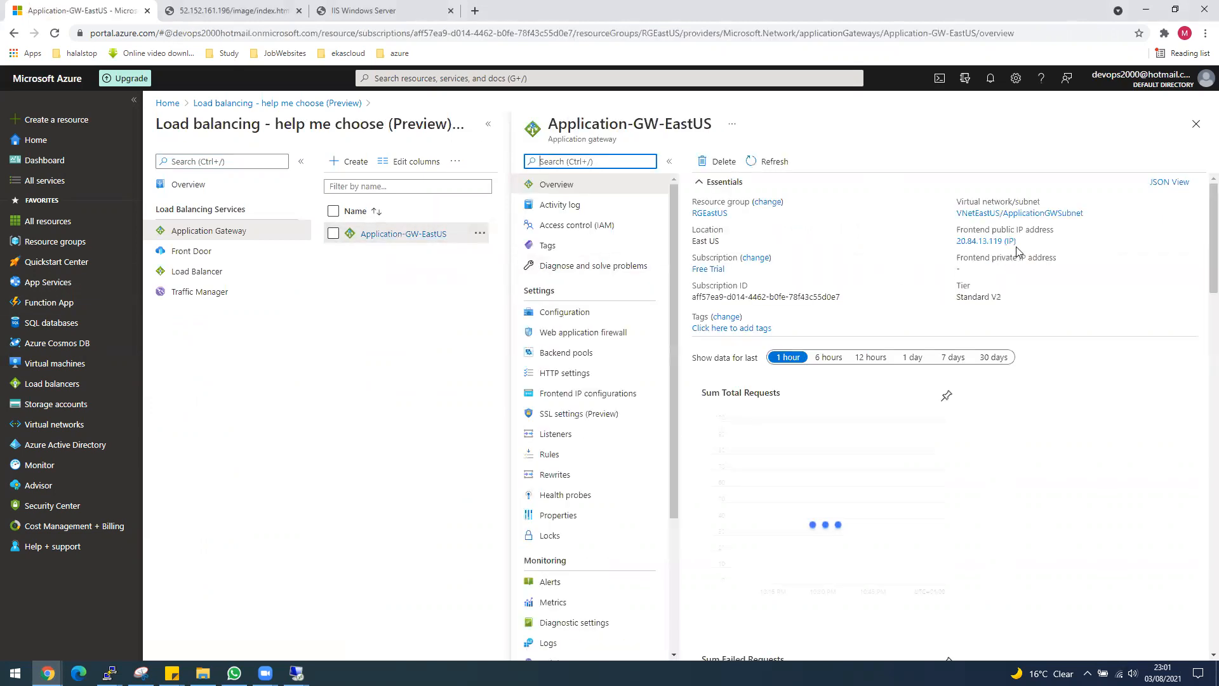
{"action": "left_click", "coordinate": [1023, 242]}
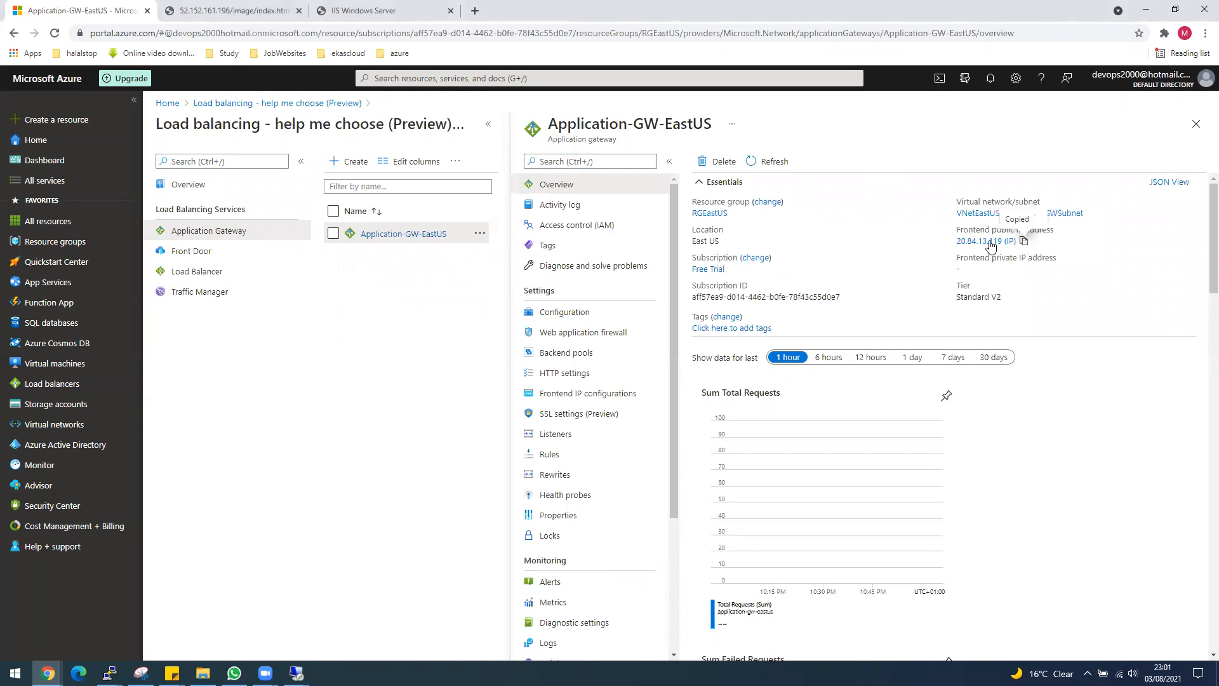
Close the old test pages and load 20.84.13.119/image/index.html in a new browser tab to check the image routing
{"action": "left_click", "coordinate": [299, 11]}
{"action": "left_click", "coordinate": [299, 11]}
{"action": "left_click", "coordinate": [169, 11]}
{"action": "left_click", "coordinate": [188, 35]}
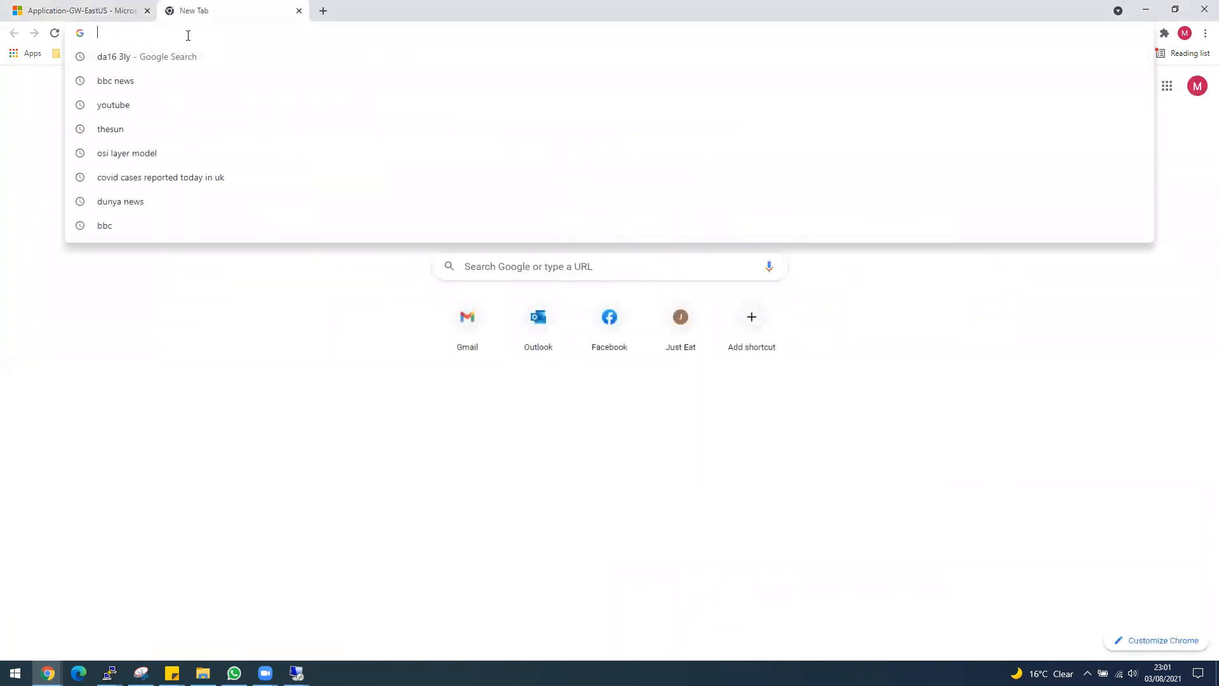
{"action": "key", "text": "ctrl+v"}
{"action": "key", "text": "BackSpace"}
{"action": "key", "text": "BackSpace"}
{"action": "key", "text": "BackSpace"}
{"action": "key", "text": "BackSpace"}
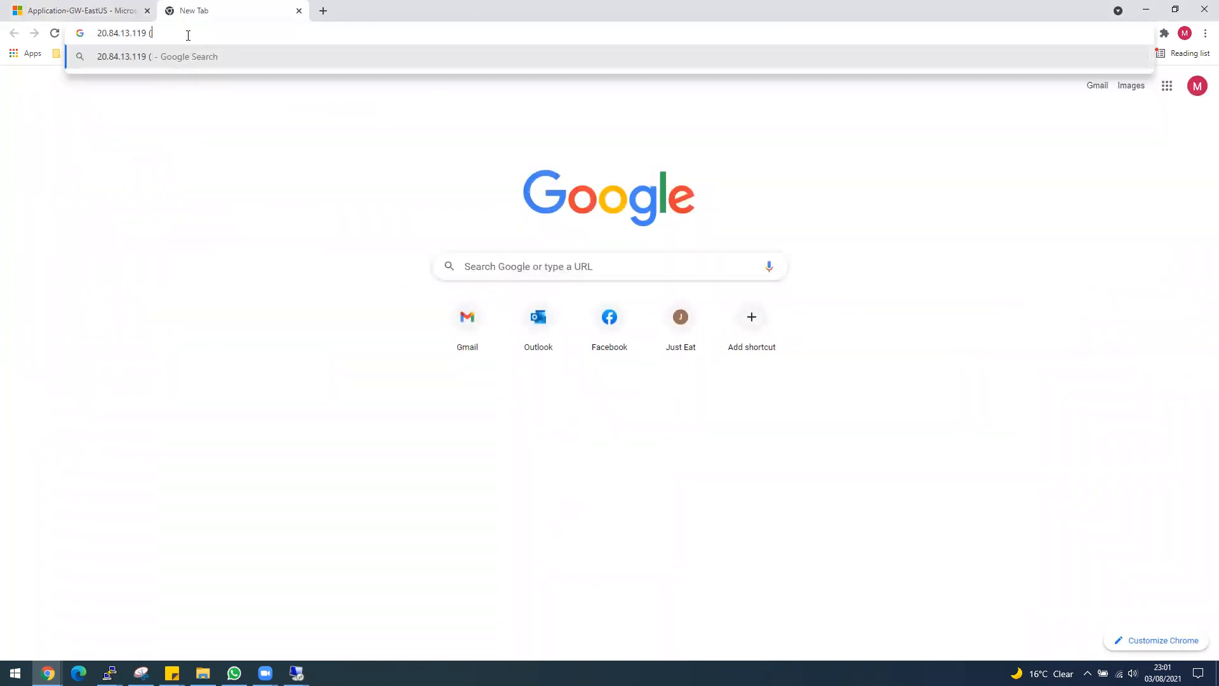
{"action": "type", "text": "/ima"}
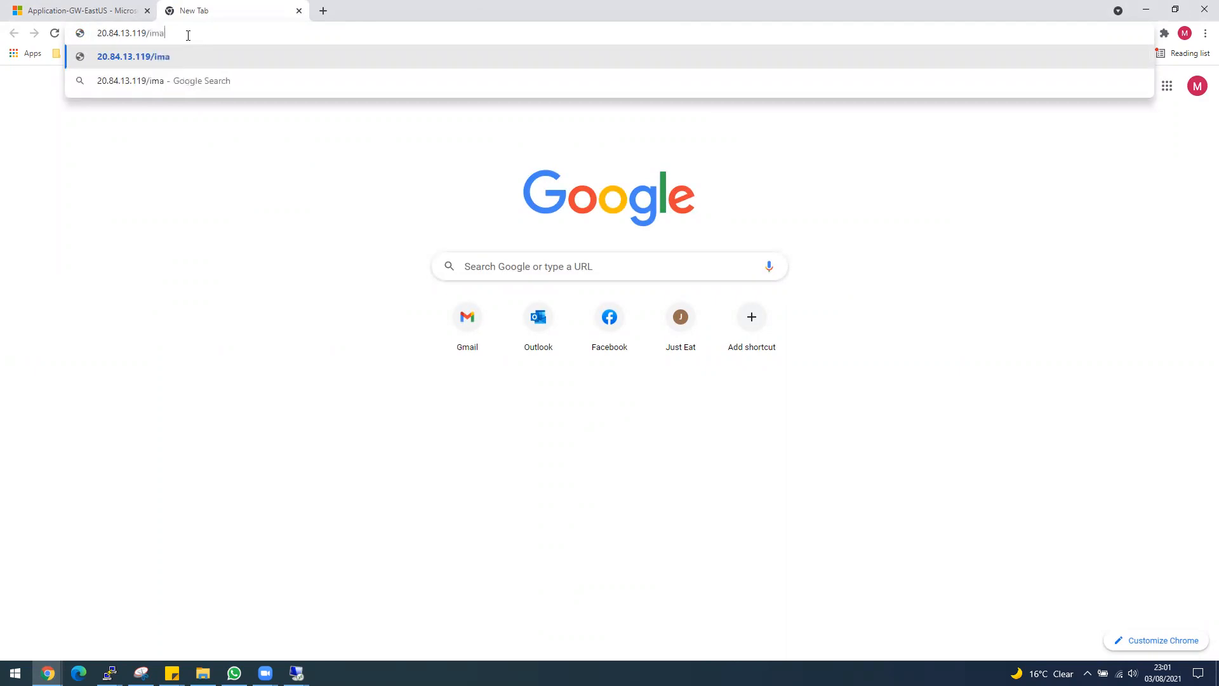
{"action": "type", "text": "ge/index.html"}
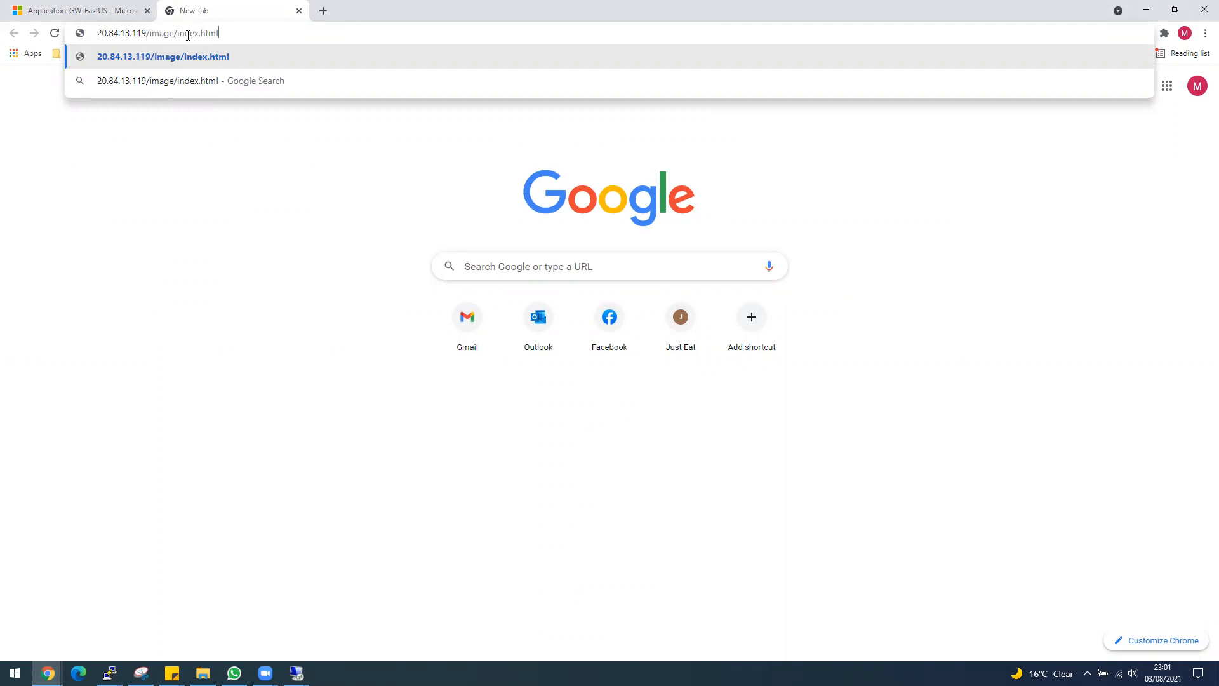
{"action": "key", "text": "Return"}
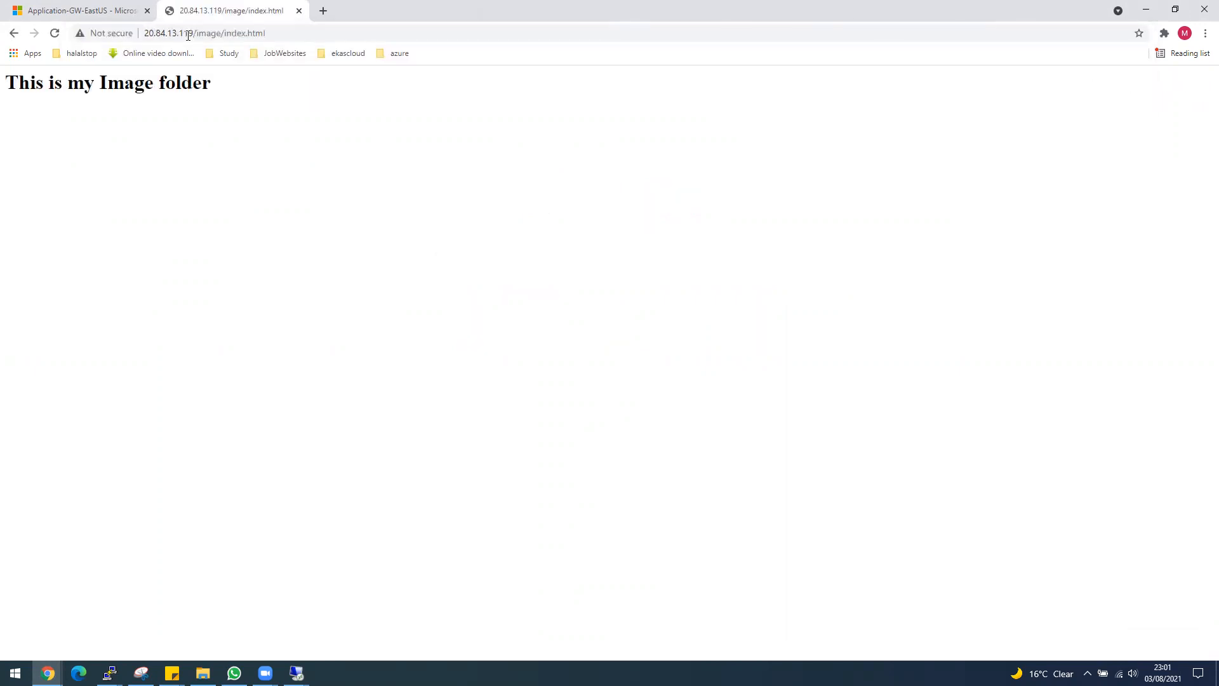
{"action": "double_click", "coordinate": [121, 84]}
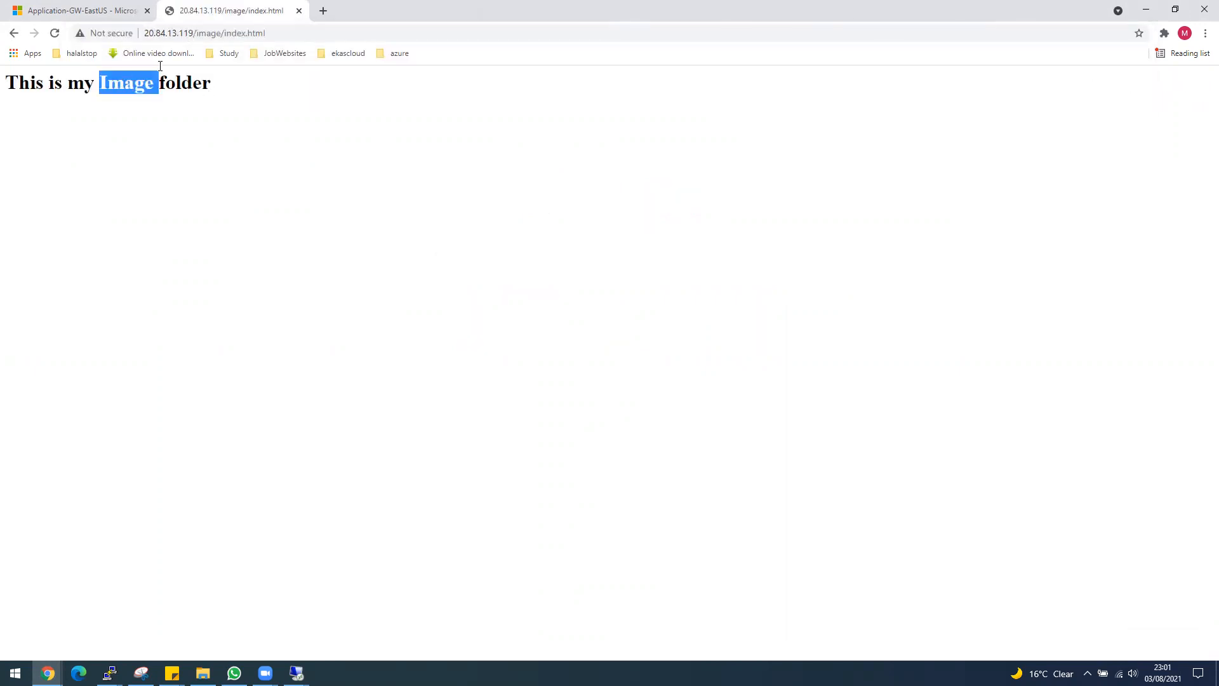
Load 20.84.13.119/video/index.html to check the video routing, and return to the gateway's overview
{"action": "left_click", "coordinate": [209, 34]}
{"action": "left_click", "coordinate": [219, 33]}
{"action": "left_click_drag", "start_coordinate": [222, 33], "coordinate": [197, 30]}
{"action": "type", "text": "video"}
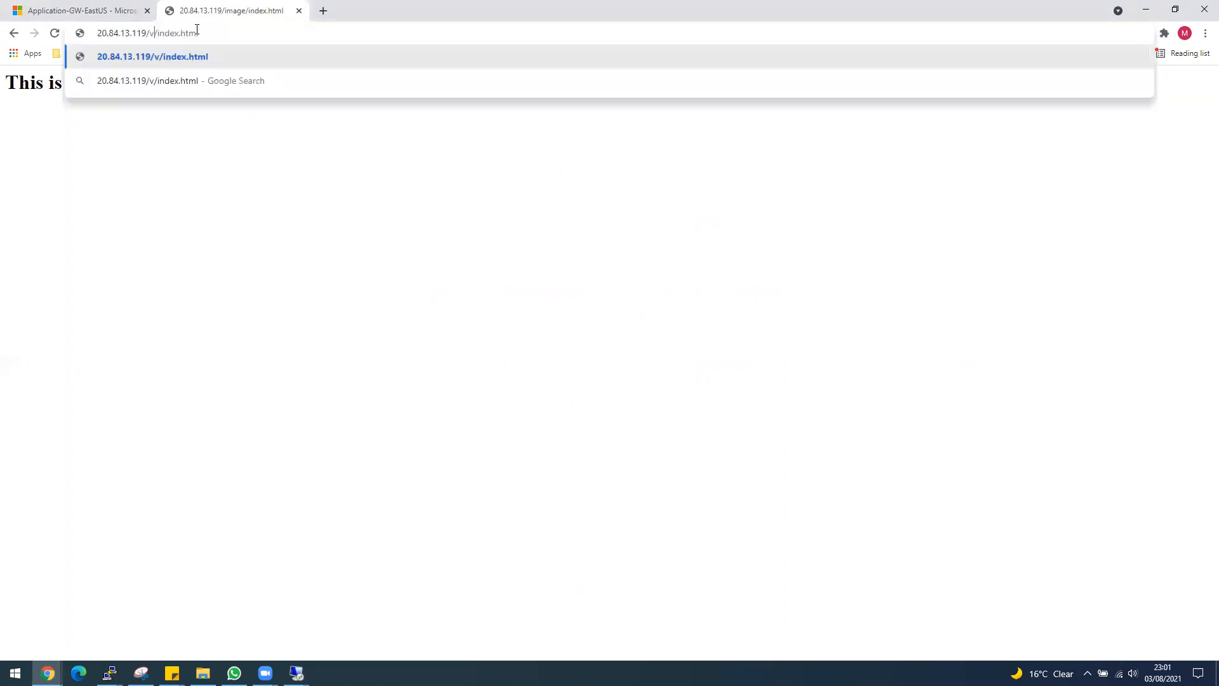
{"action": "key", "text": "Return"}
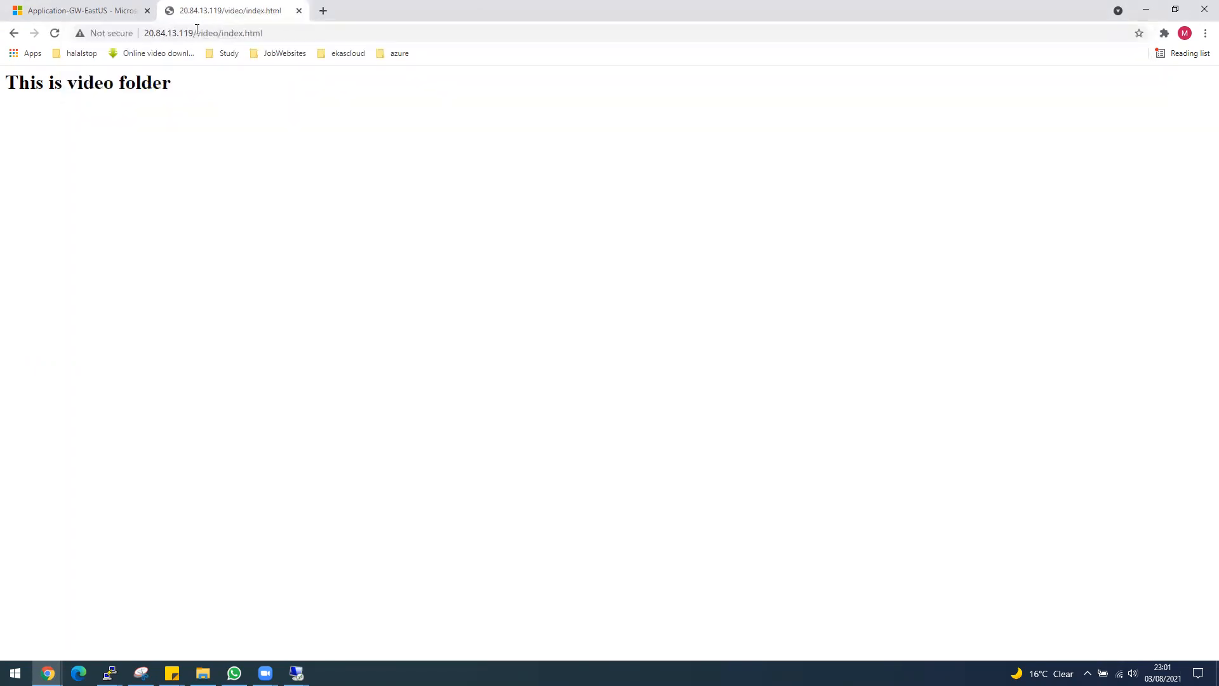
{"action": "triple_click", "coordinate": [94, 89]}
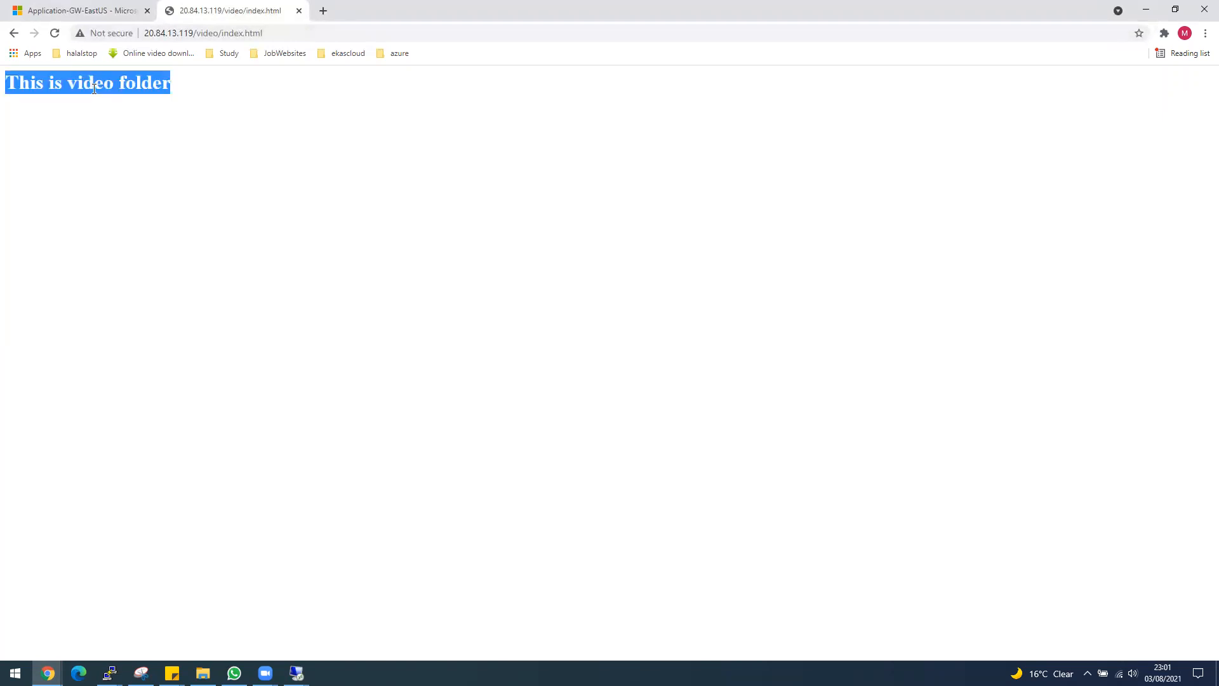
{"action": "left_click", "coordinate": [109, 13]}
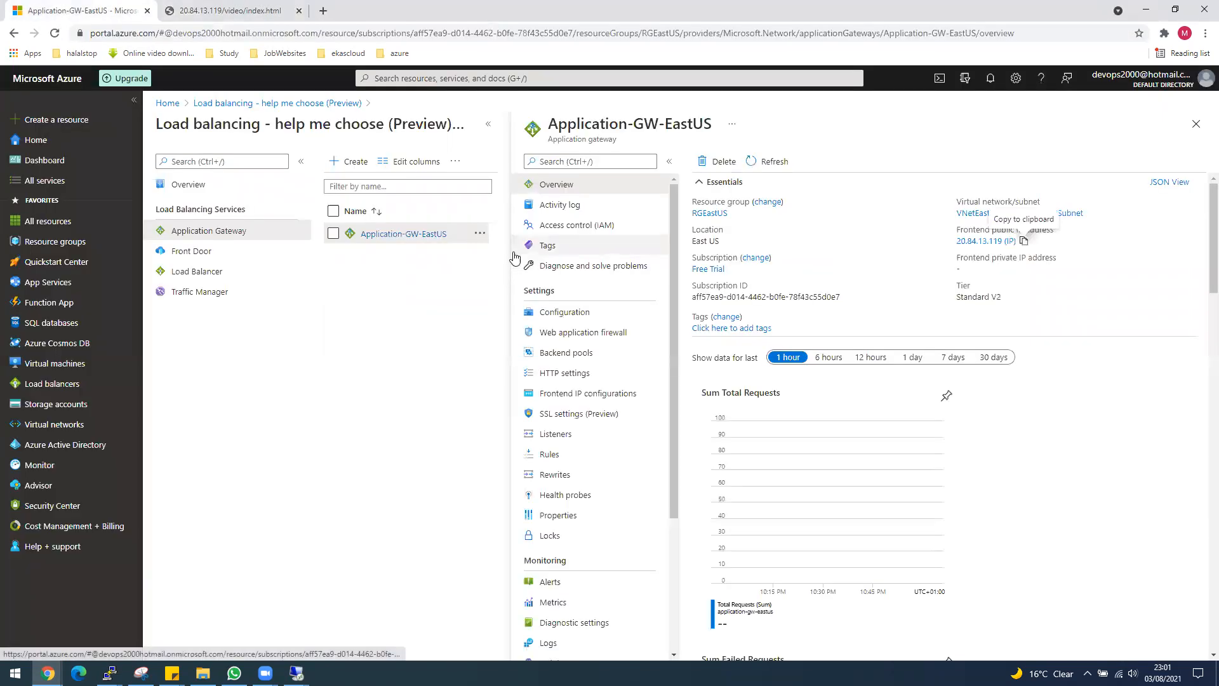